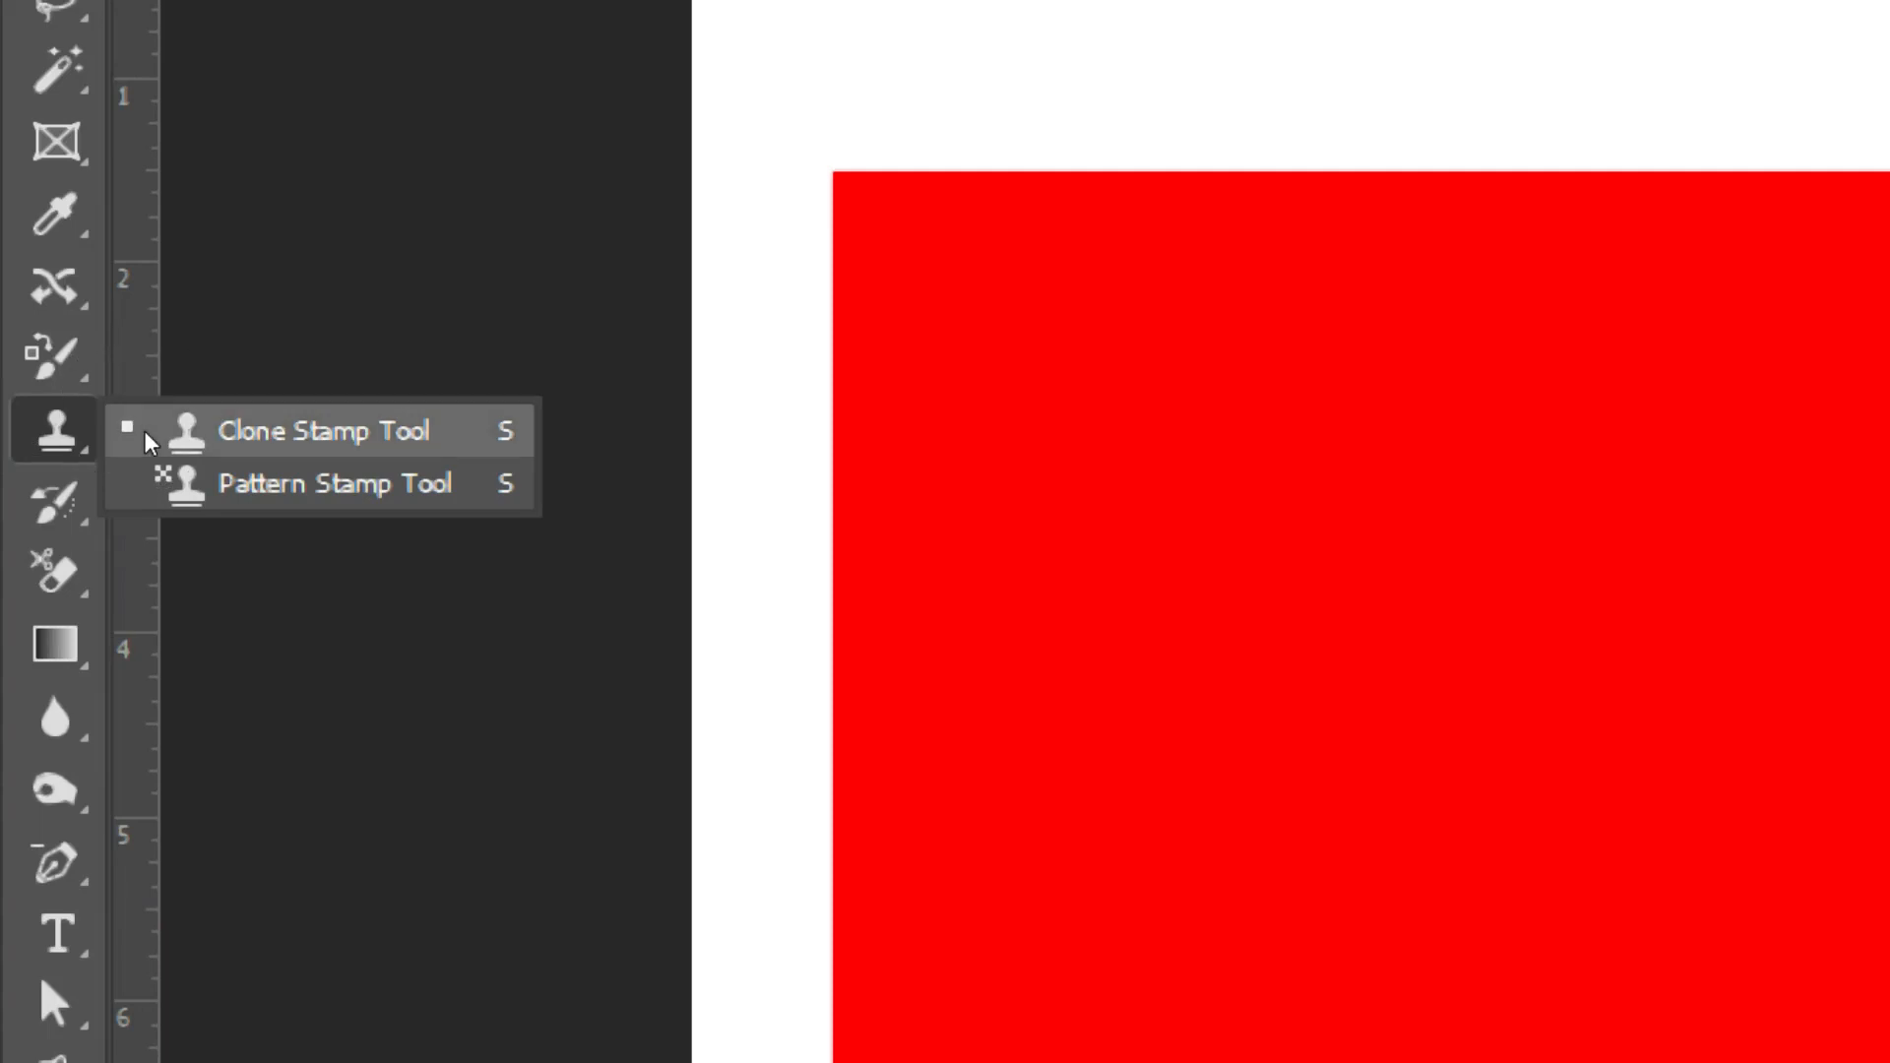
# Step: Select the Pattern Stamp Tool
pyautogui.click(126, 480)
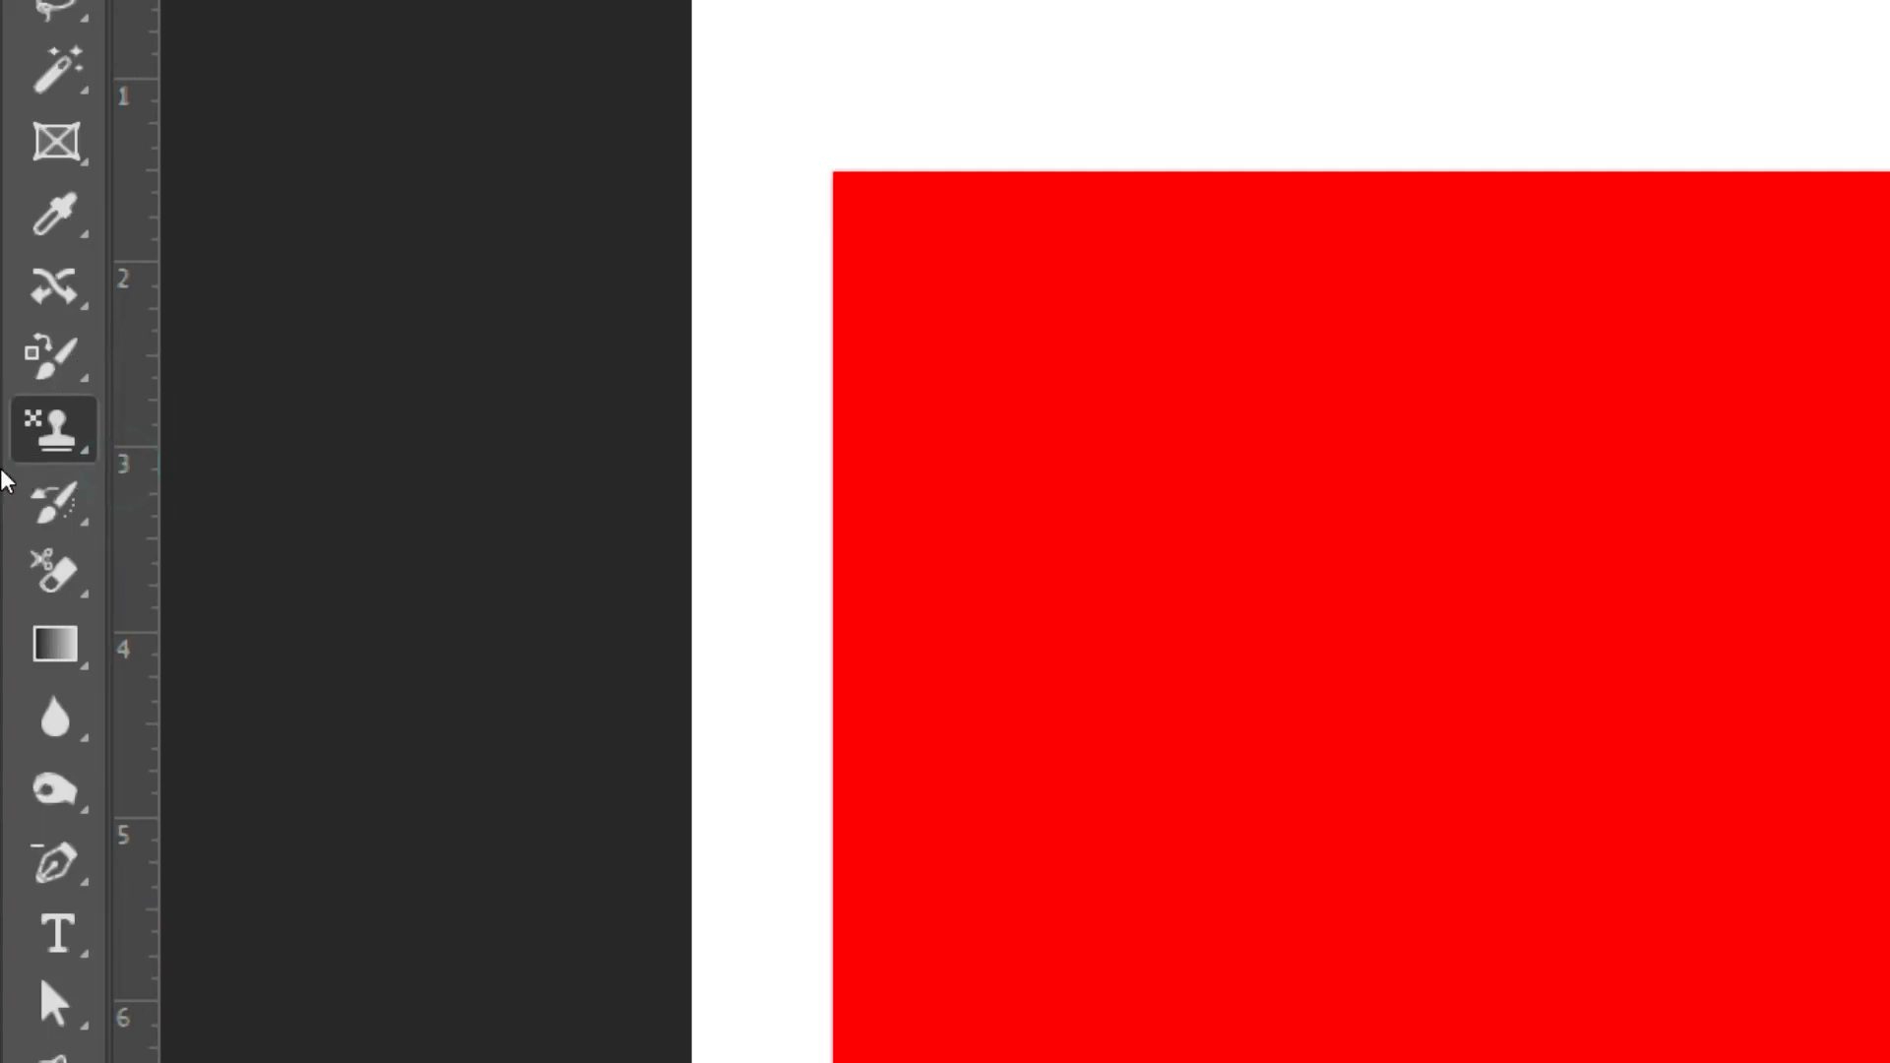
pyautogui.click(34, 479)
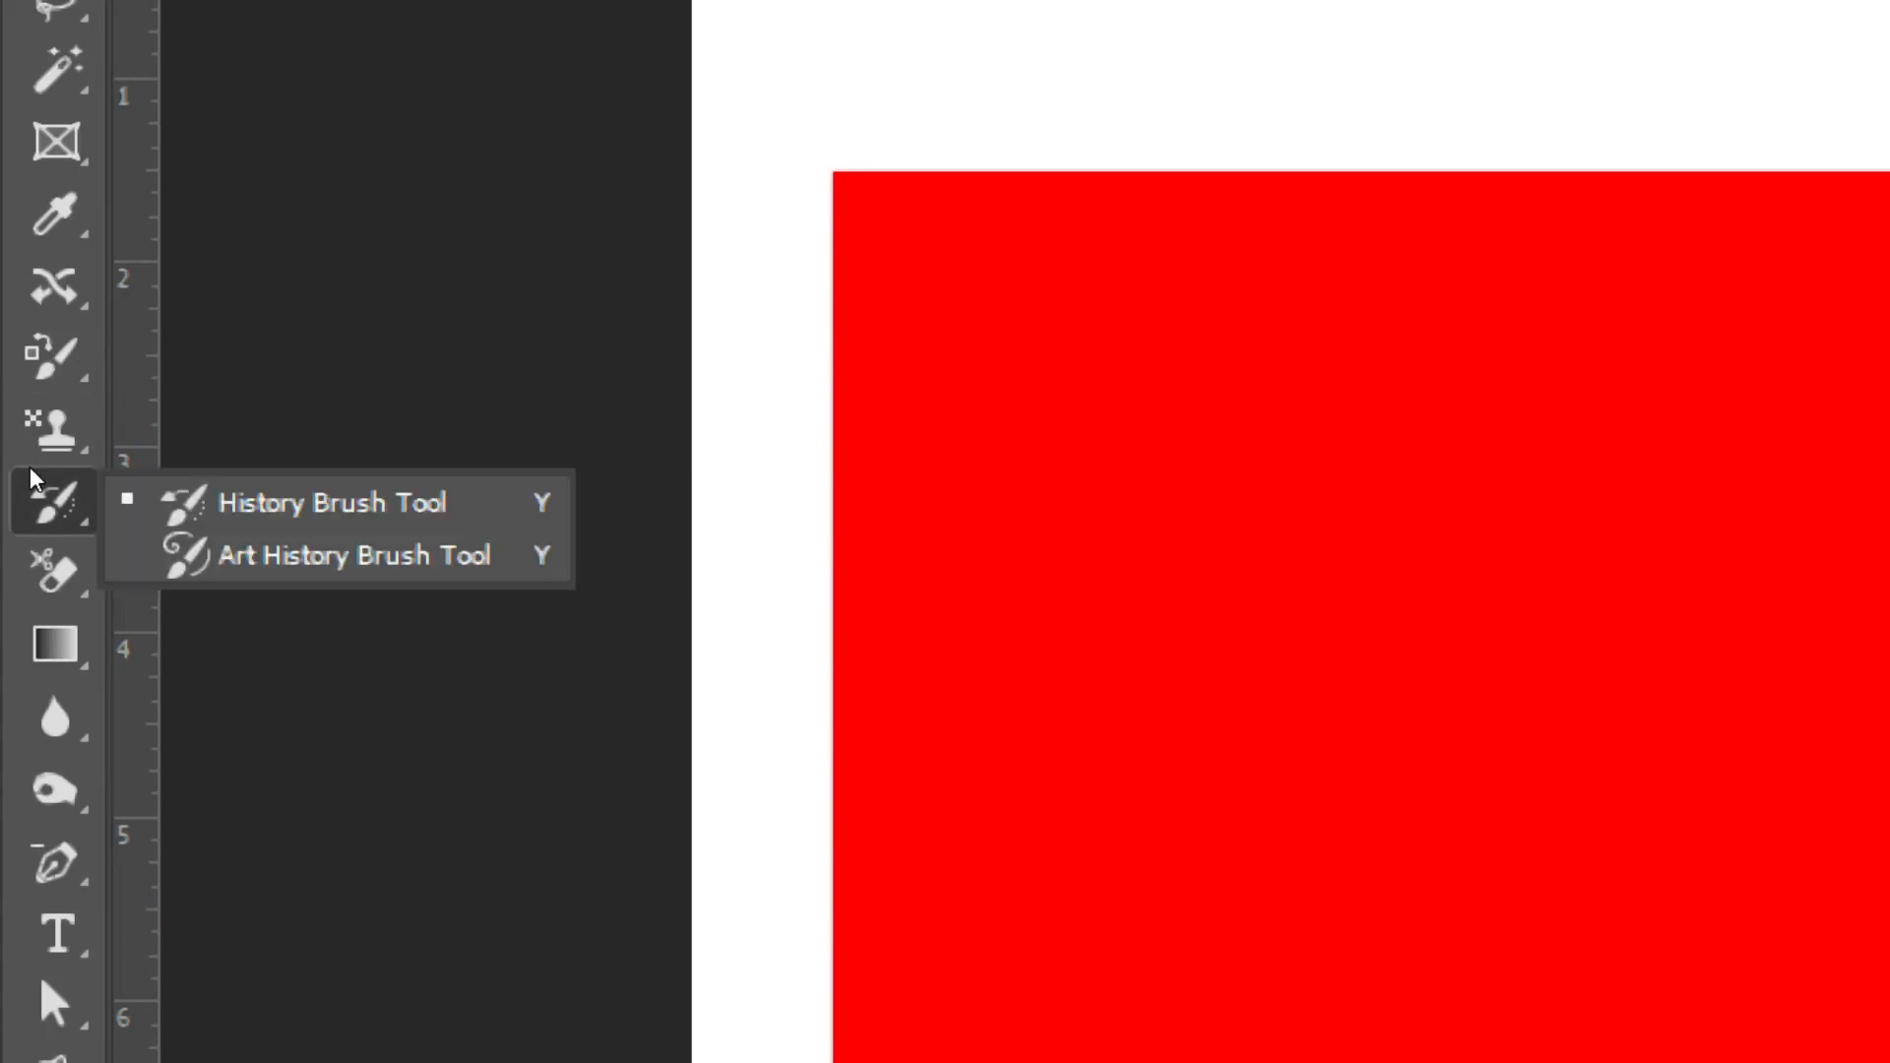
pyautogui.click(165, 497)
pyautogui.click(35, 430)
pyautogui.click(154, 433)
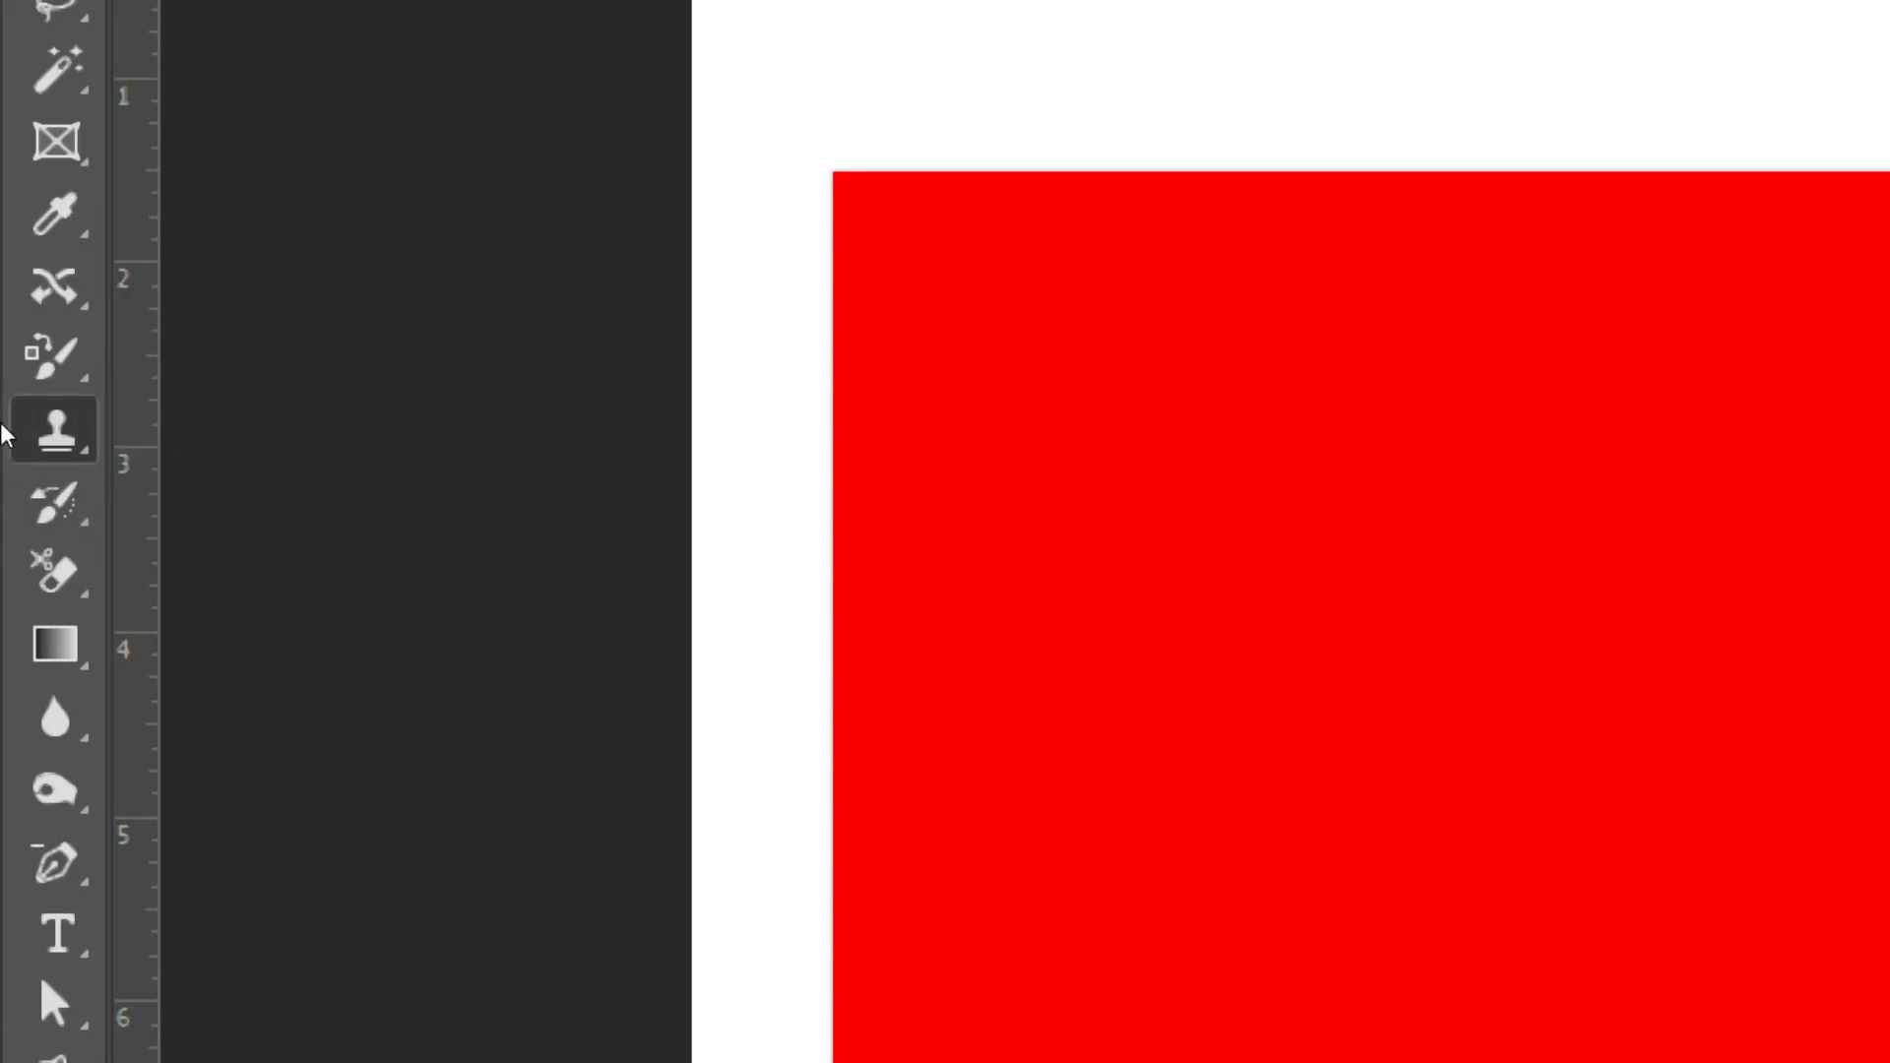
pyautogui.click(39, 431)
pyautogui.click(163, 484)
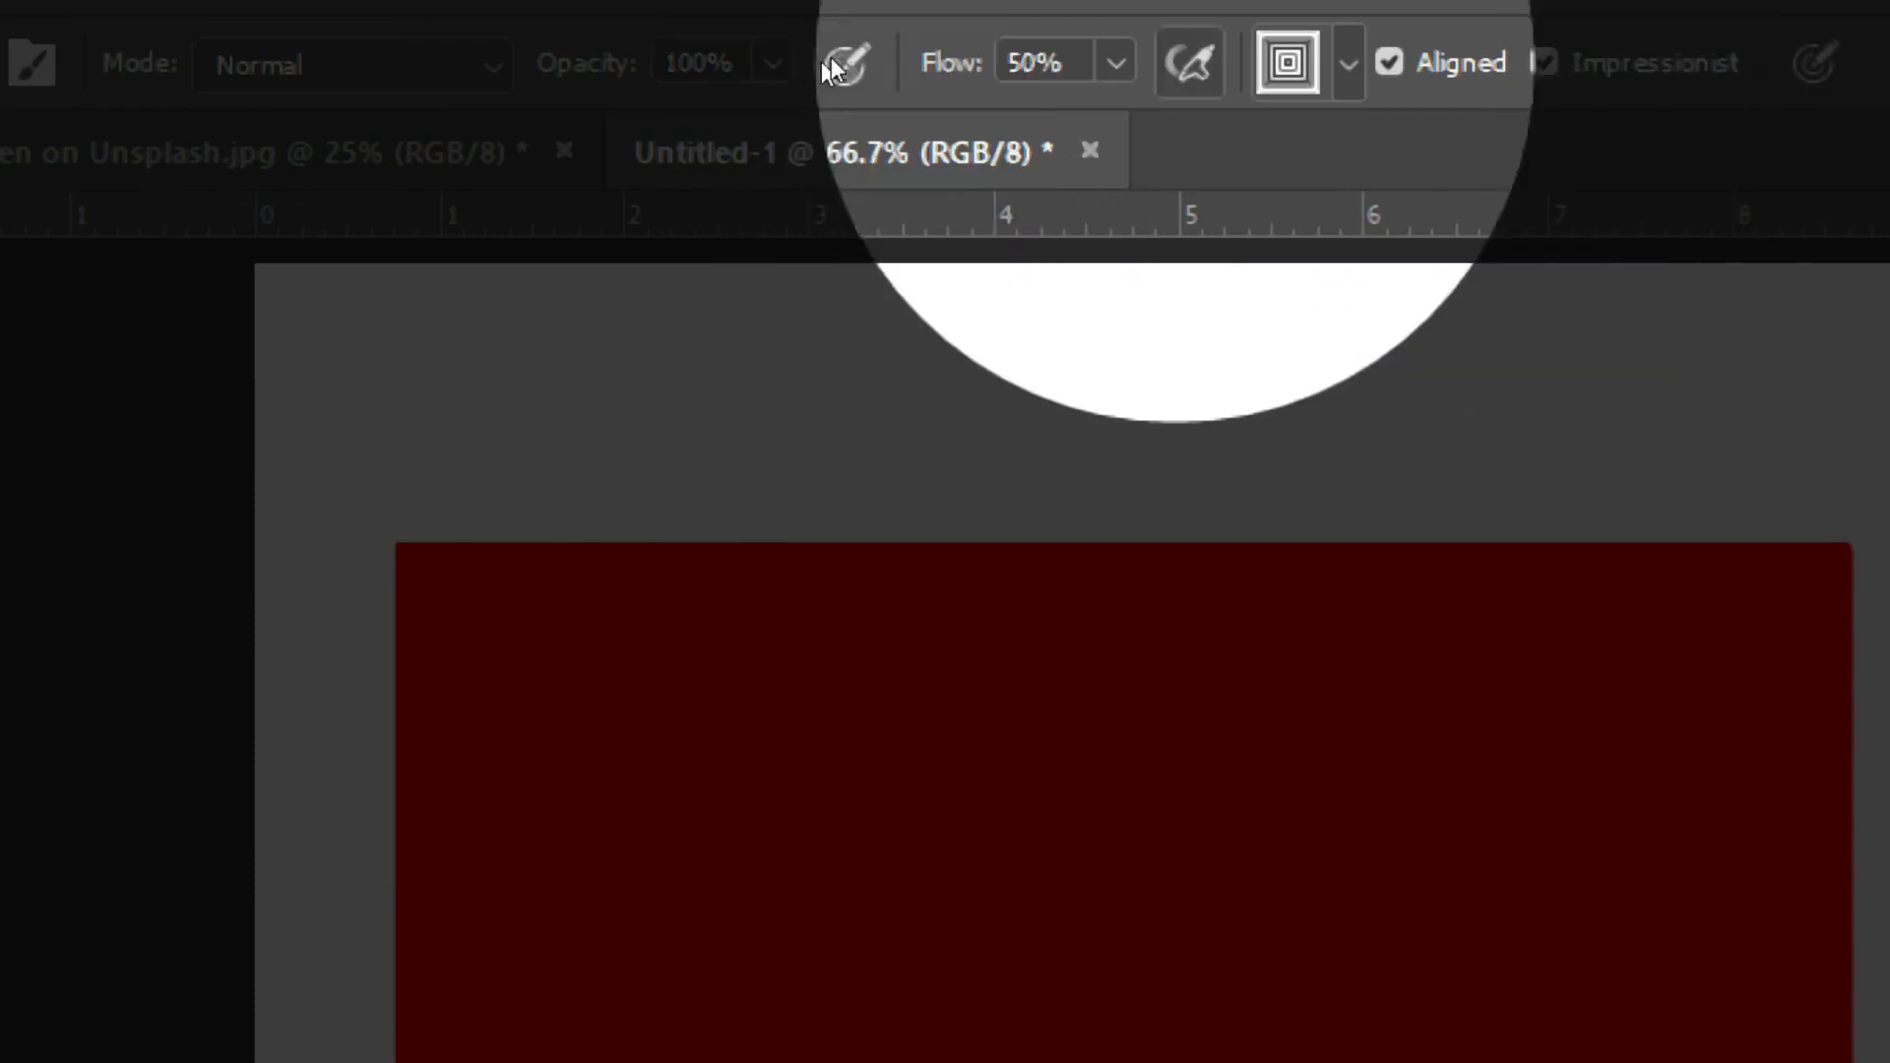
# Step: Choose the diagonal-lines pattern in the pattern picker
pyautogui.click(1348, 63)
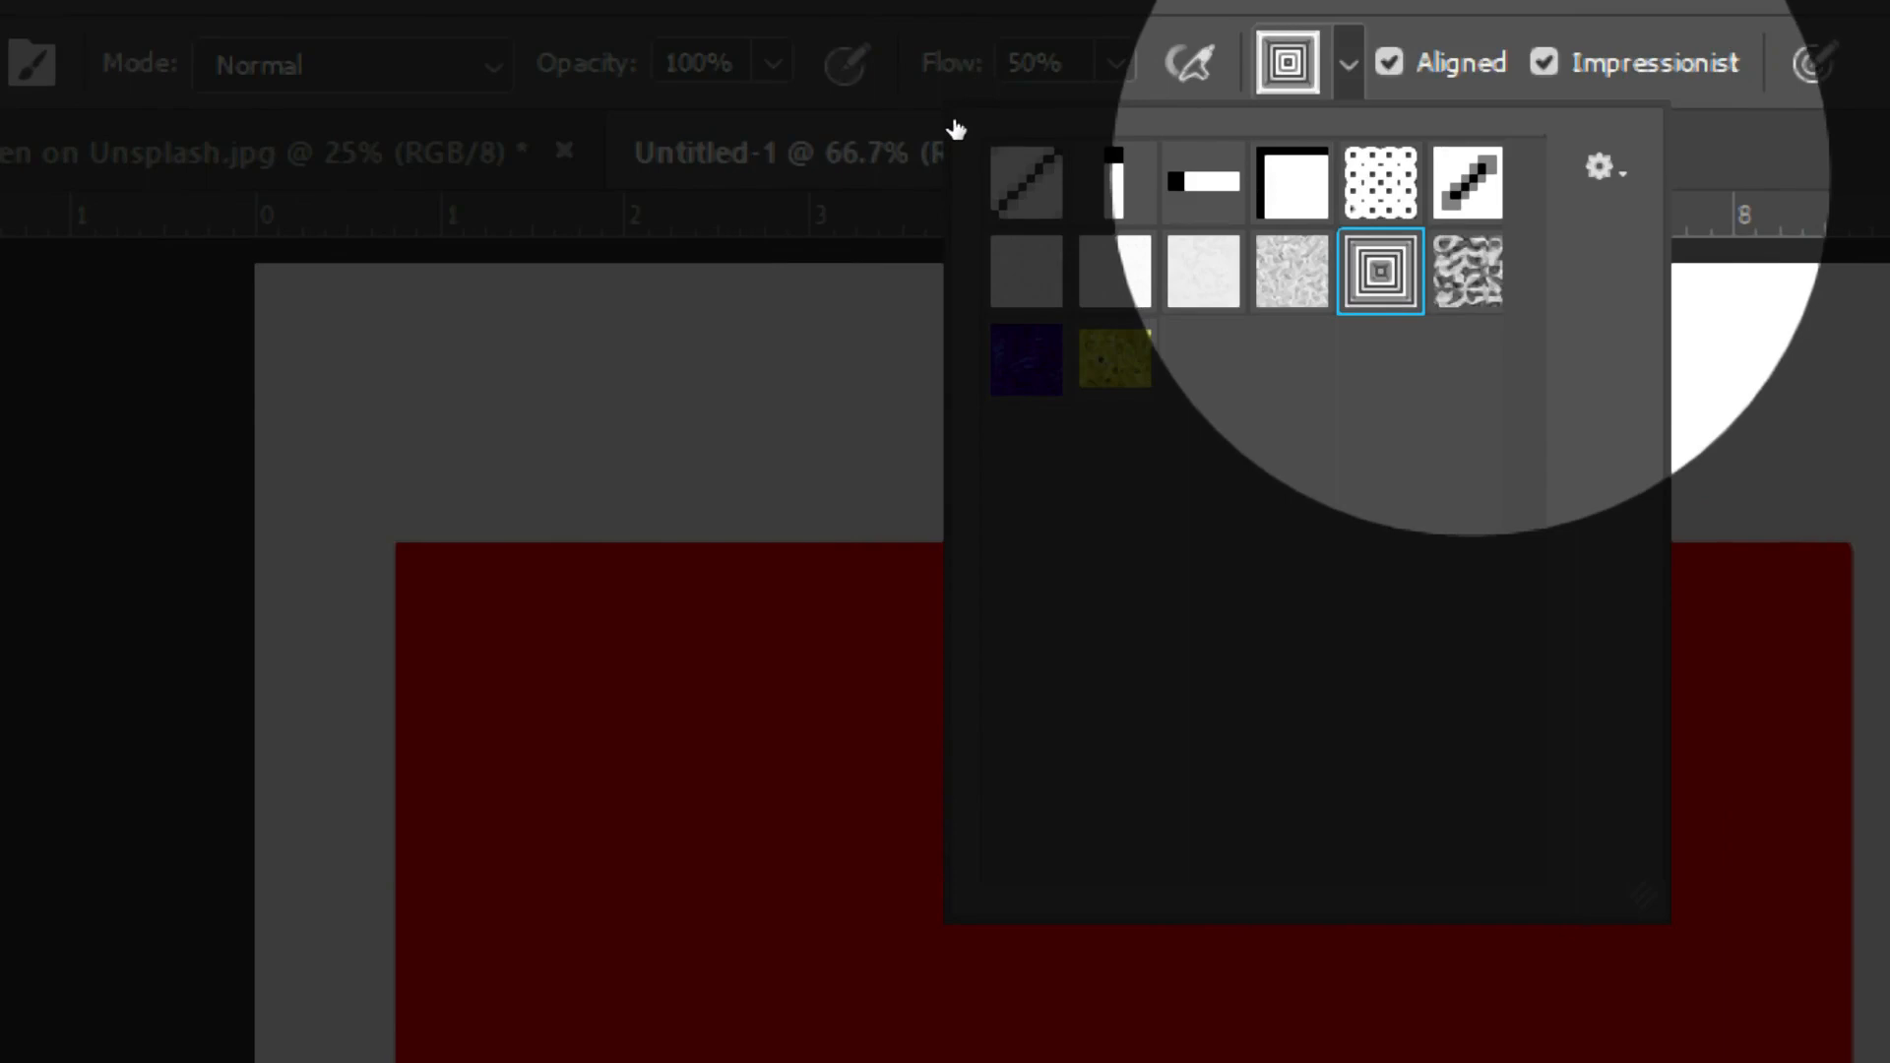
pyautogui.click(951, 126)
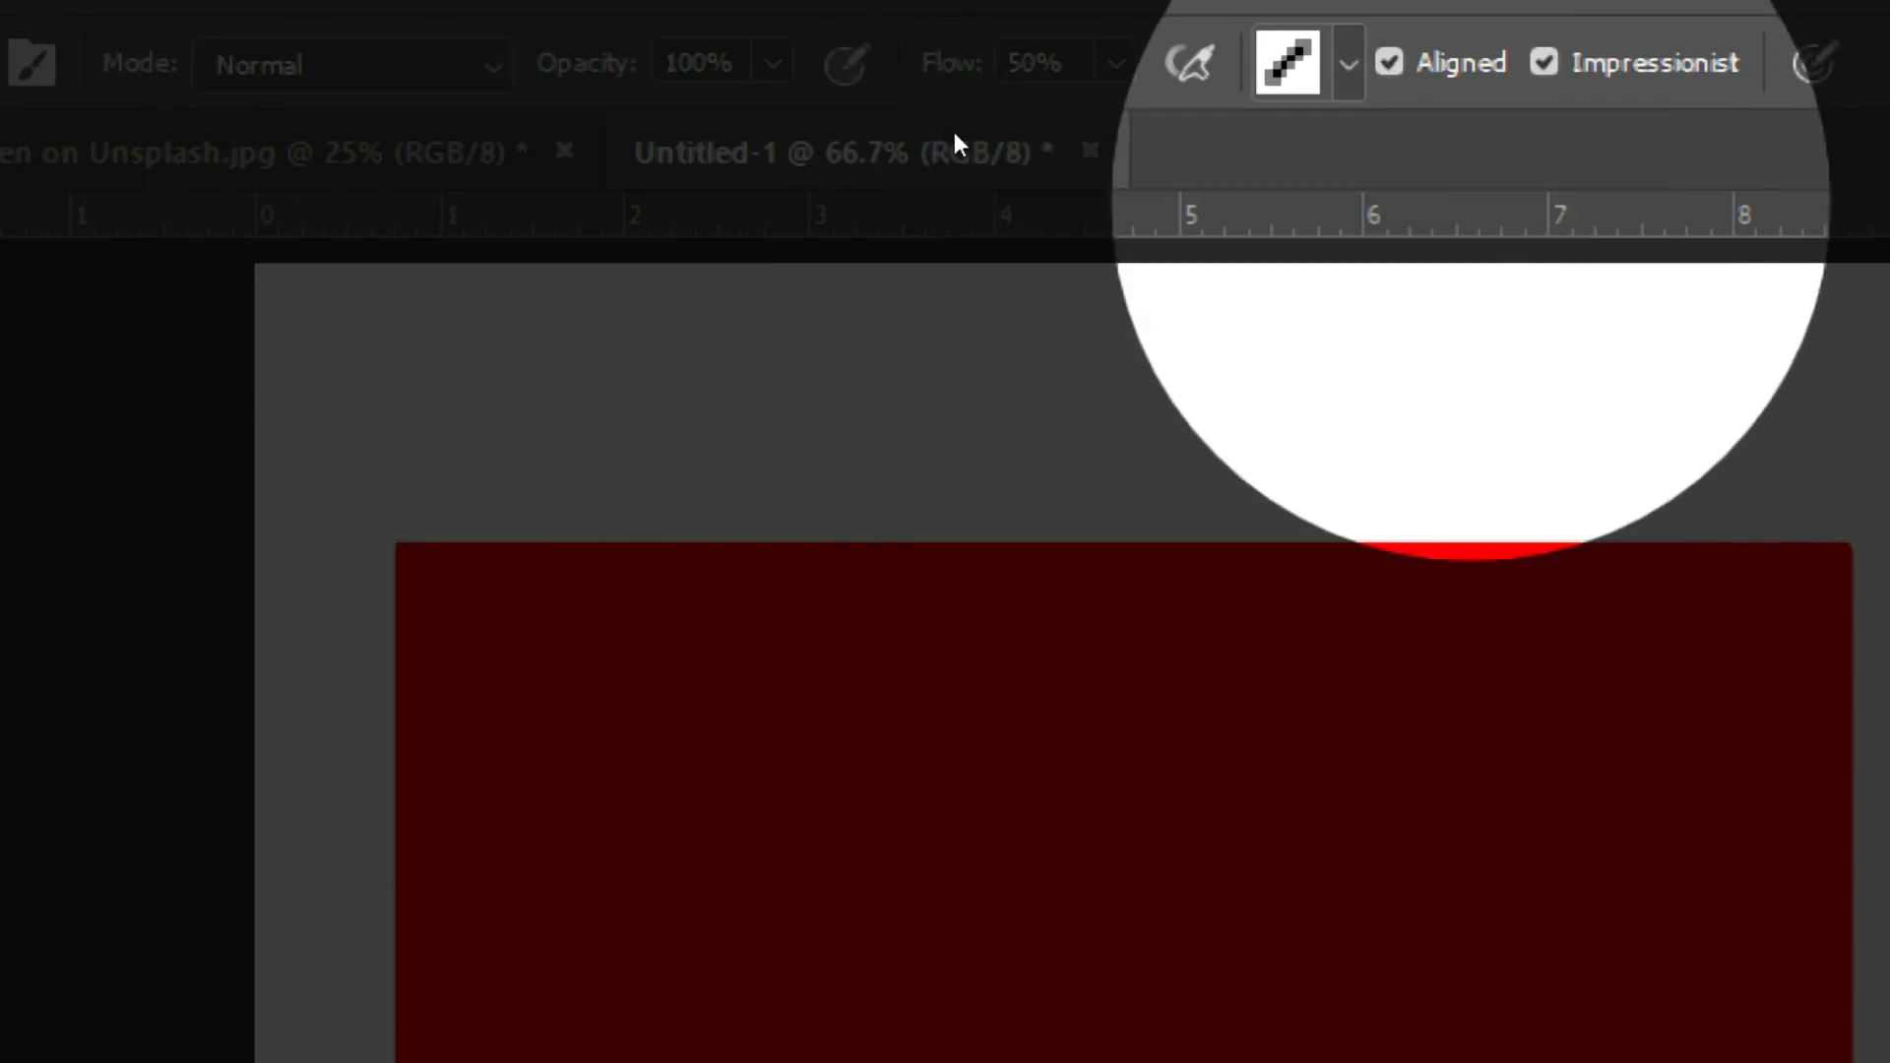
# Step: Paint a test pattern stroke across the red canvas and undo it
pyautogui.moveTo(427, 452)
pyautogui.mouseDown()
pyautogui.moveTo(540, 368)
pyautogui.moveTo(1002, 398)
pyautogui.mouseUp()
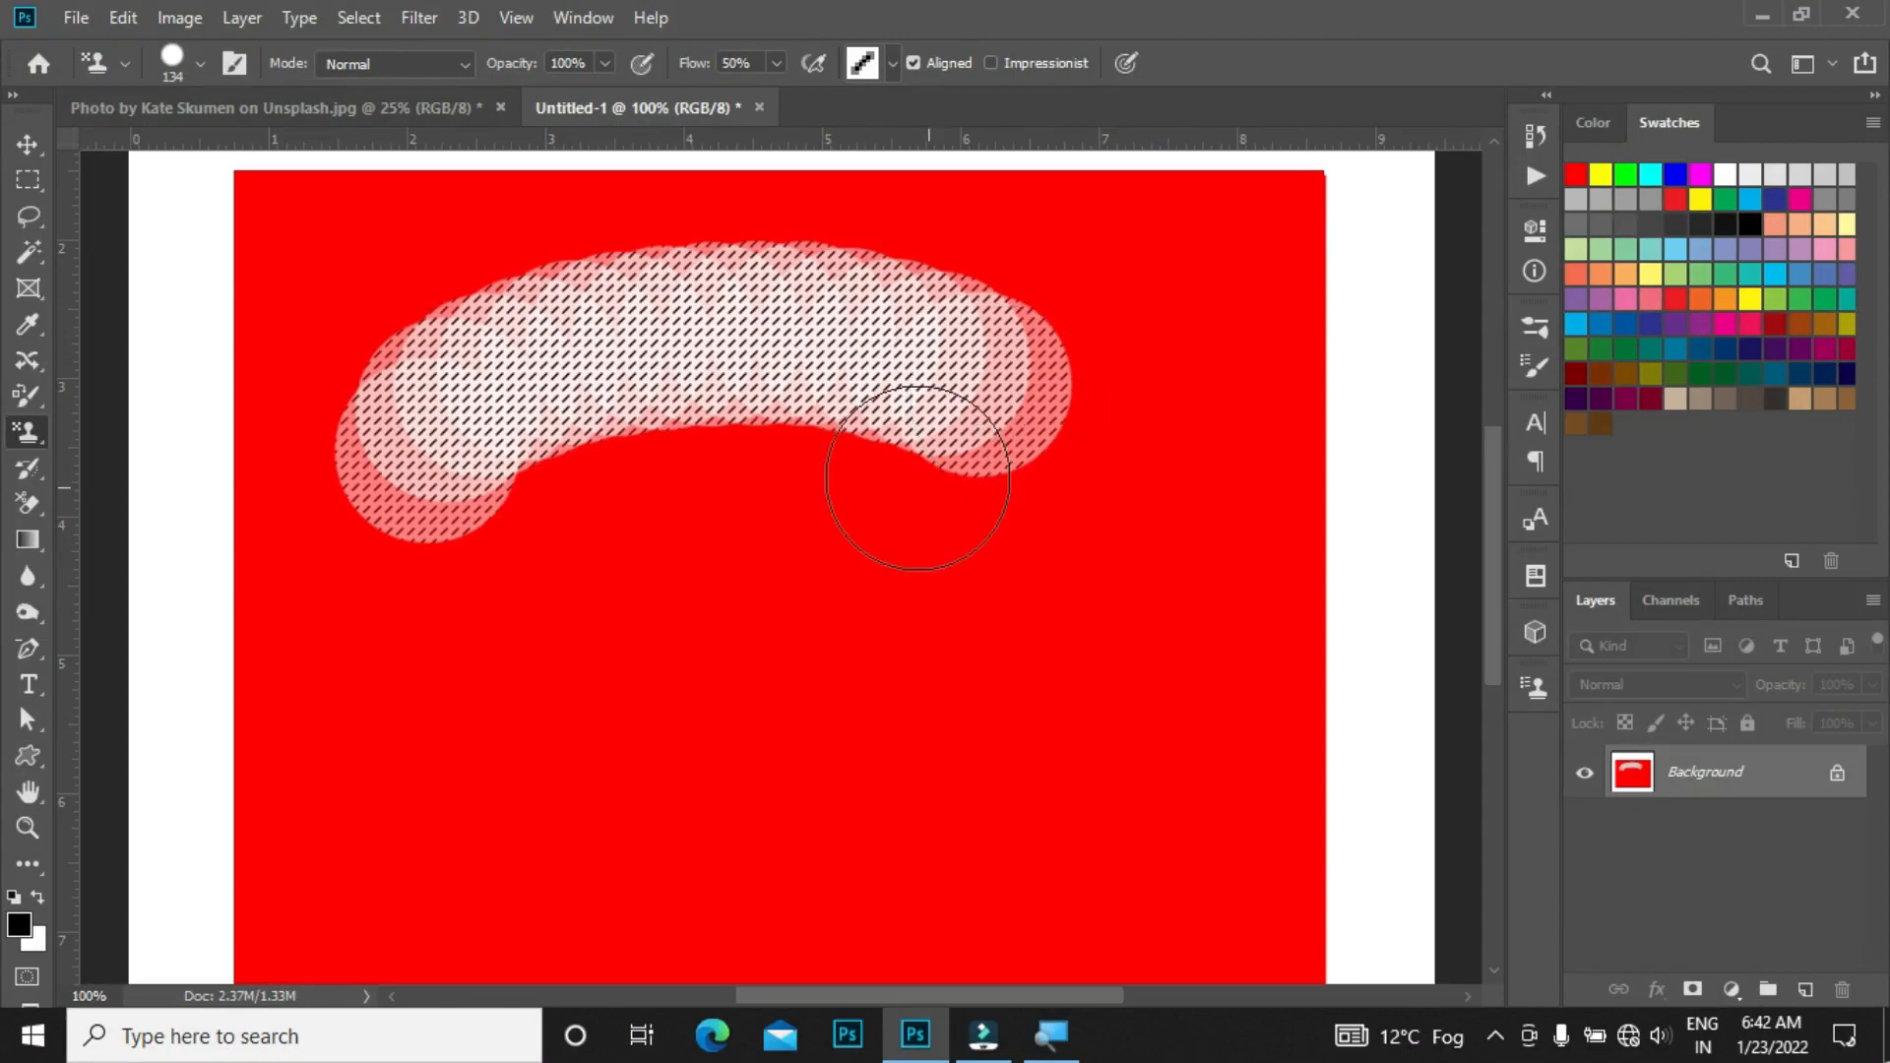
pyautogui.hotkey('ctrl', 'z')
# Step: Set Flow to 100% and paint a horizontal pattern stroke across the upper part of the canvas
pyautogui.click(740, 64)
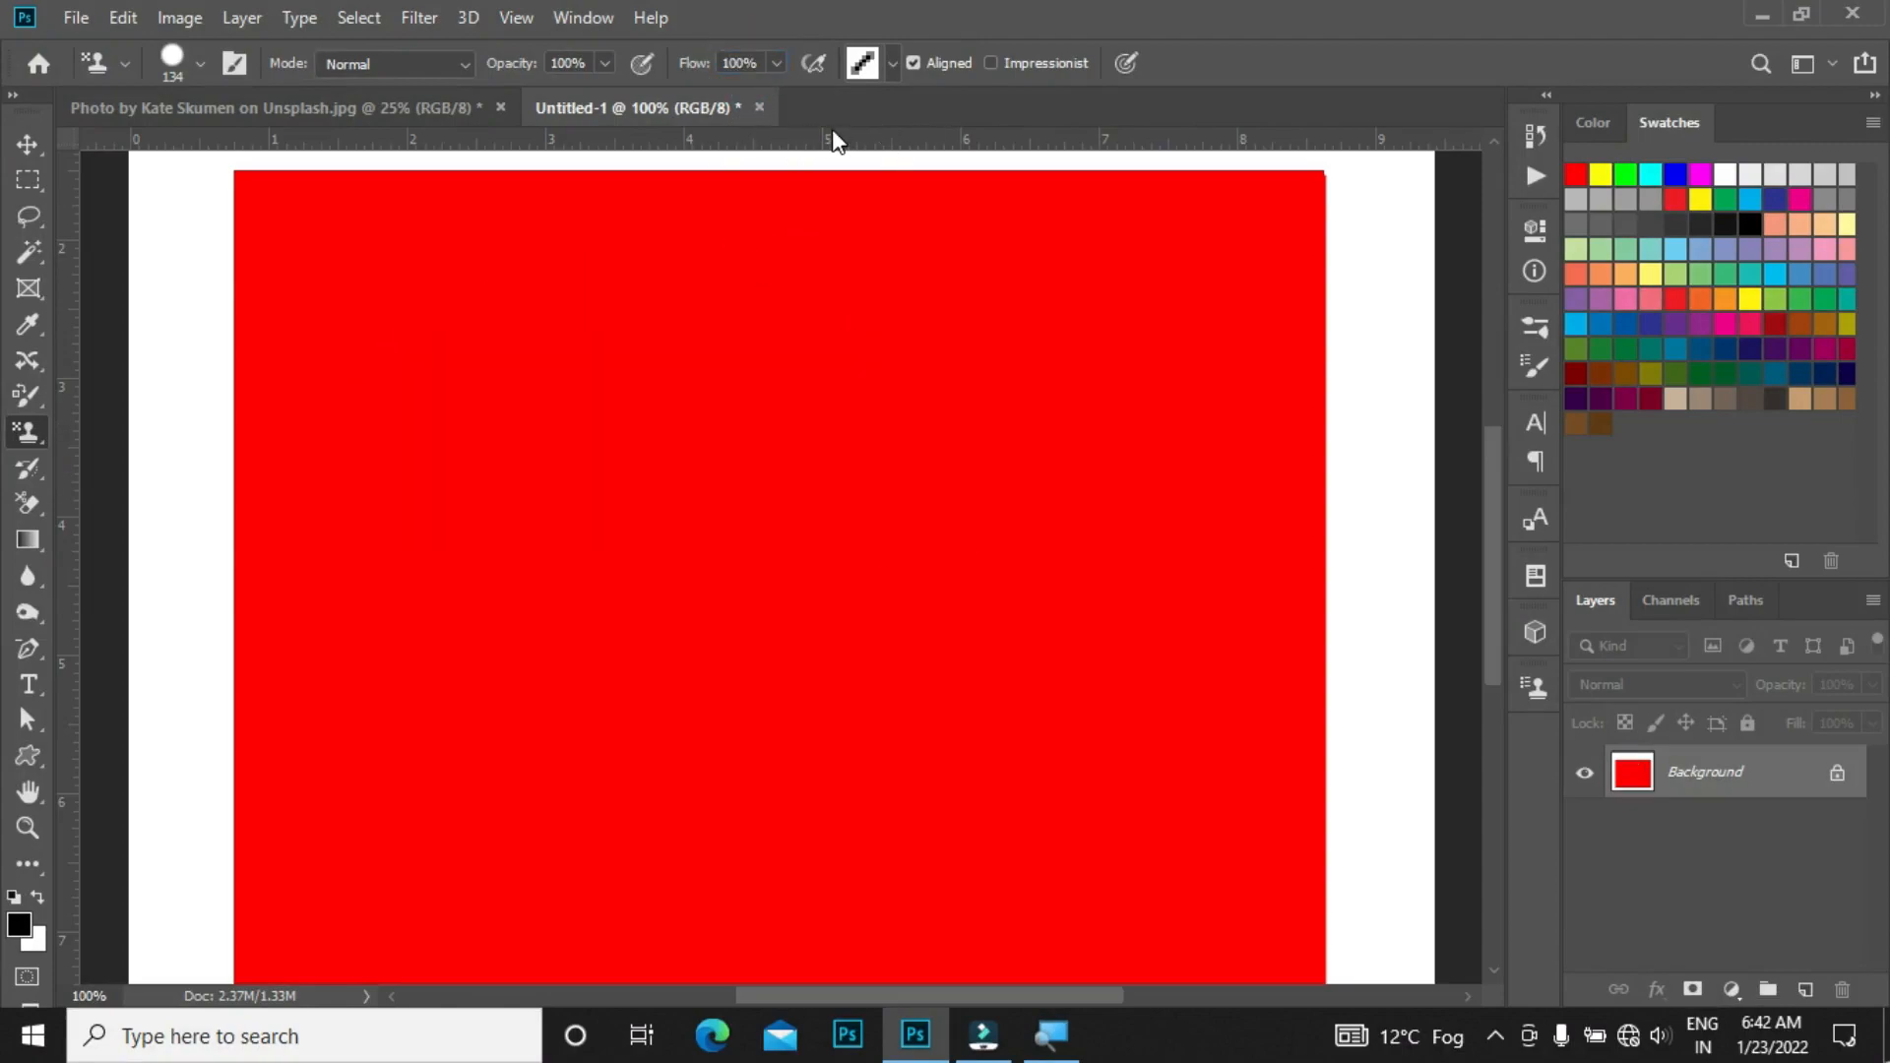
pyautogui.moveTo(411, 423)
pyautogui.mouseDown()
pyautogui.moveTo(567, 344)
pyautogui.moveTo(823, 352)
pyautogui.moveTo(998, 412)
pyautogui.mouseUp()
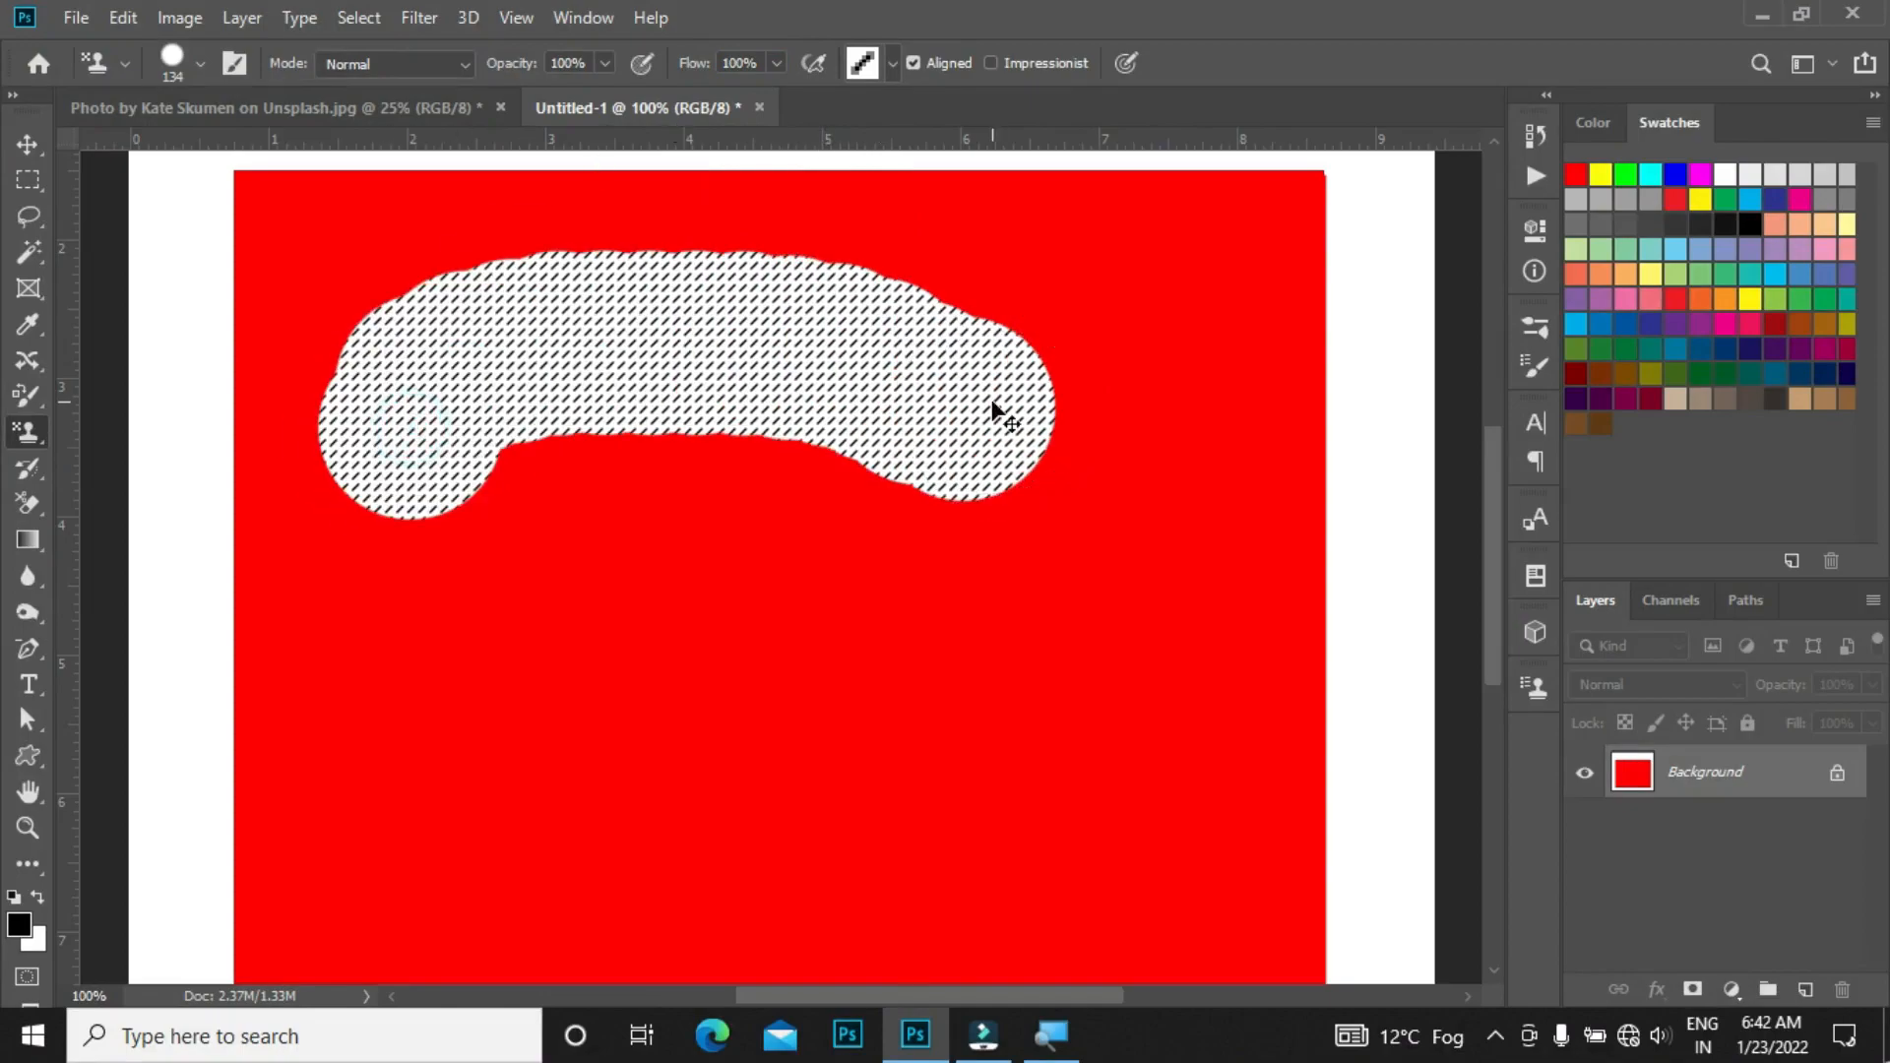
pyautogui.hotkey('ctrl', 'z')
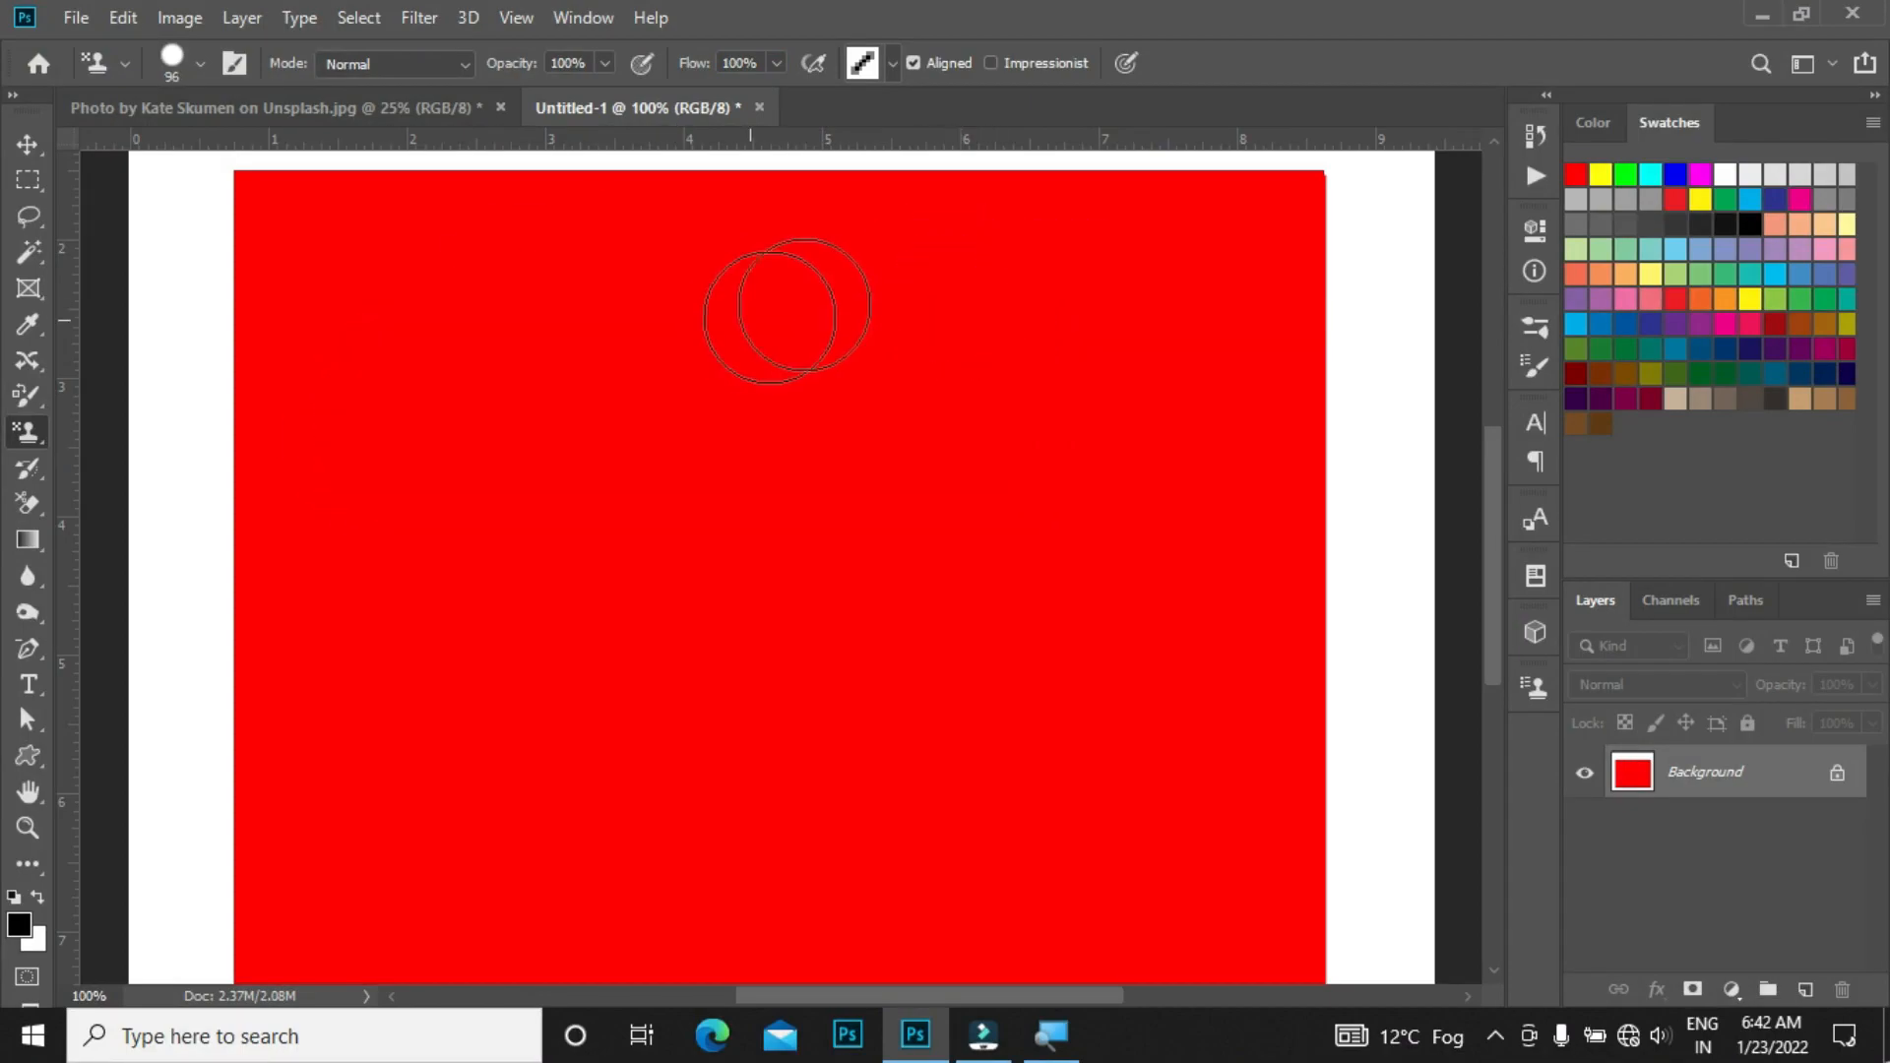
pyautogui.click(776, 305)
pyautogui.moveTo(838, 306); pyautogui.dragTo(1141, 285)
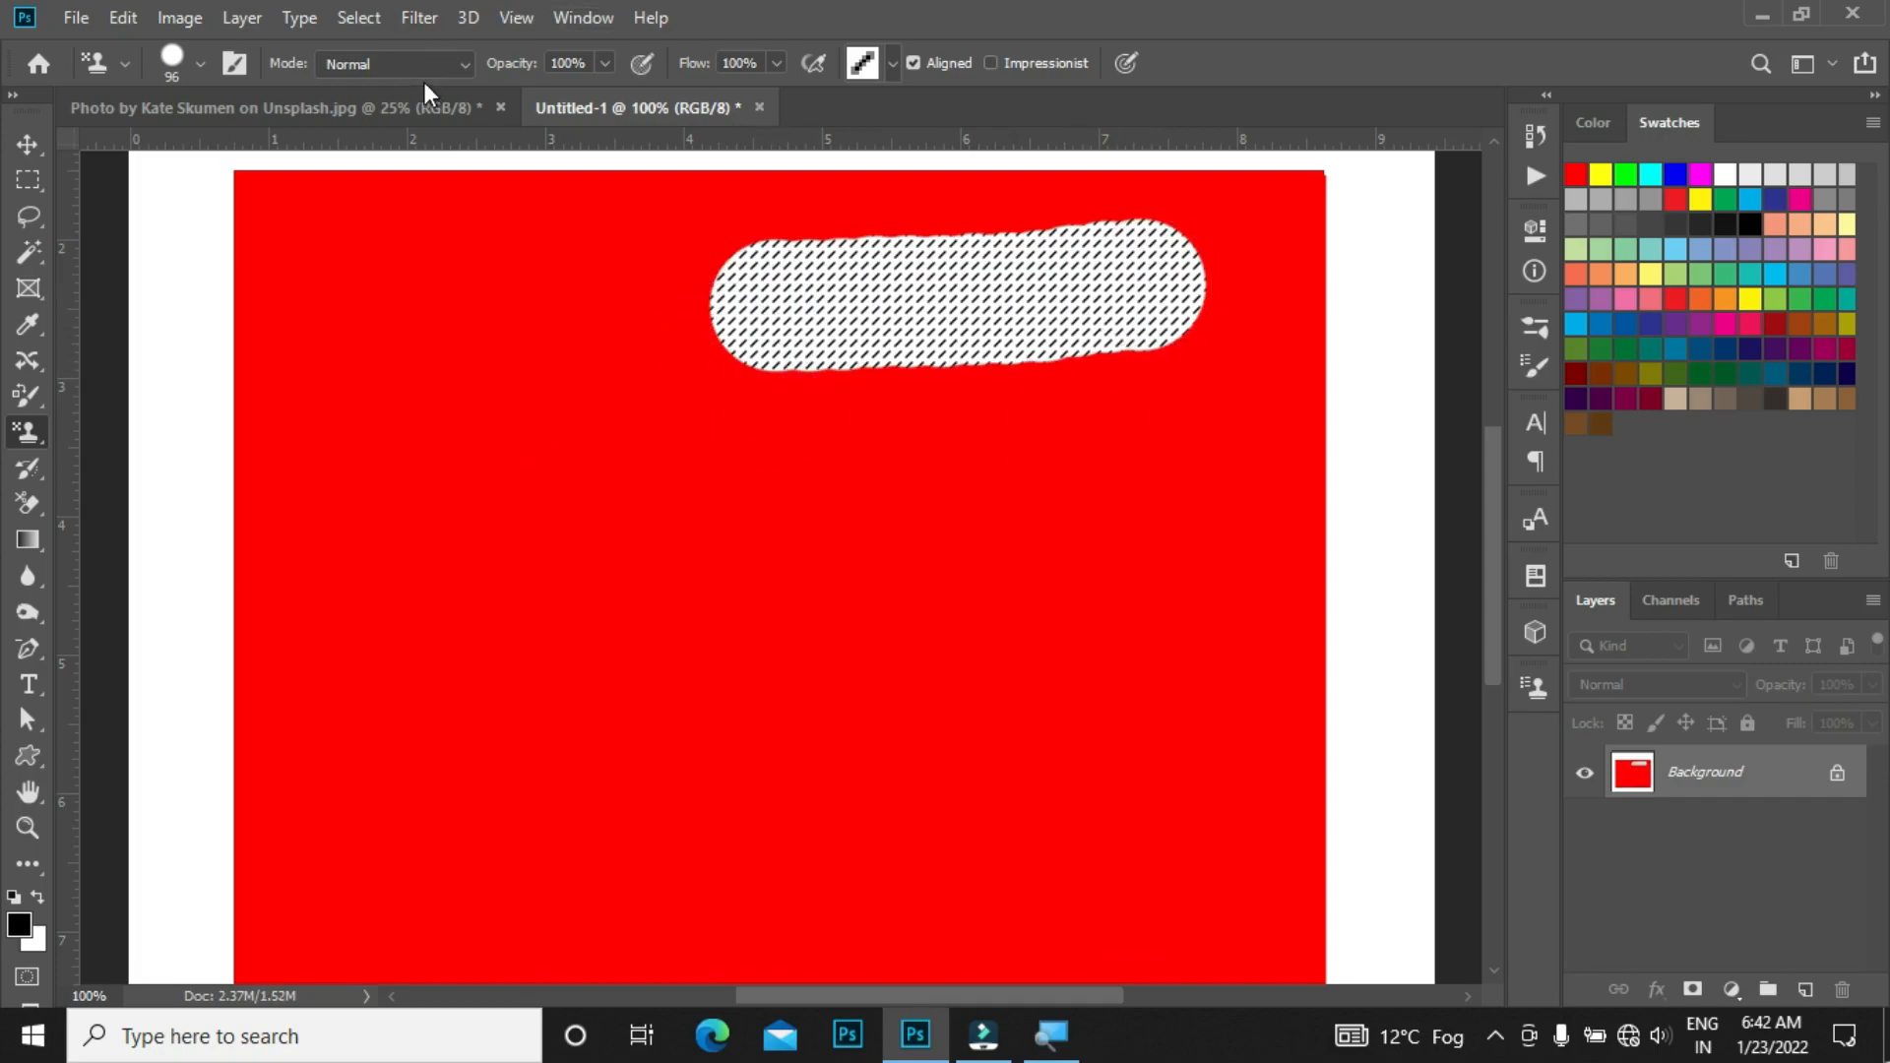
# Step: Switch the blend mode to Multiply and paint a second horizontal stroke below the first
pyautogui.click(358, 64)
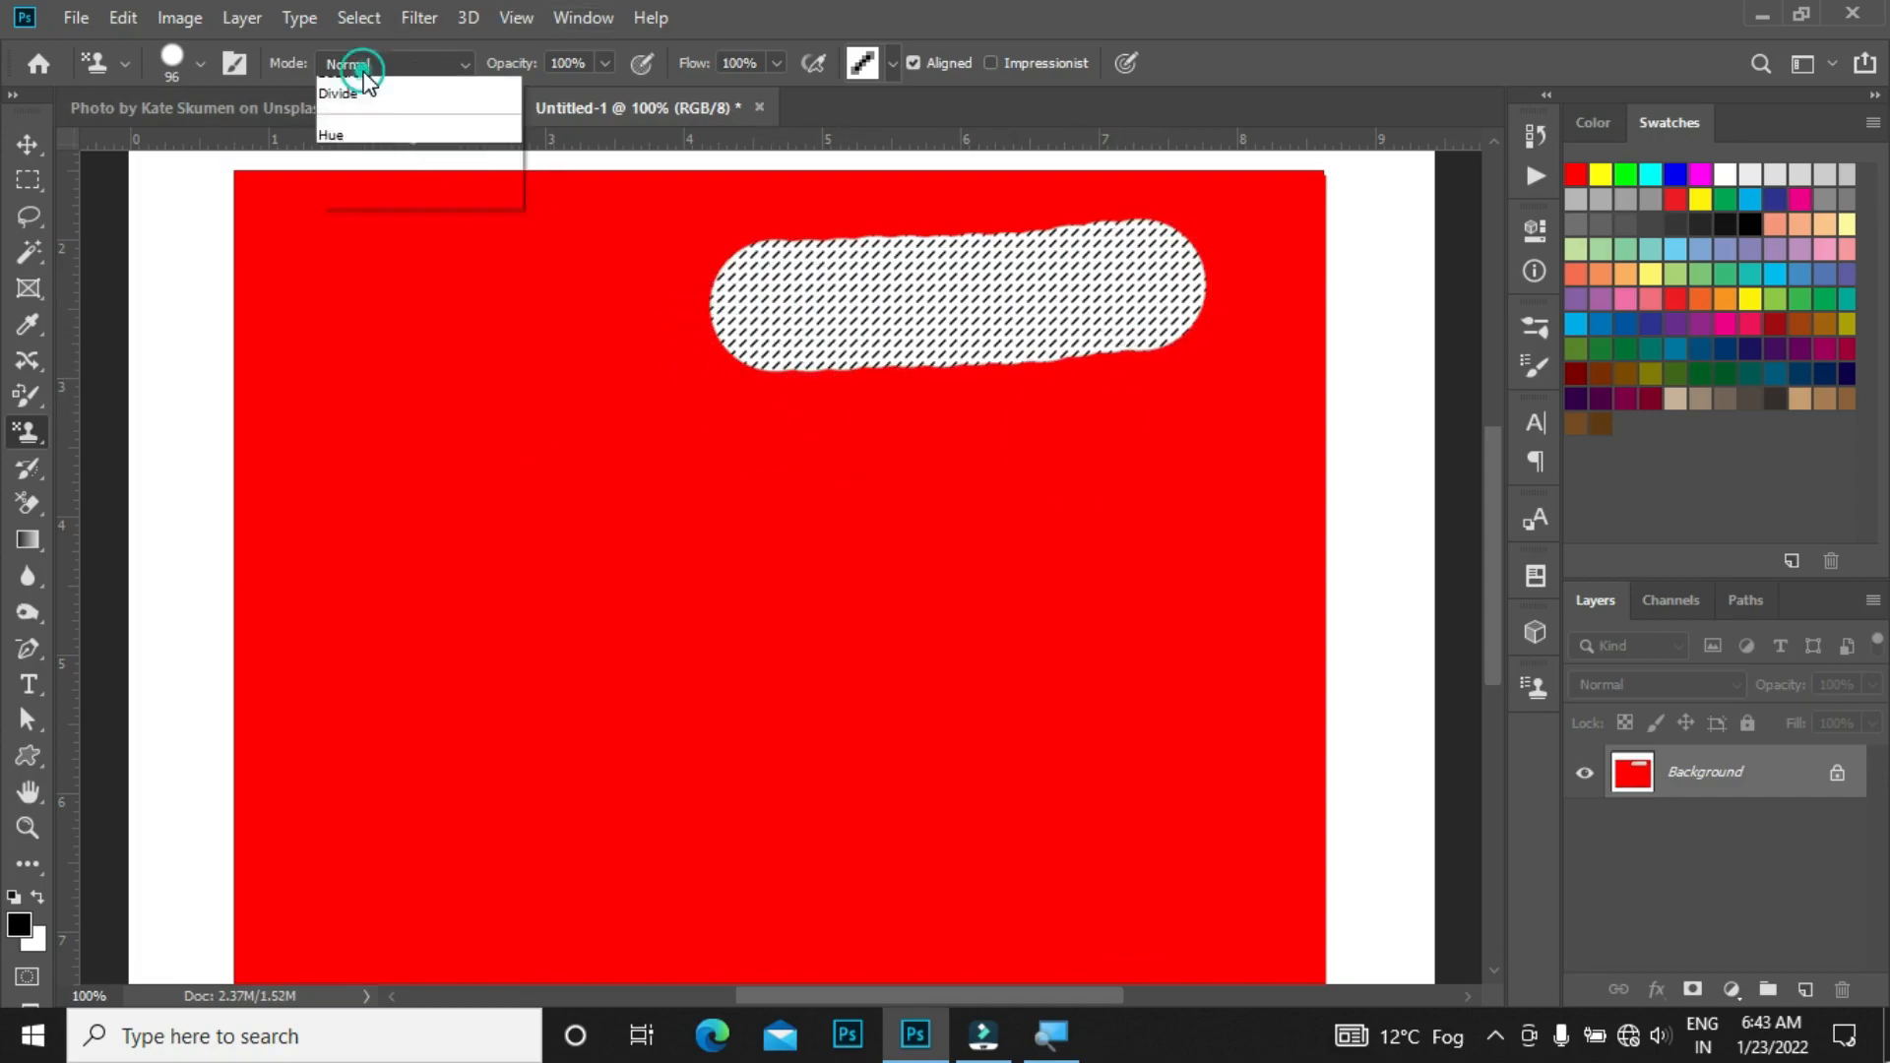
pyautogui.click(355, 191)
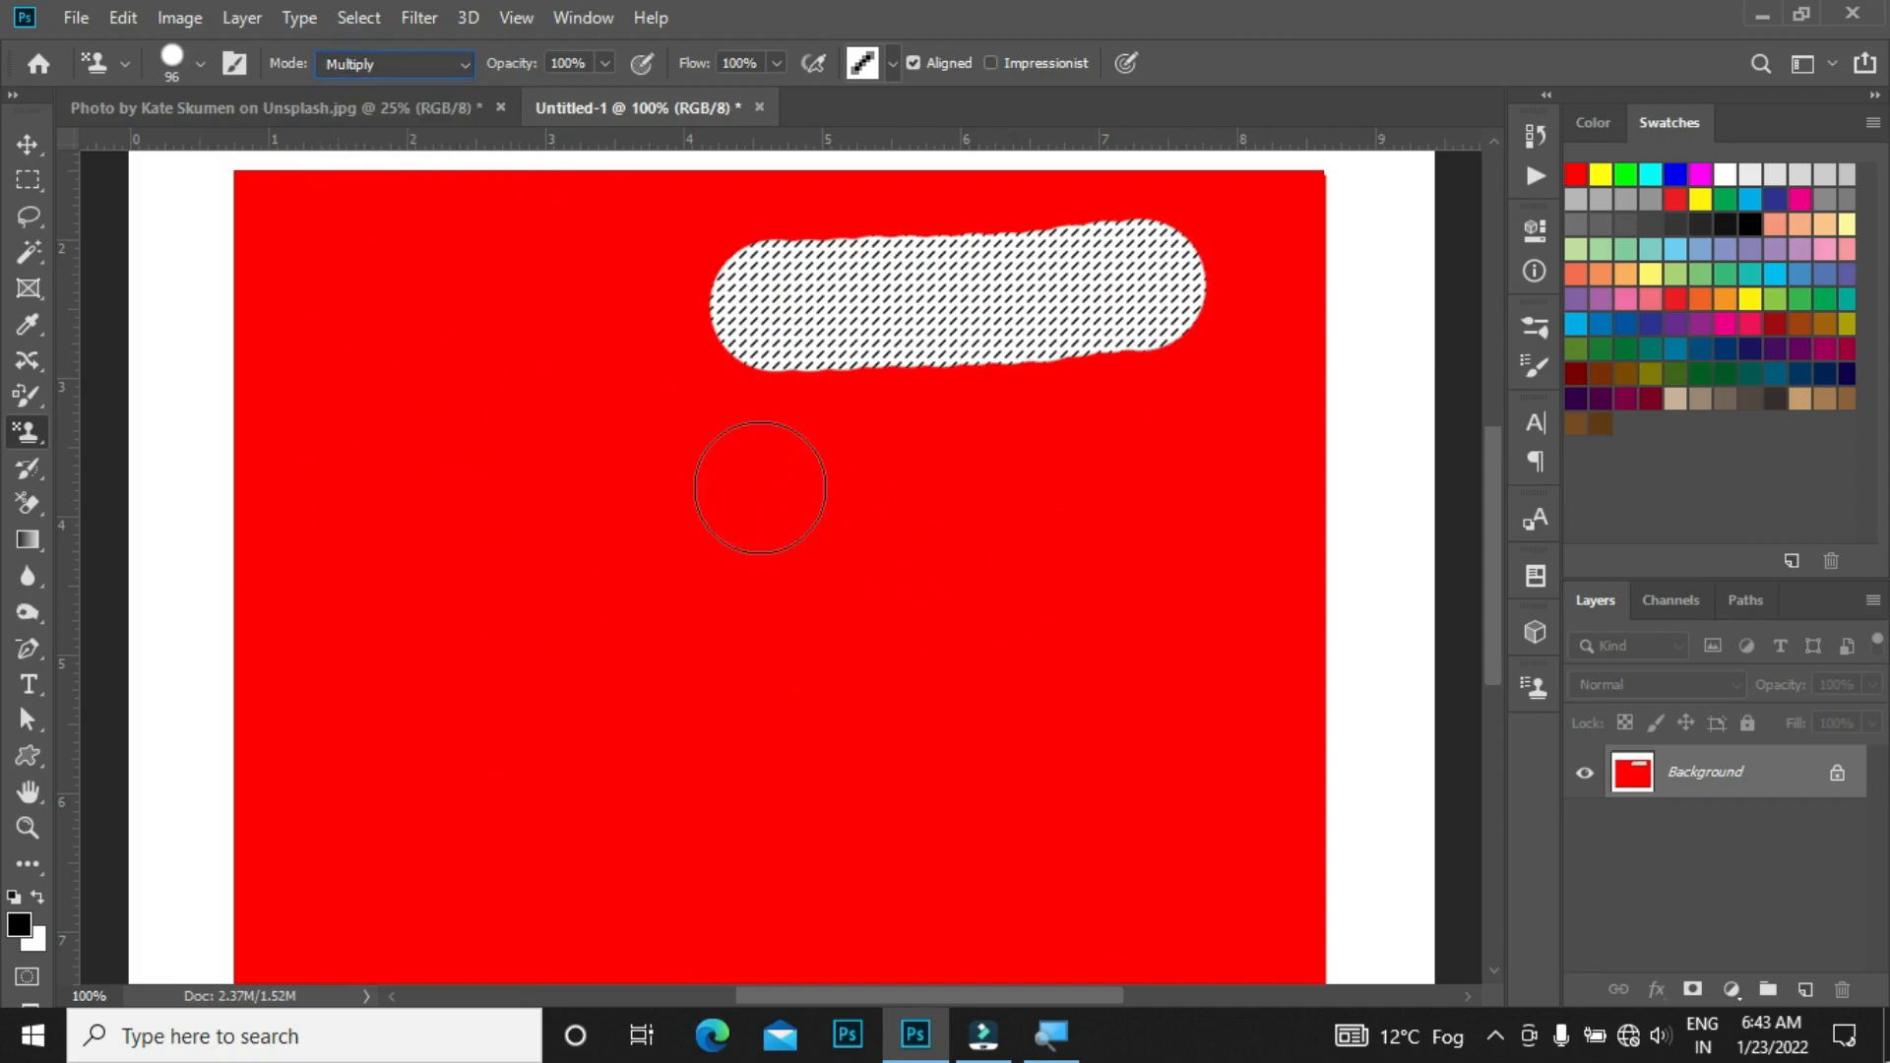
pyautogui.moveTo(744, 473); pyautogui.dragTo(1175, 467)
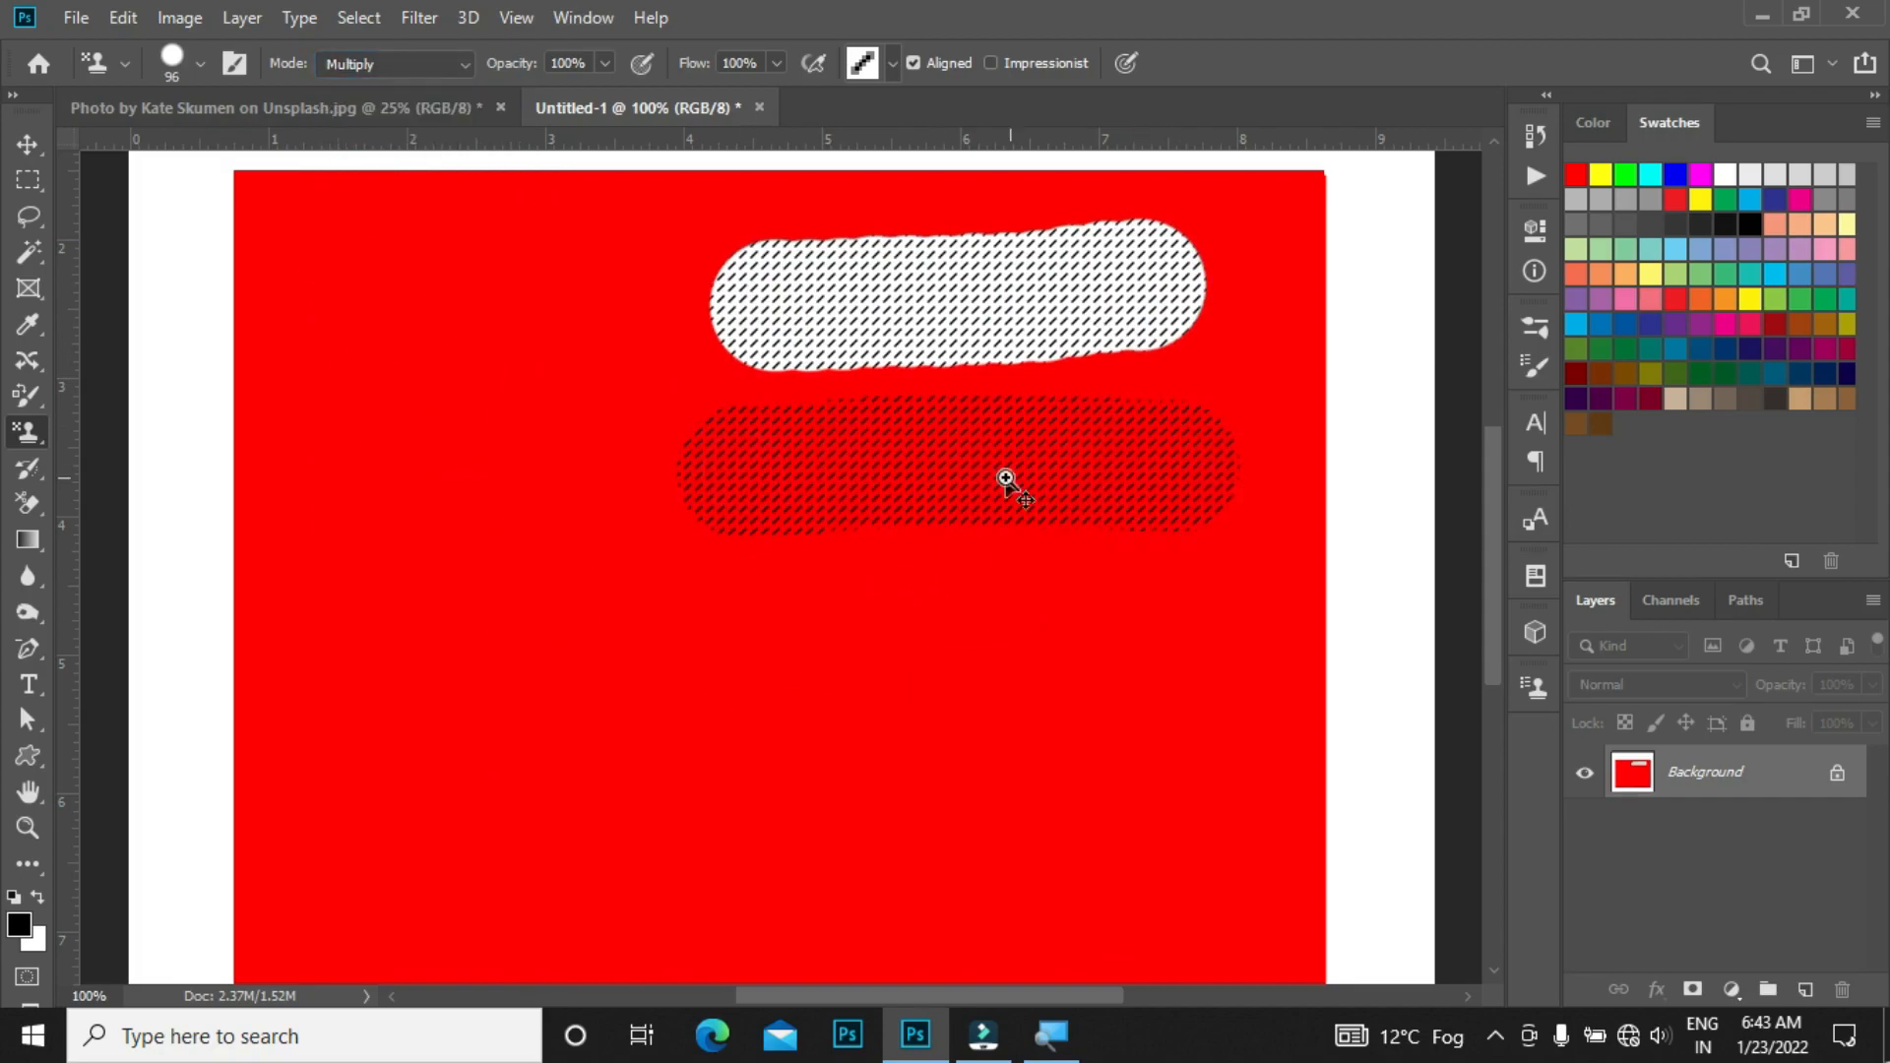
# Step: Set the blend mode to Screen and paint a third horizontal stroke beneath the Multiply stroke
pyautogui.scroll(1, 1005, 478)
pyautogui.click(330, 59)
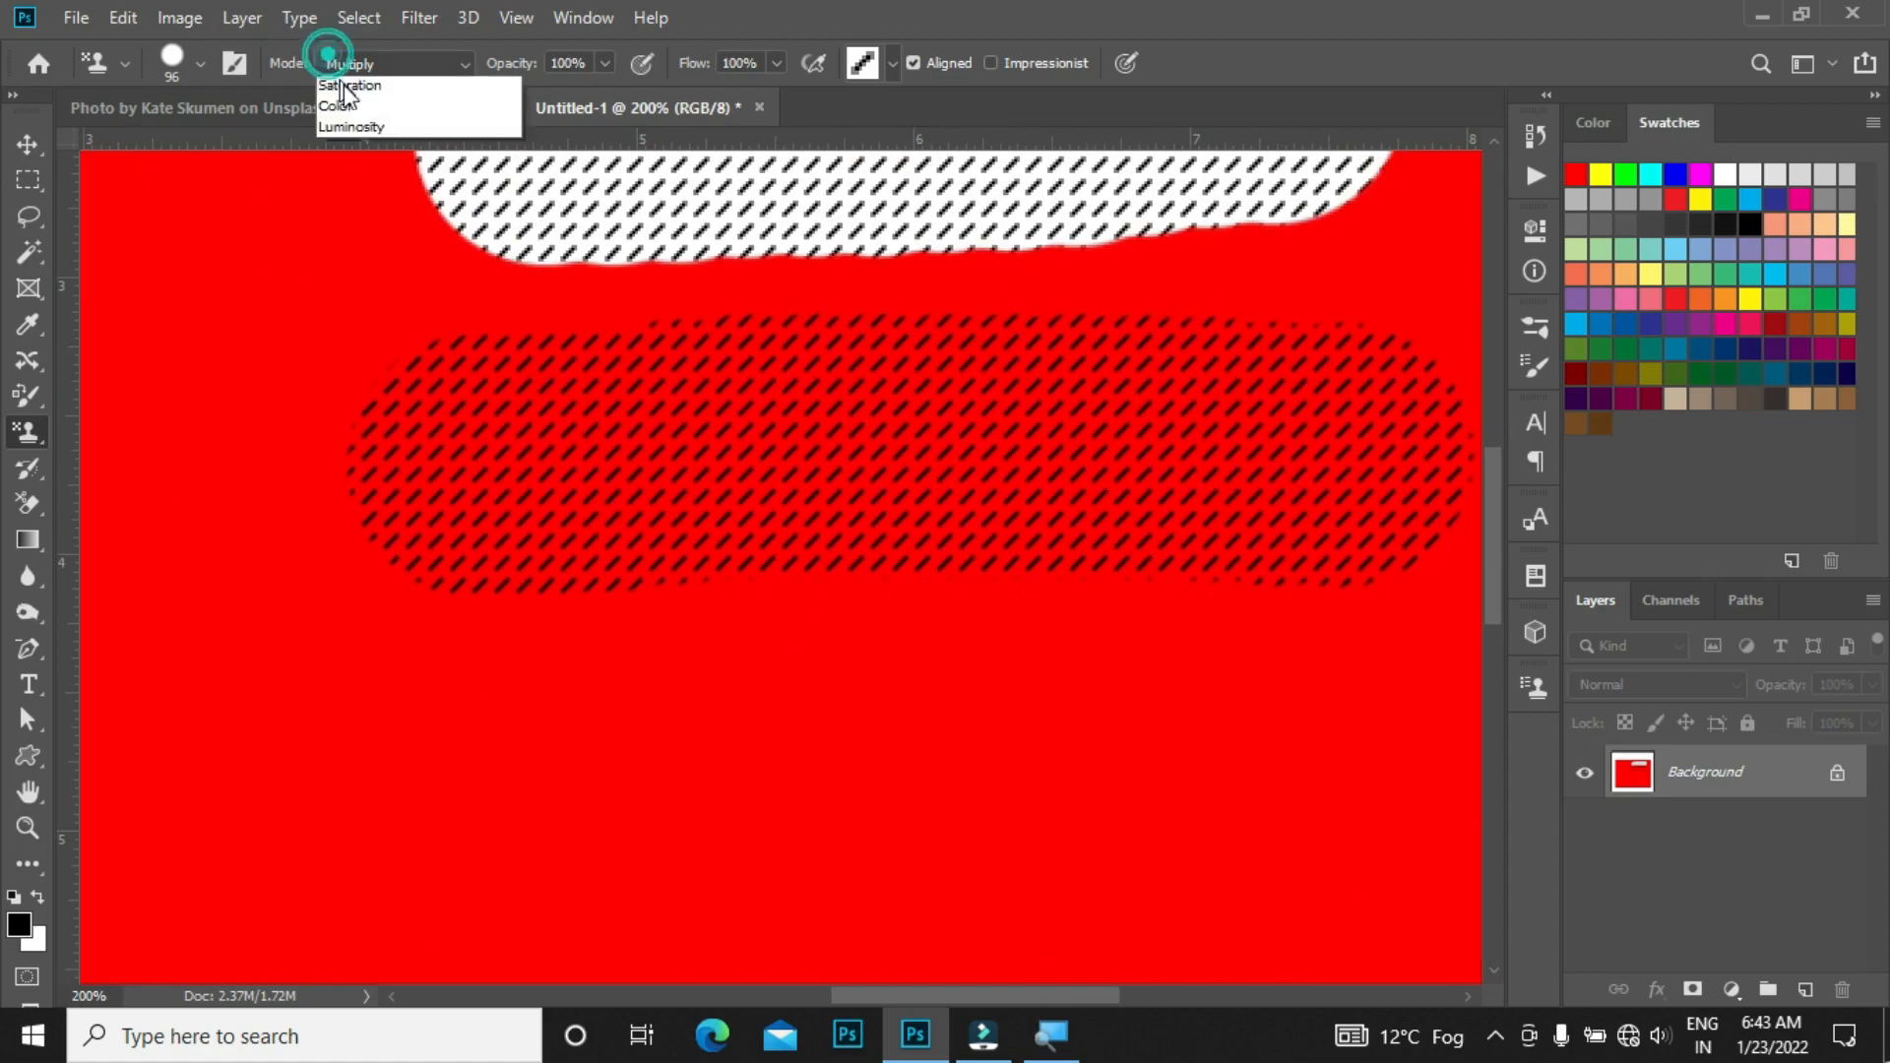
pyautogui.click(356, 317)
pyautogui.moveTo(441, 798); pyautogui.dragTo(507, 798)
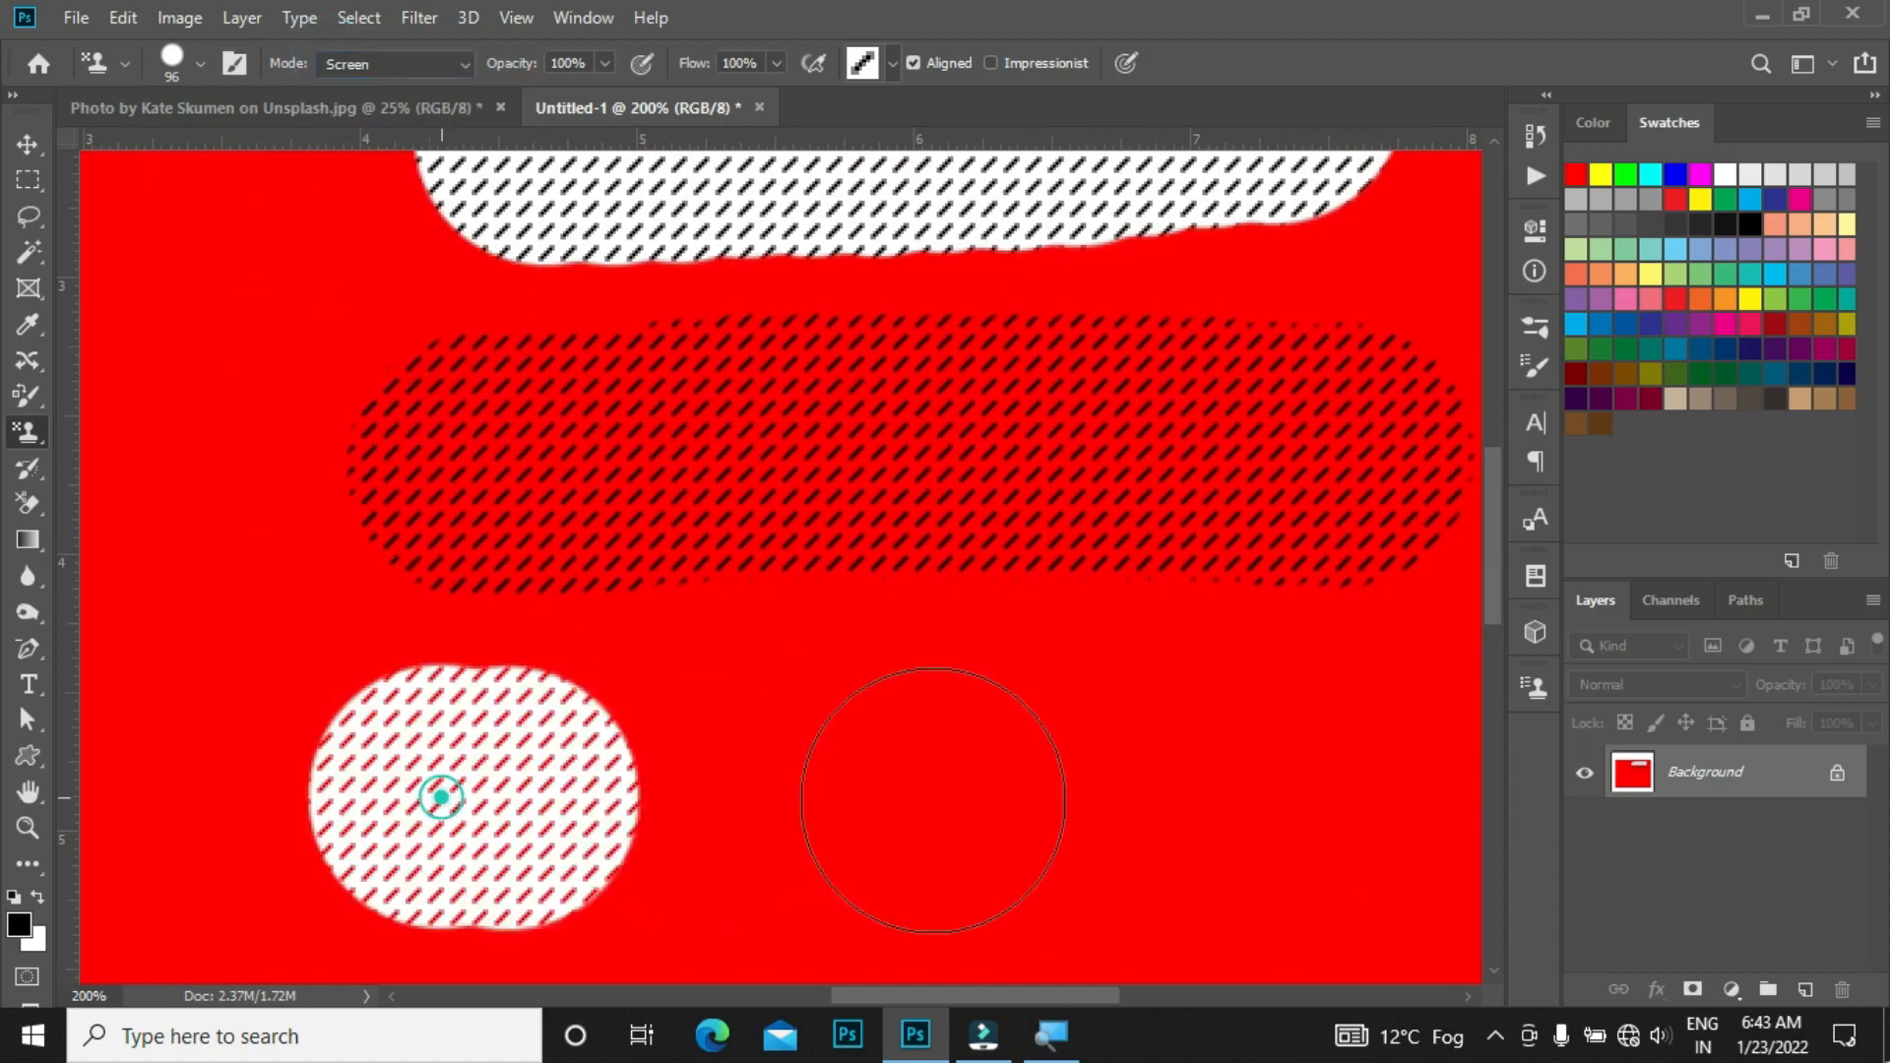
pyautogui.moveTo(933, 799); pyautogui.dragTo(1287, 788)
pyautogui.scroll(-1, 1300, 782)
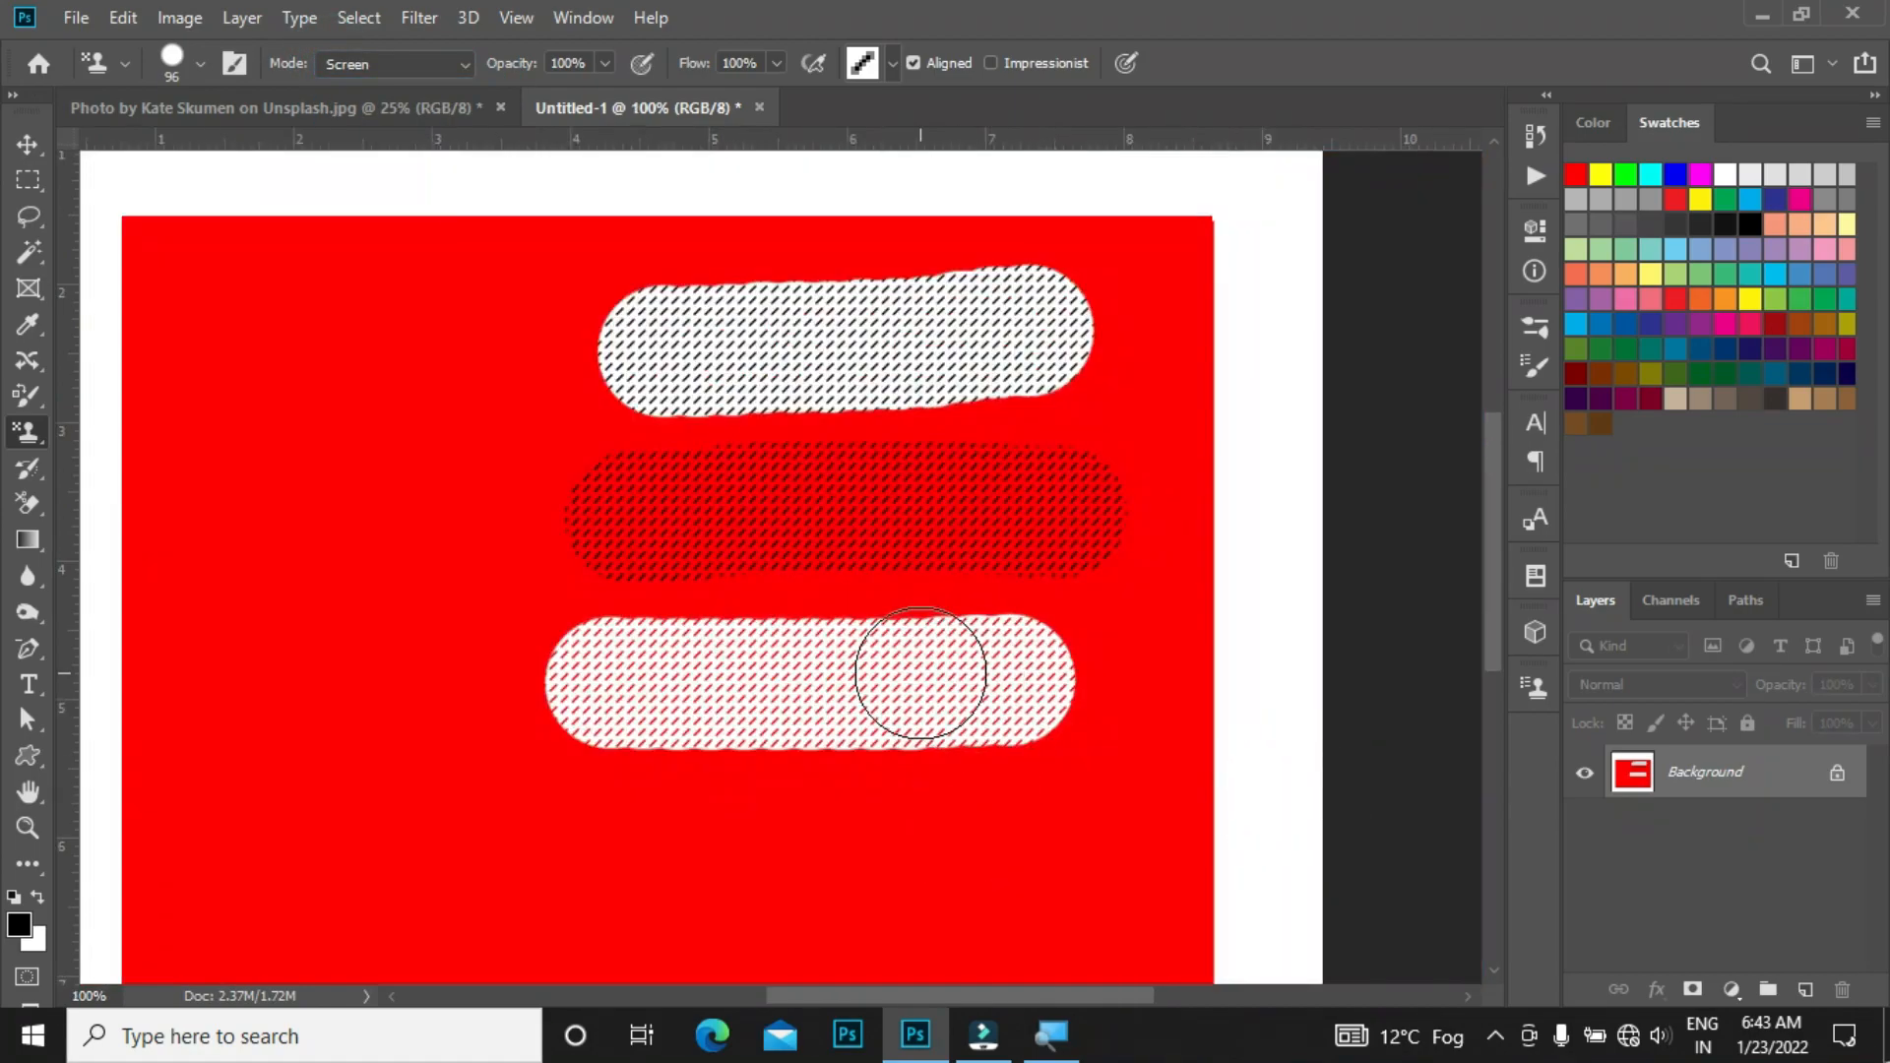
pyautogui.click(413, 61)
pyautogui.click(412, 61)
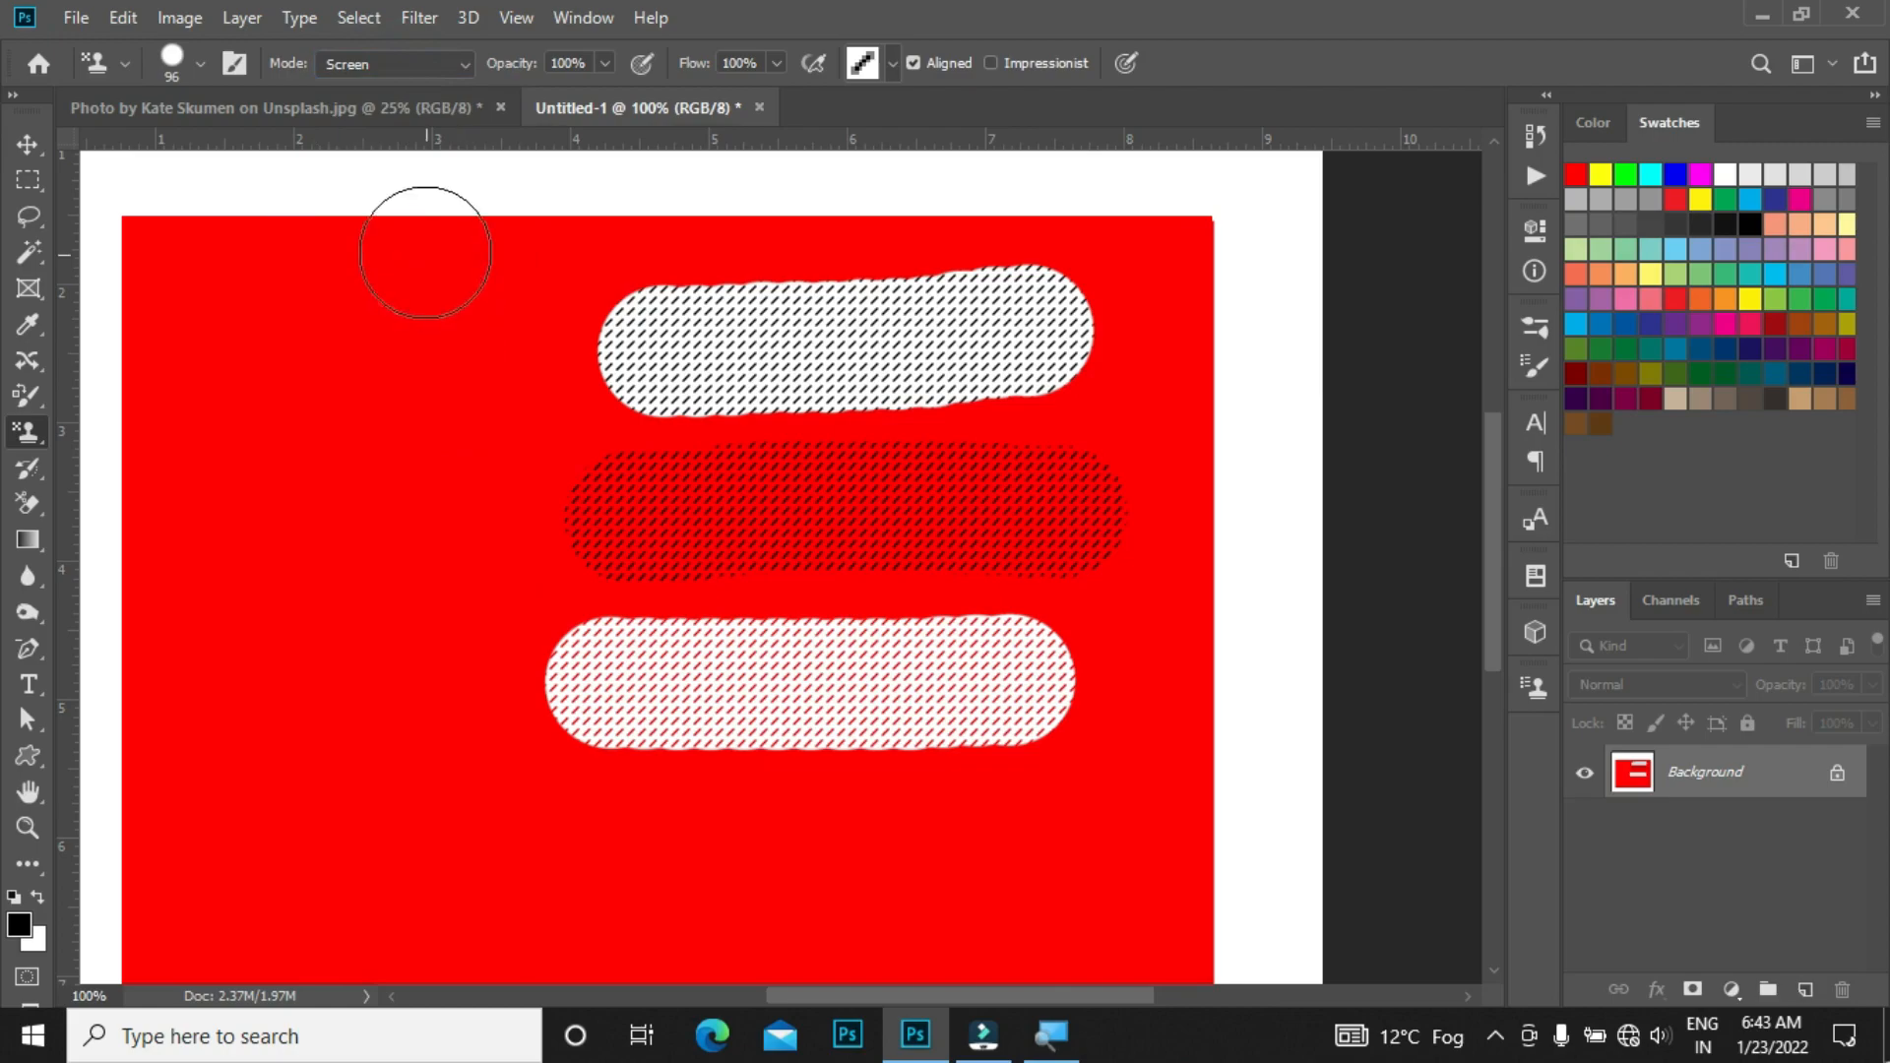
pyautogui.rightClick(303, 312)
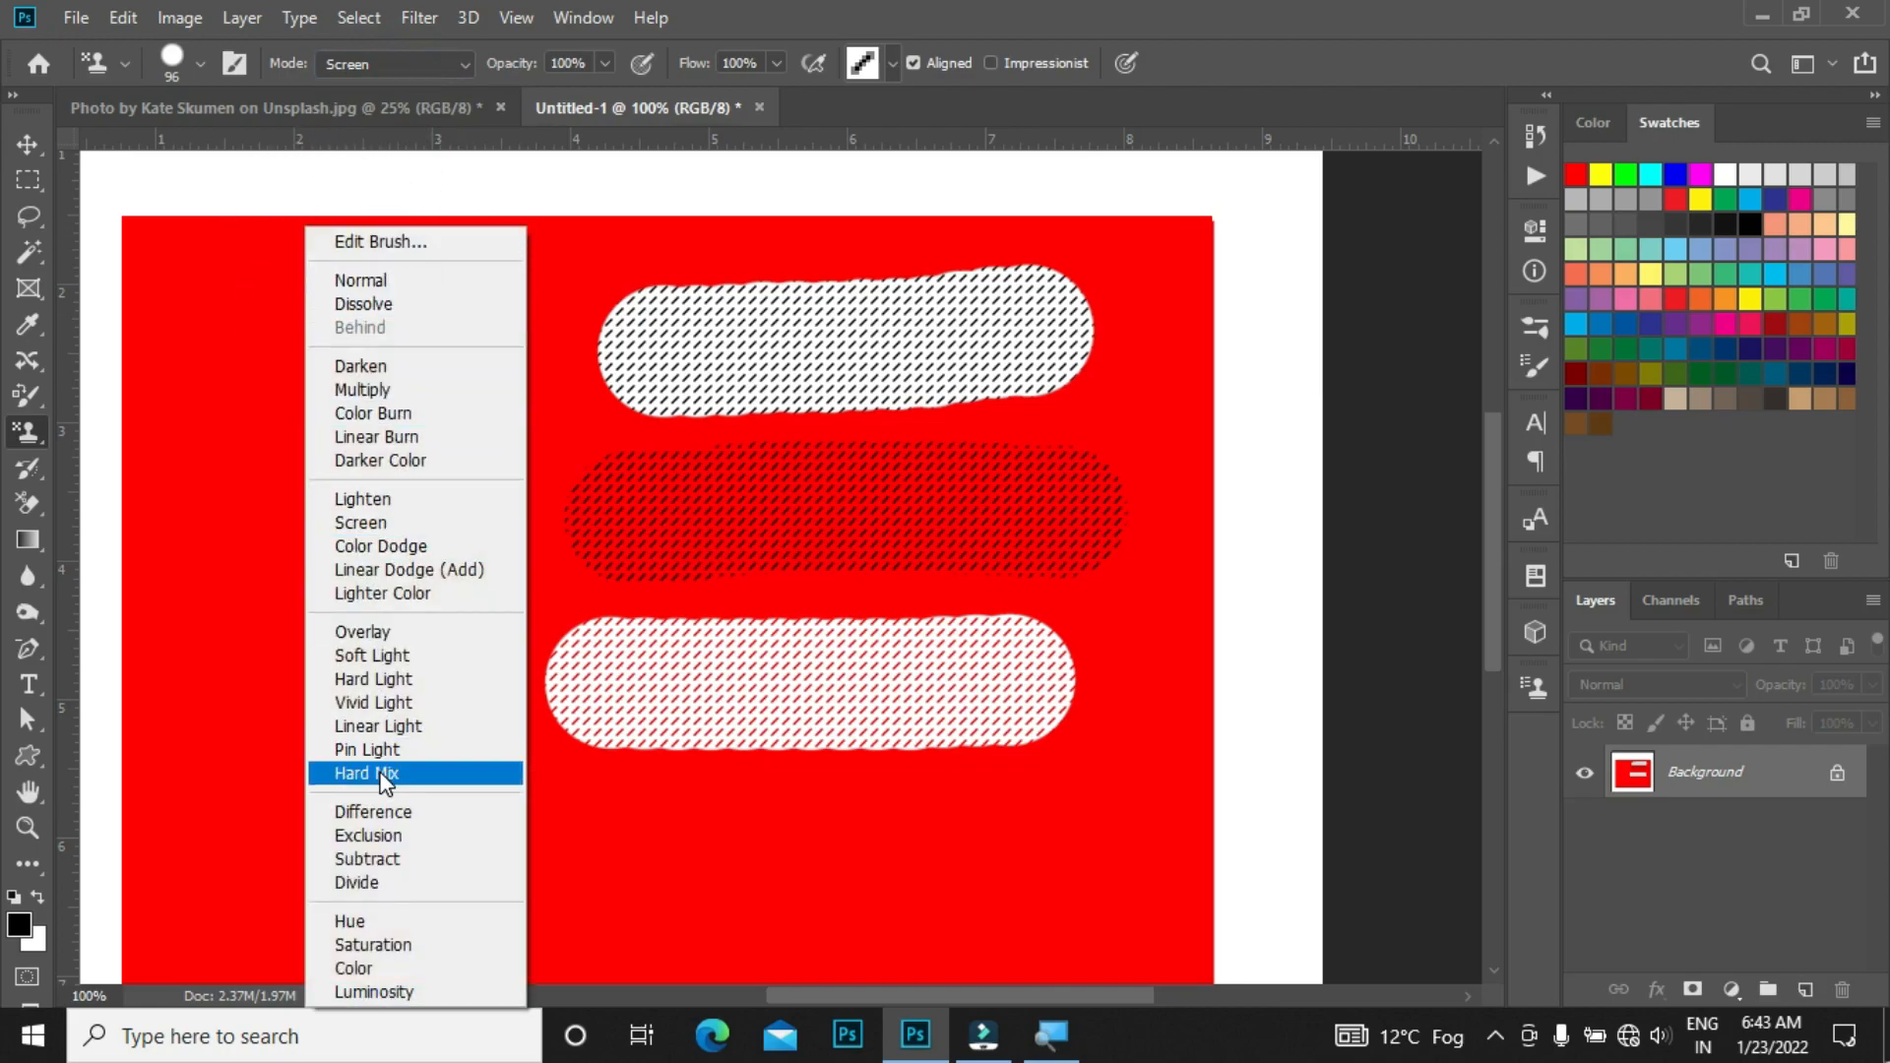
pyautogui.click(417, 68)
pyautogui.click(408, 55)
pyautogui.click(407, 55)
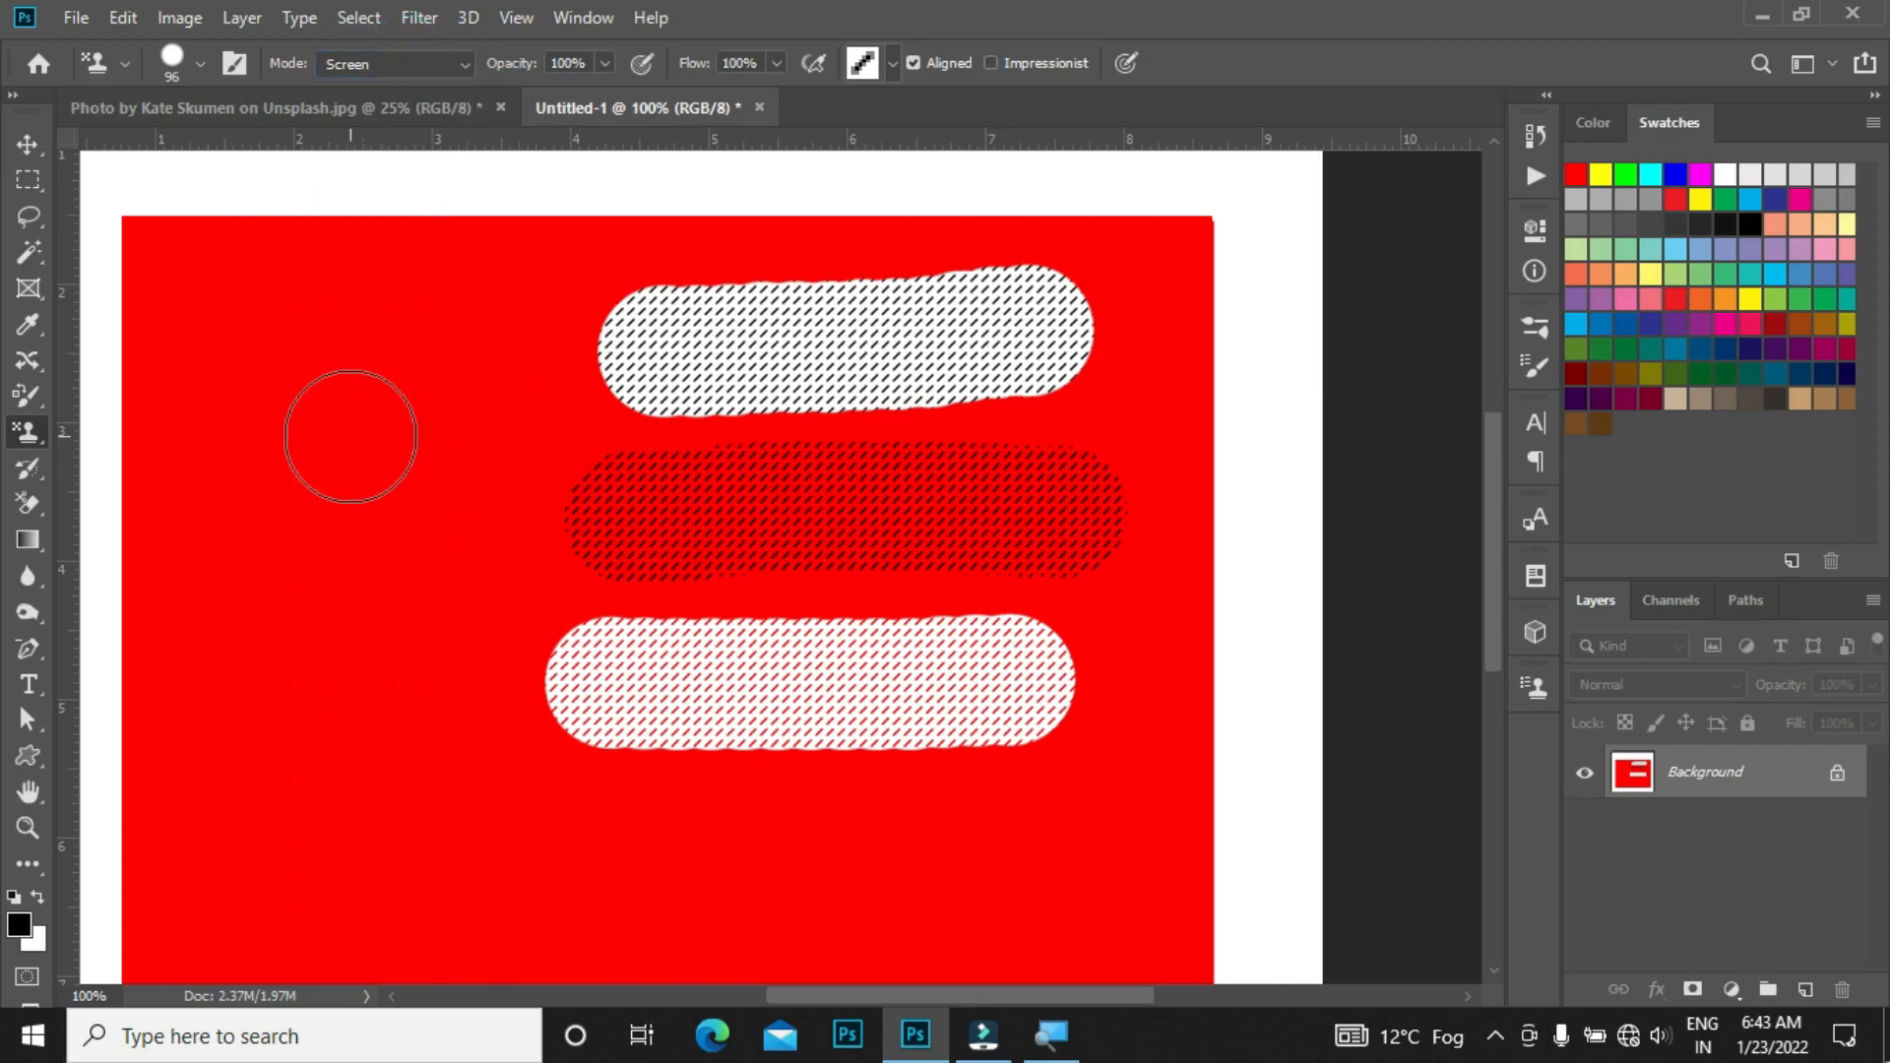
# Step: Choose the Hard Light blend mode and paint a fourth stroke near the bottom of the canvas
pyautogui.keyDown('shift'); pyautogui.rightClick(350, 437); pyautogui.keyUp('shift')
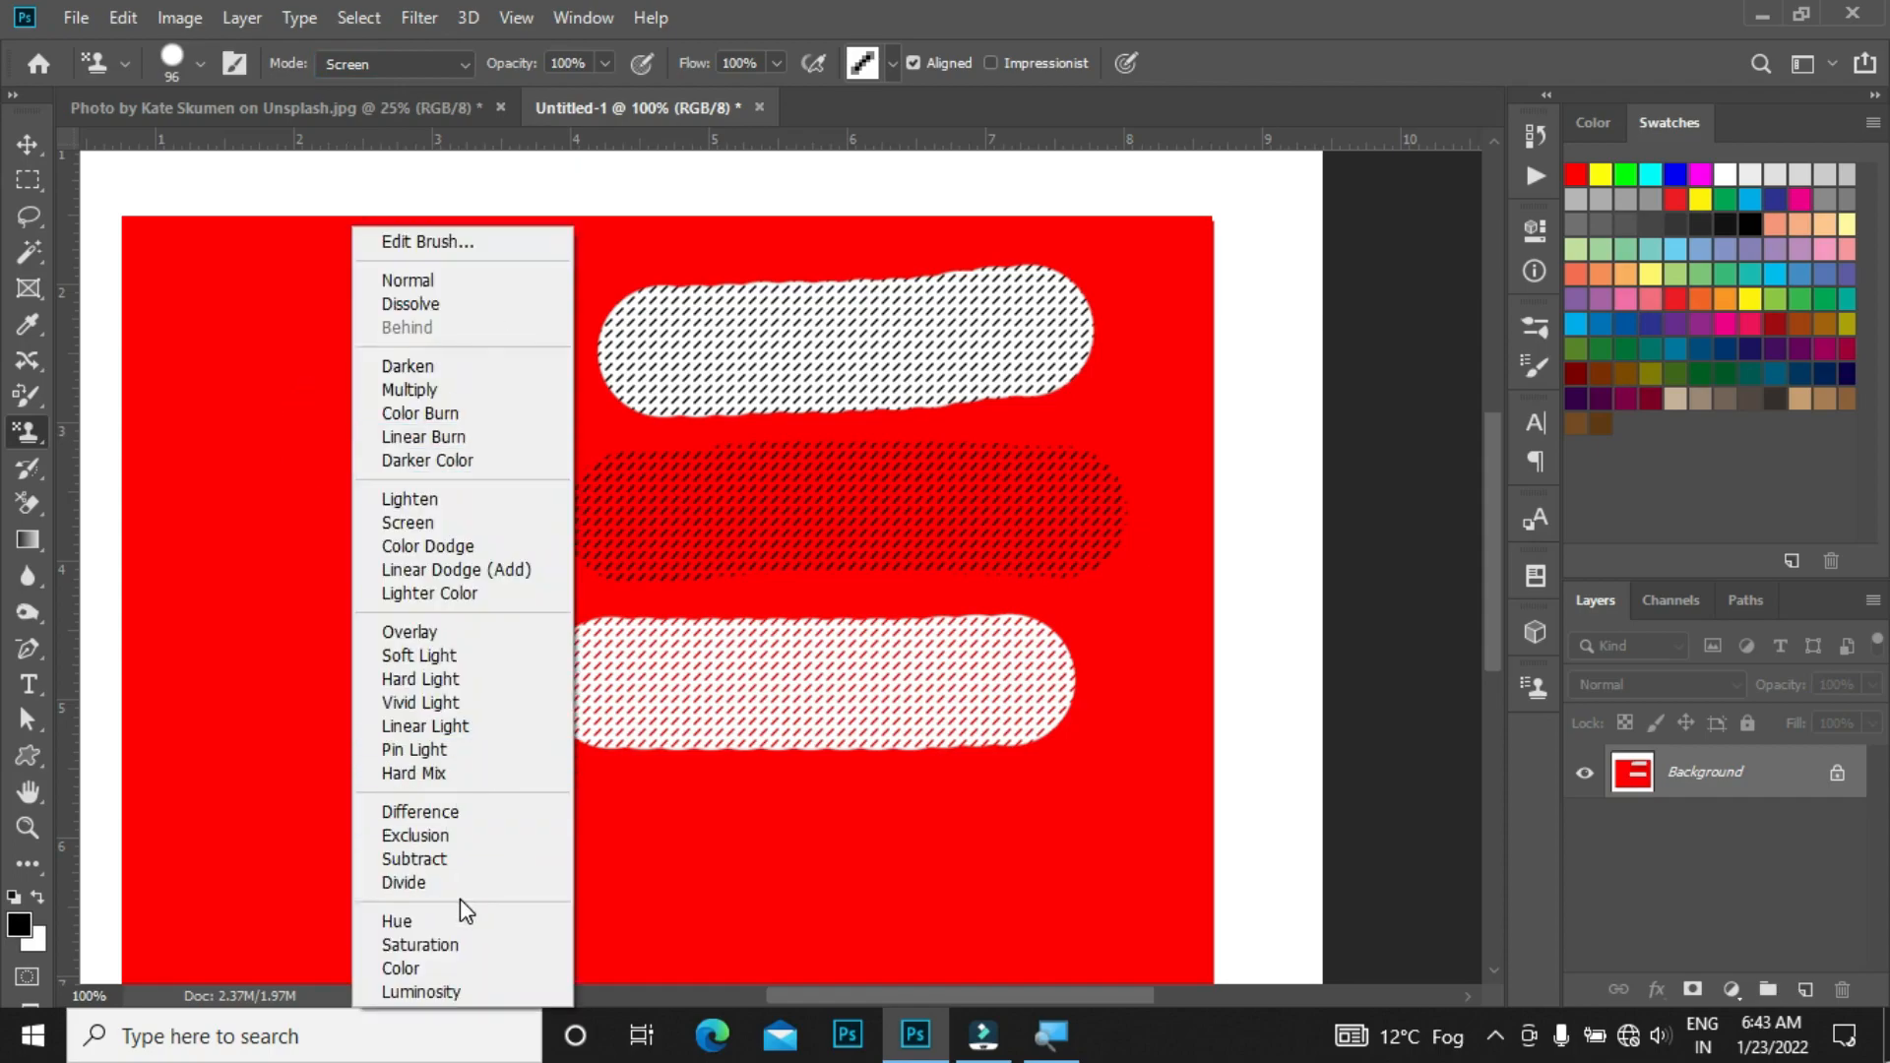
pyautogui.click(463, 687)
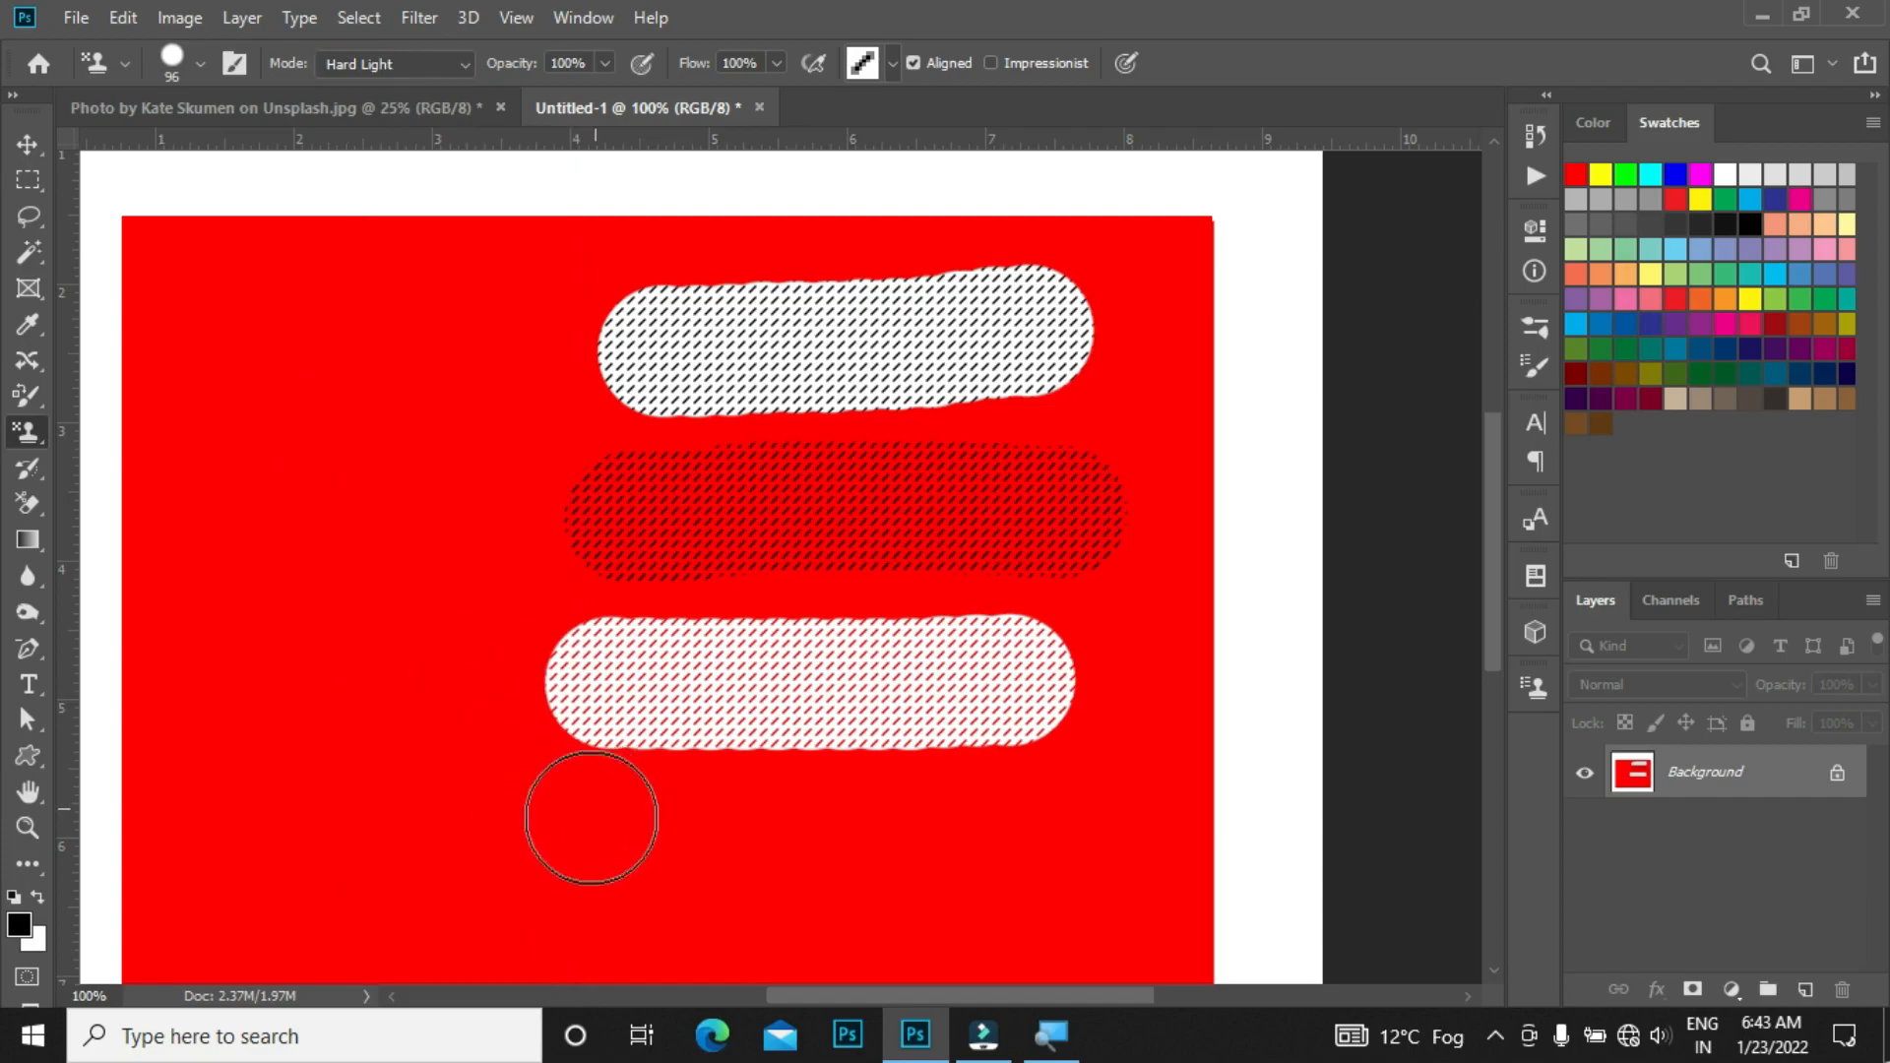
pyautogui.moveTo(586, 839); pyautogui.dragTo(1033, 845)
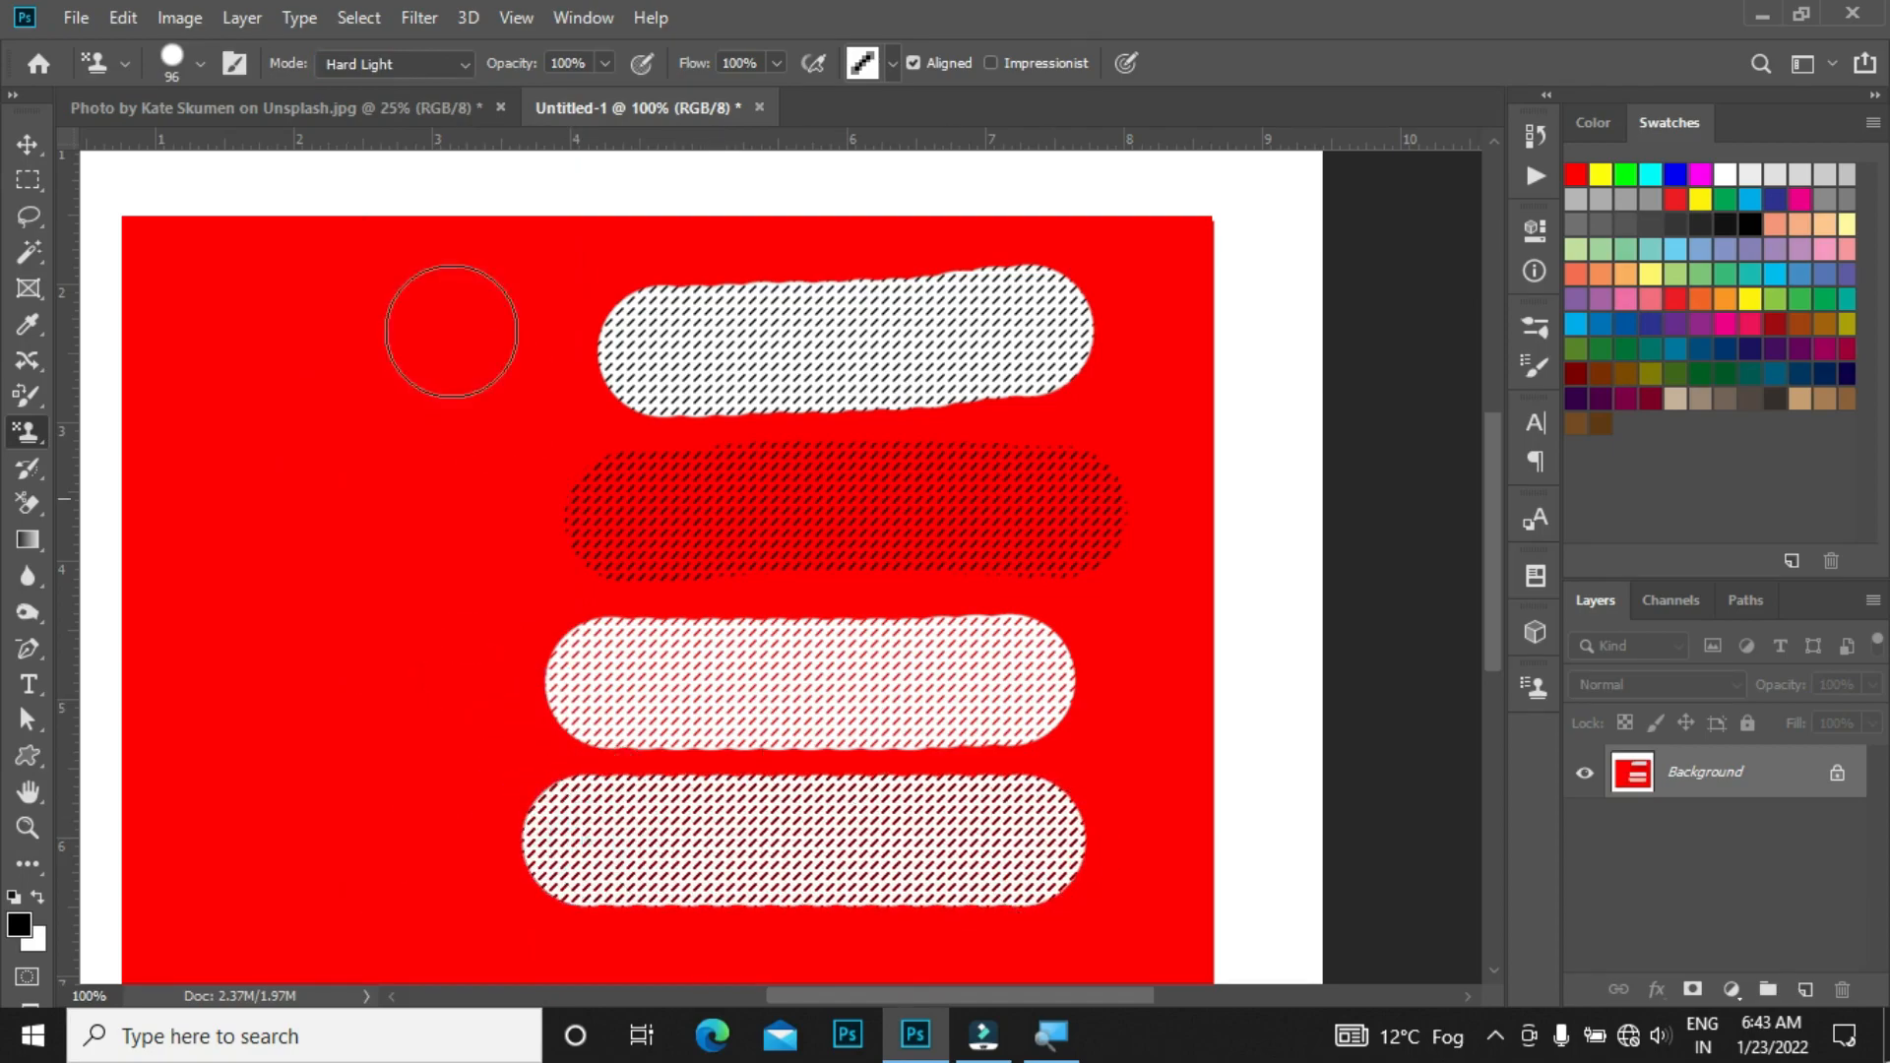
# Step: Choose the Luminosity blend mode and paint a stroke on the left side at mid-height
pyautogui.keyDown('shift'); pyautogui.rightClick(335, 398); pyautogui.keyUp('shift')
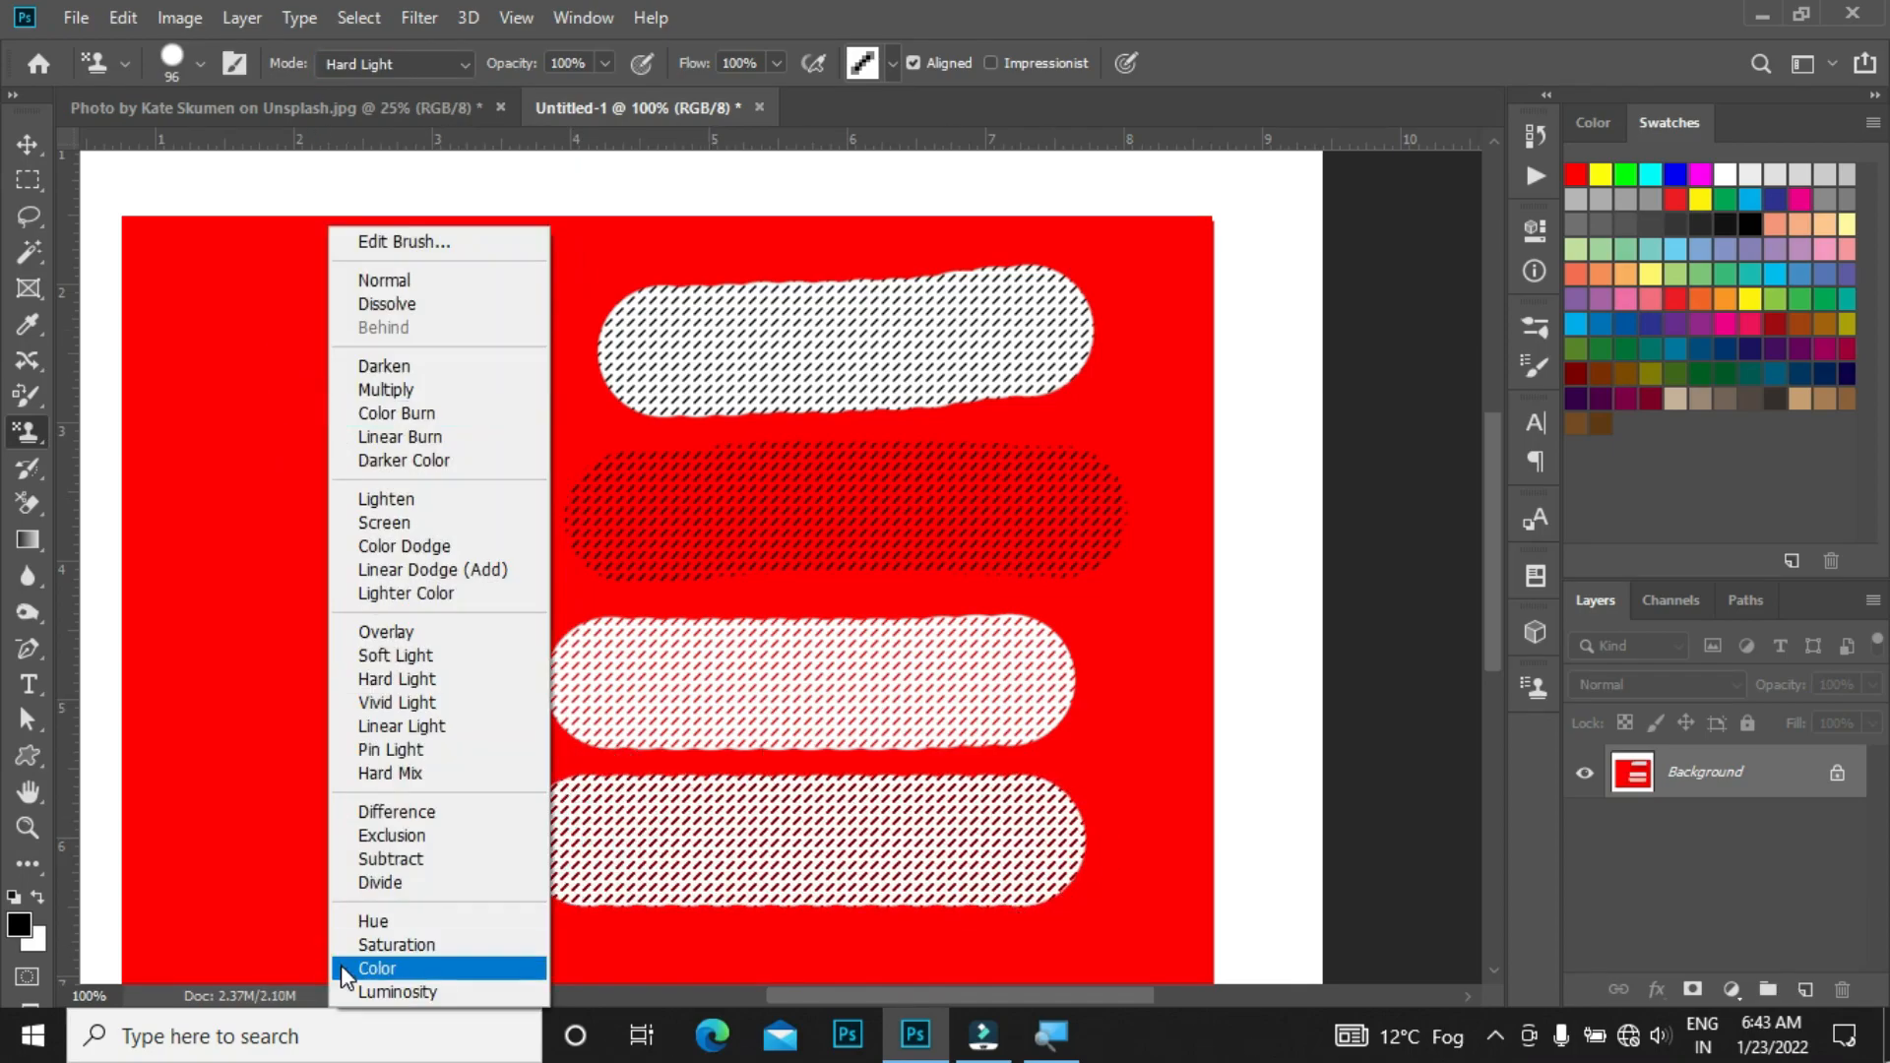
pyautogui.click(354, 992)
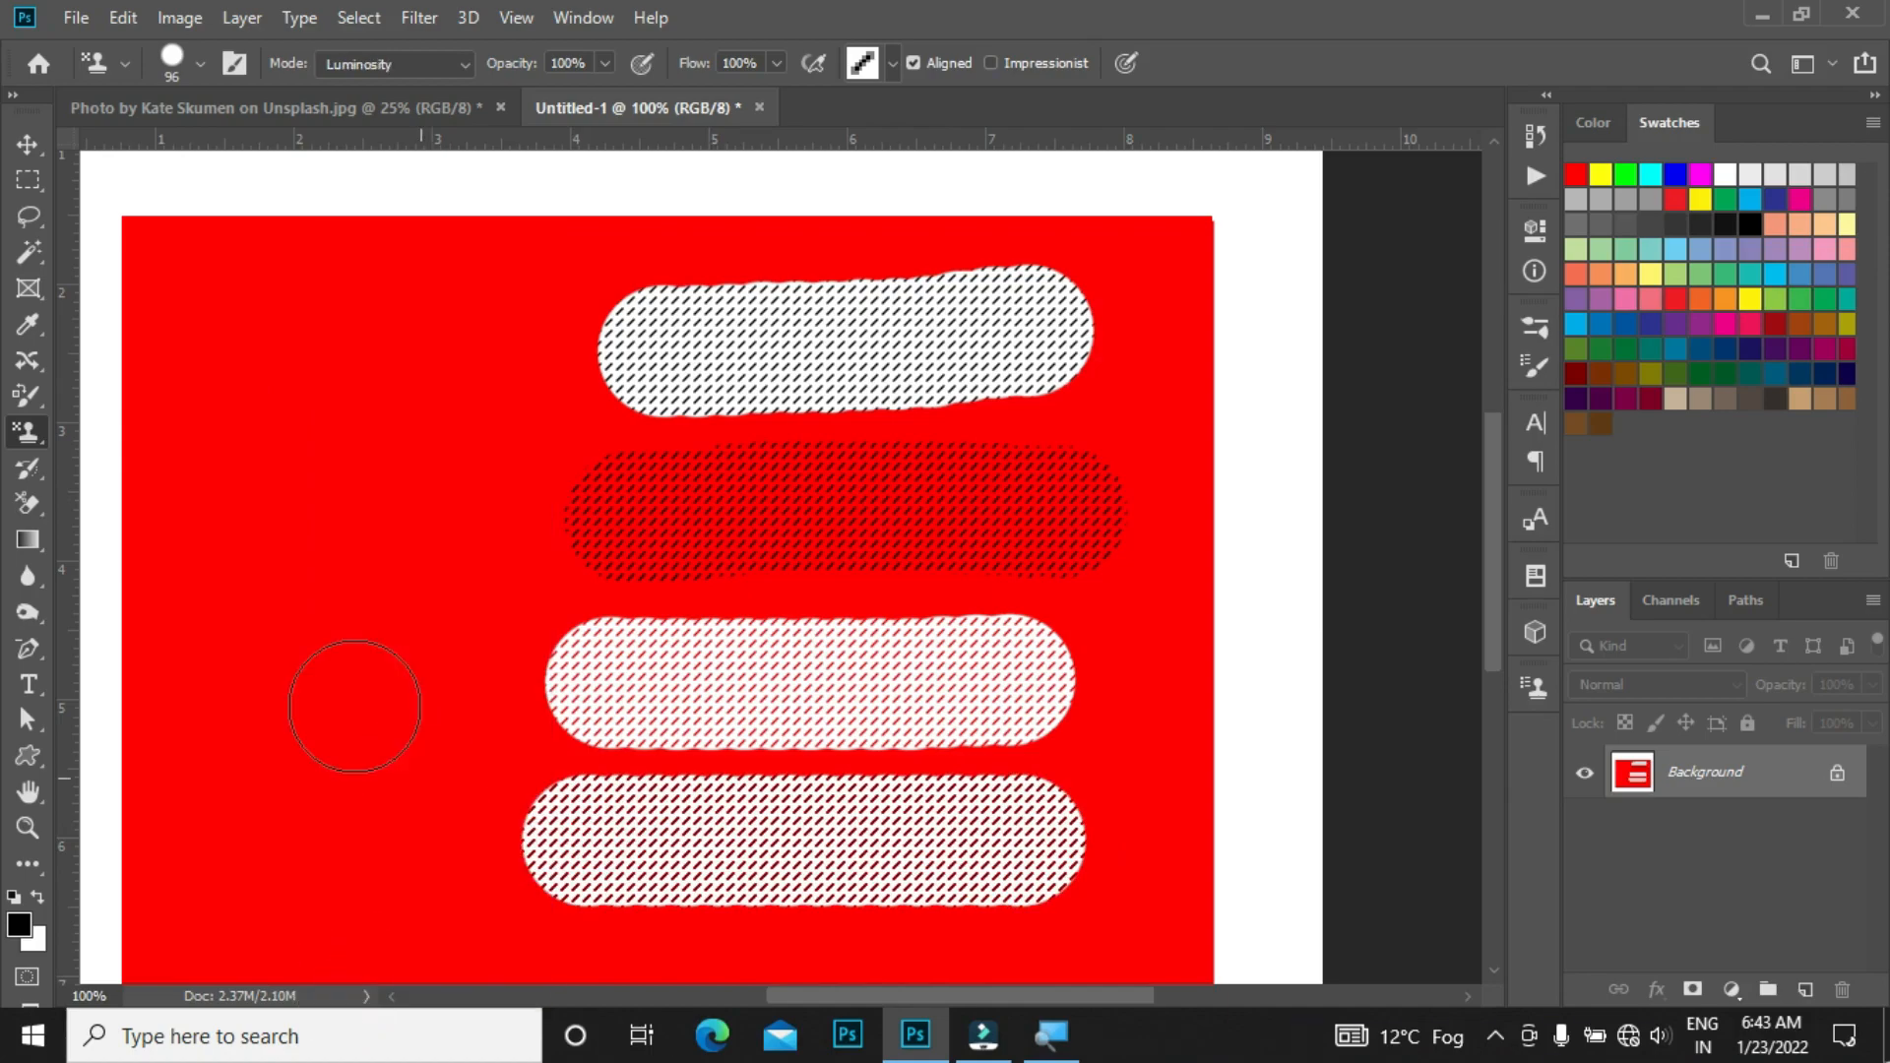
pyautogui.moveTo(448, 698); pyautogui.dragTo(216, 698)
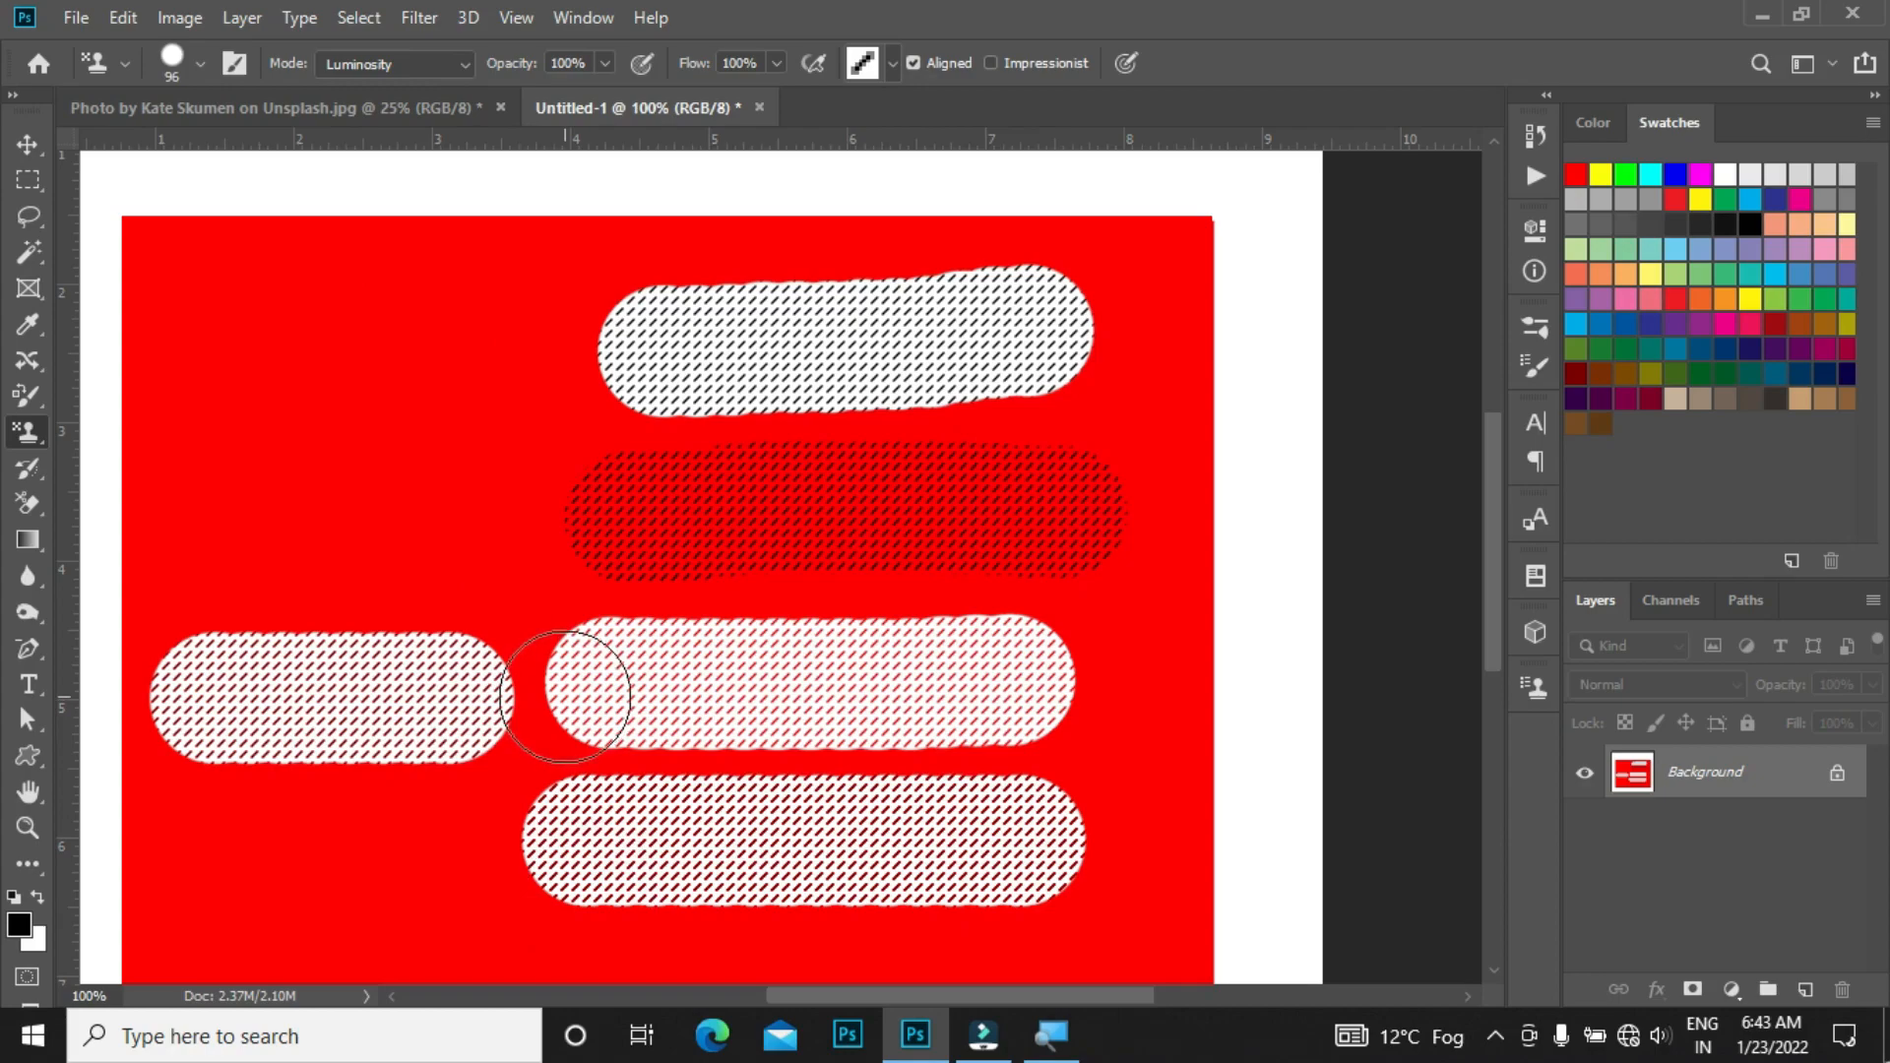
# Step: Choose the Multiply blend mode and paint a short stroke on the upper left of the canvas
pyautogui.keyDown('shift'); pyautogui.rightClick(397, 531); pyautogui.keyUp('shift')
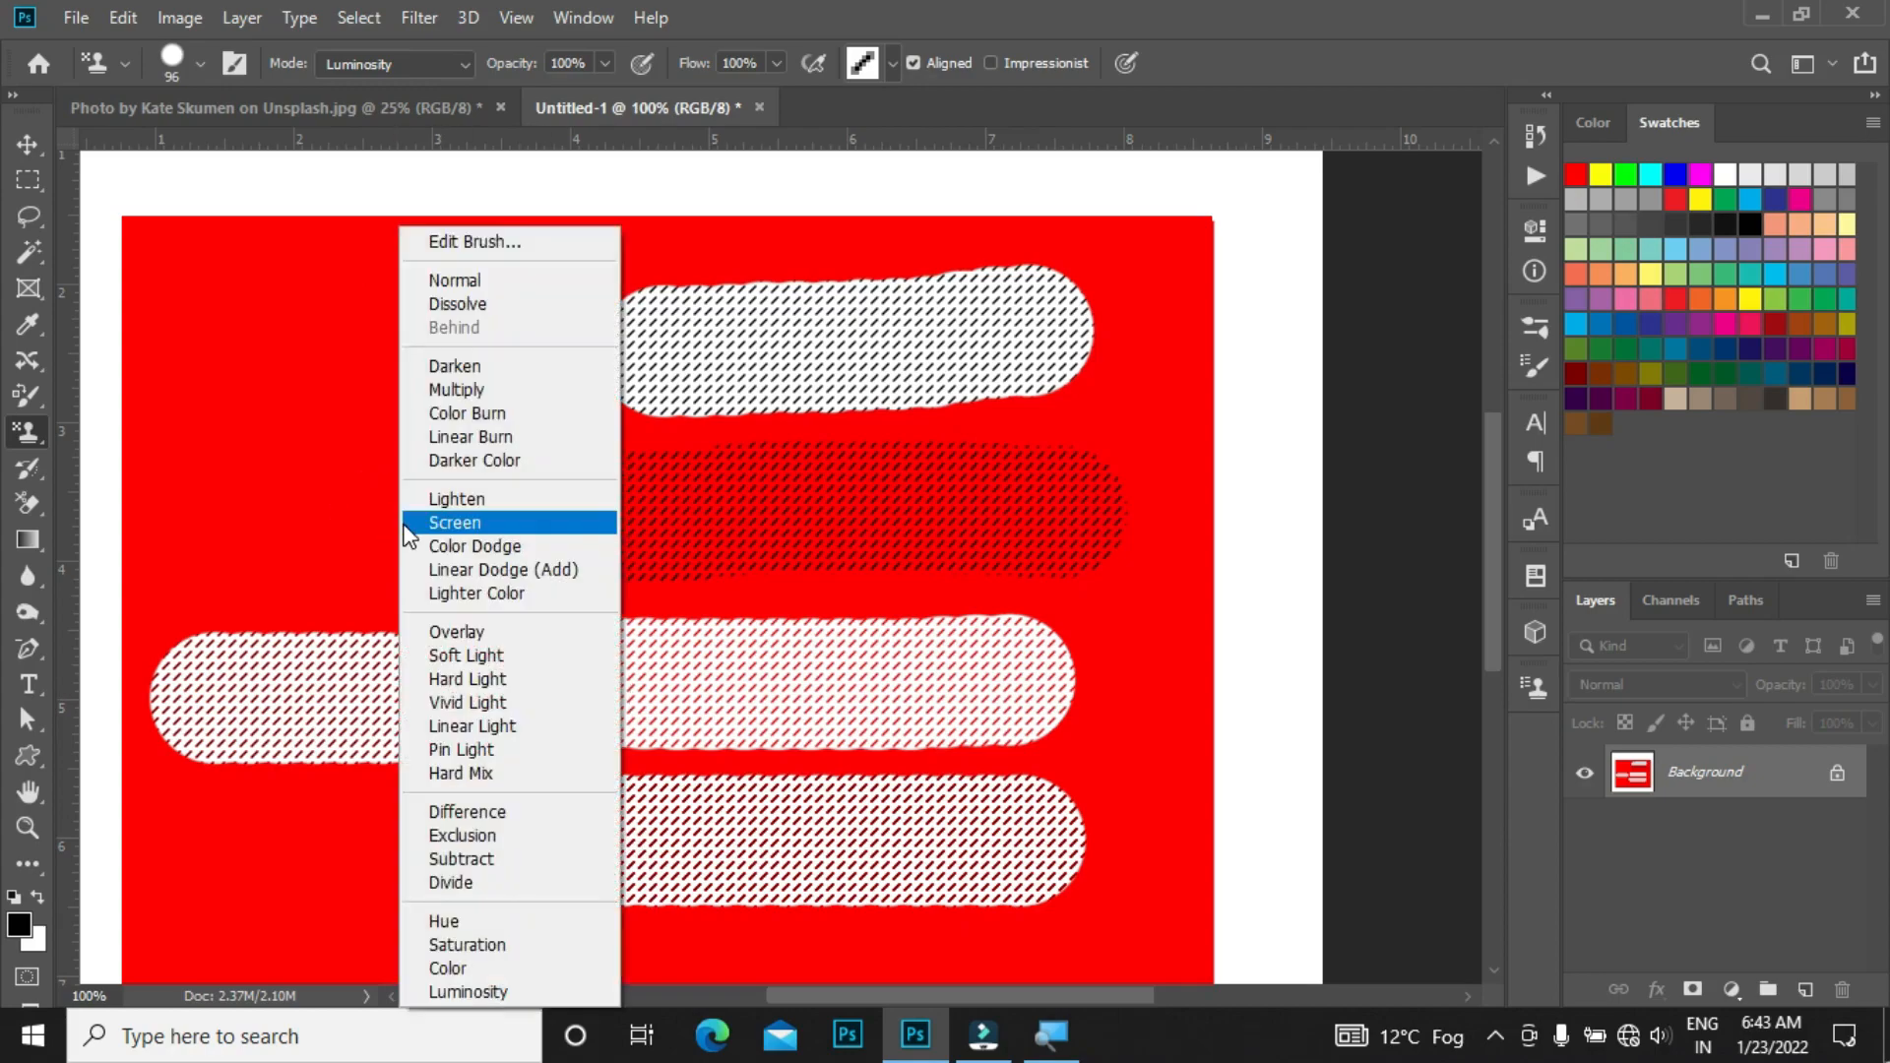
pyautogui.click(482, 394)
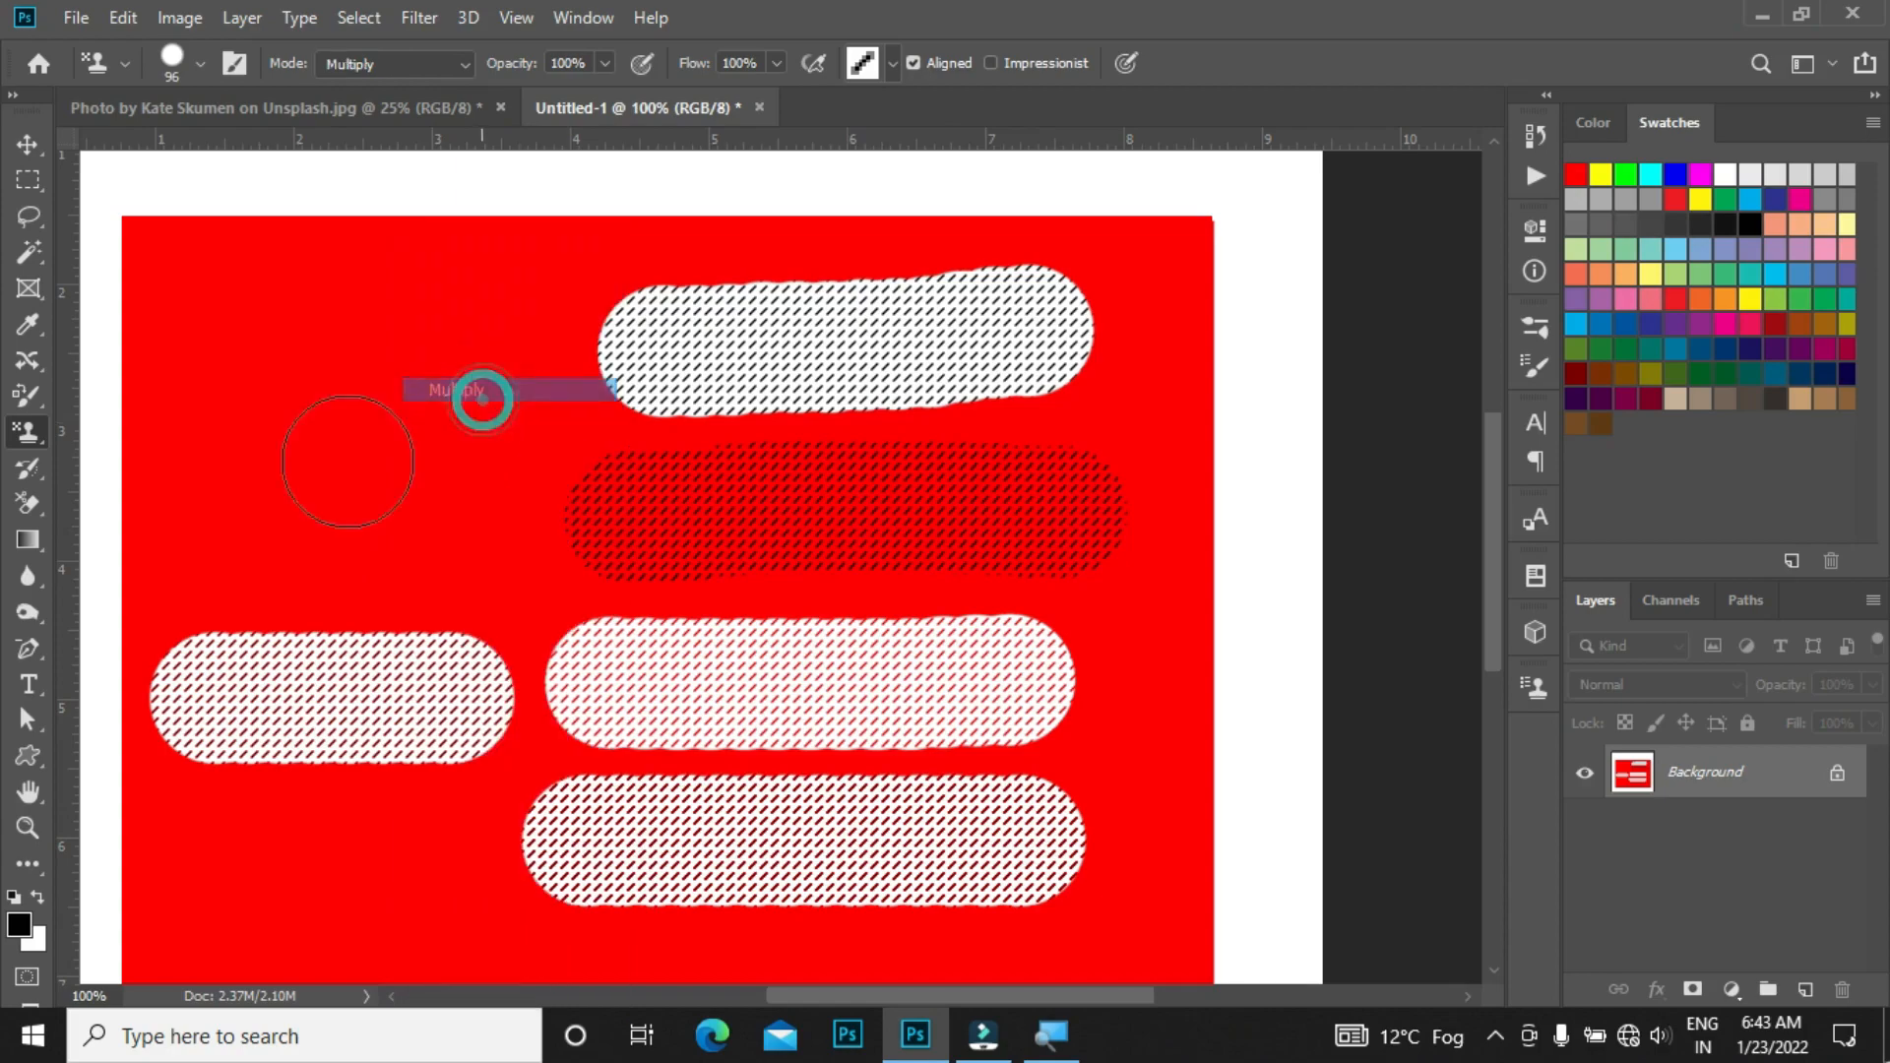
pyautogui.moveTo(425, 470); pyautogui.dragTo(252, 451)
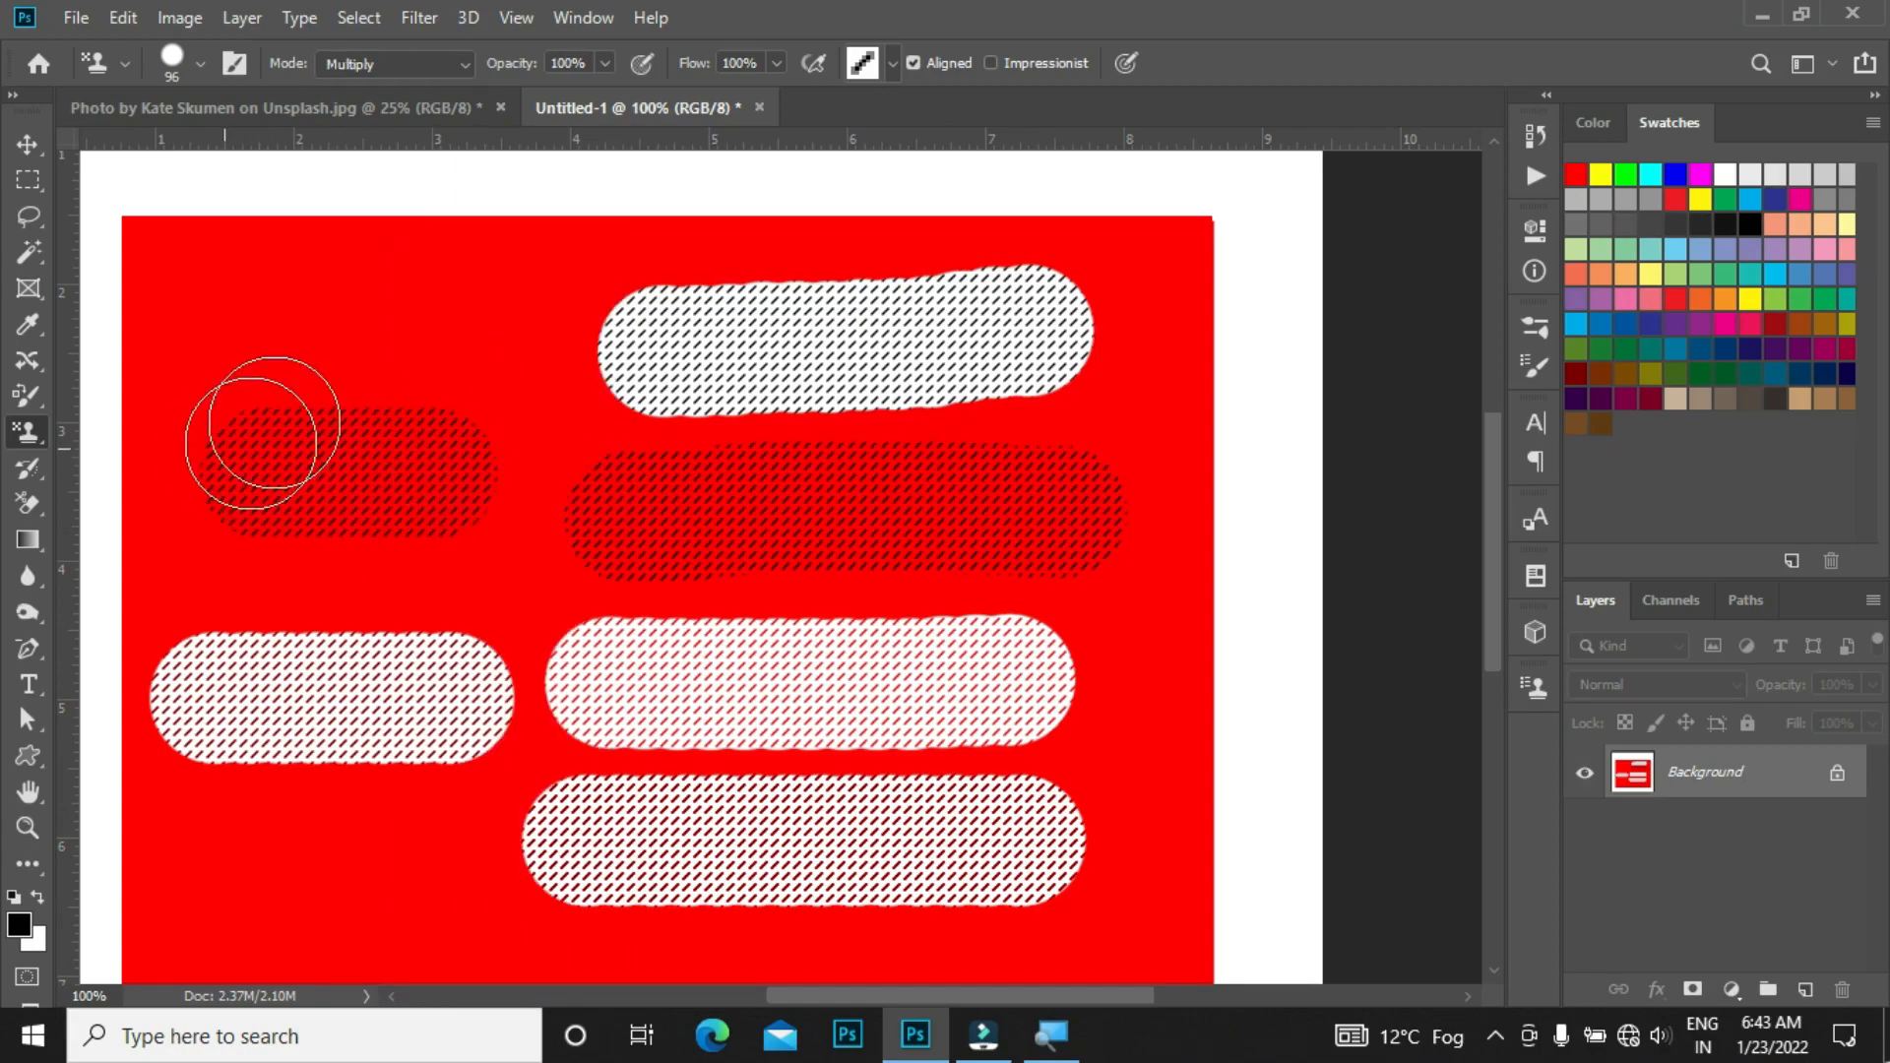
# Step: Choose the Screen blend mode and paint a short stroke in the top-left corner area
pyautogui.keyDown('shift'); pyautogui.rightClick(299, 380); pyautogui.keyUp('shift')
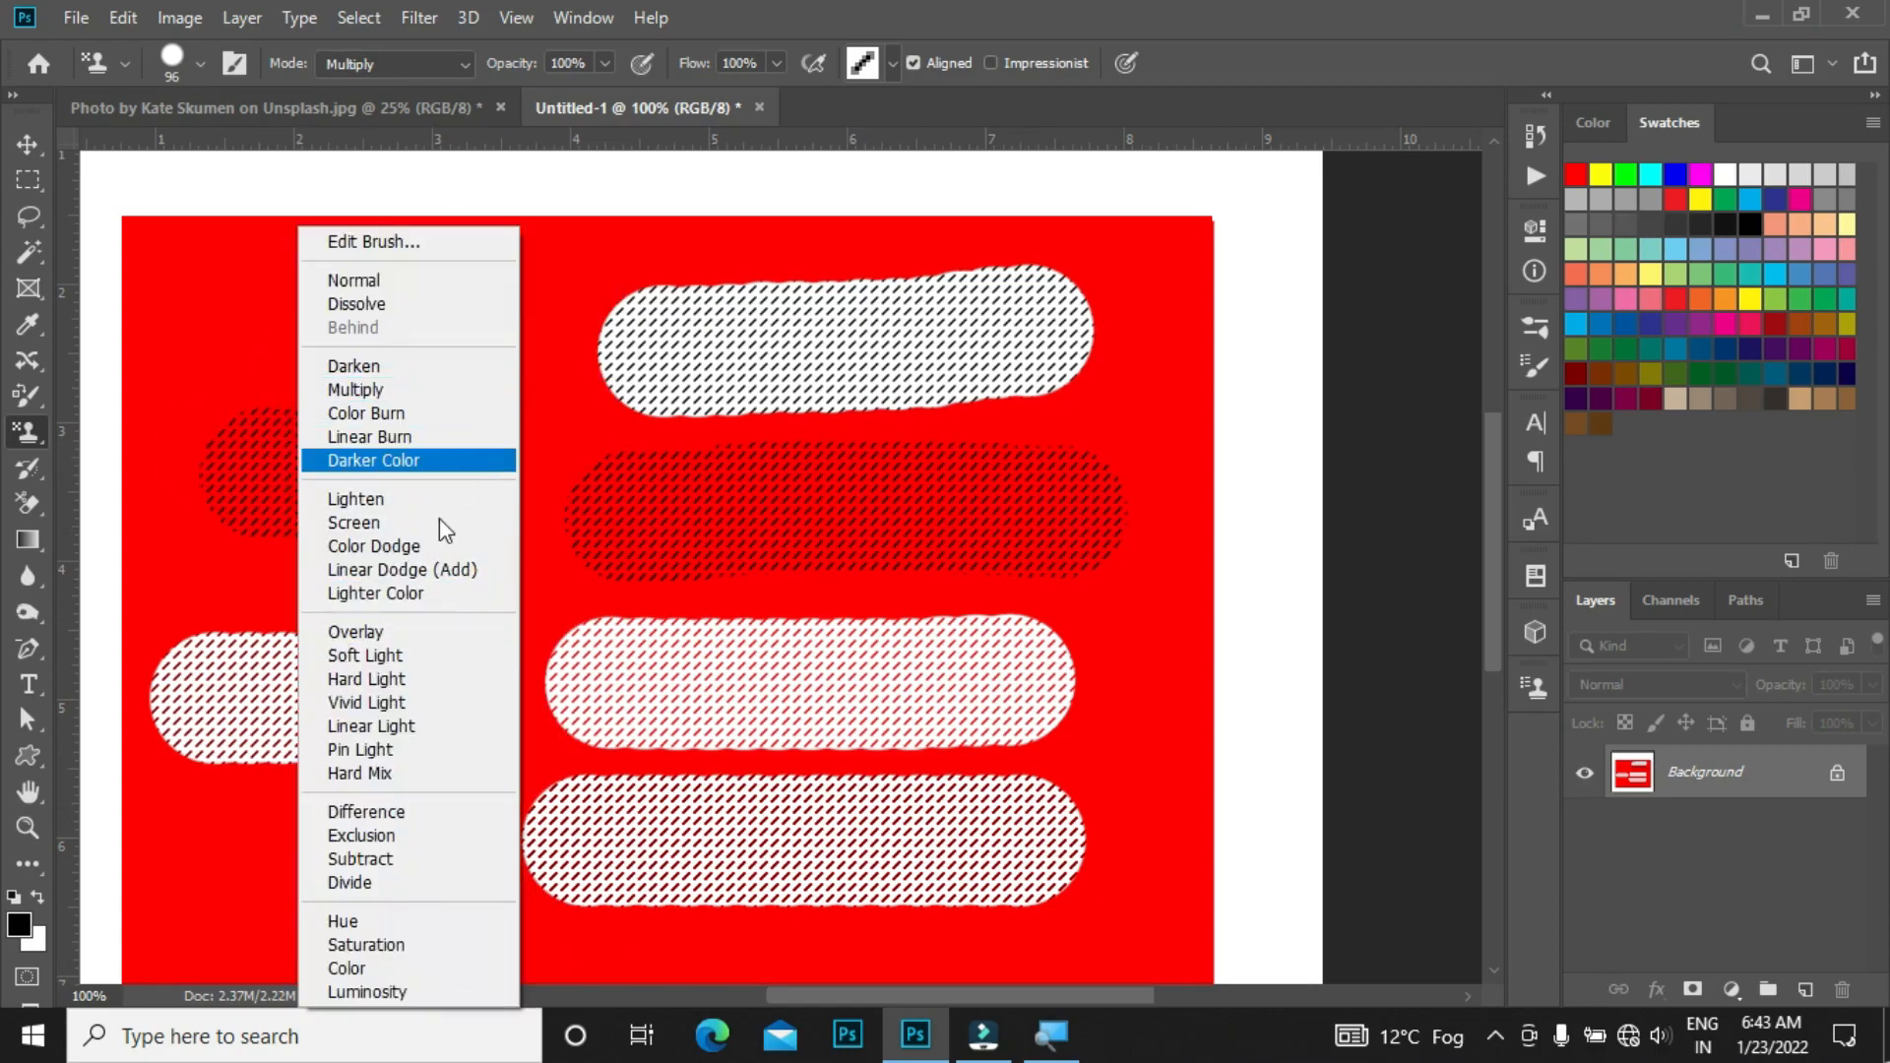
pyautogui.click(381, 530)
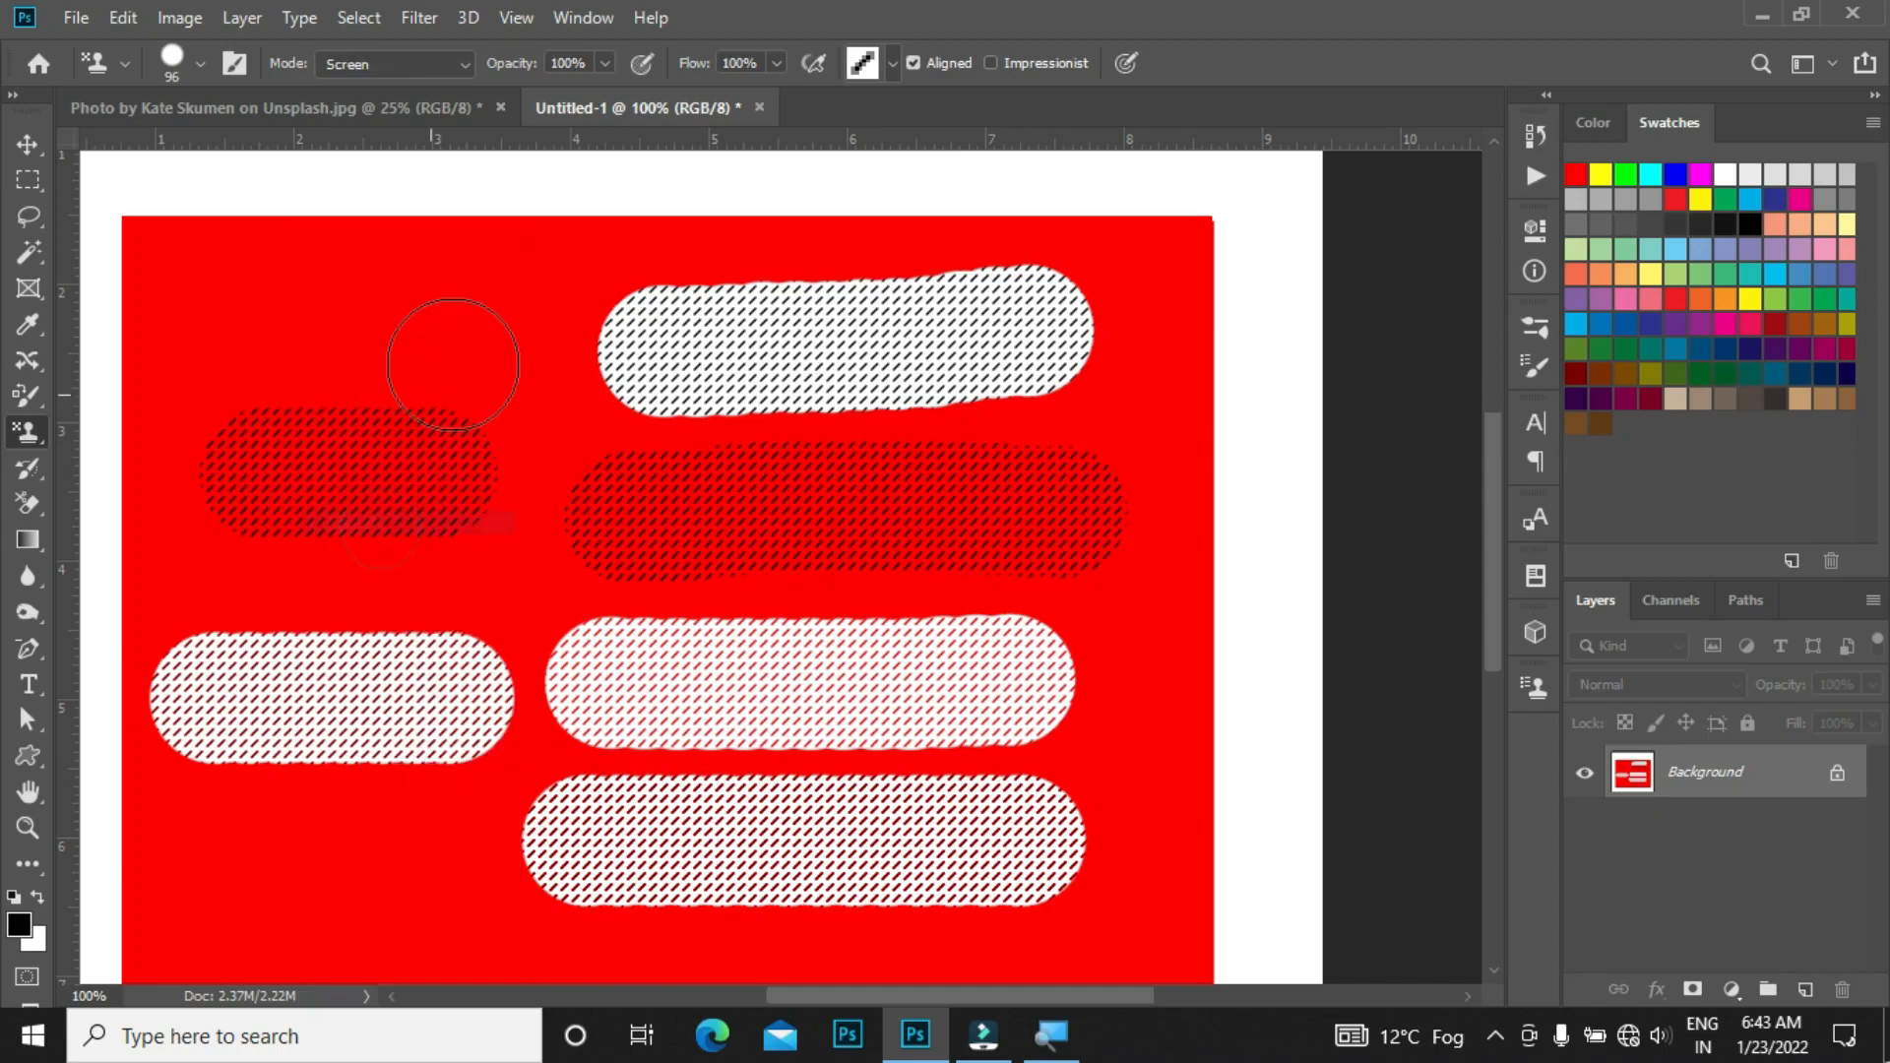
pyautogui.moveTo(506, 329); pyautogui.dragTo(304, 300)
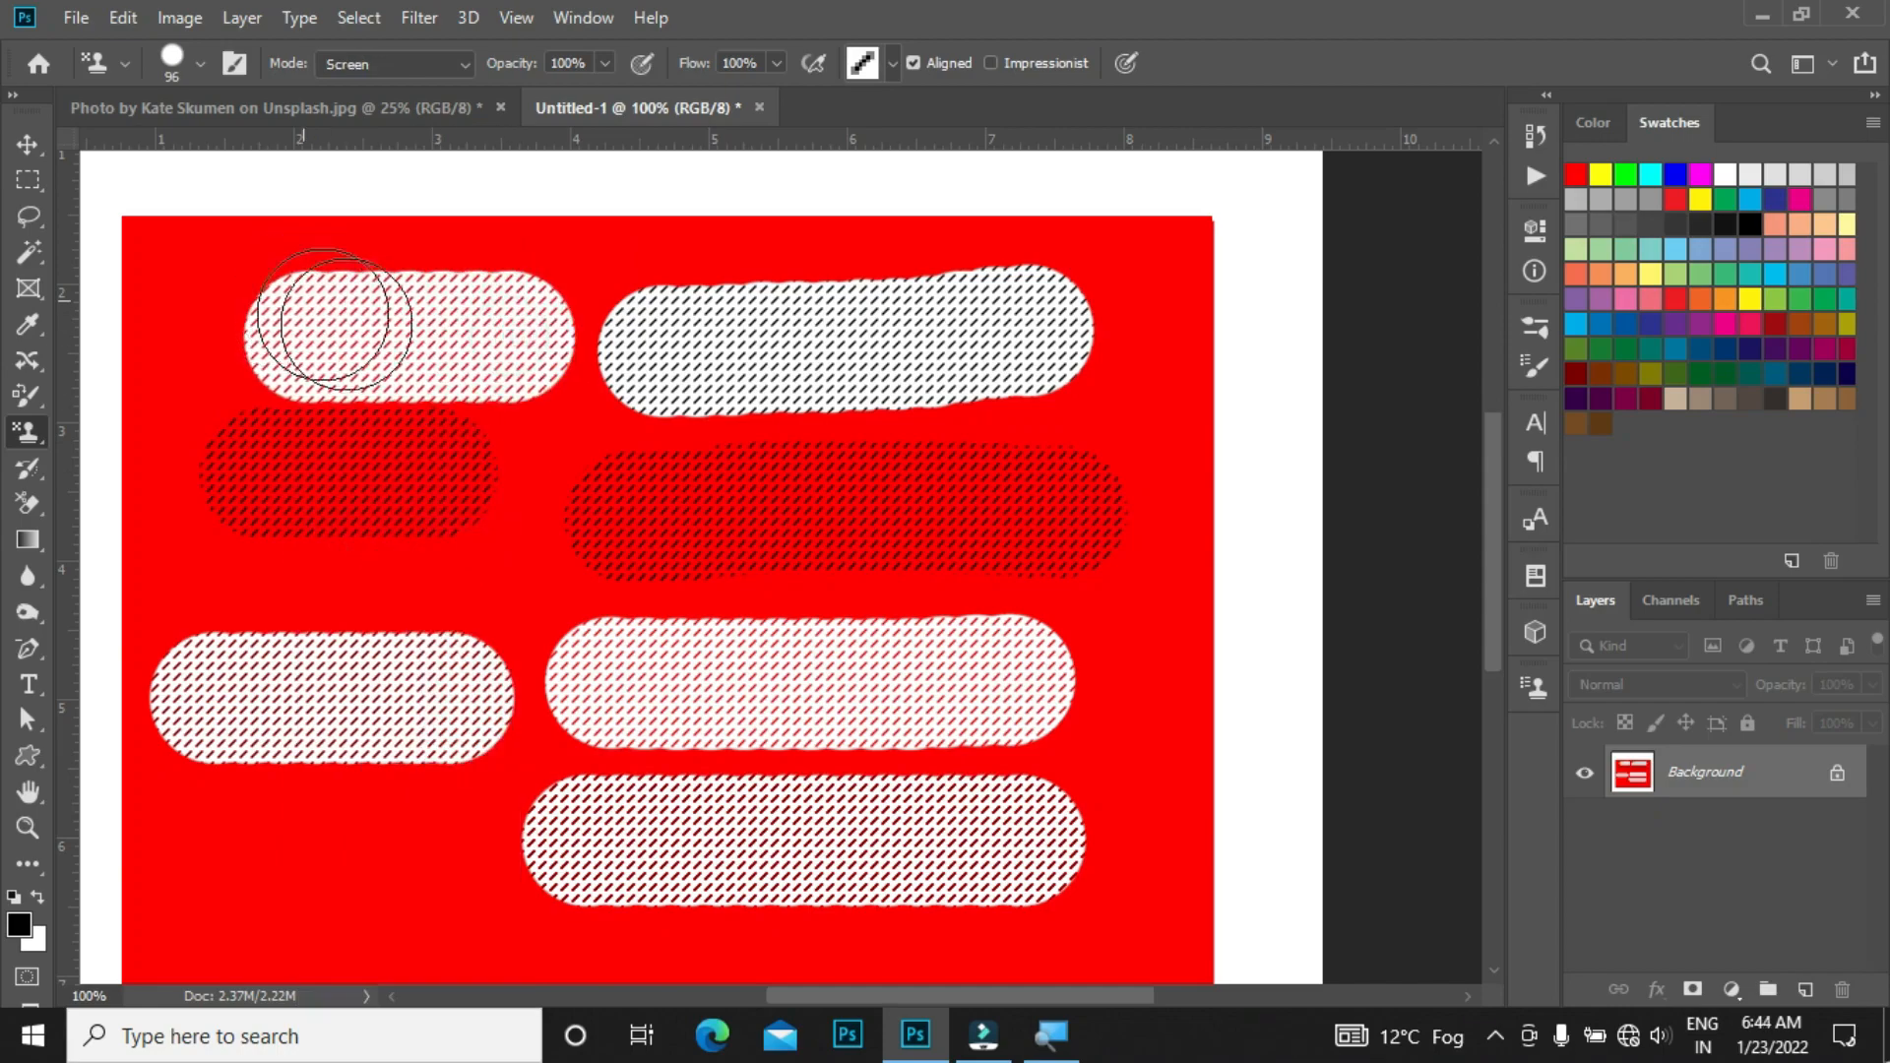
# Step: Open the brush size and hardness panel and dismiss it
pyautogui.keyDown('shift'); pyautogui.rightClick(424, 308); pyautogui.keyUp('shift')
pyautogui.press('Escape')
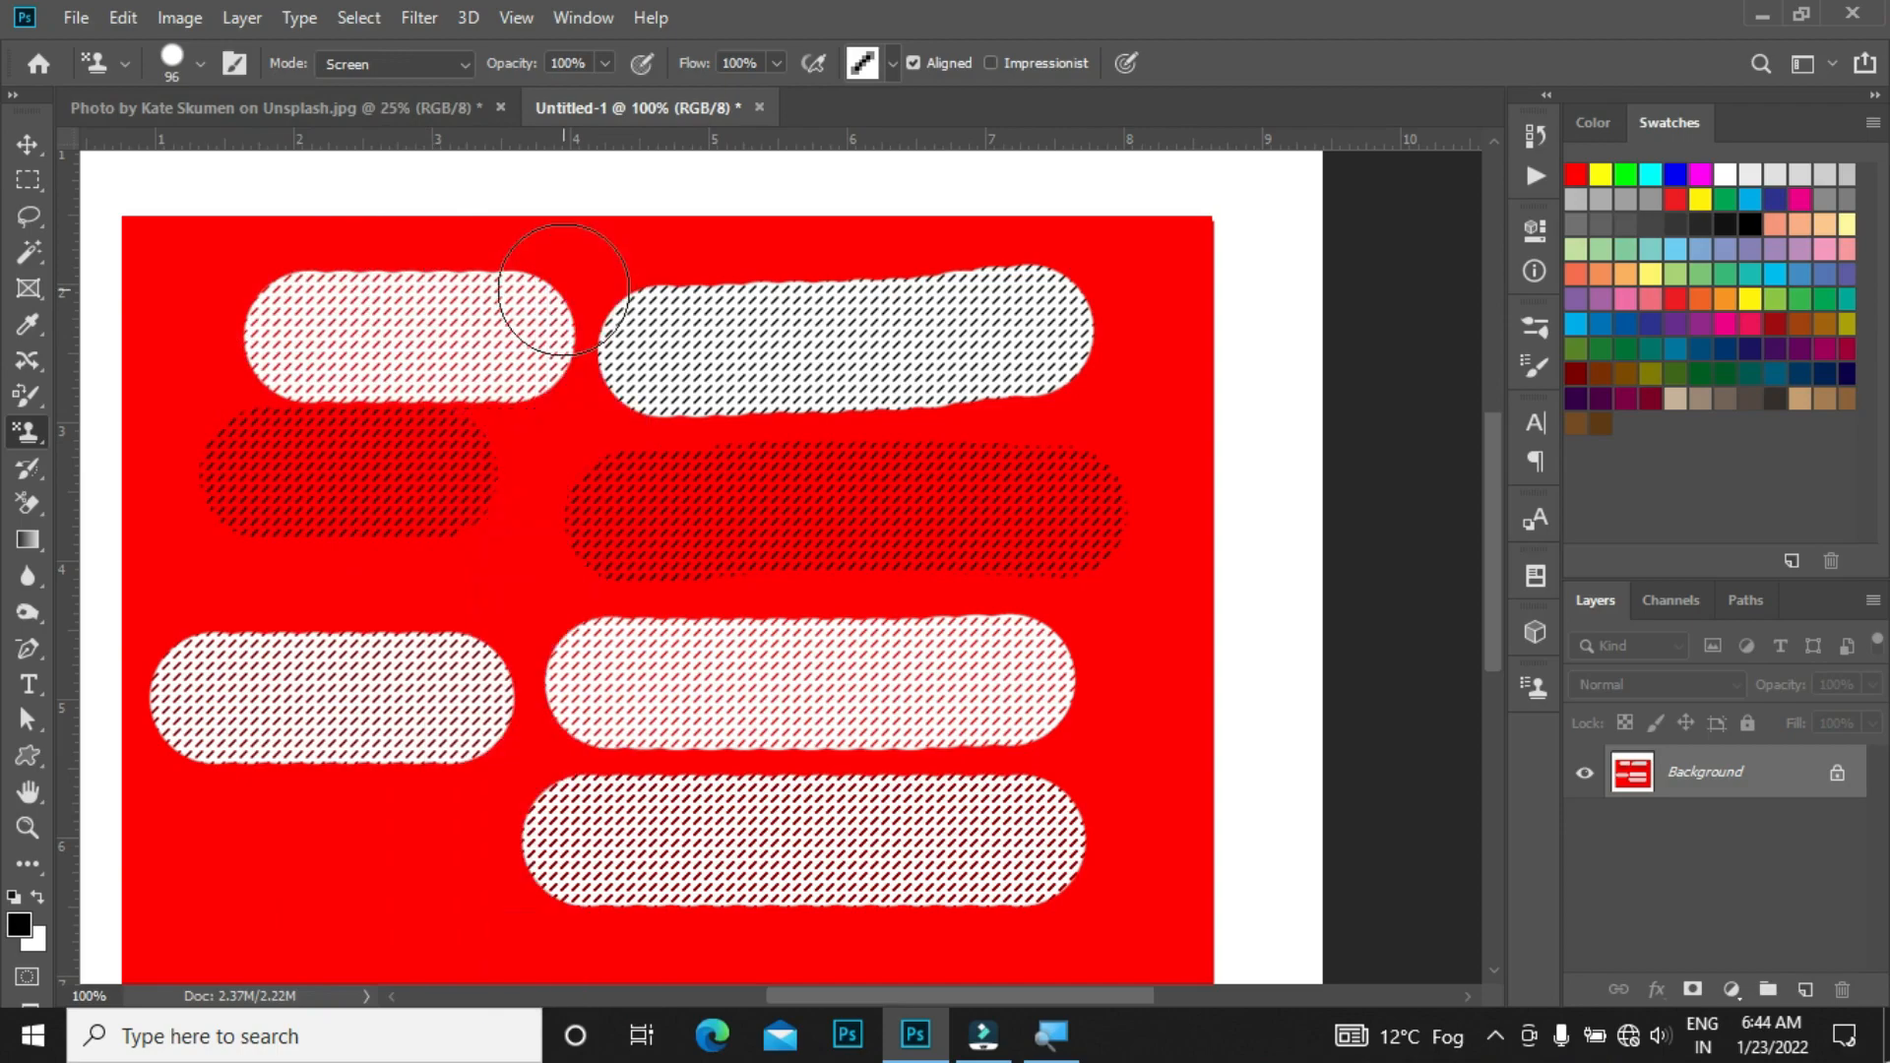
pyautogui.keyDown('shift'); pyautogui.rightClick(522, 317); pyautogui.keyUp('shift')
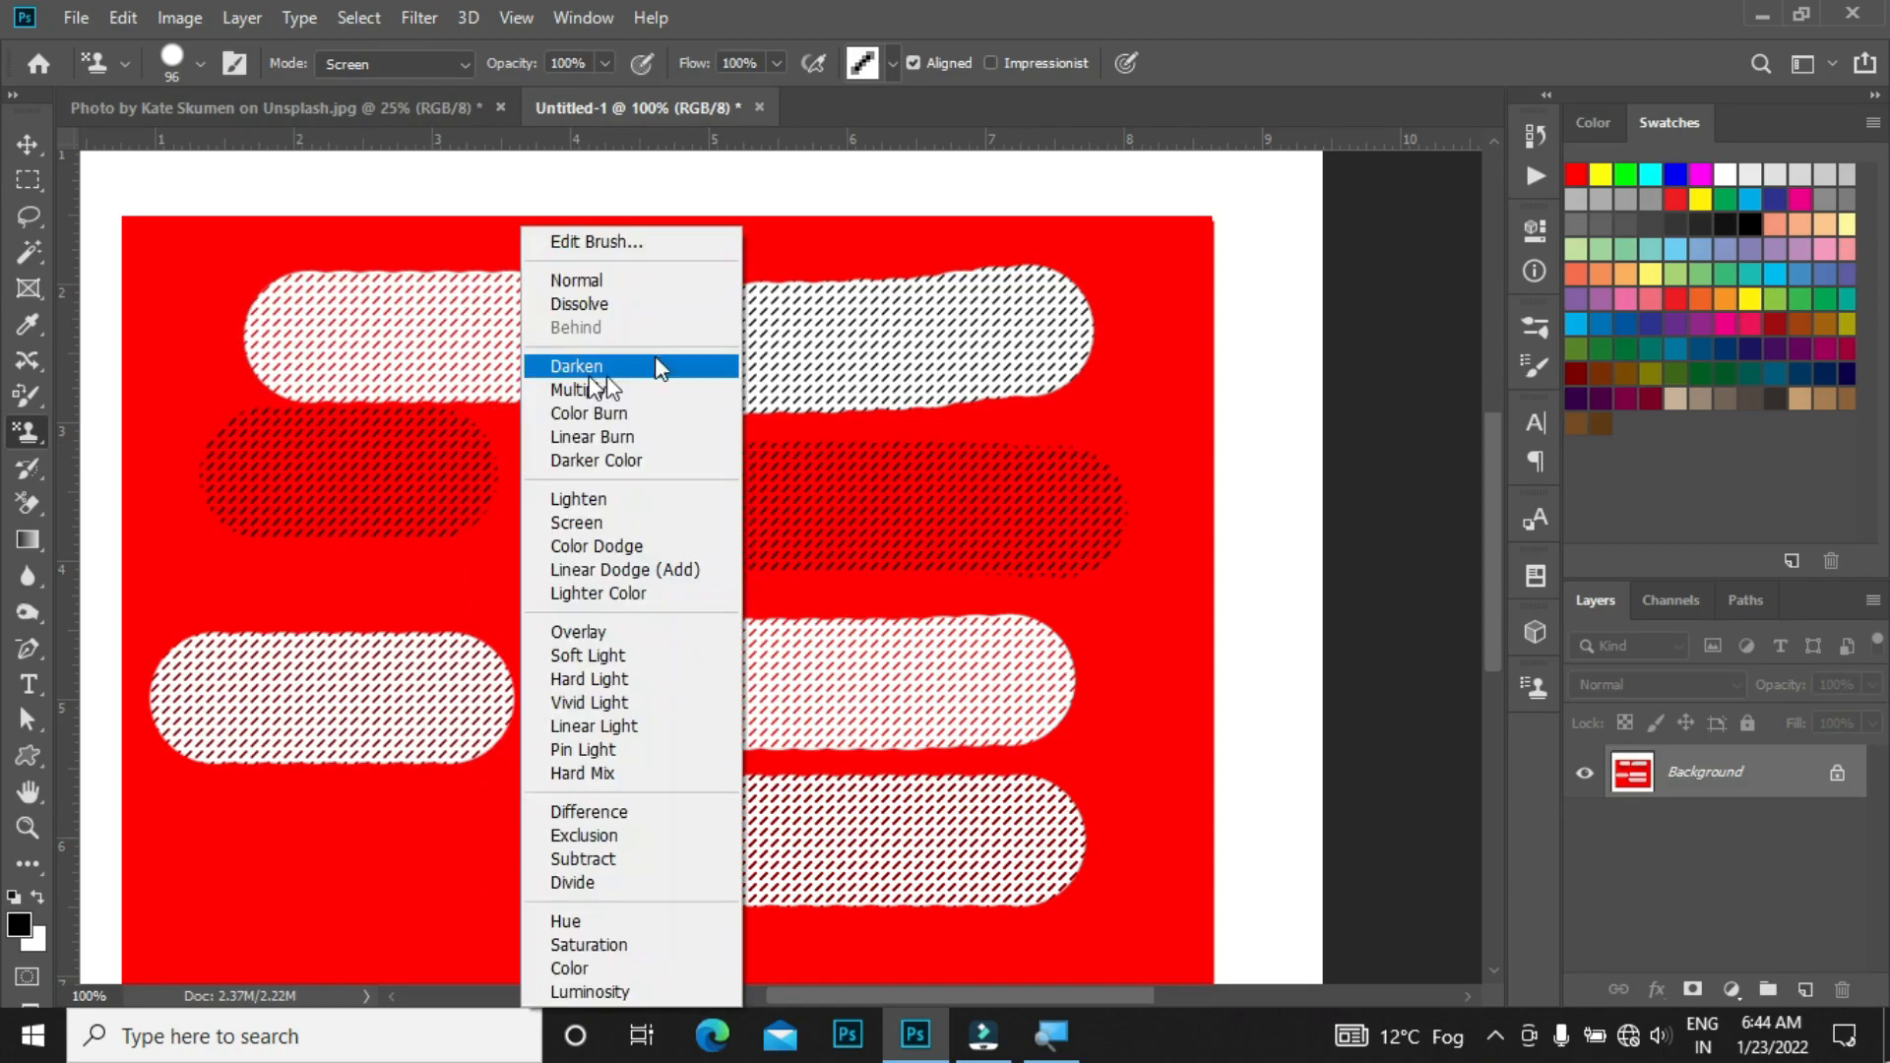
pyautogui.click(575, 244)
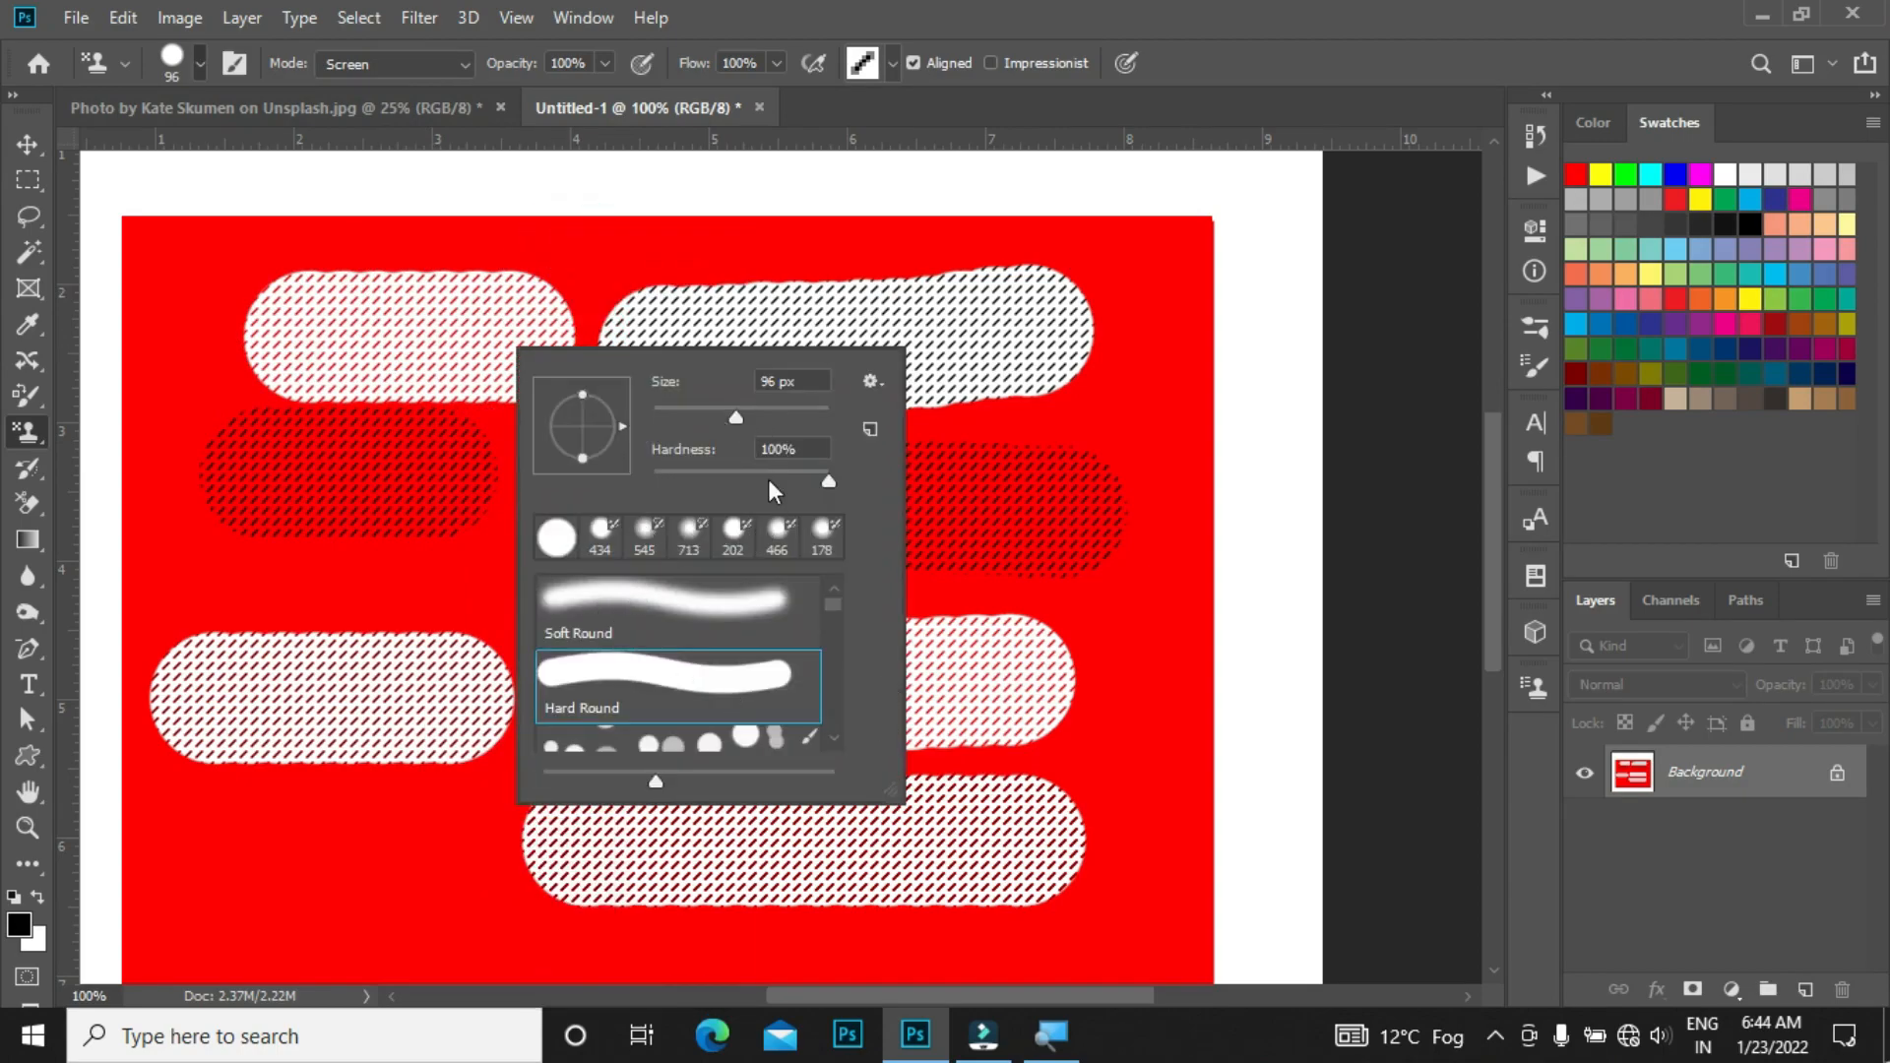
pyautogui.scroll(-2, 781, 654)
pyautogui.press('Escape')
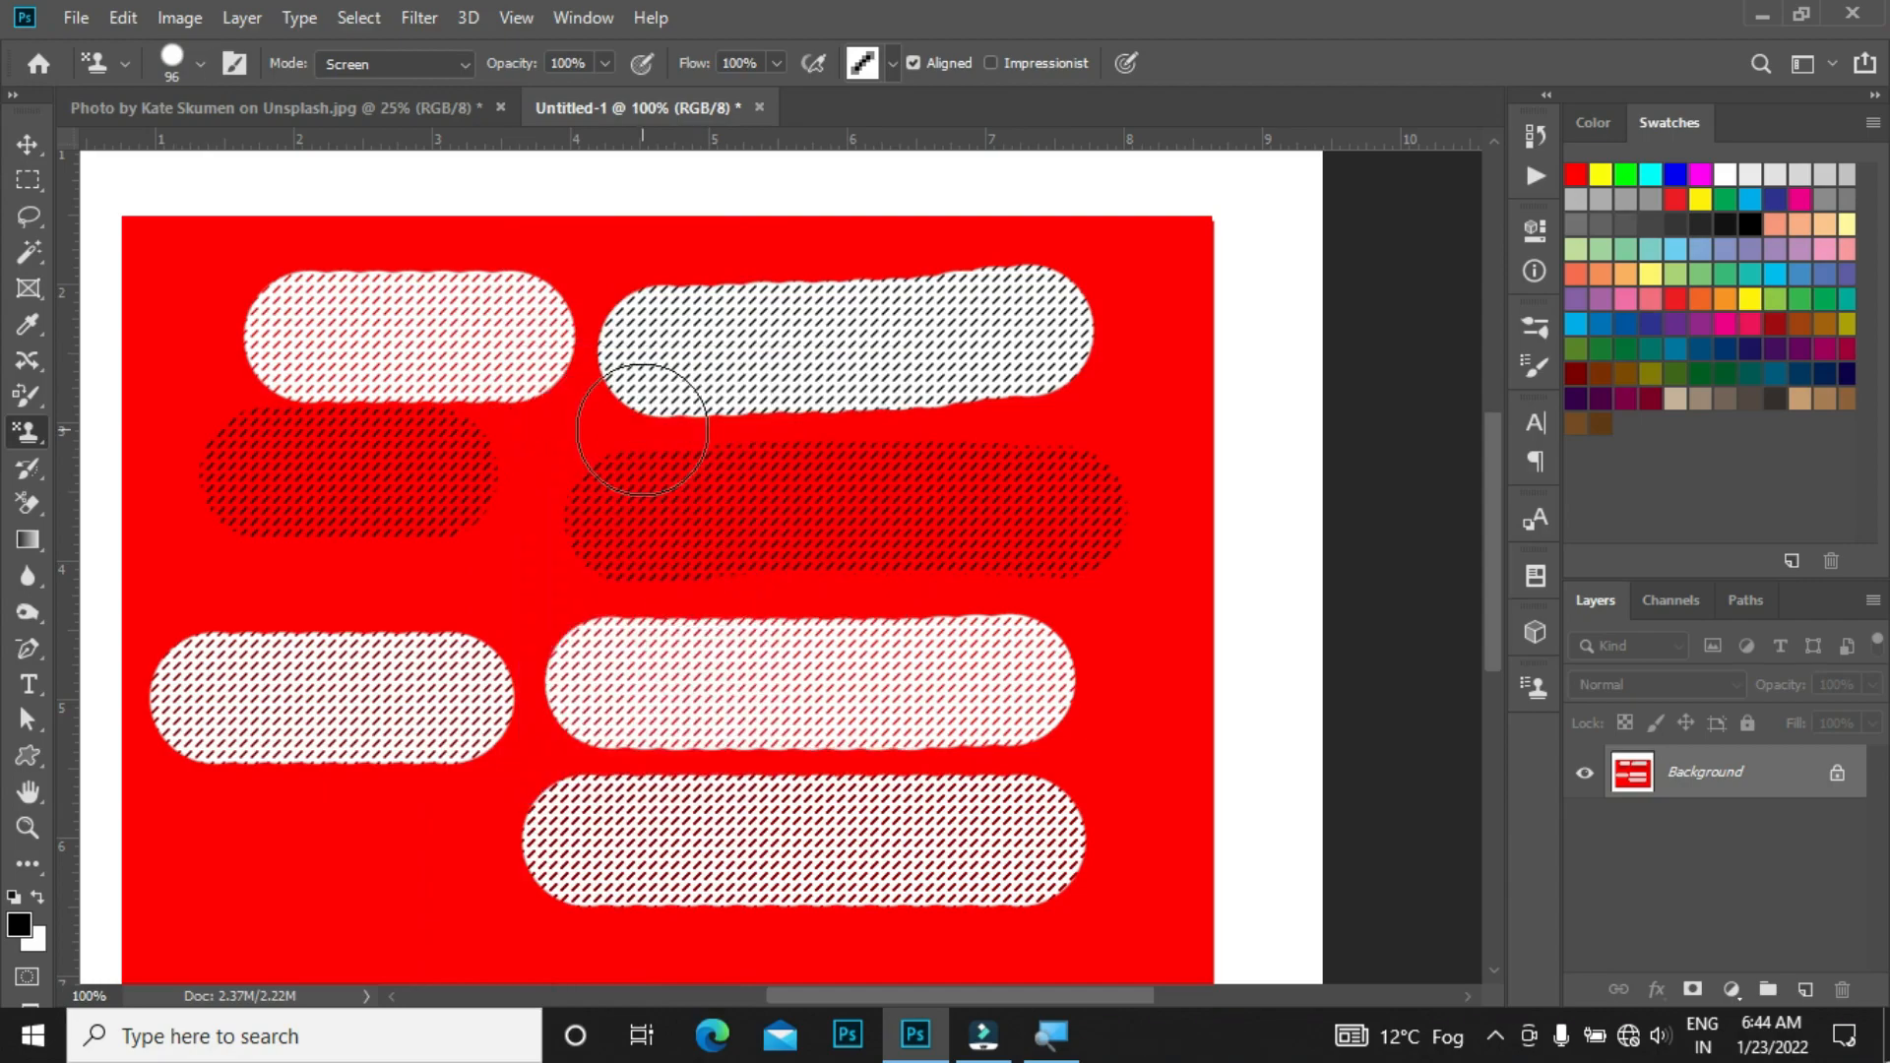
pyautogui.rightClick(642, 430)
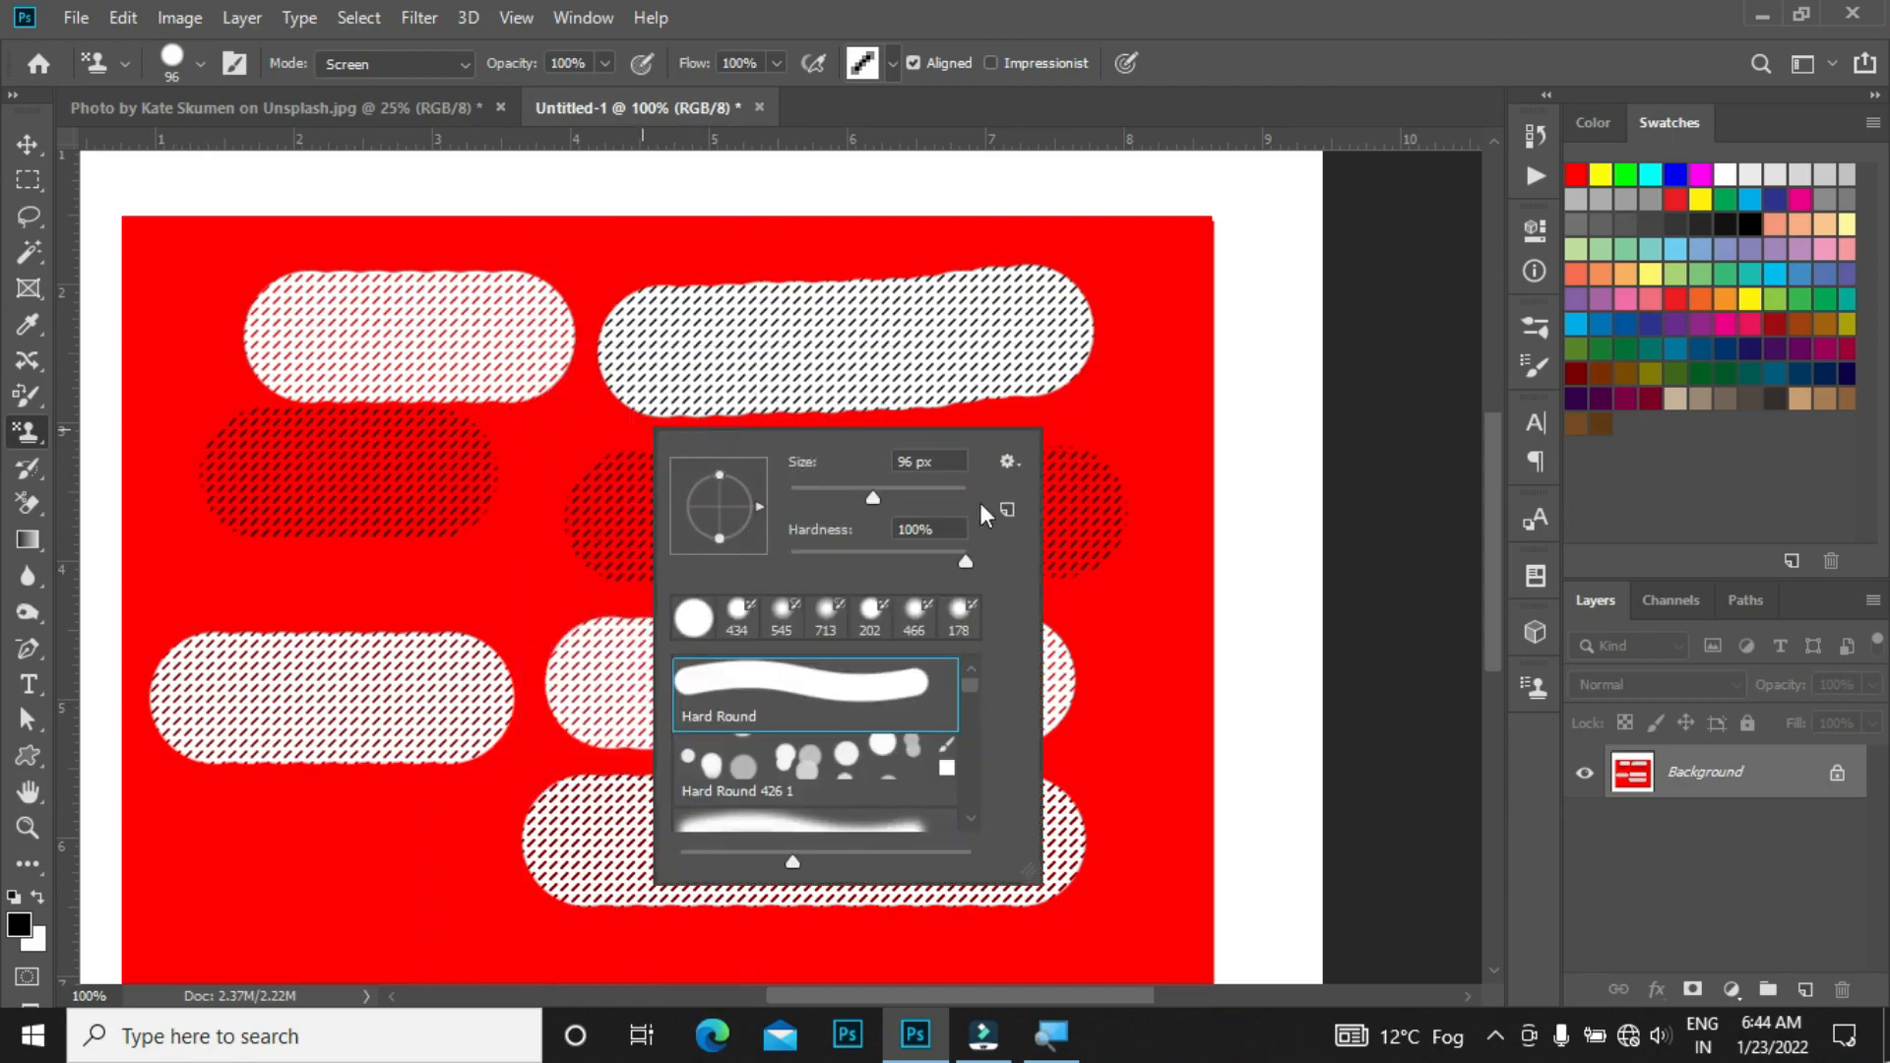
pyautogui.press('Escape')
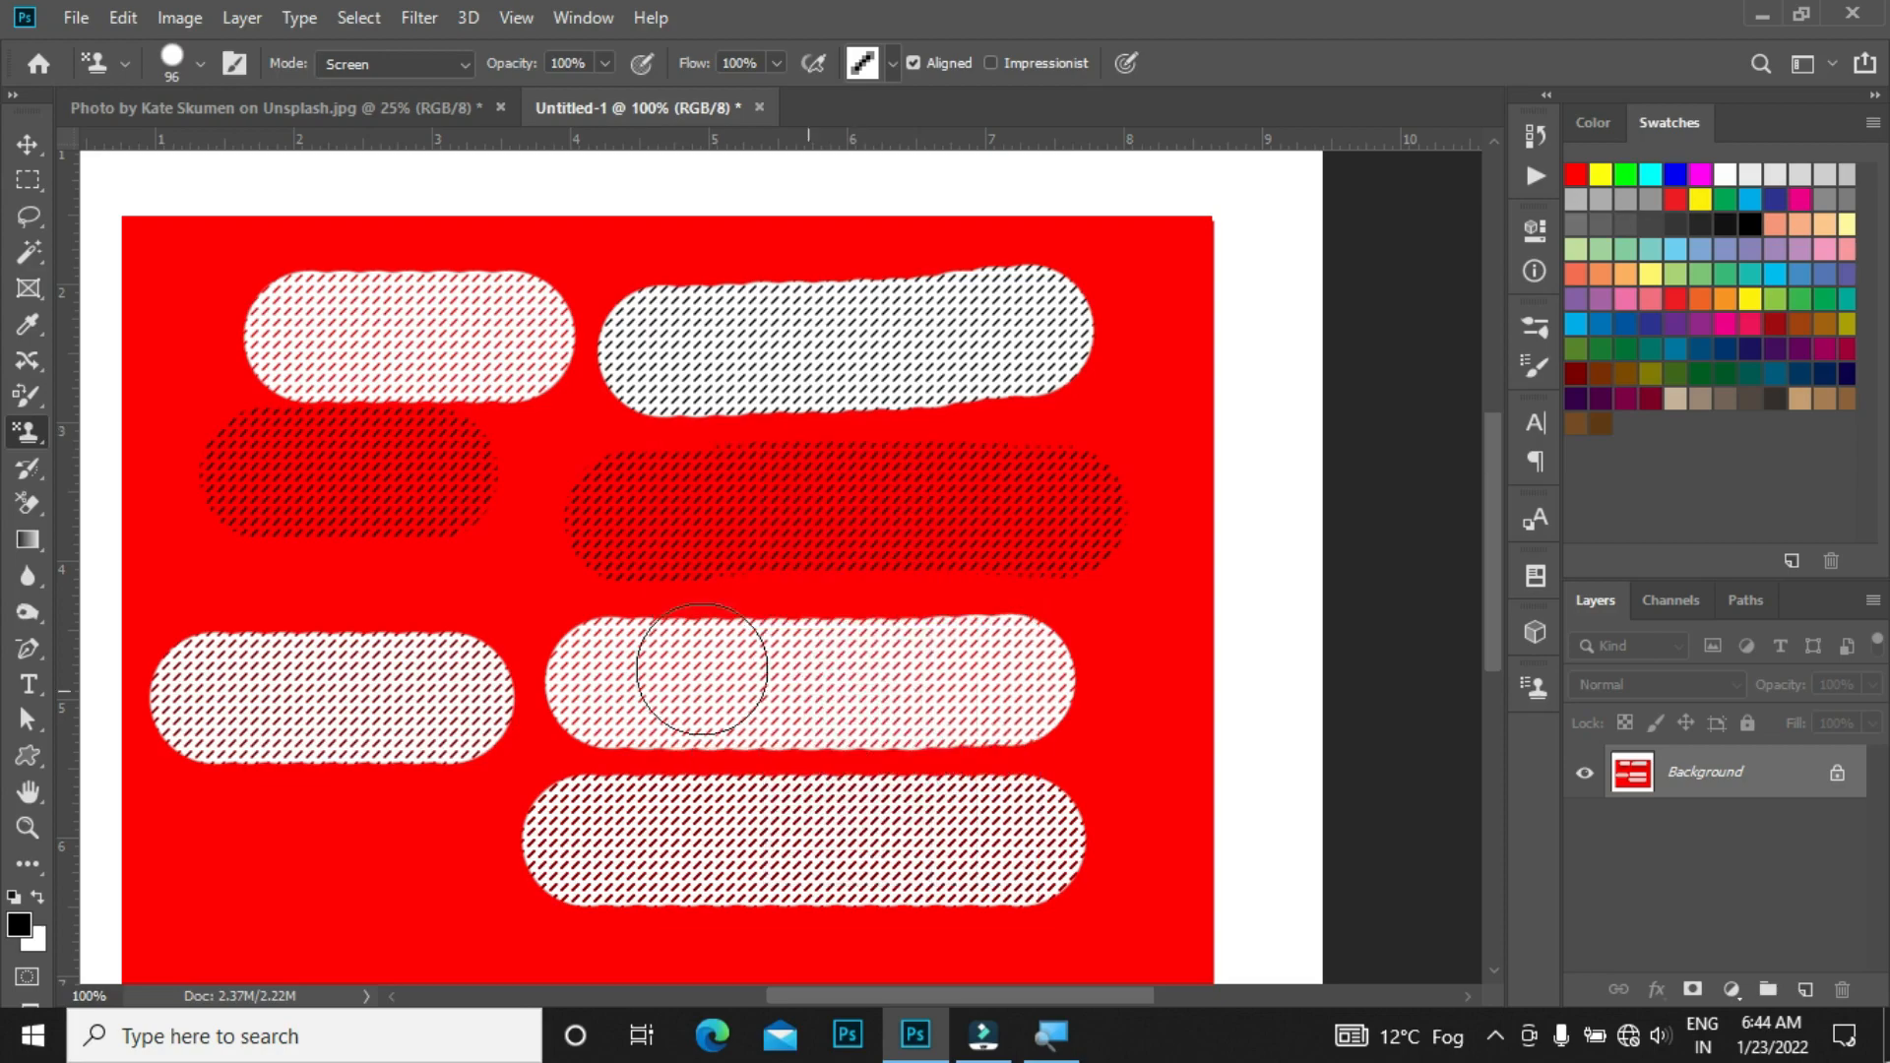
pyautogui.keyDown('shift'); pyautogui.rightClick(669, 576); pyautogui.keyUp('shift')
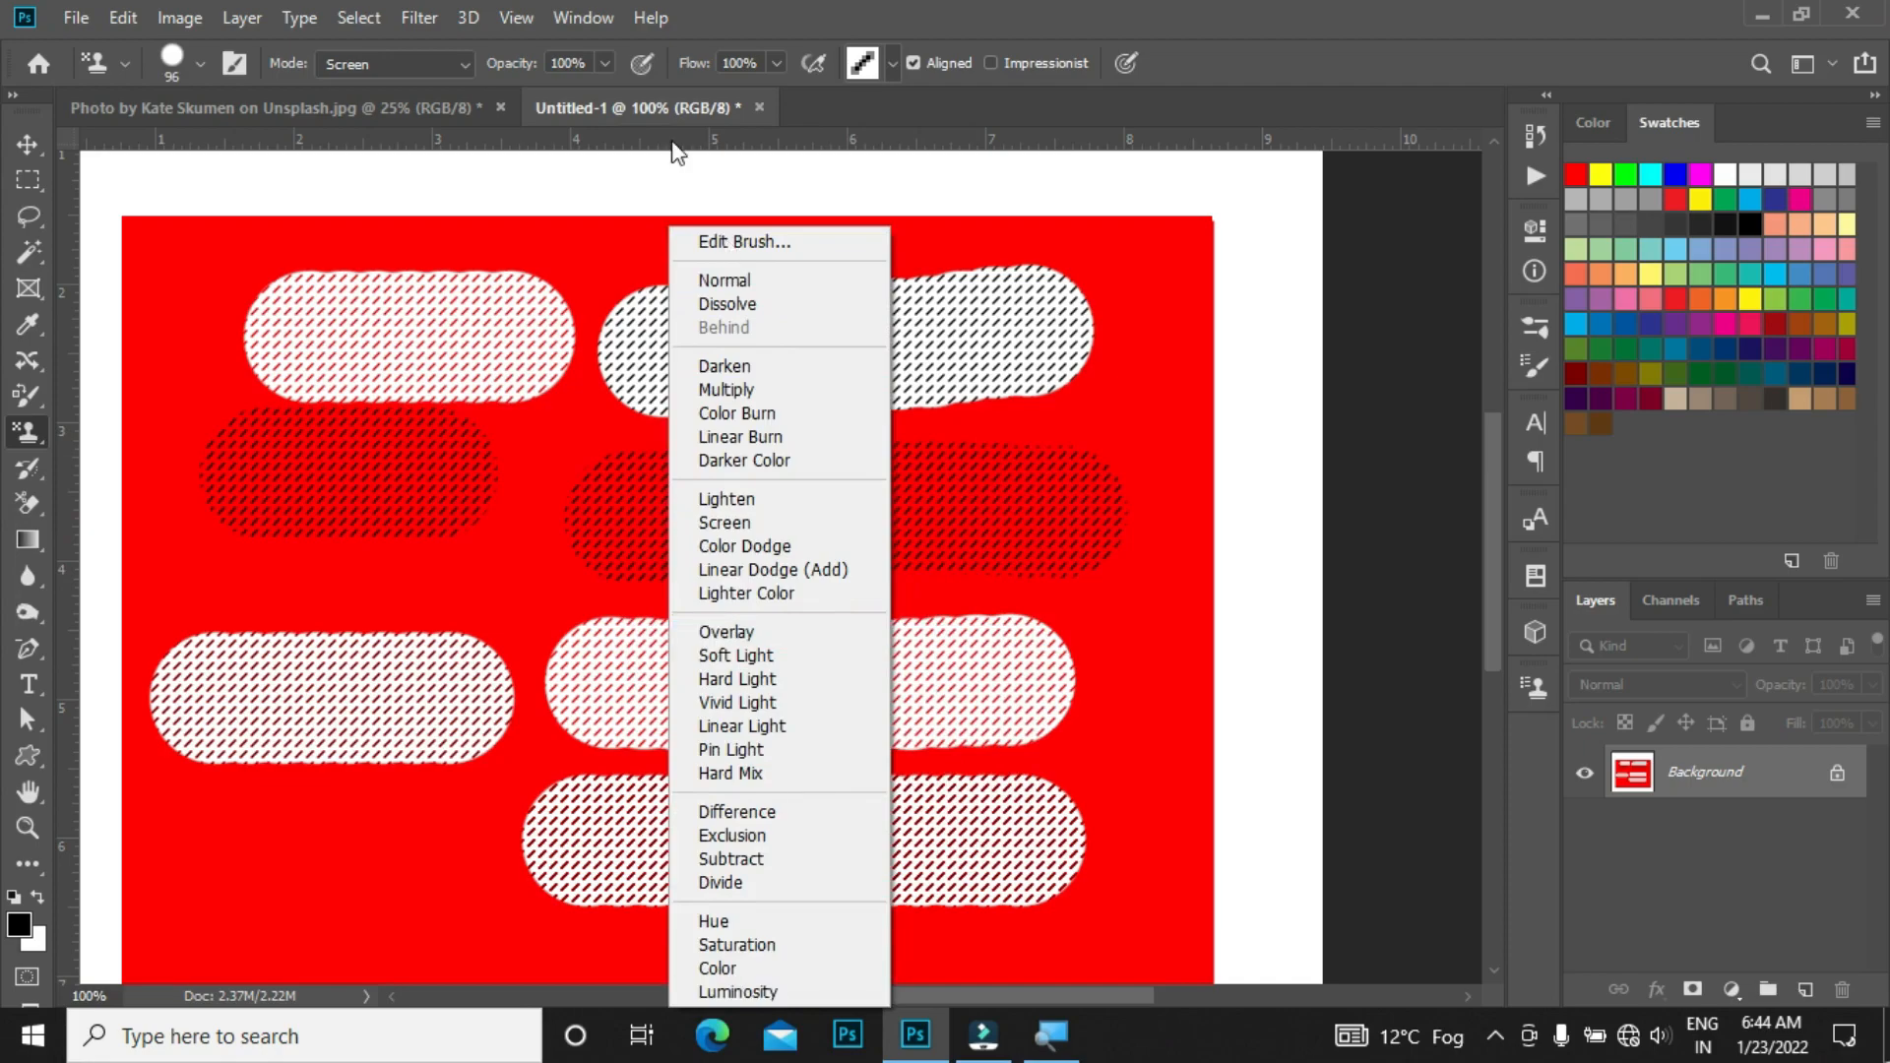
pyautogui.click(678, 153)
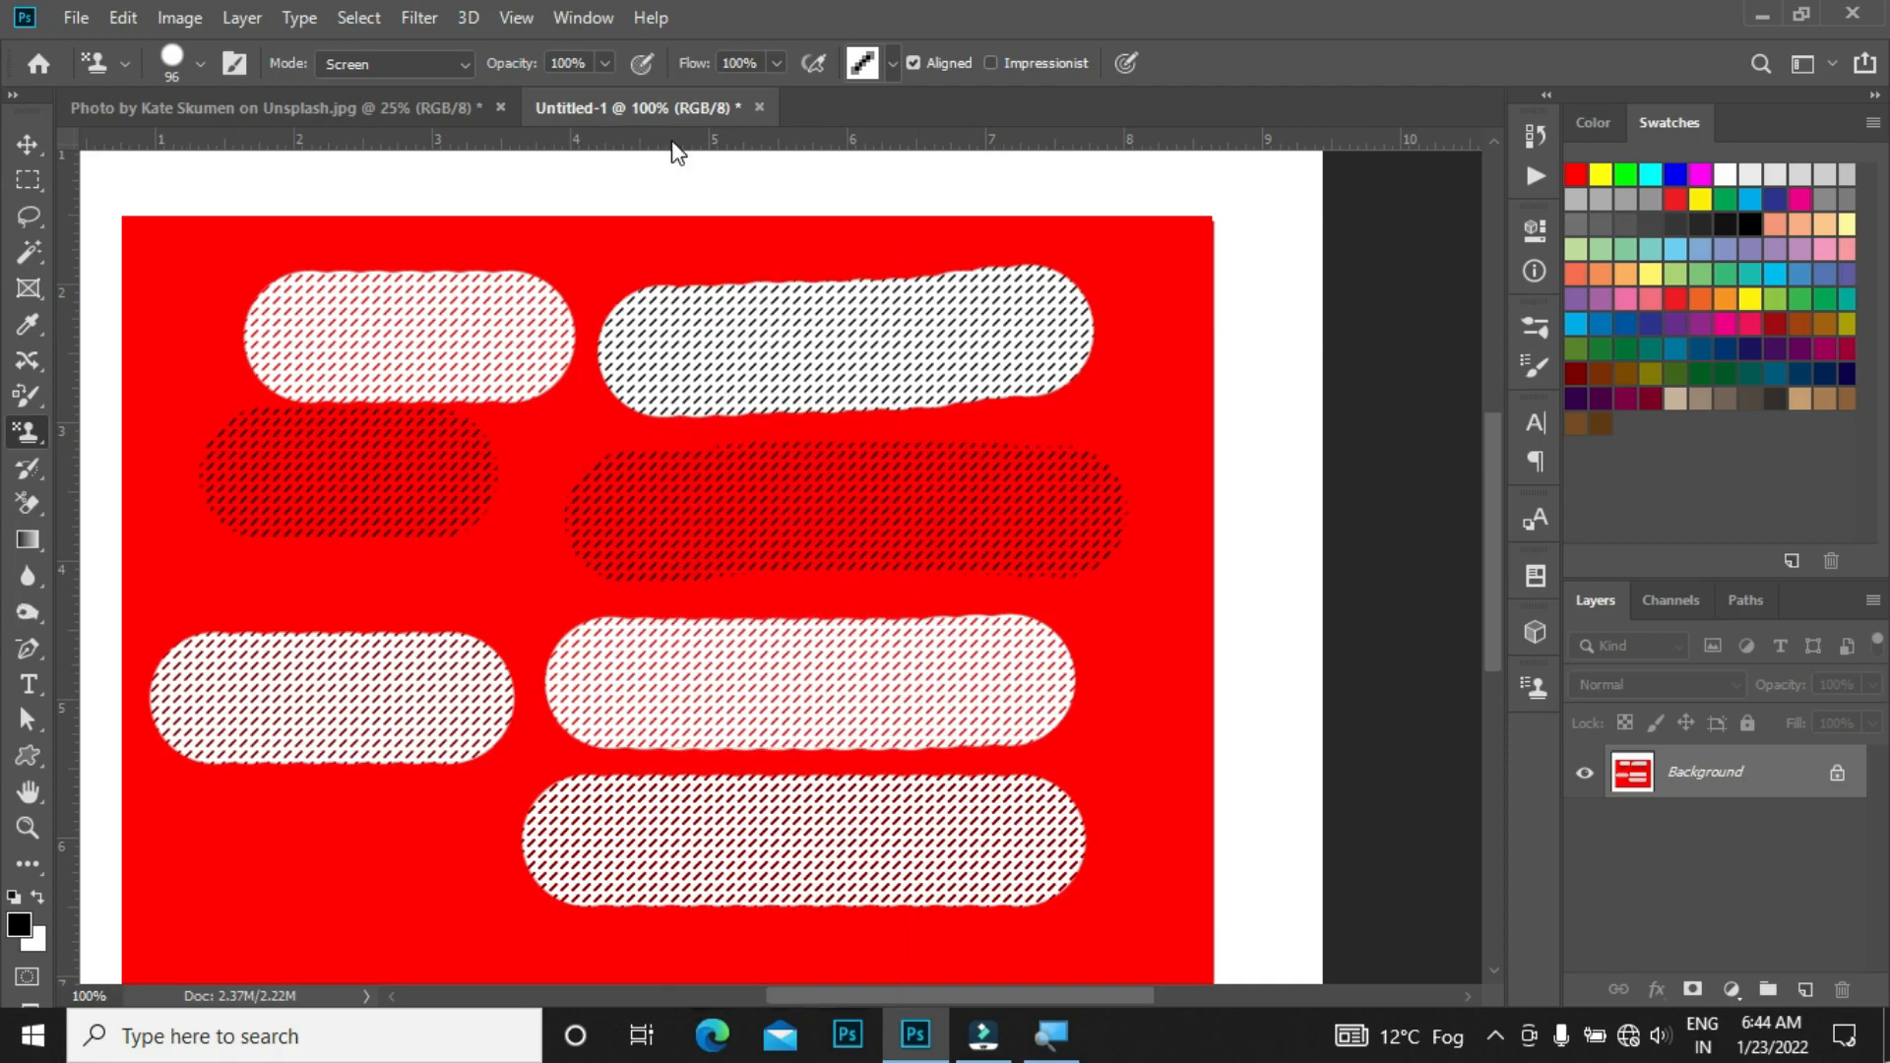
pyautogui.keyDown('shift'); pyautogui.rightClick(563, 365); pyautogui.keyUp('shift')
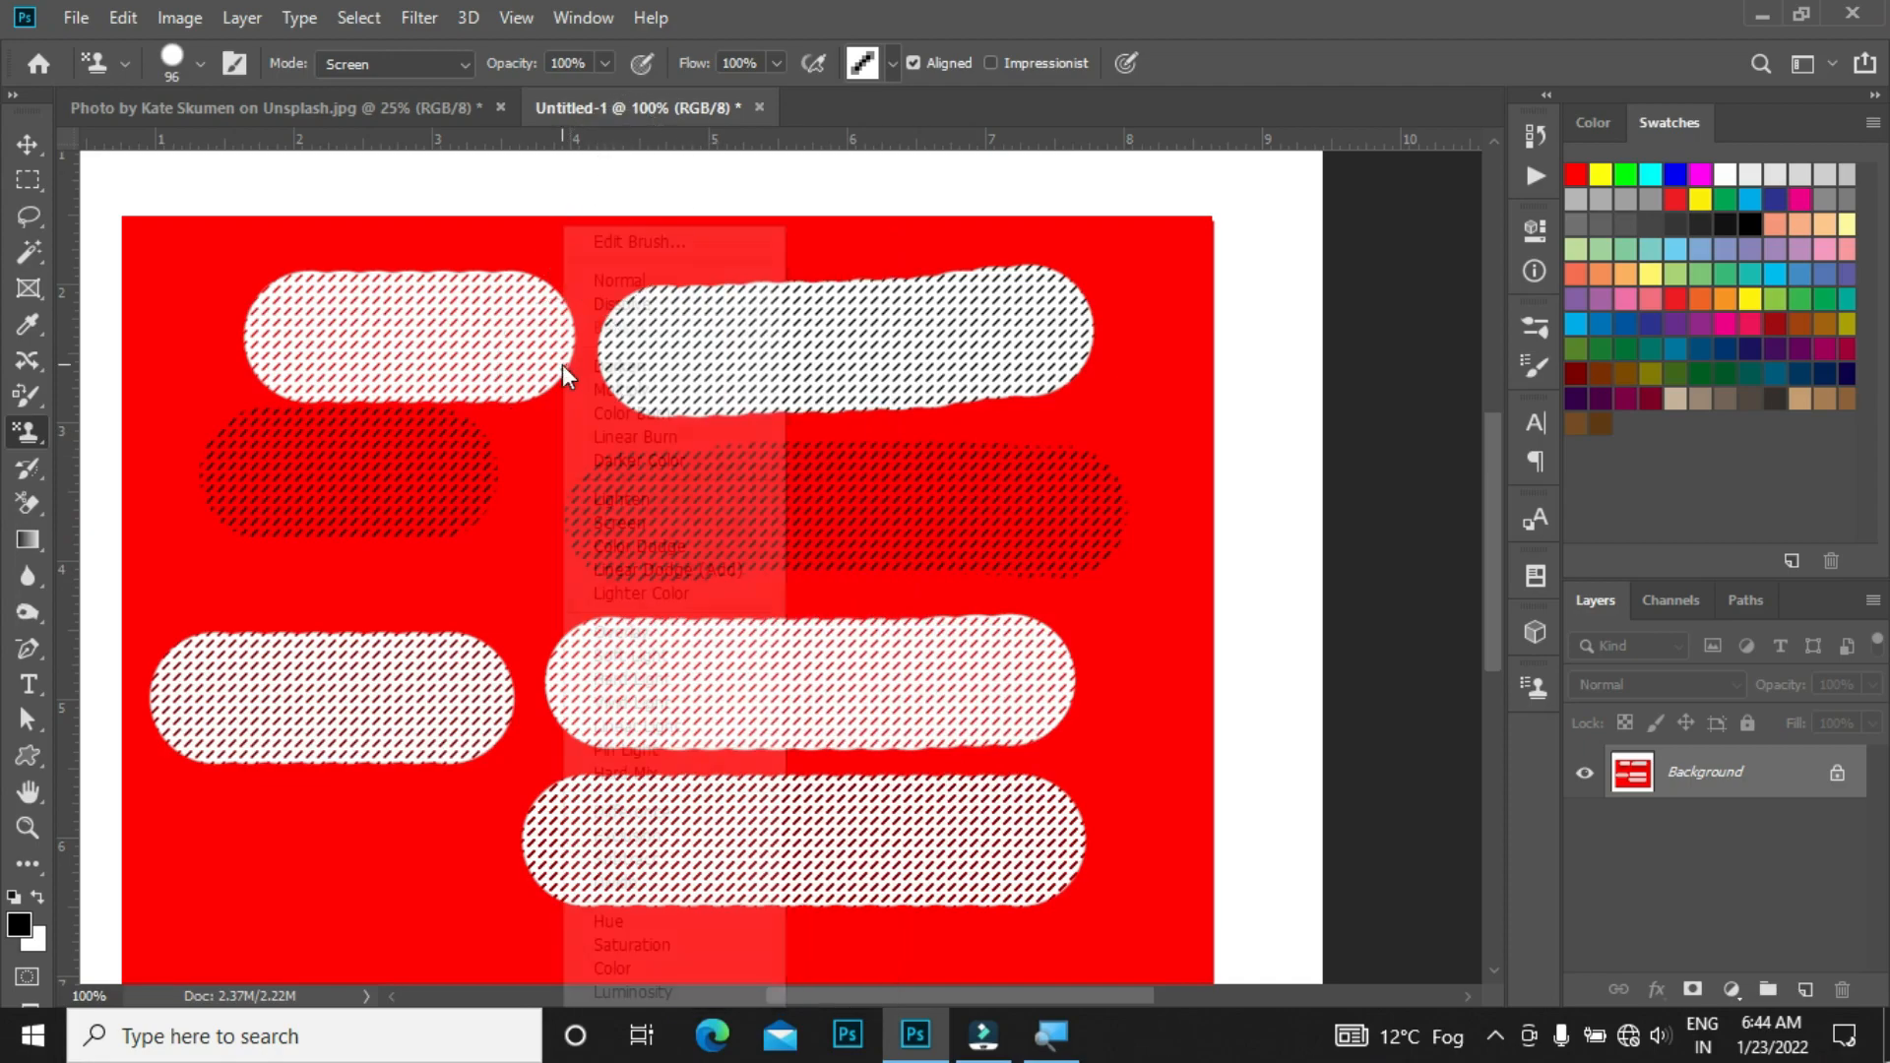
pyautogui.click(937, 959)
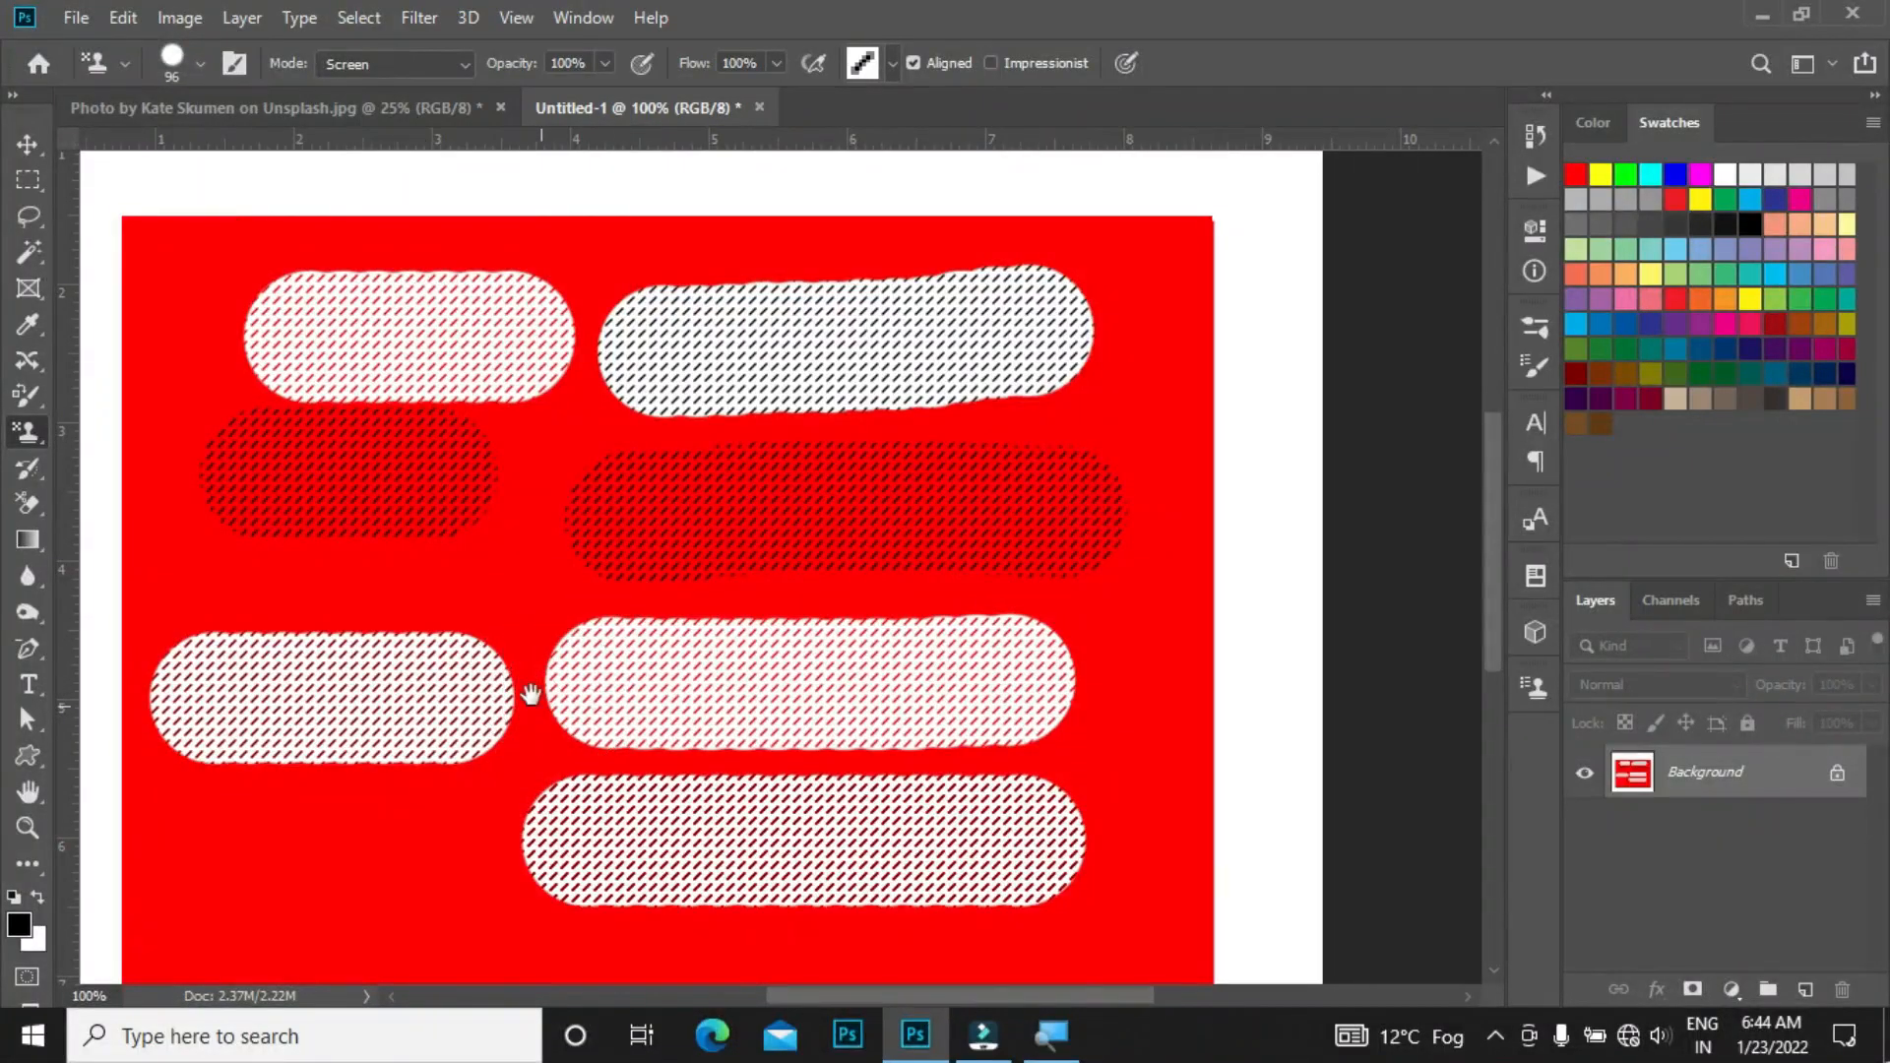
pyautogui.moveTo(532, 695); pyautogui.dragTo(630, 458)
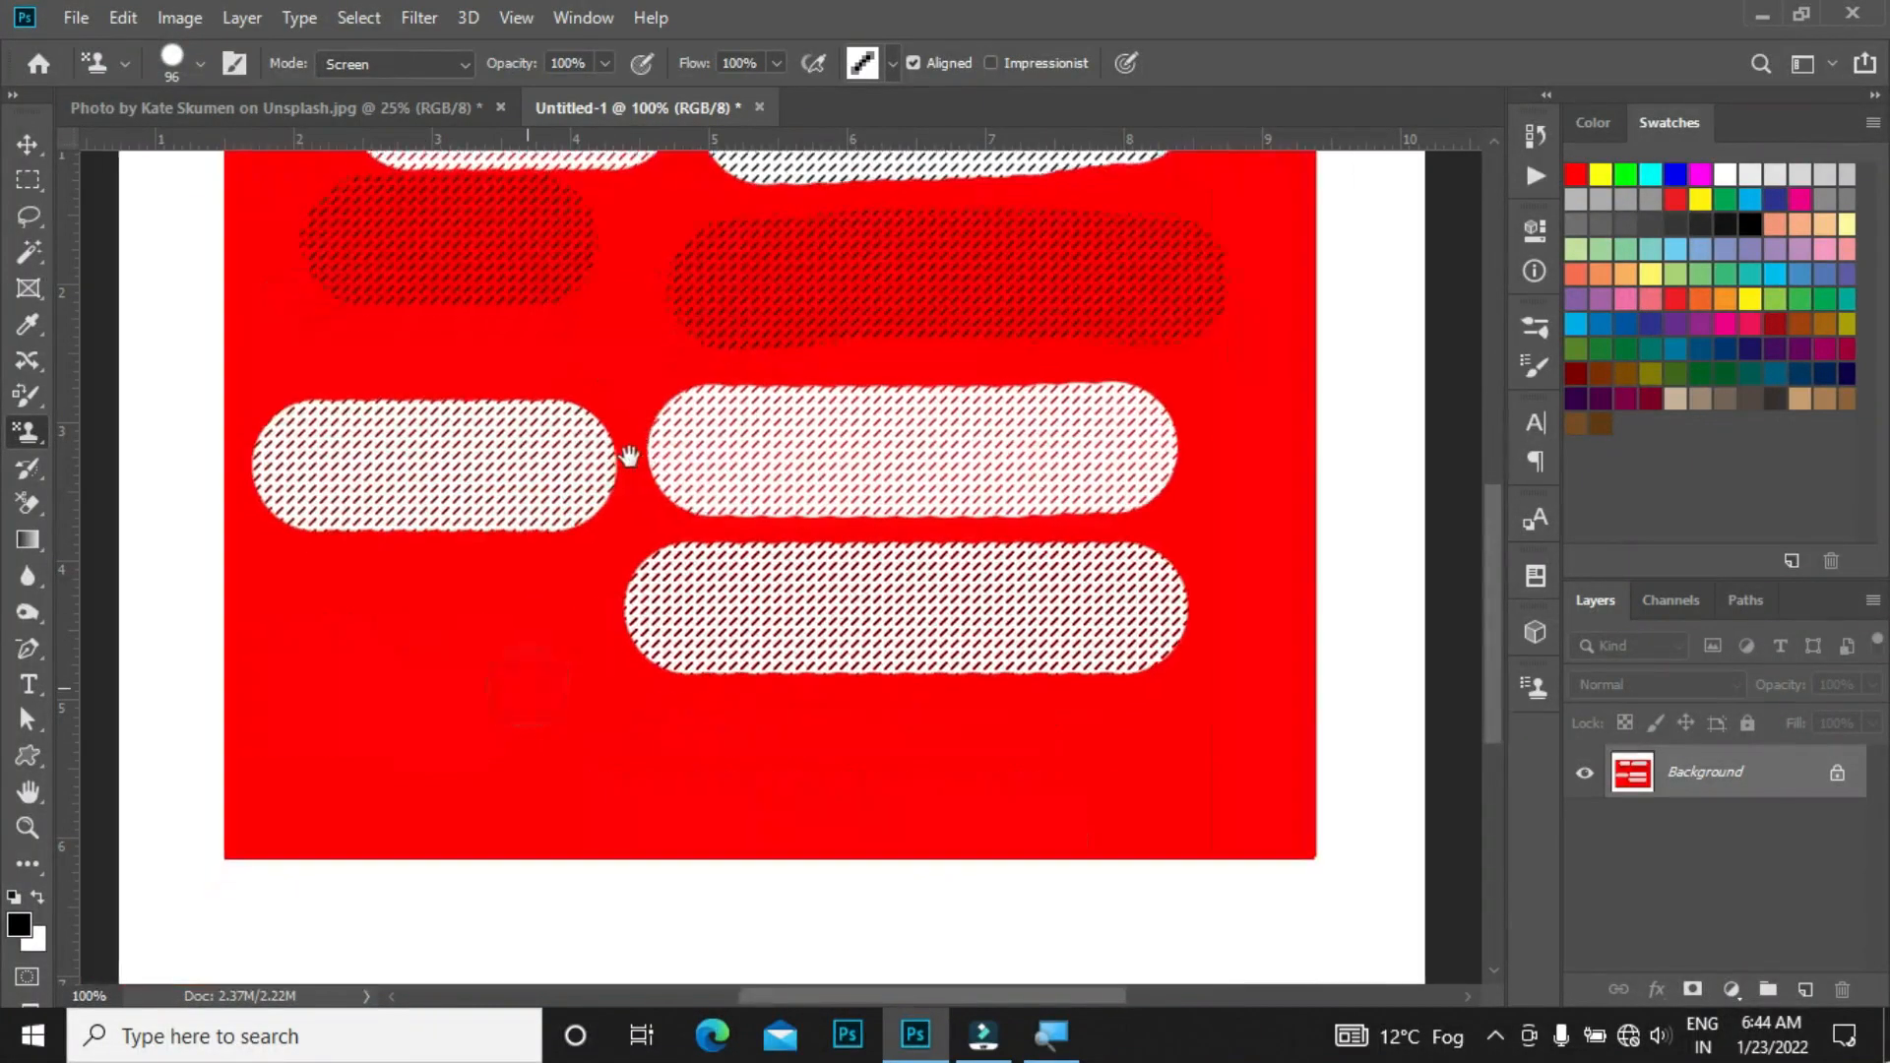
pyautogui.keyDown('ctrl'); pyautogui.click(502, 611); pyautogui.keyUp('ctrl')
pyautogui.moveTo(545, 549); pyautogui.dragTo(547, 299)
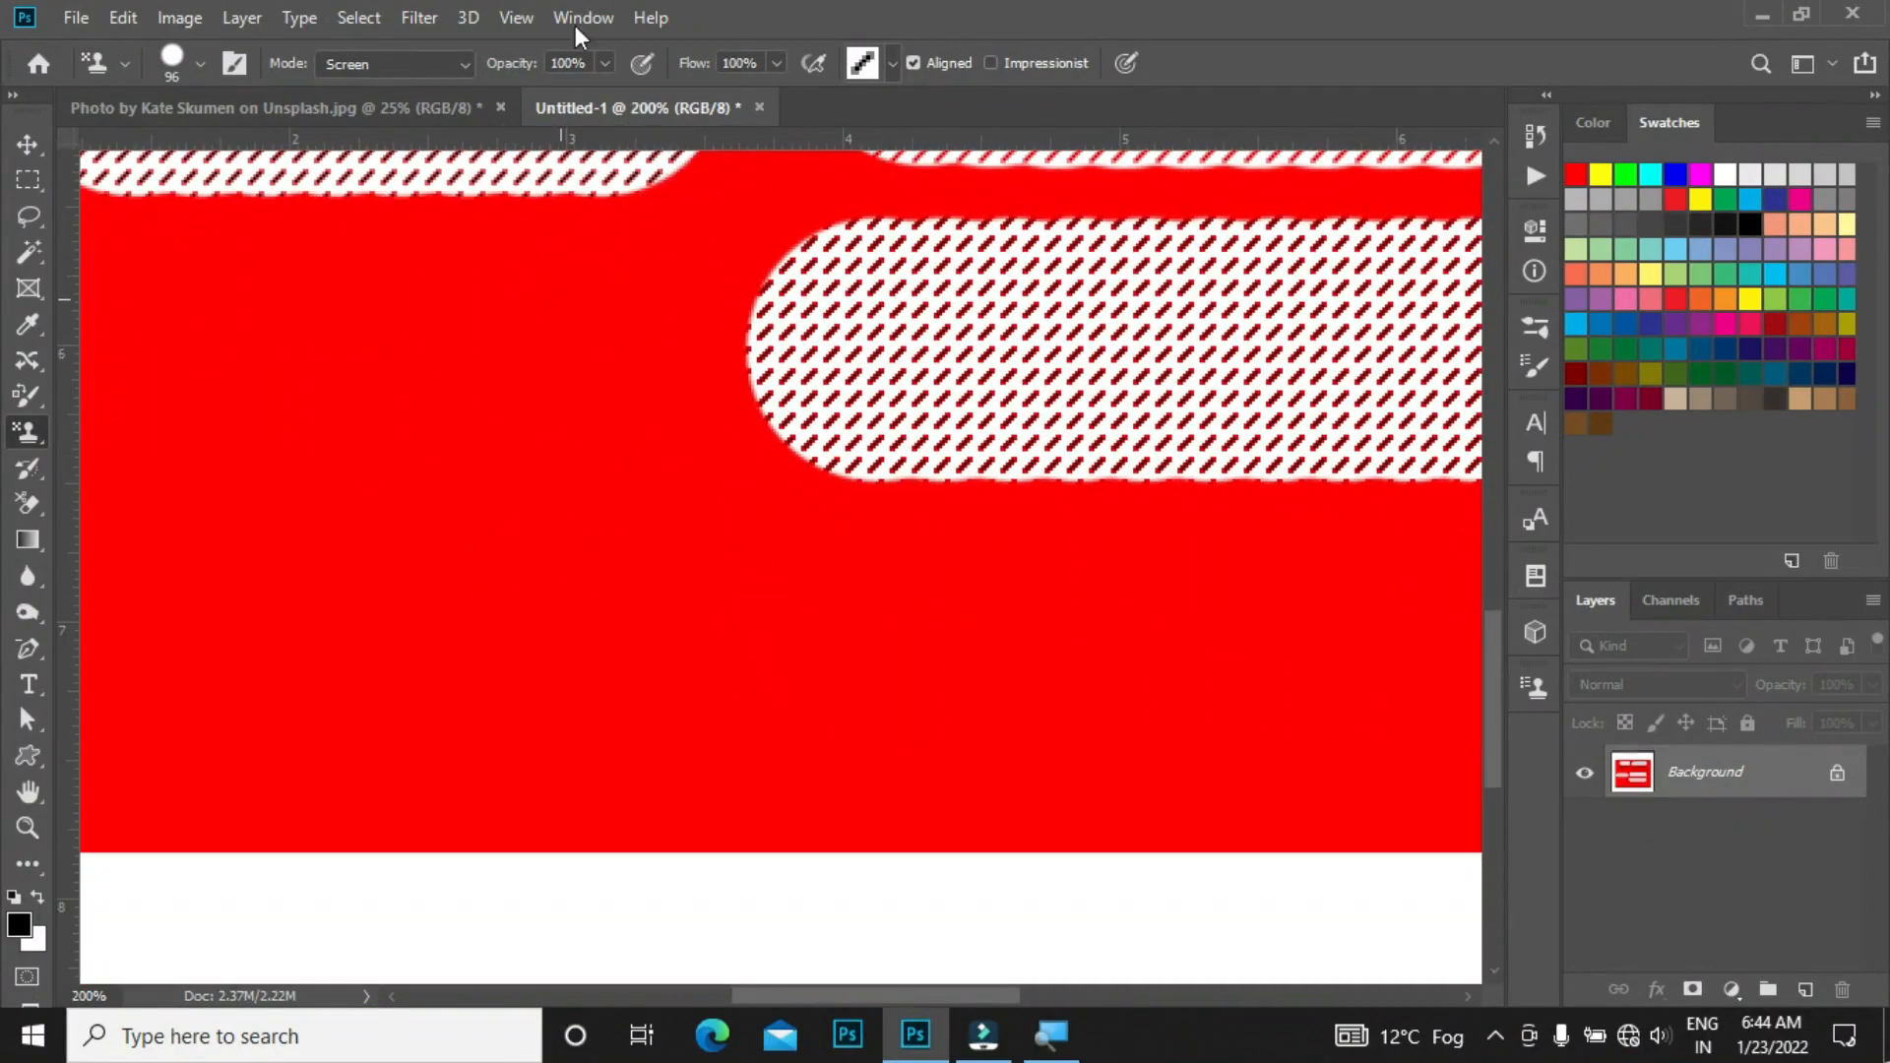
# Step: Set the Pattern Stamp opacity to 20% and switch the blend mode back to Normal
pyautogui.click(567, 62)
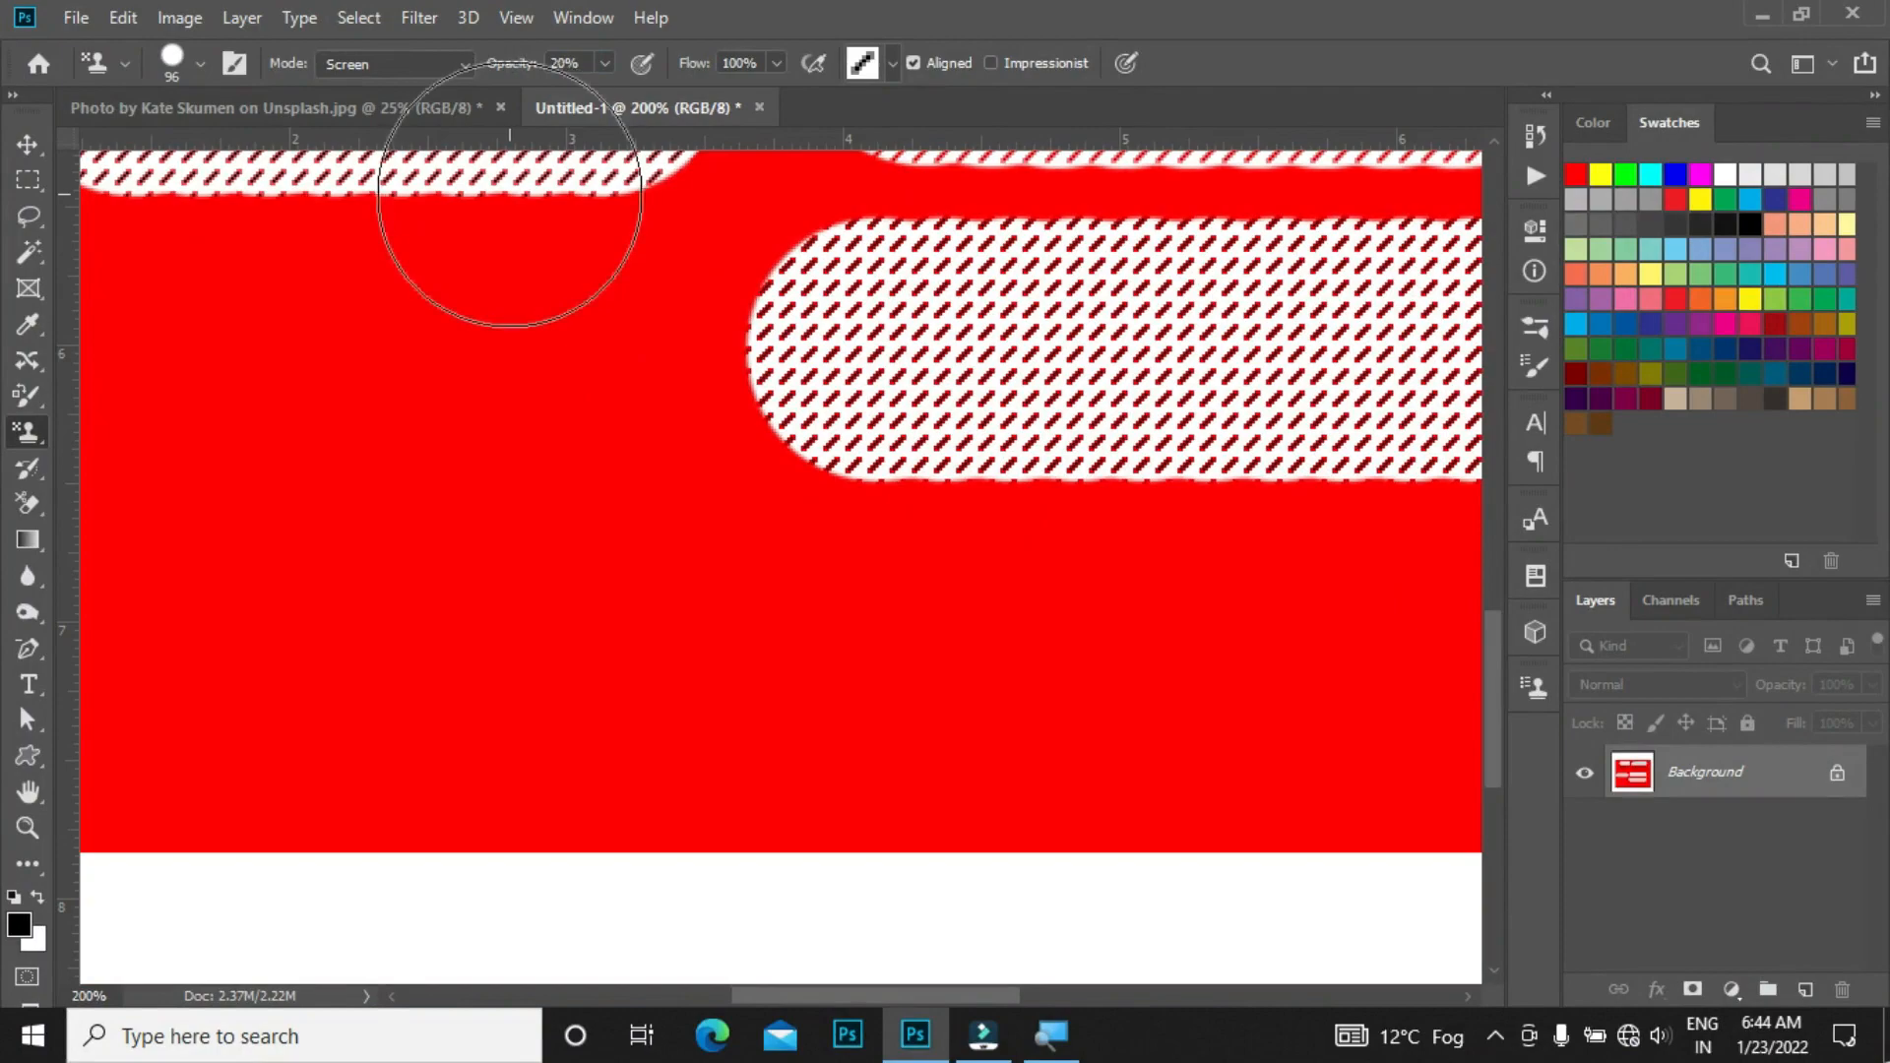
pyautogui.keyDown('shift'); pyautogui.rightClick(509, 197); pyautogui.keyUp('shift')
pyautogui.click(609, 247)
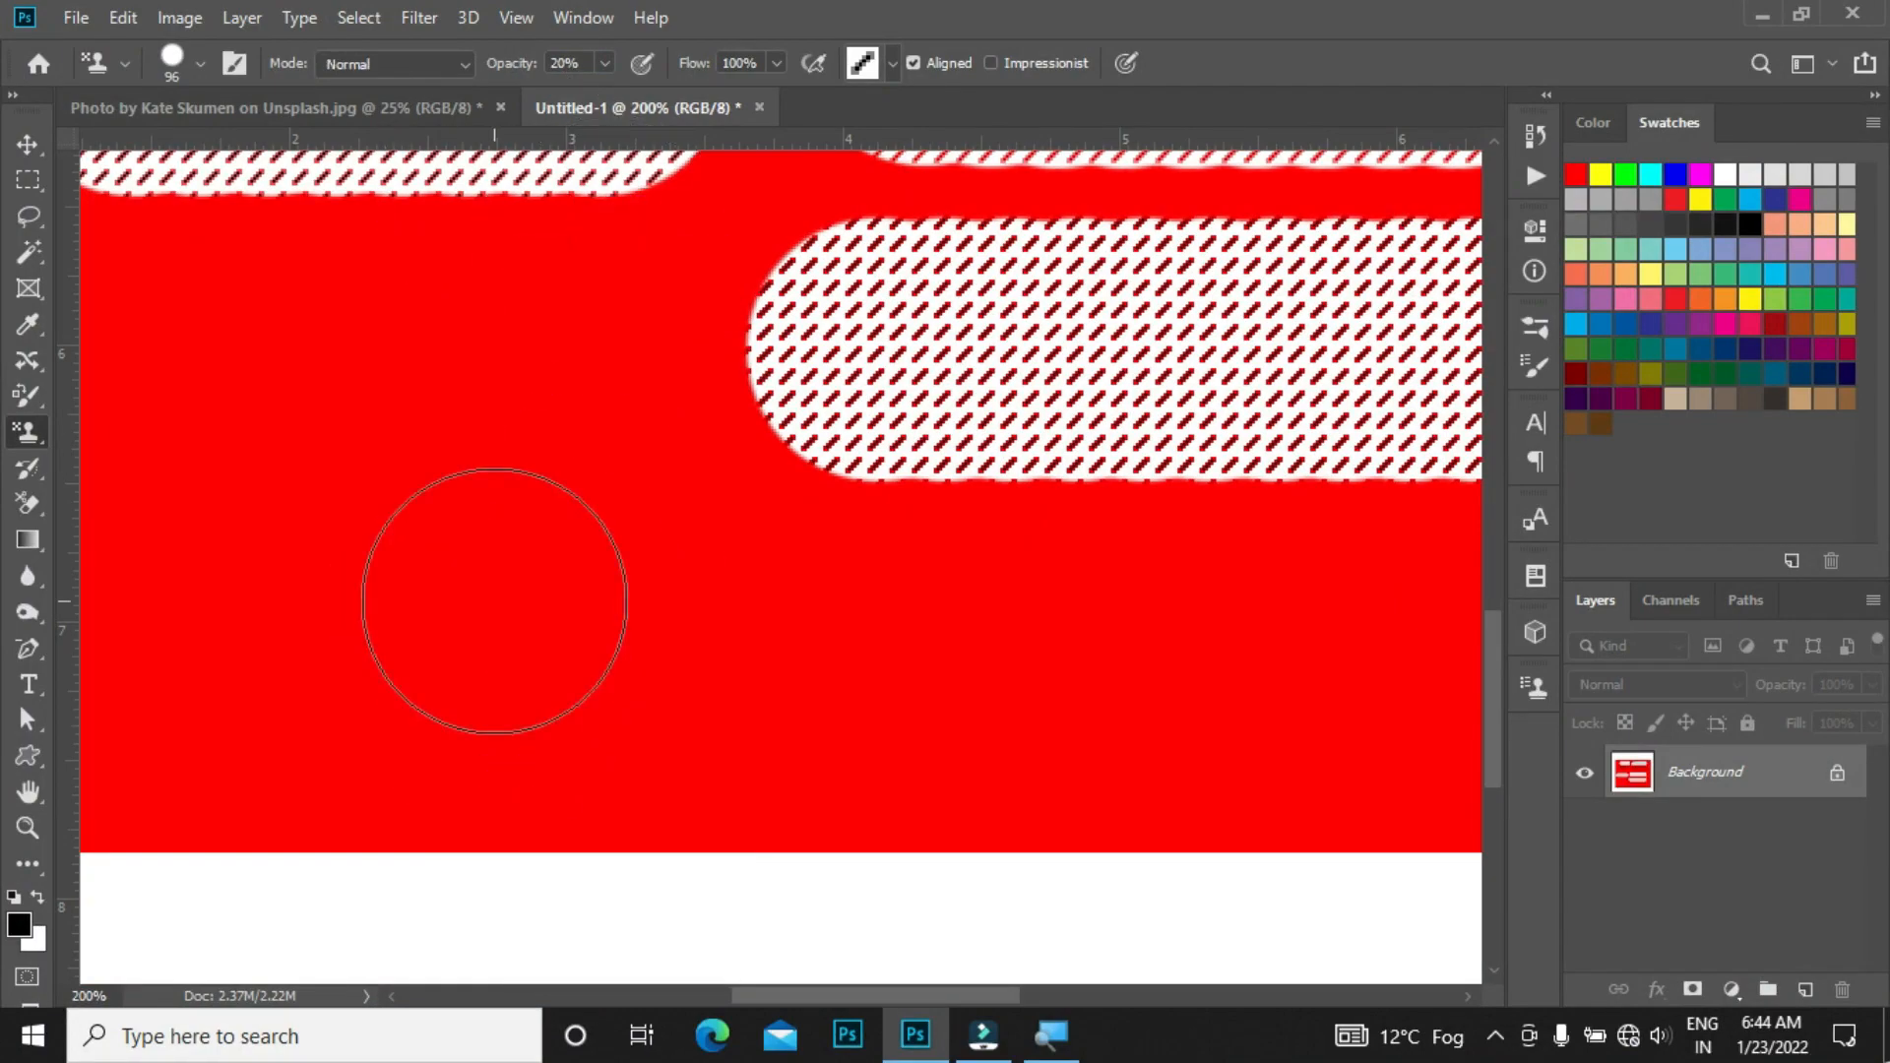
pyautogui.rightClick(503, 586)
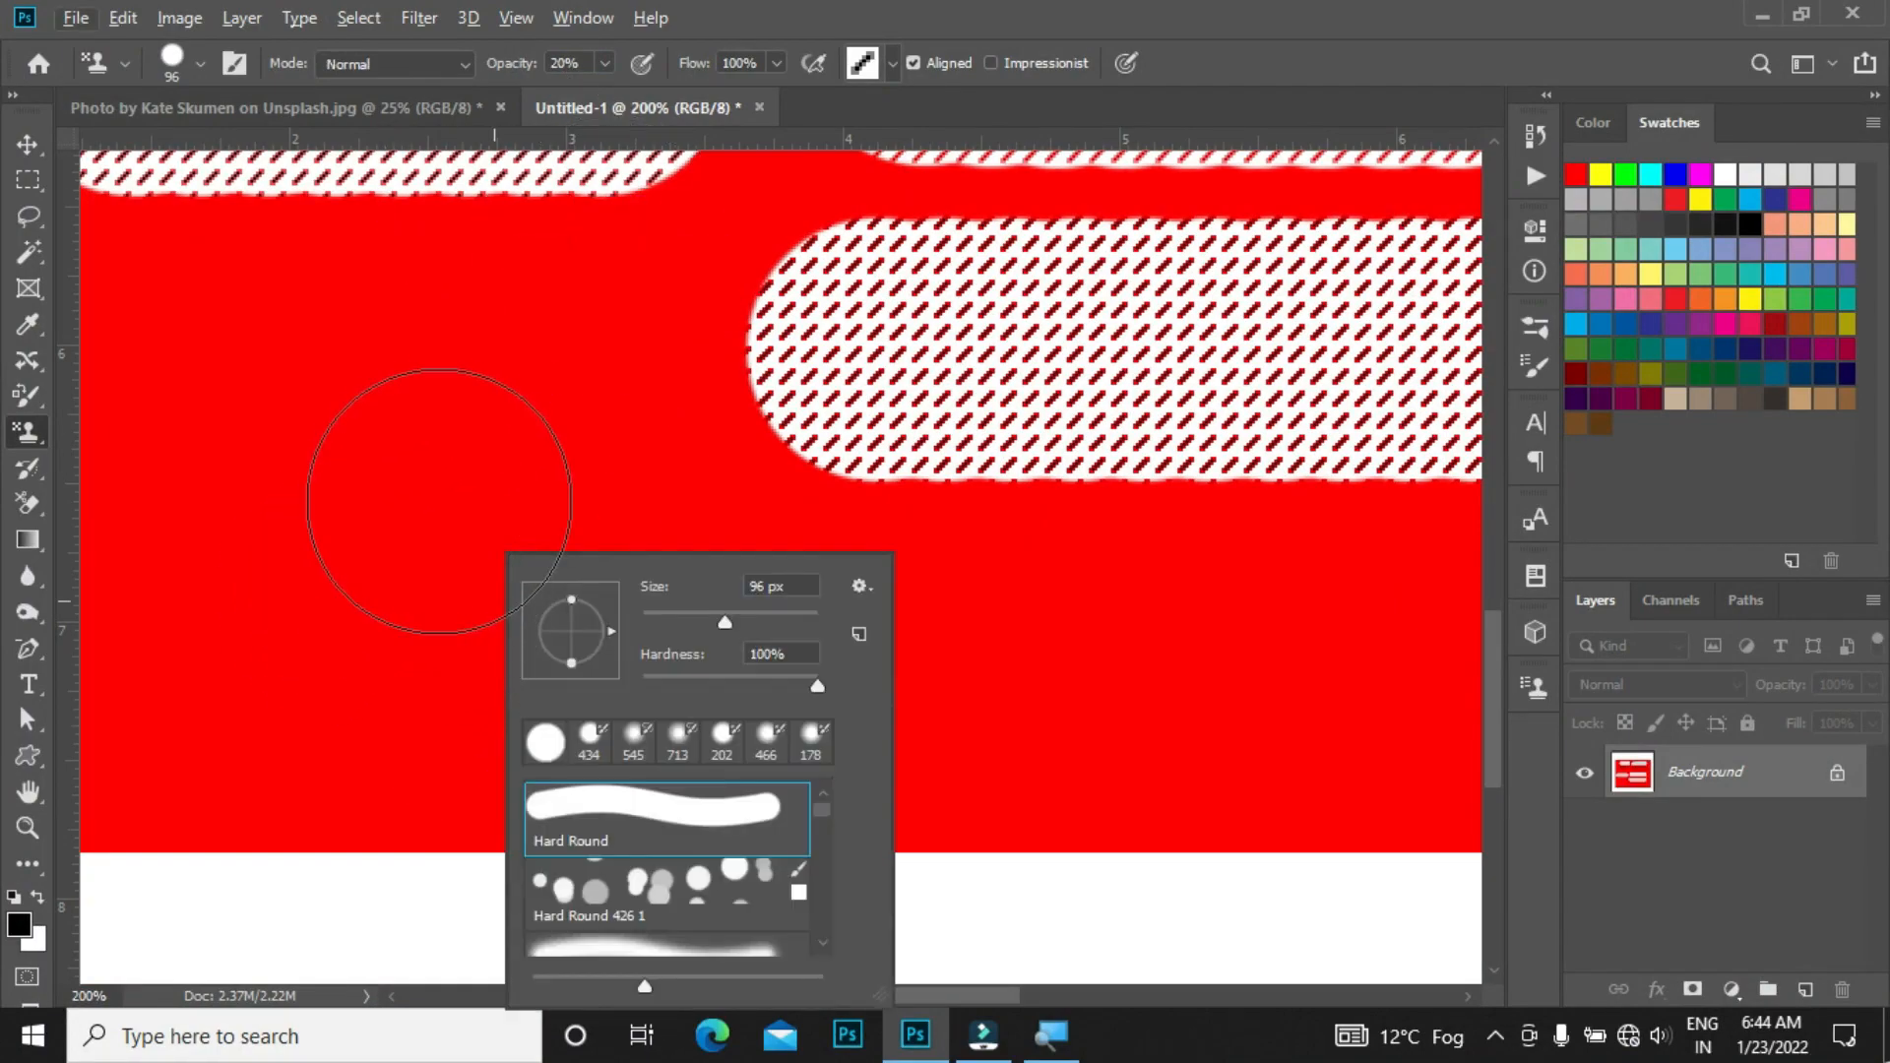
pyautogui.press('Escape')
# Step: Resize the brush to about 60 px, paint a horizontal test stroke in the lower left, and undo it
pyautogui.keyDown('alt'); pyautogui.rightClick(462, 589); pyautogui.keyUp('alt')
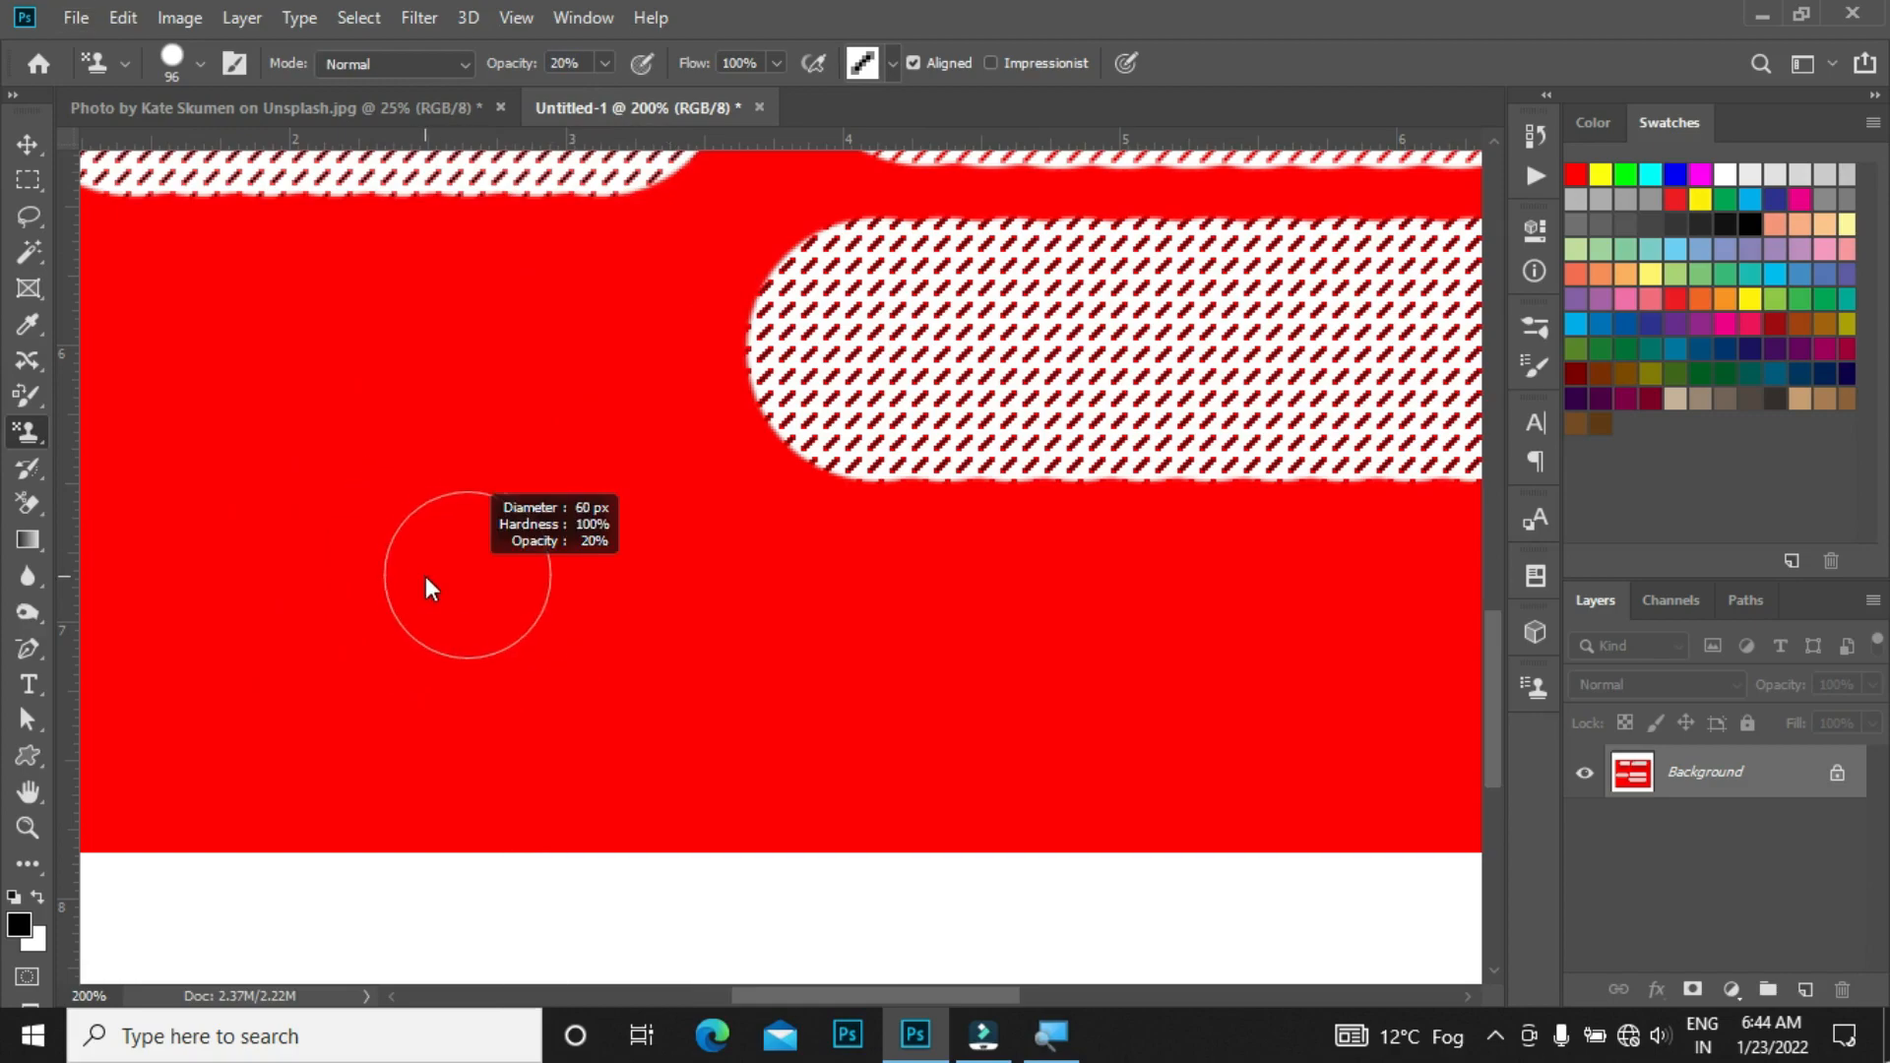
pyautogui.moveTo(394, 608); pyautogui.dragTo(889, 587)
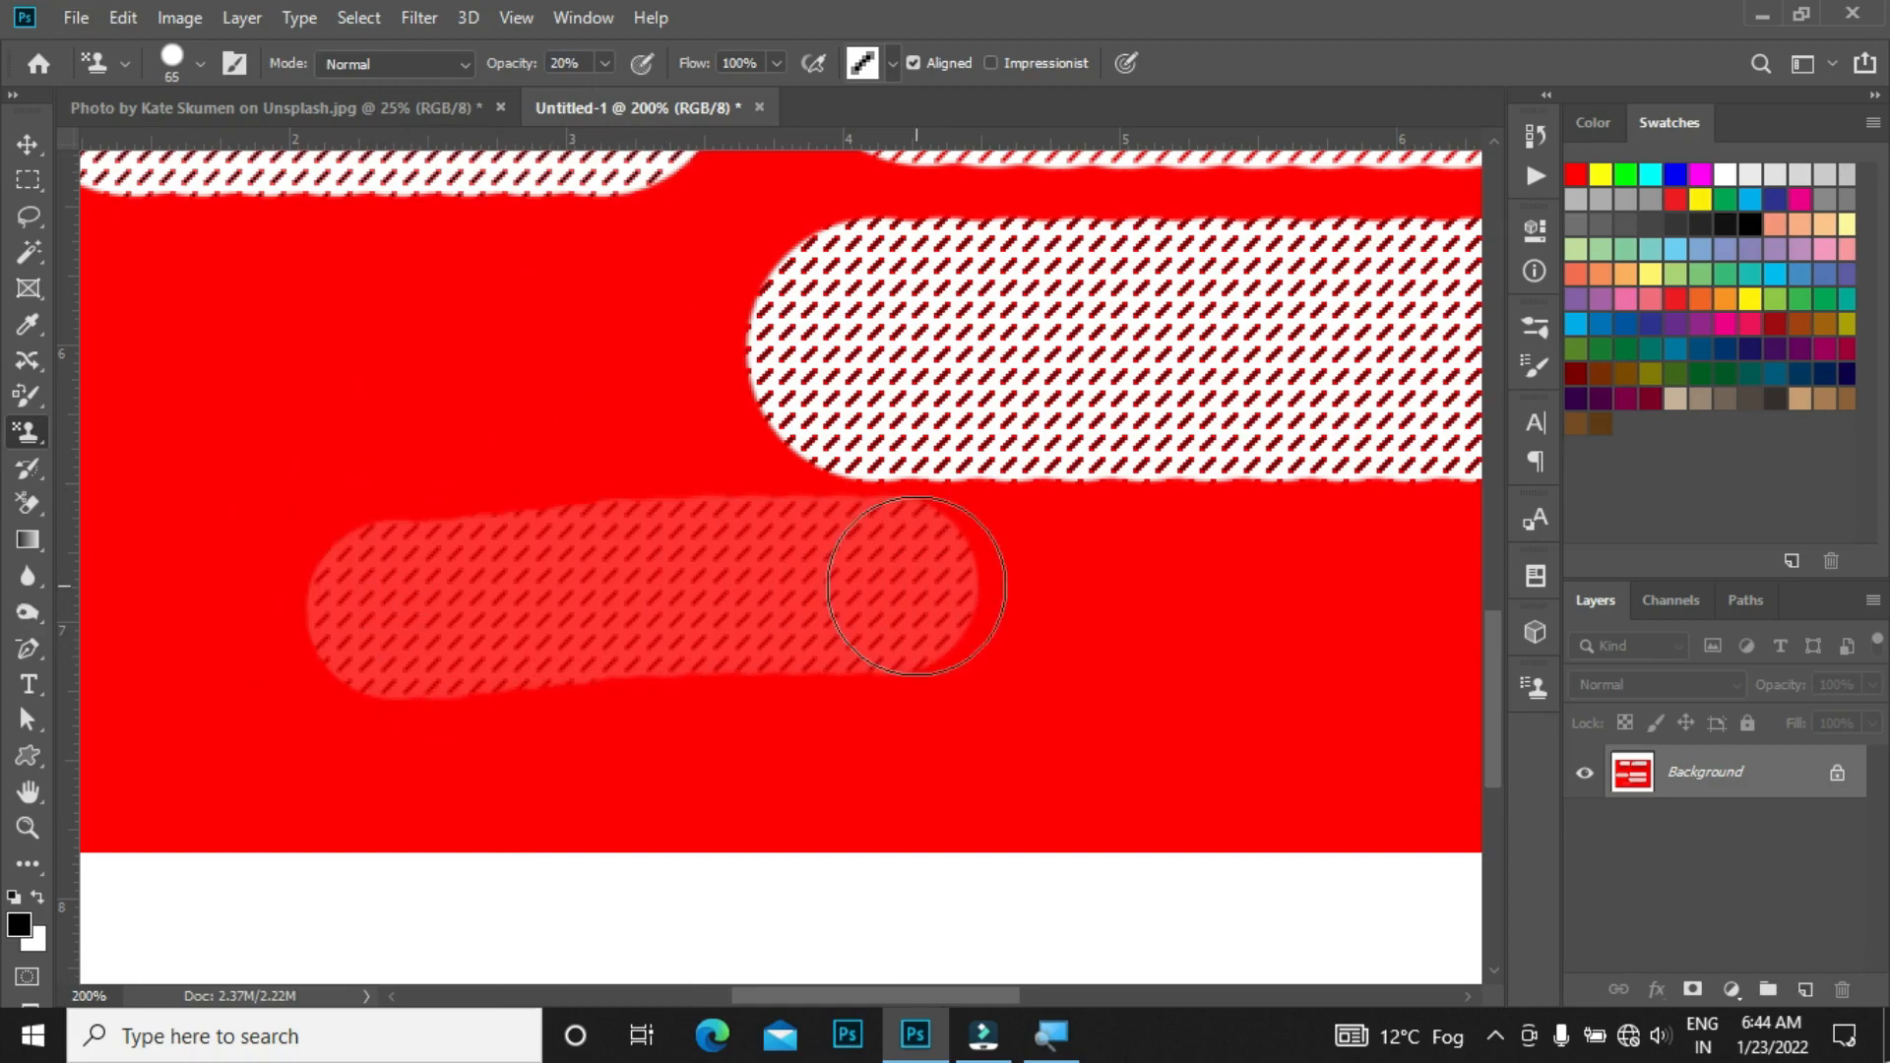
pyautogui.hotkey('ctrl', 'z')
# Step: Paint another horizontal test stroke across the lower left area and undo it
pyautogui.click(389, 640)
pyautogui.moveTo(472, 638); pyautogui.dragTo(856, 622)
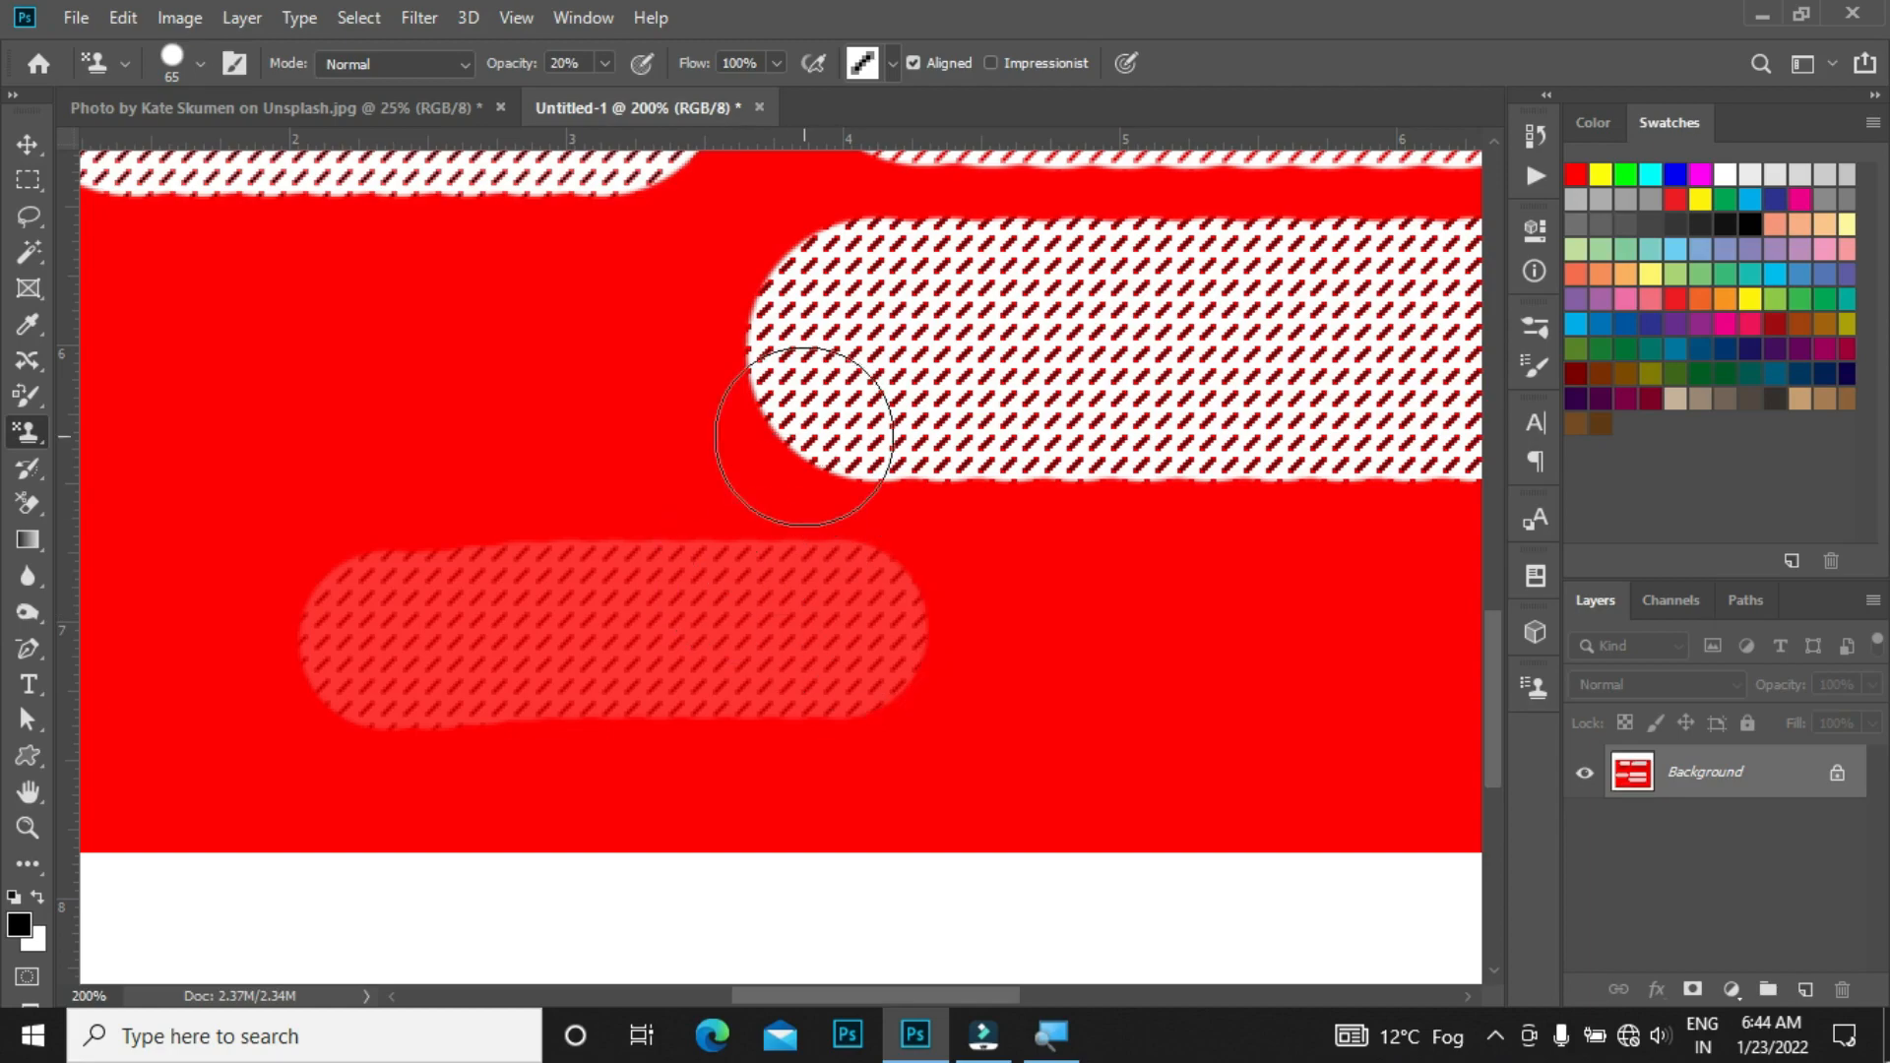
pyautogui.hotkey('ctrl', 'z')
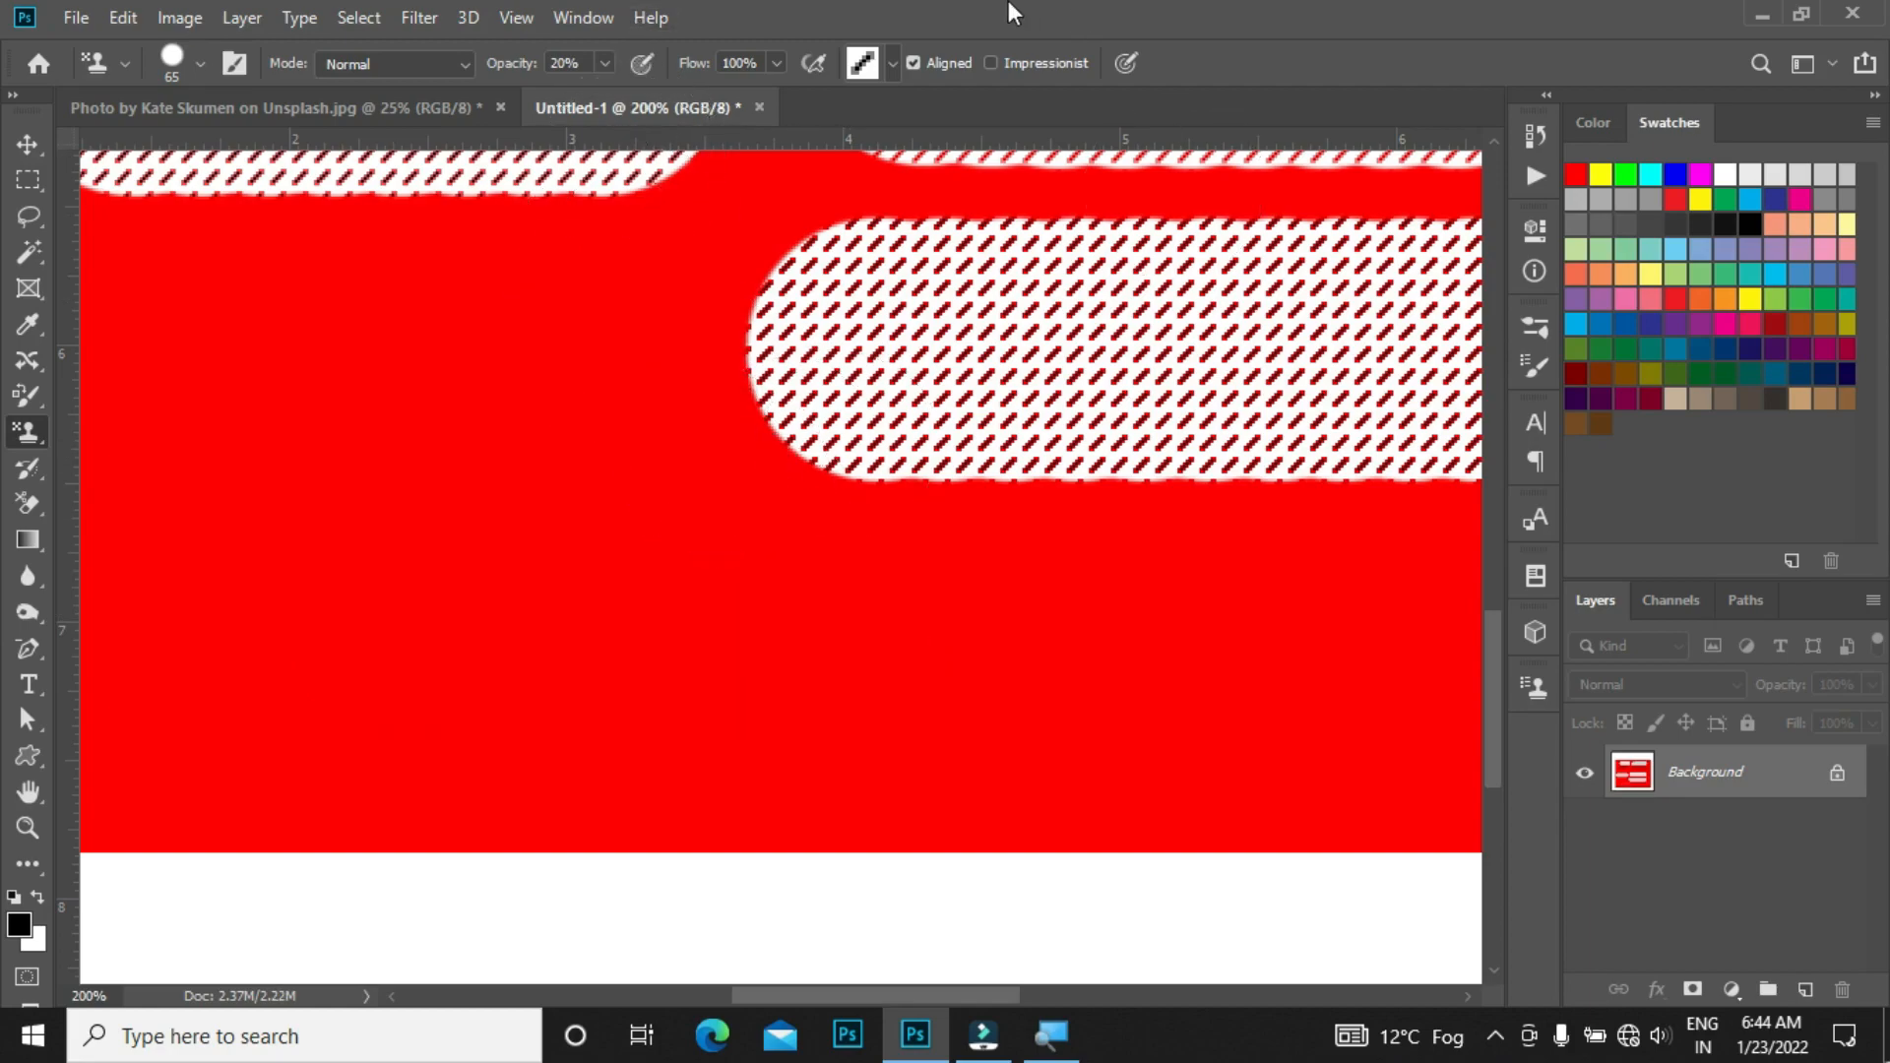
# Step: Raise the opacity to 61%, paint a horizontal test stroke in the lower left, and undo it
pyautogui.click(605, 65)
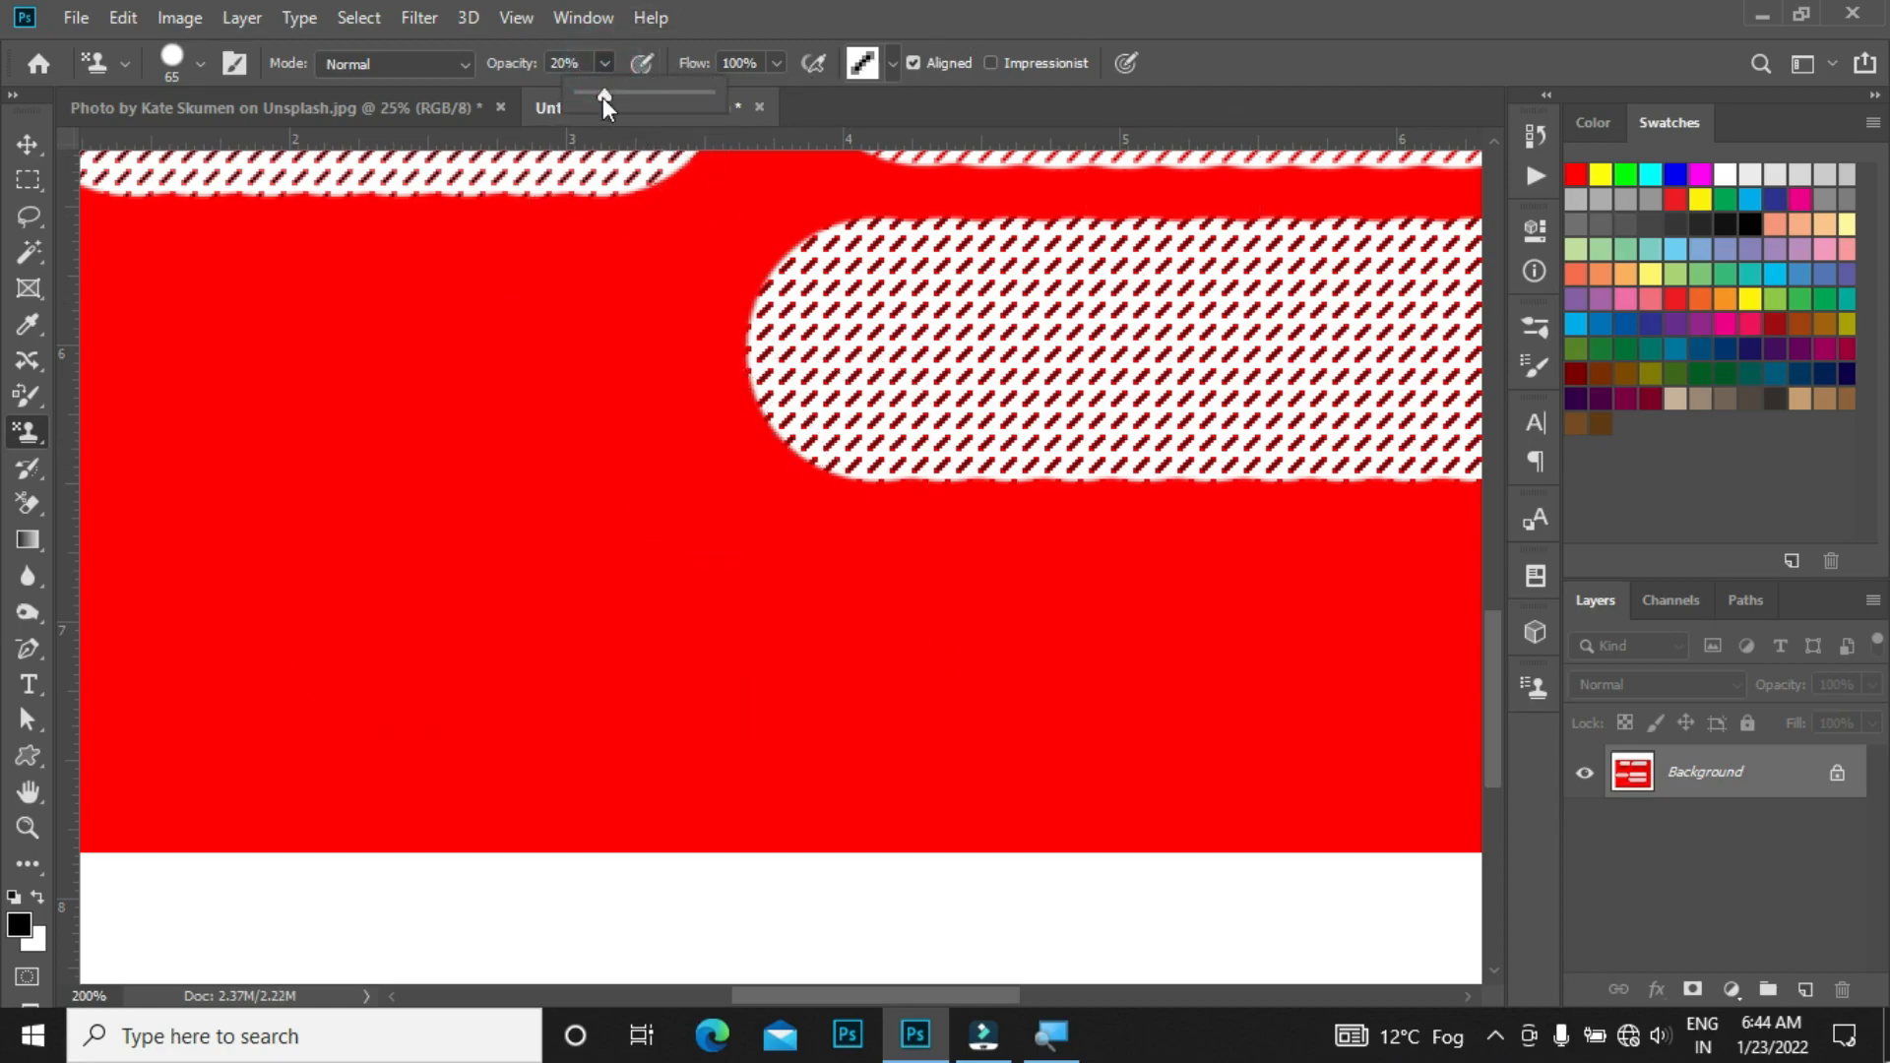
pyautogui.moveTo(602, 98); pyautogui.dragTo(658, 97)
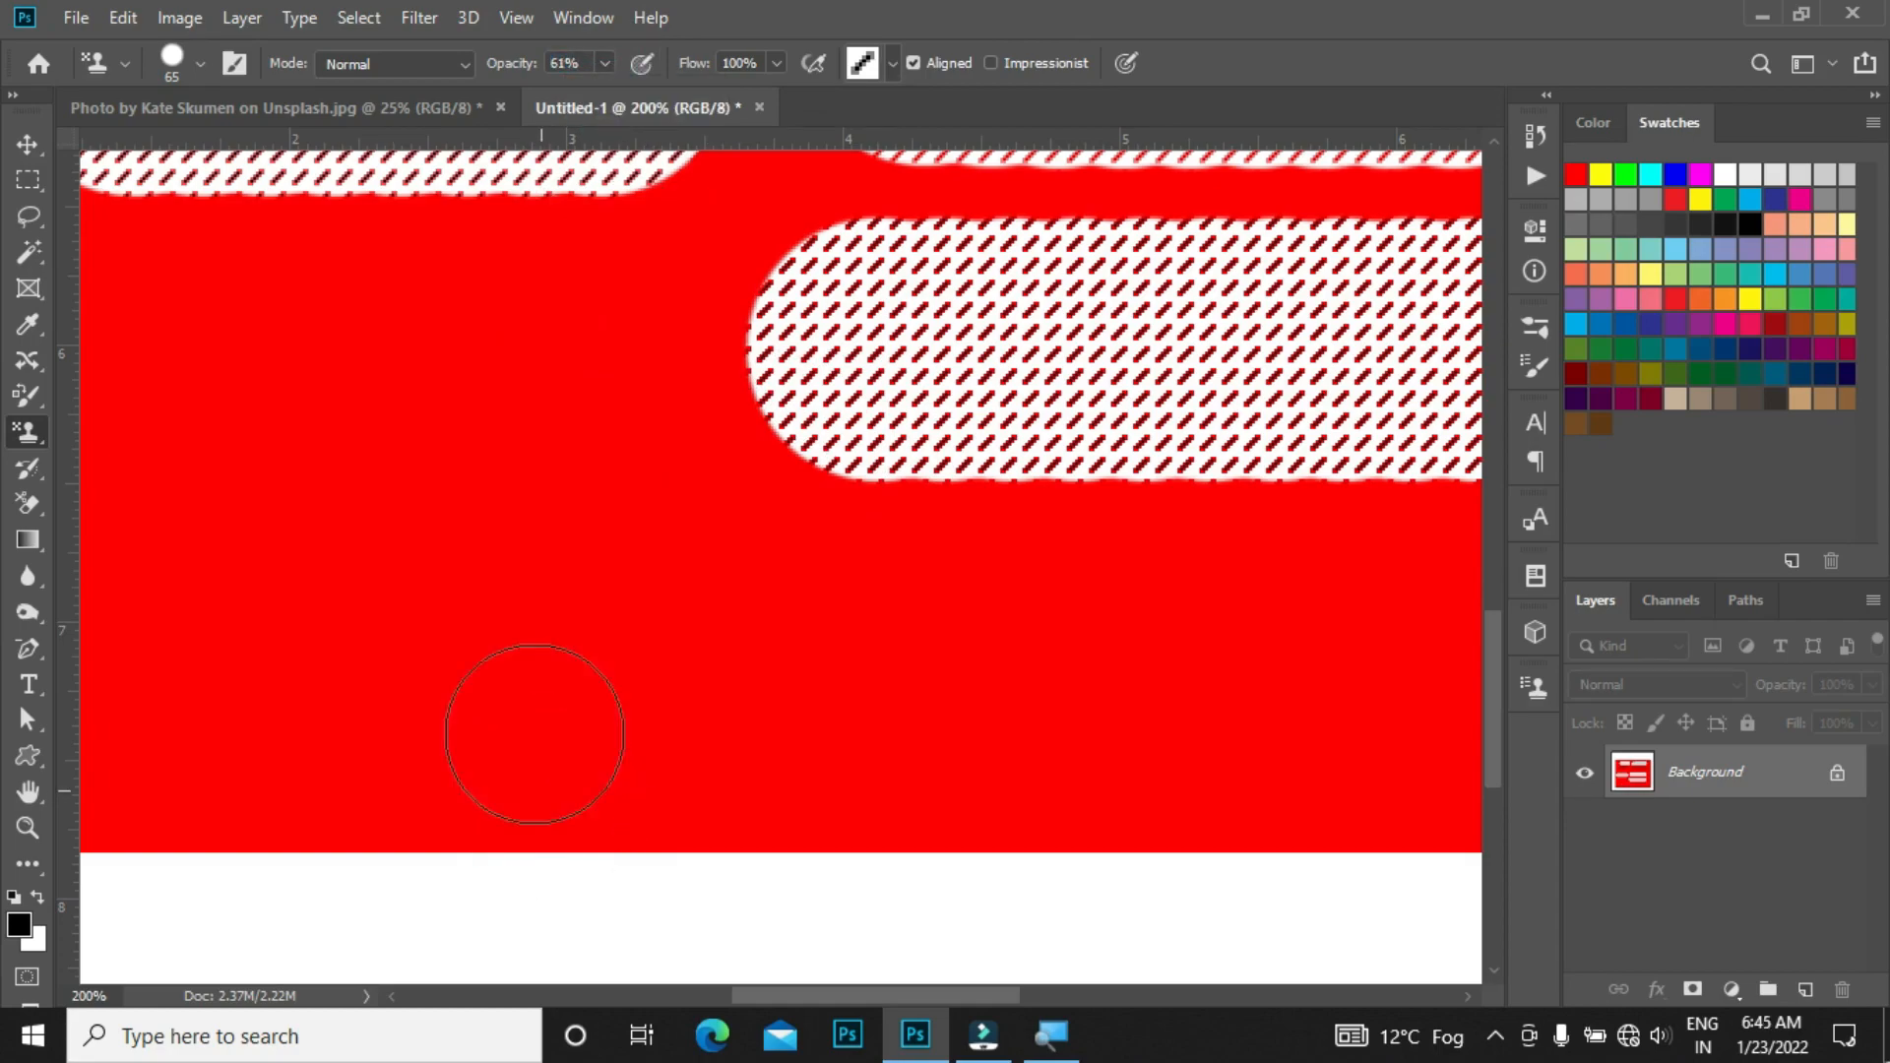
pyautogui.moveTo(405, 600); pyautogui.dragTo(829, 613)
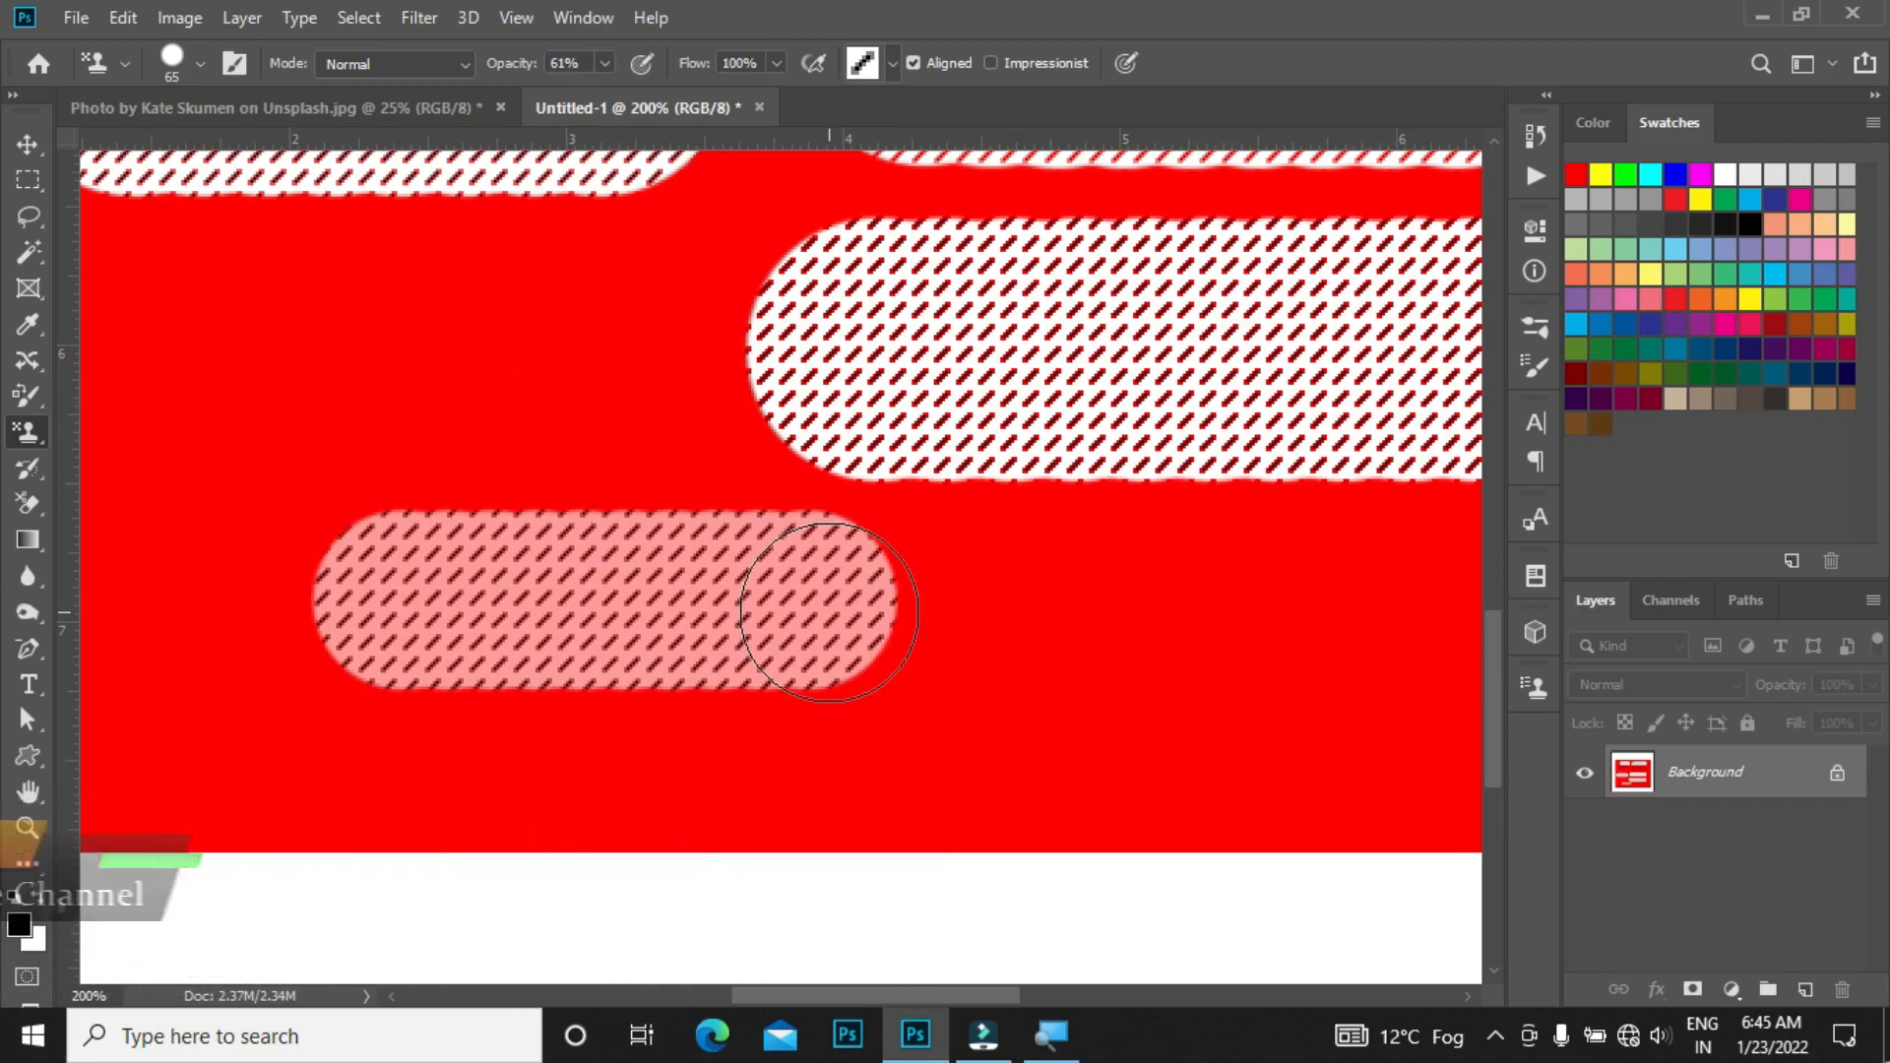
pyautogui.hotkey('ctrl', 'z')
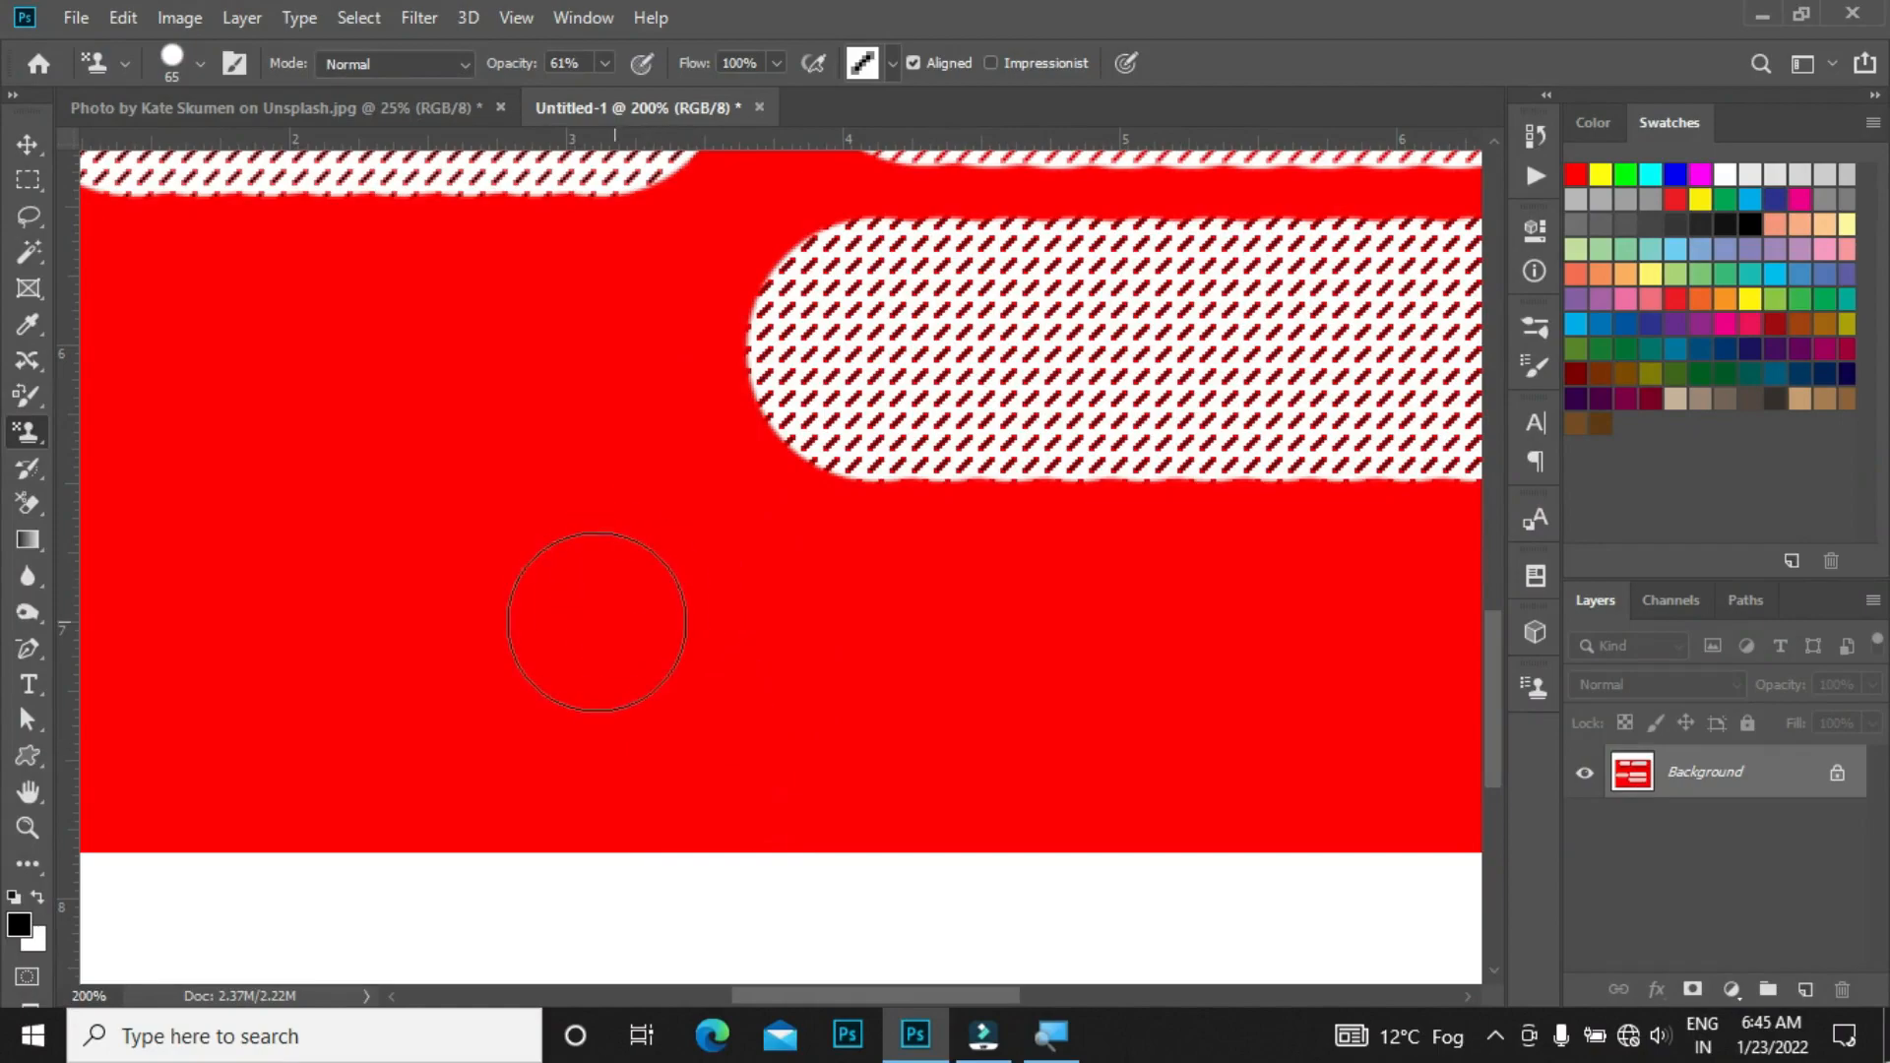
# Step: Try a different Flow value with a horizontal test stroke, undo the stroke, and re-enter the Flow value
pyautogui.click(731, 61)
pyautogui.scroll(1, 731, 61)
pyautogui.click(730, 61)
pyautogui.press('Return')
pyautogui.click(731, 61)
pyautogui.click(731, 61)
pyautogui.write('2')
pyautogui.moveTo(433, 628); pyautogui.dragTo(1004, 627)
pyautogui.hotkey('ctrl', 'z')
pyautogui.click(760, 56)
pyautogui.write('1')
# Step: Load the Nature Patterns library into the pattern picker, replacing the current patterns
pyautogui.click(896, 62)
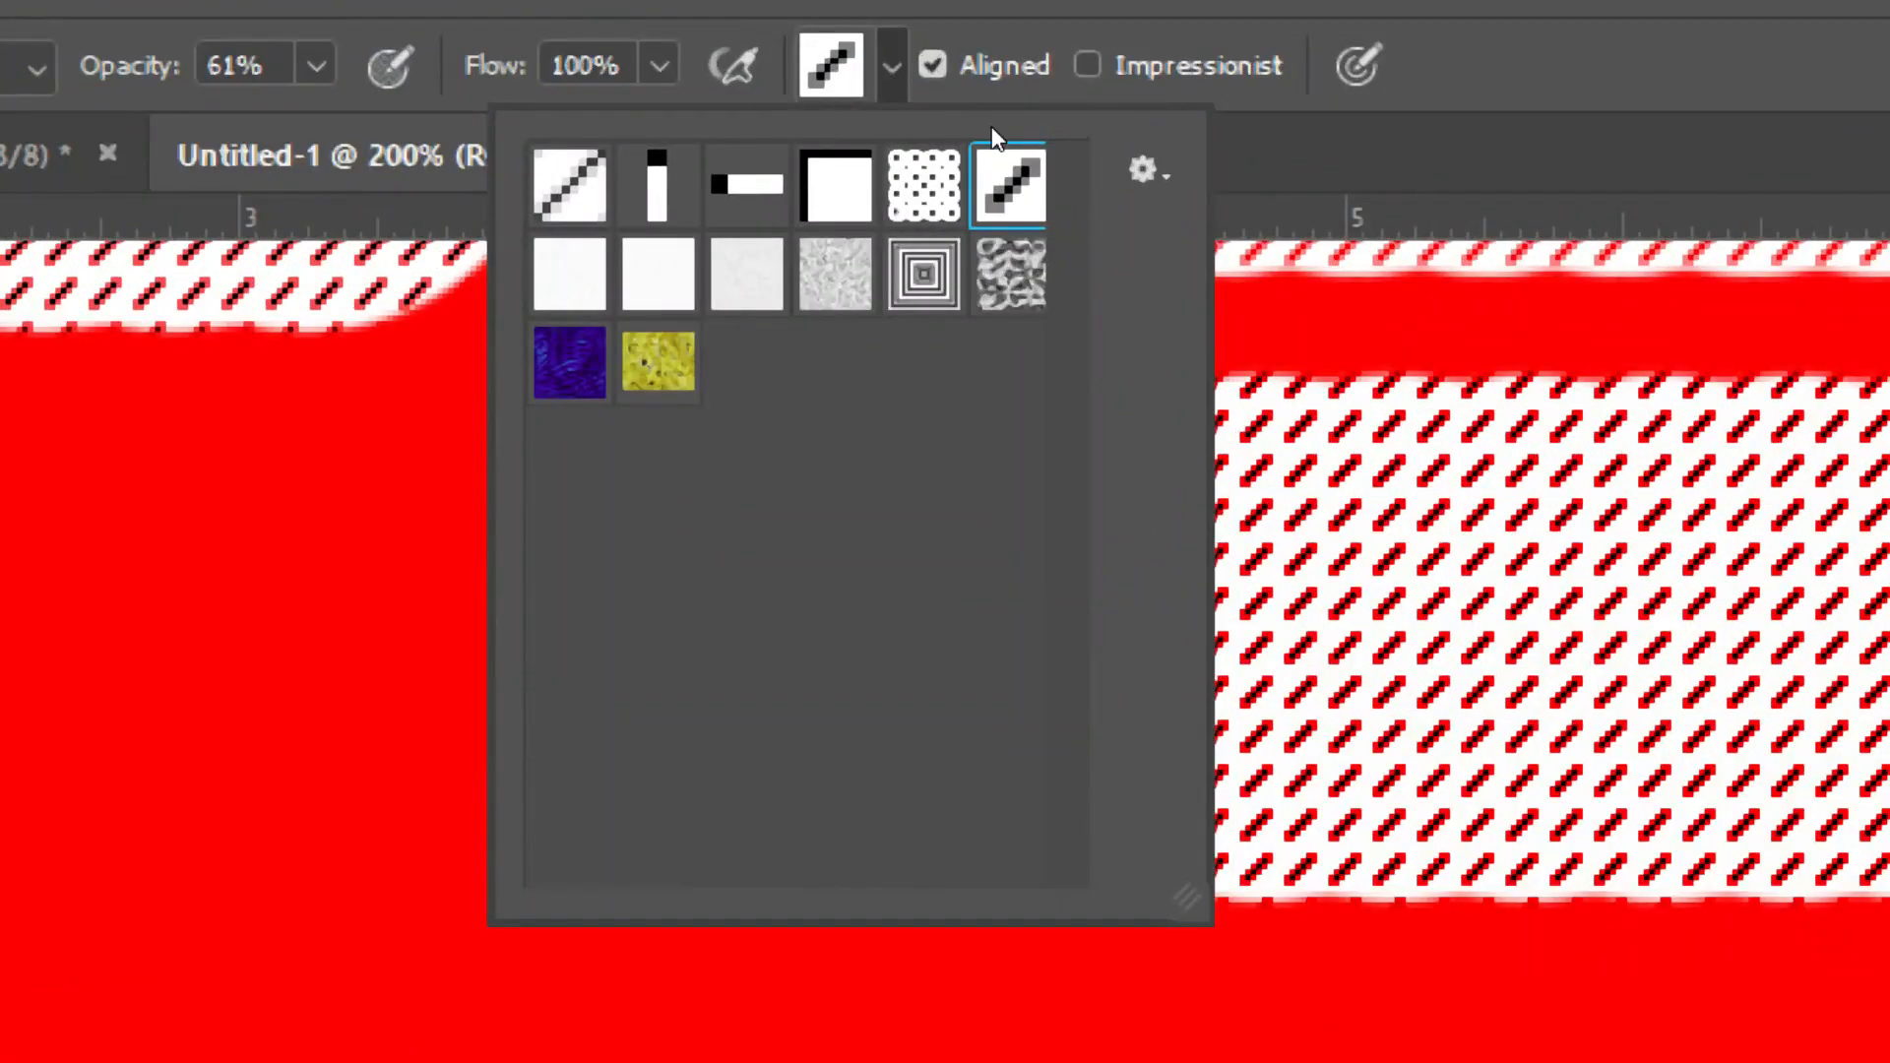
pyautogui.click(1020, 120)
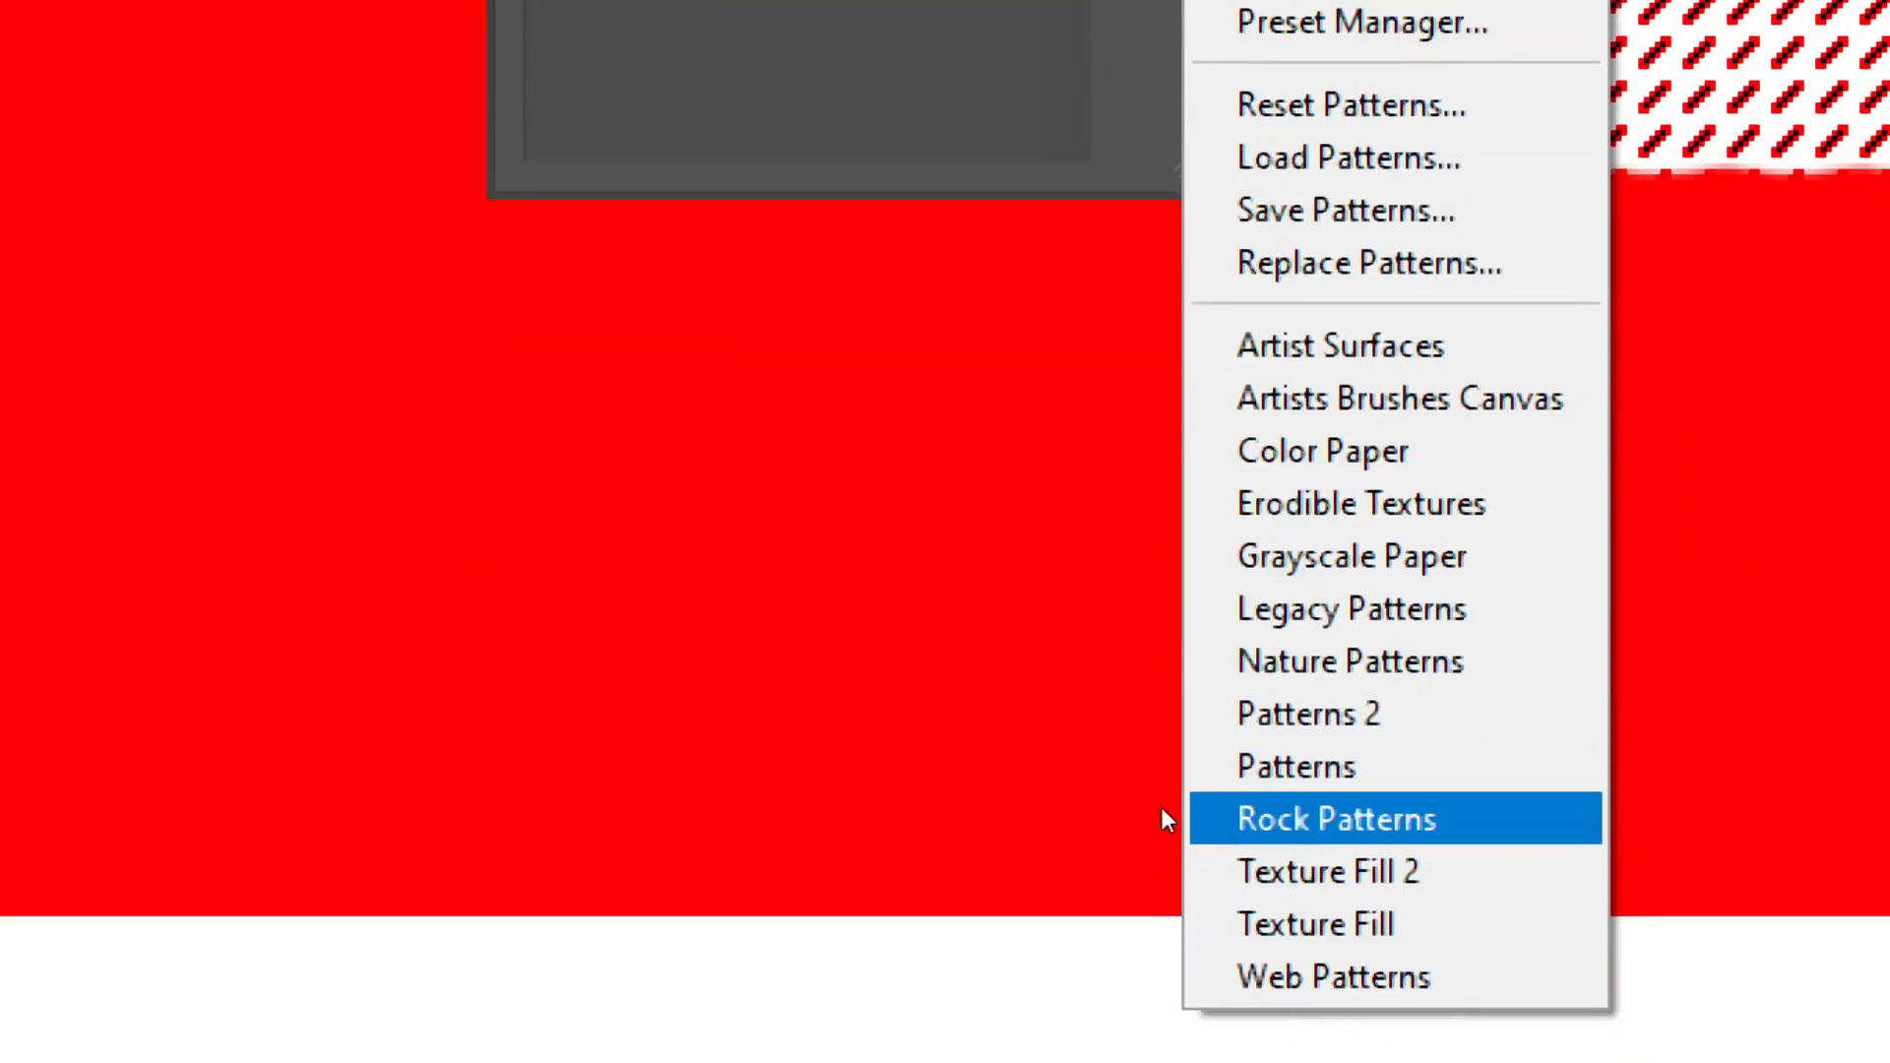
pyautogui.click(1160, 725)
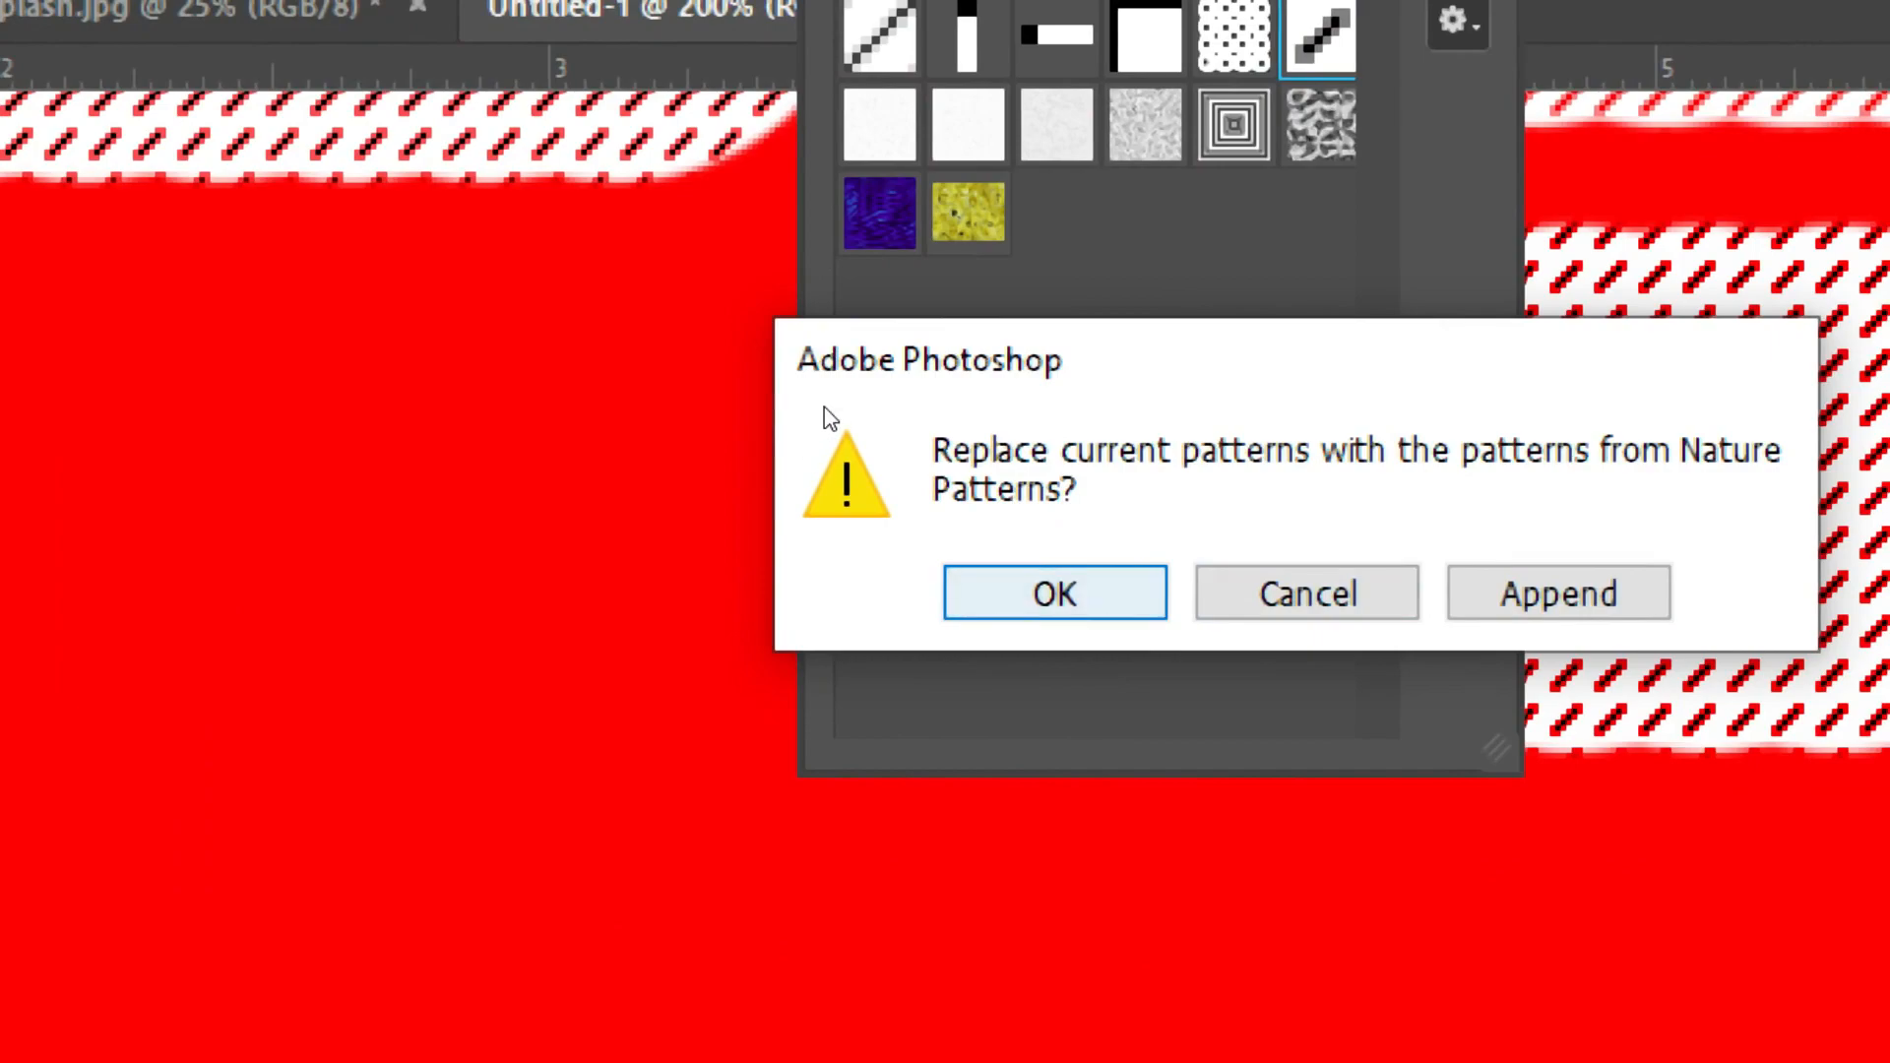
pyautogui.press('Return')
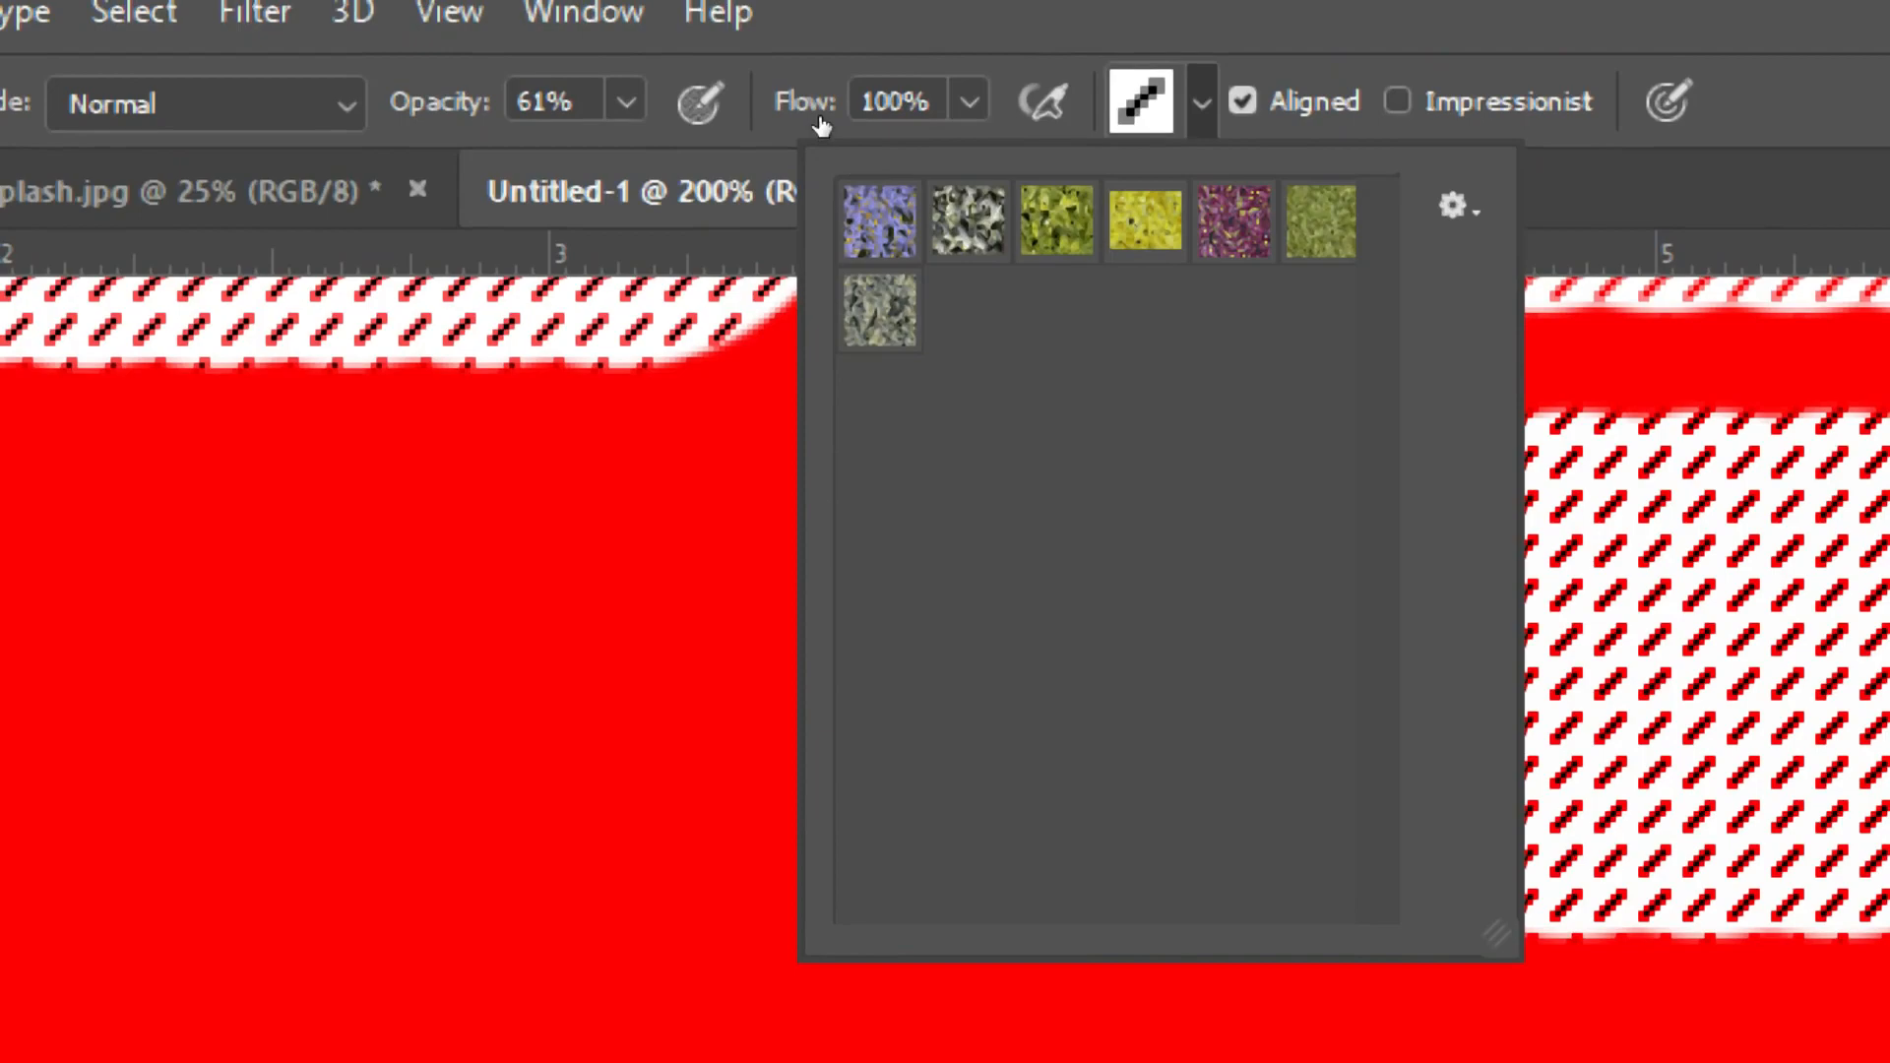
# Step: Pick the yellow-green nature pattern, paint a horizontal test stroke, and undo it
pyautogui.doubleClick(1057, 218)
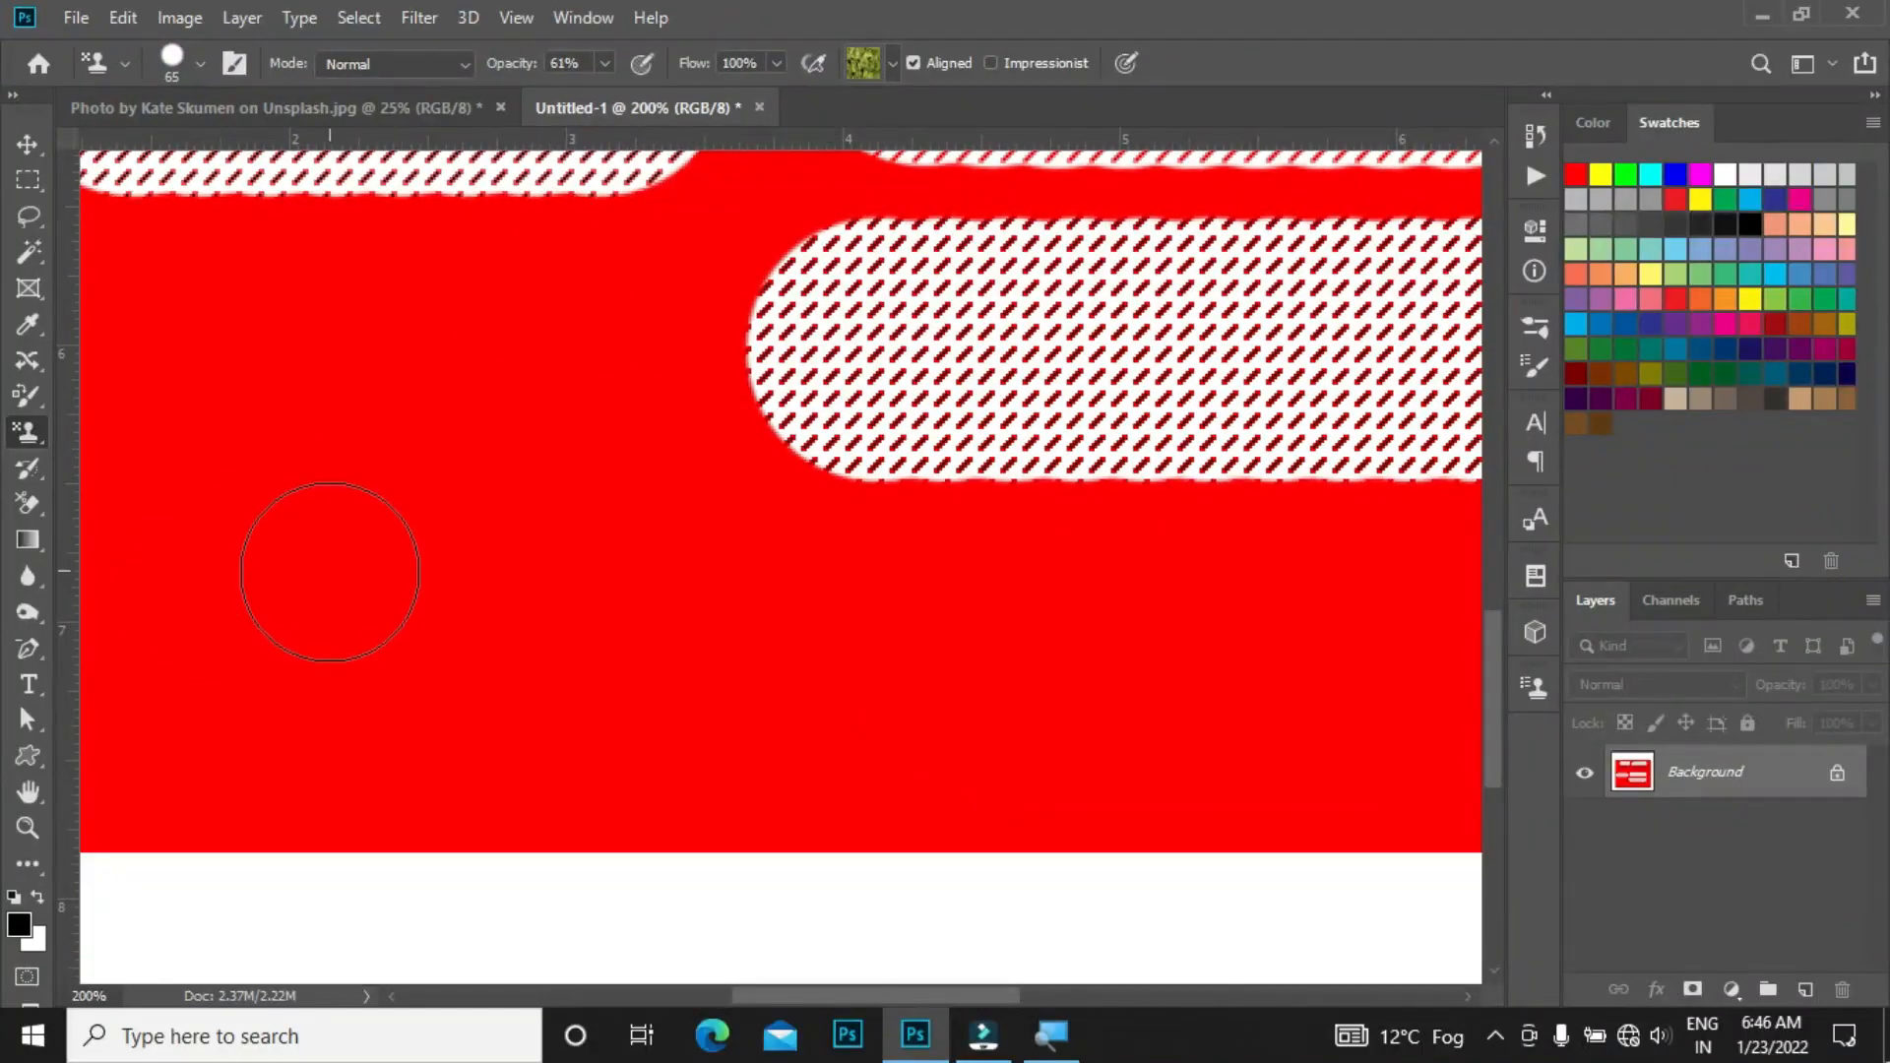
pyautogui.moveTo(330, 571); pyautogui.dragTo(738, 563)
pyautogui.hotkey('ctrl', 'z')
# Step: Load the Legacy Patterns library replacing the current set, paint a test stroke with it, and undo it
pyautogui.click(883, 64)
pyautogui.click(1019, 115)
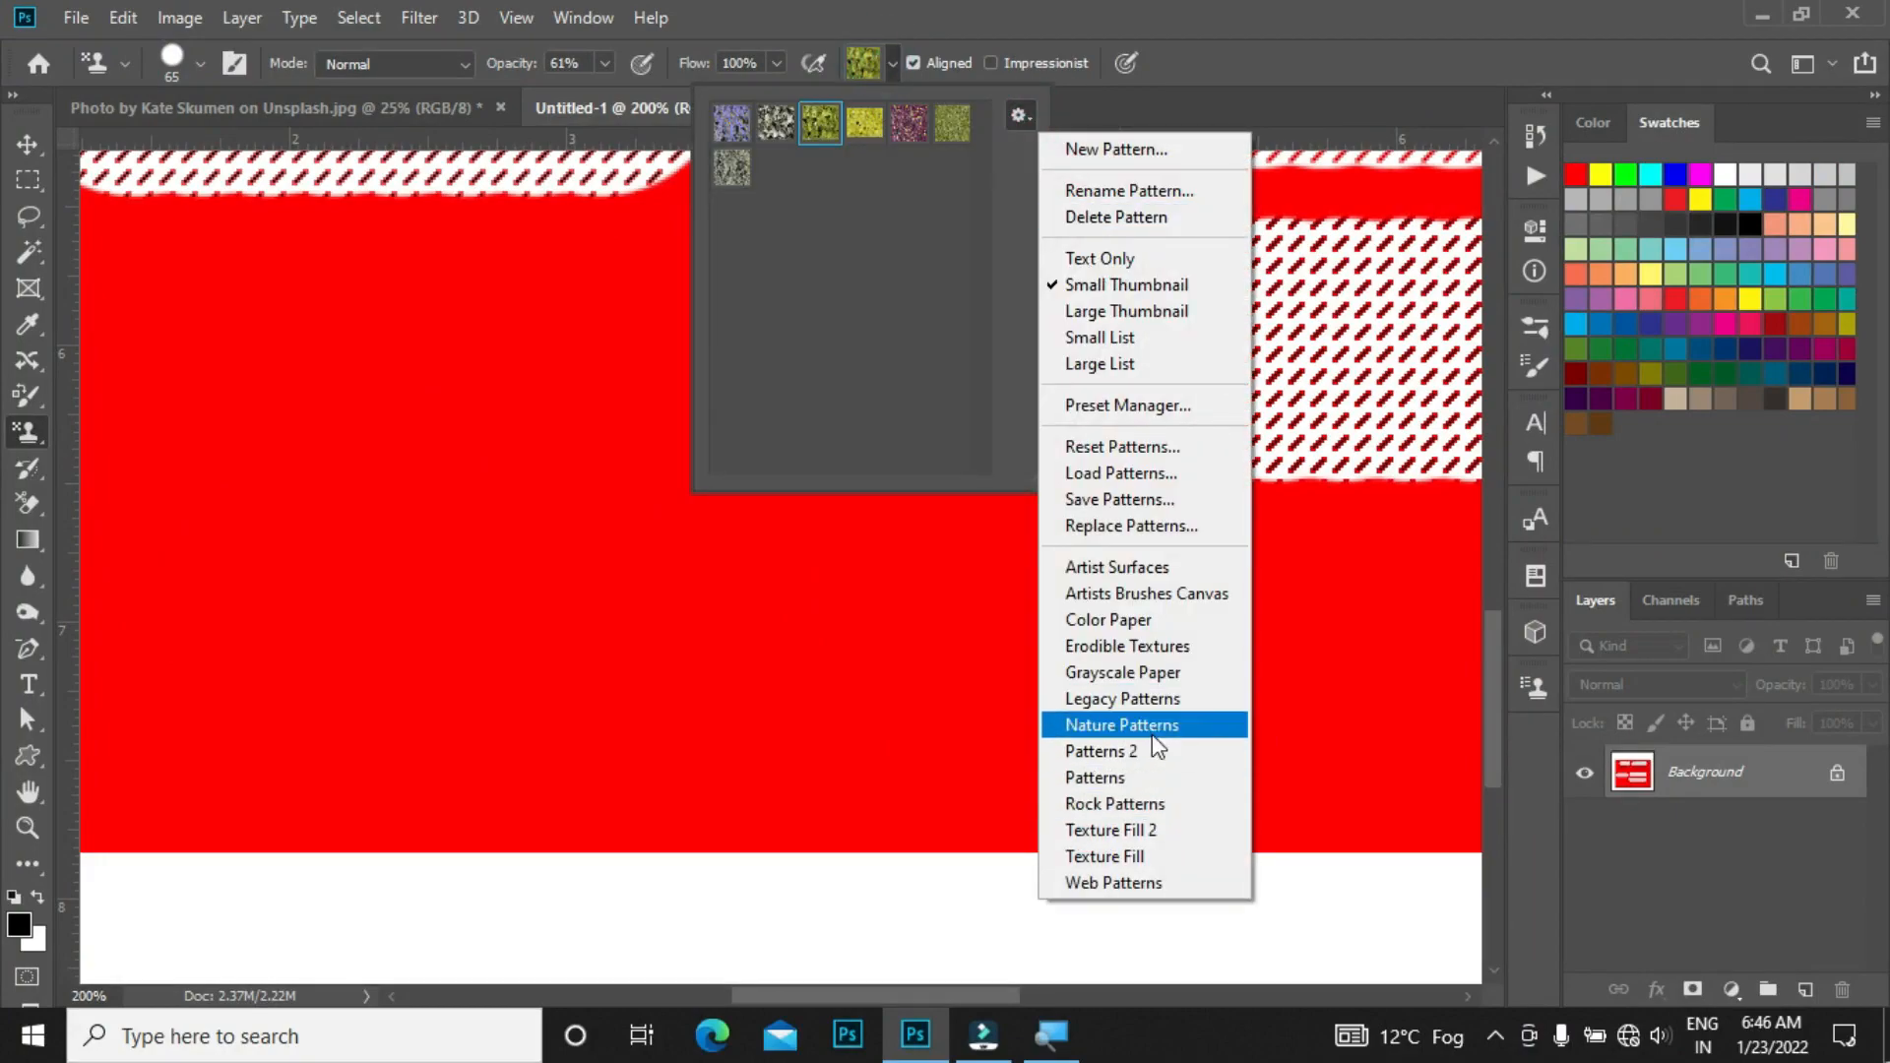
pyautogui.click(1152, 698)
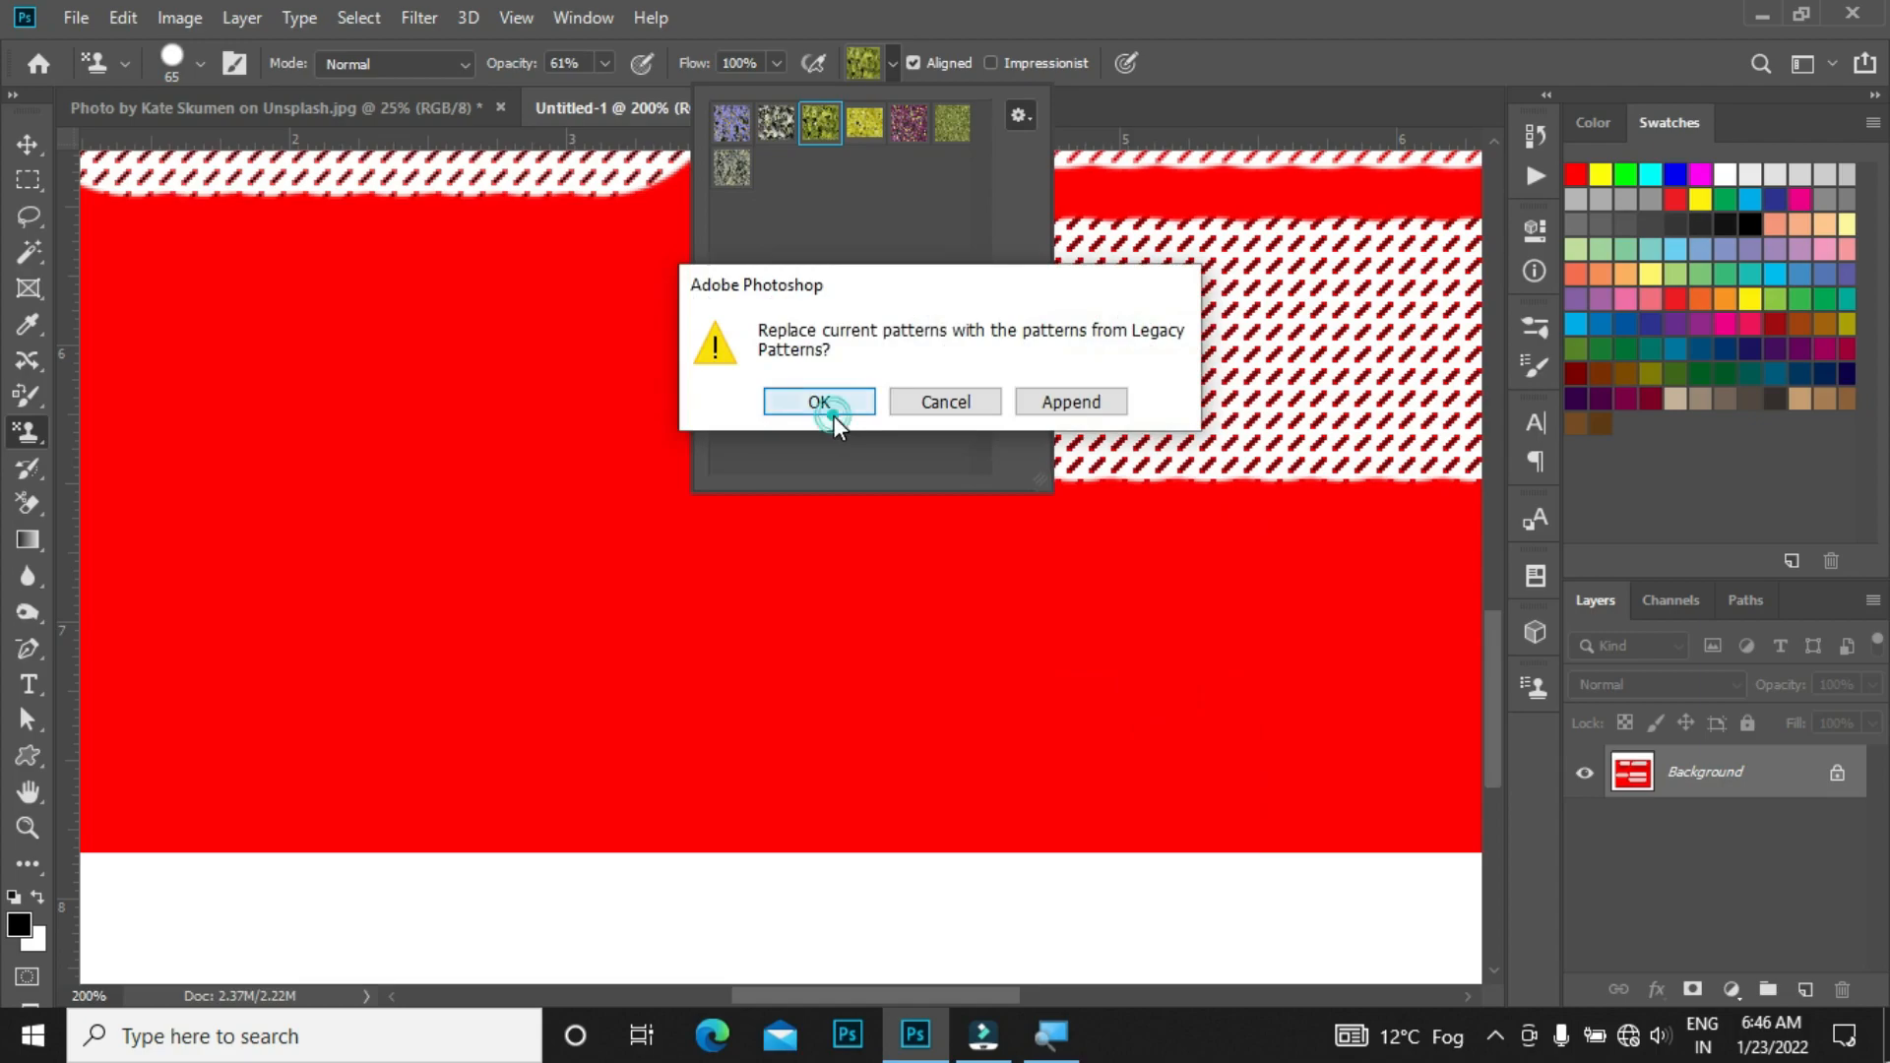
pyautogui.click(820, 402)
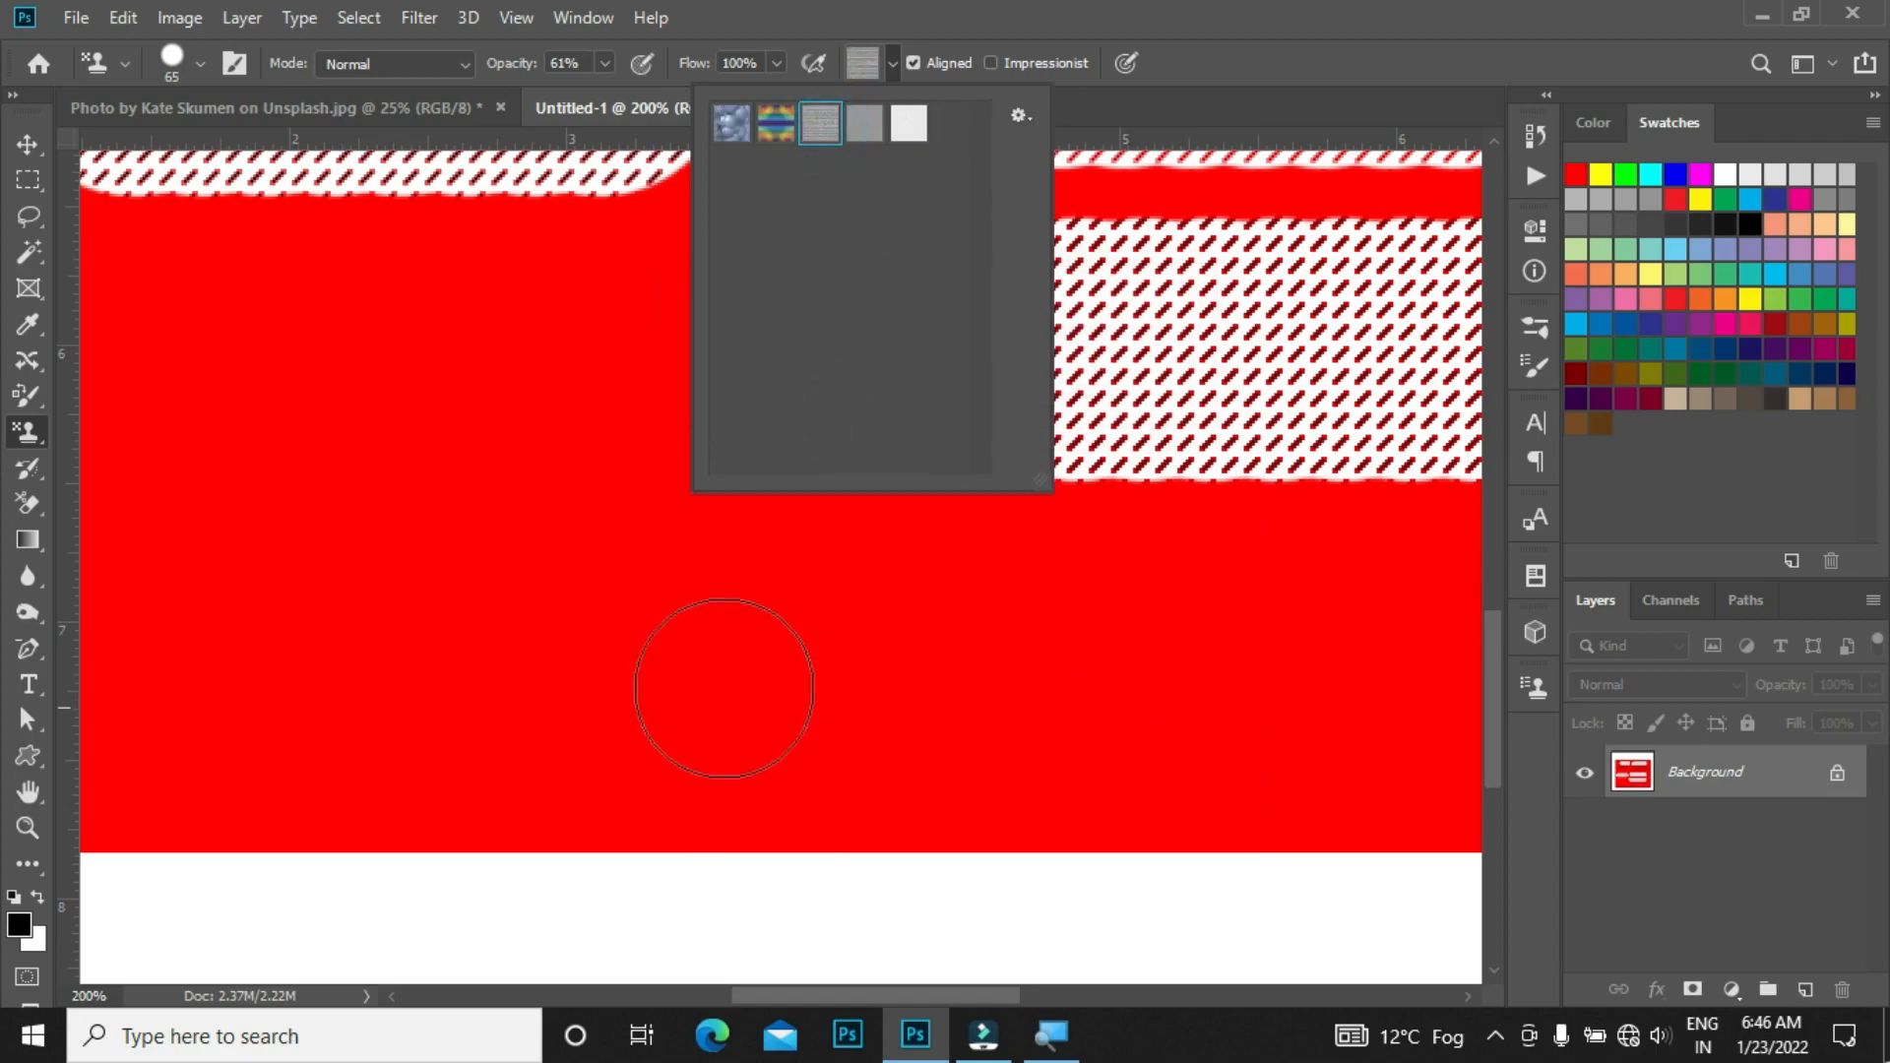
pyautogui.moveTo(622, 673); pyautogui.dragTo(1225, 689)
pyautogui.hotkey('ctrl', 'z')
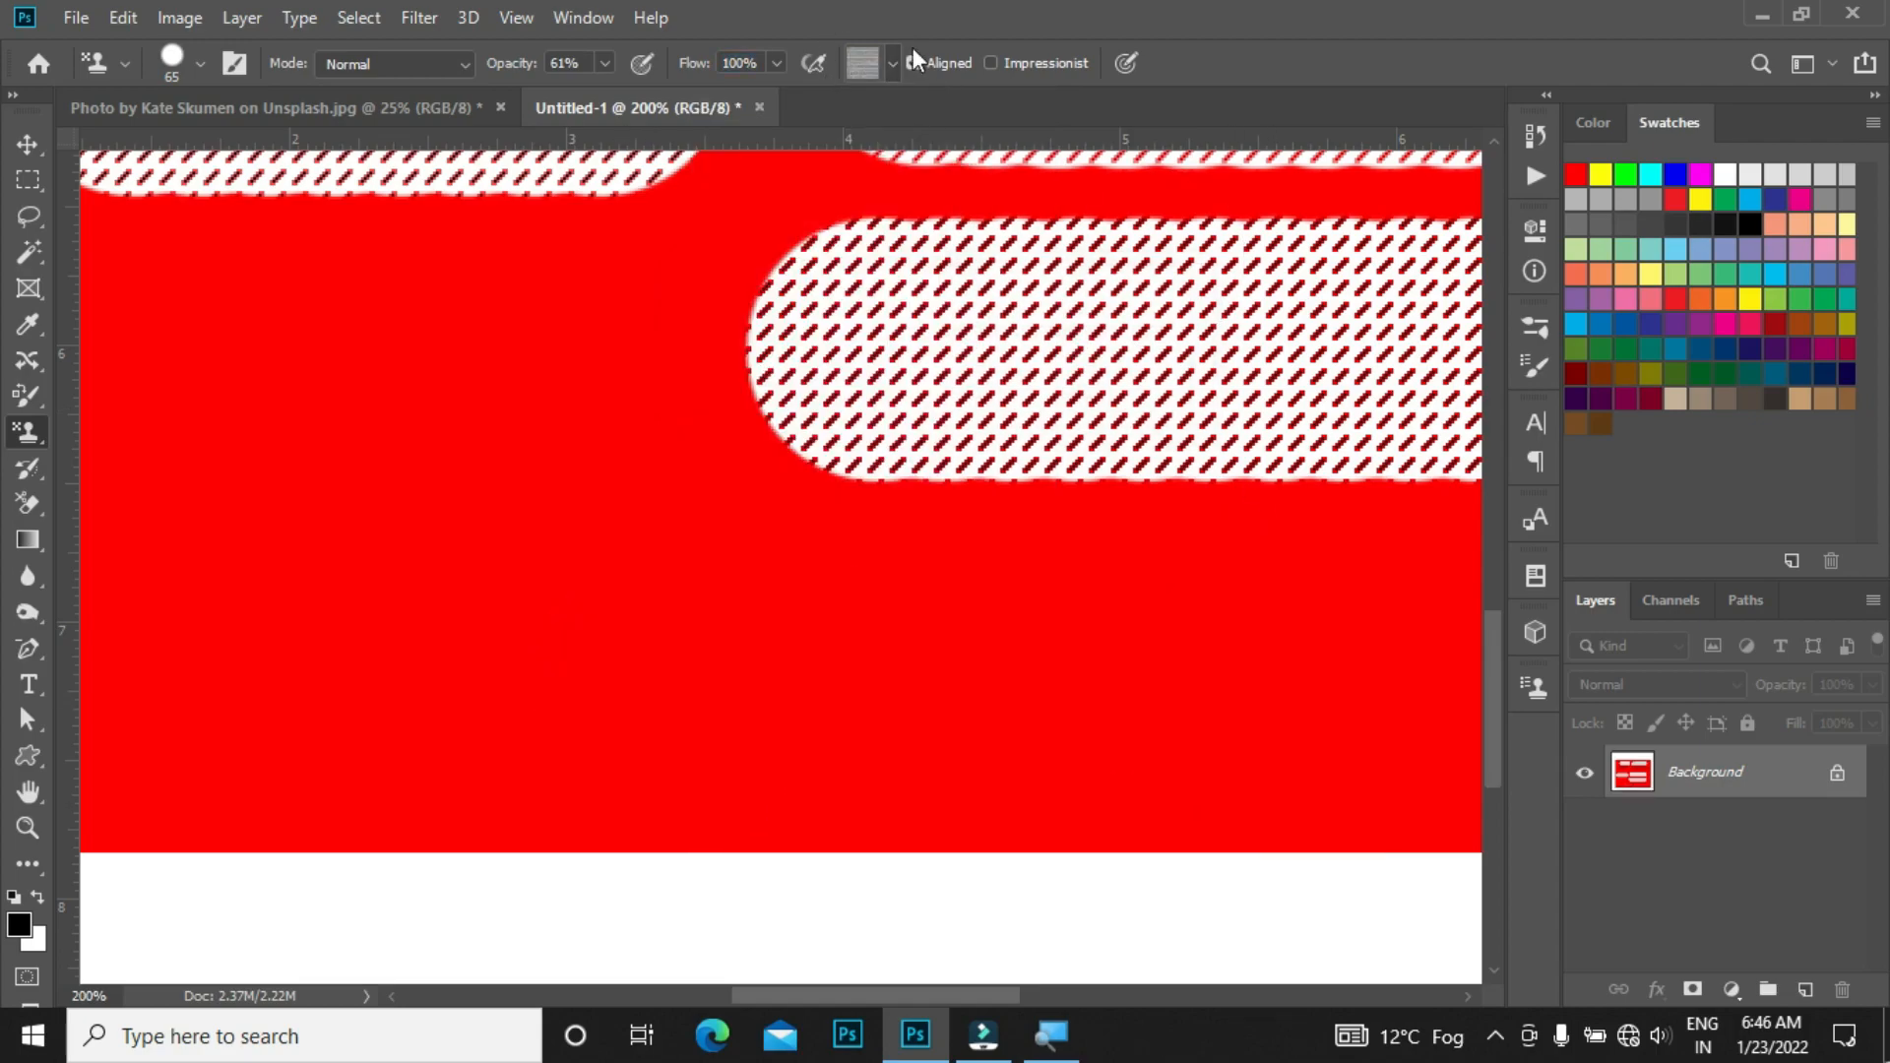
# Step: Load the Texture Fill 2 library into the pattern picker, replacing the current patterns
pyautogui.click(896, 63)
pyautogui.click(1018, 113)
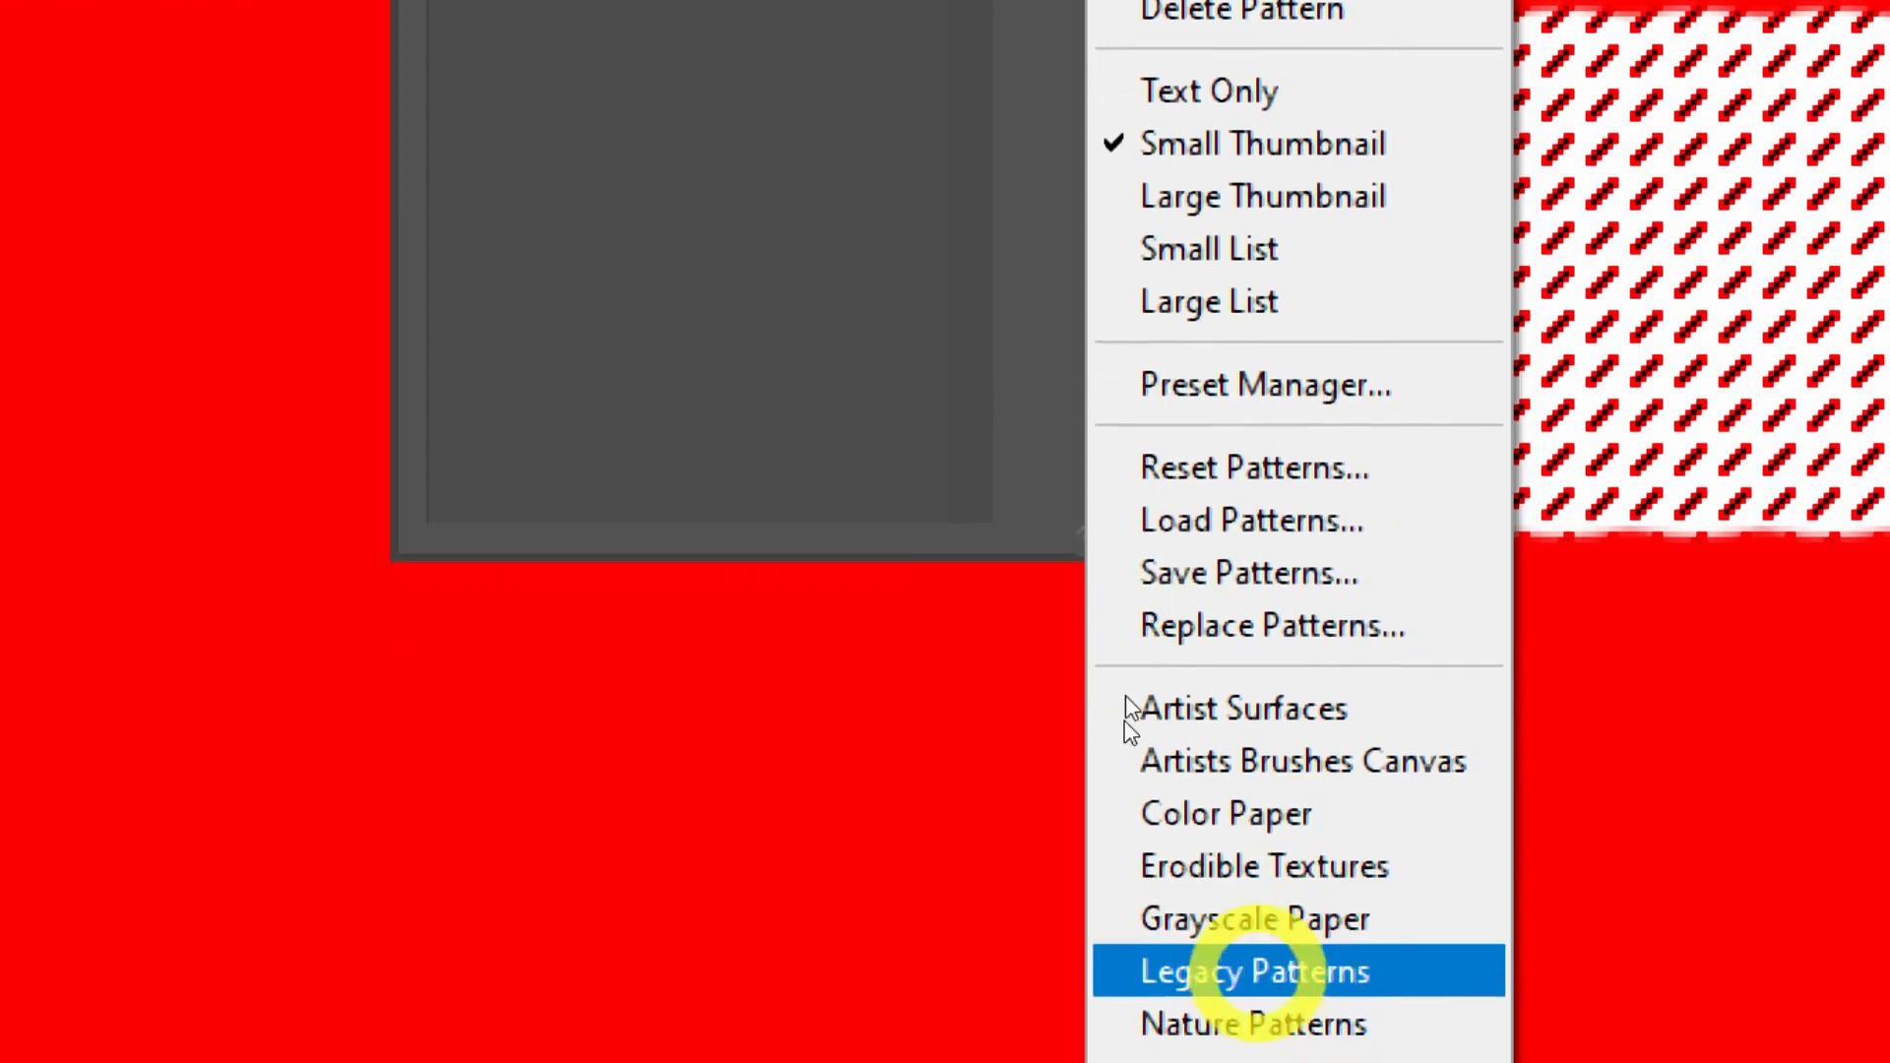
pyautogui.click(1251, 1009)
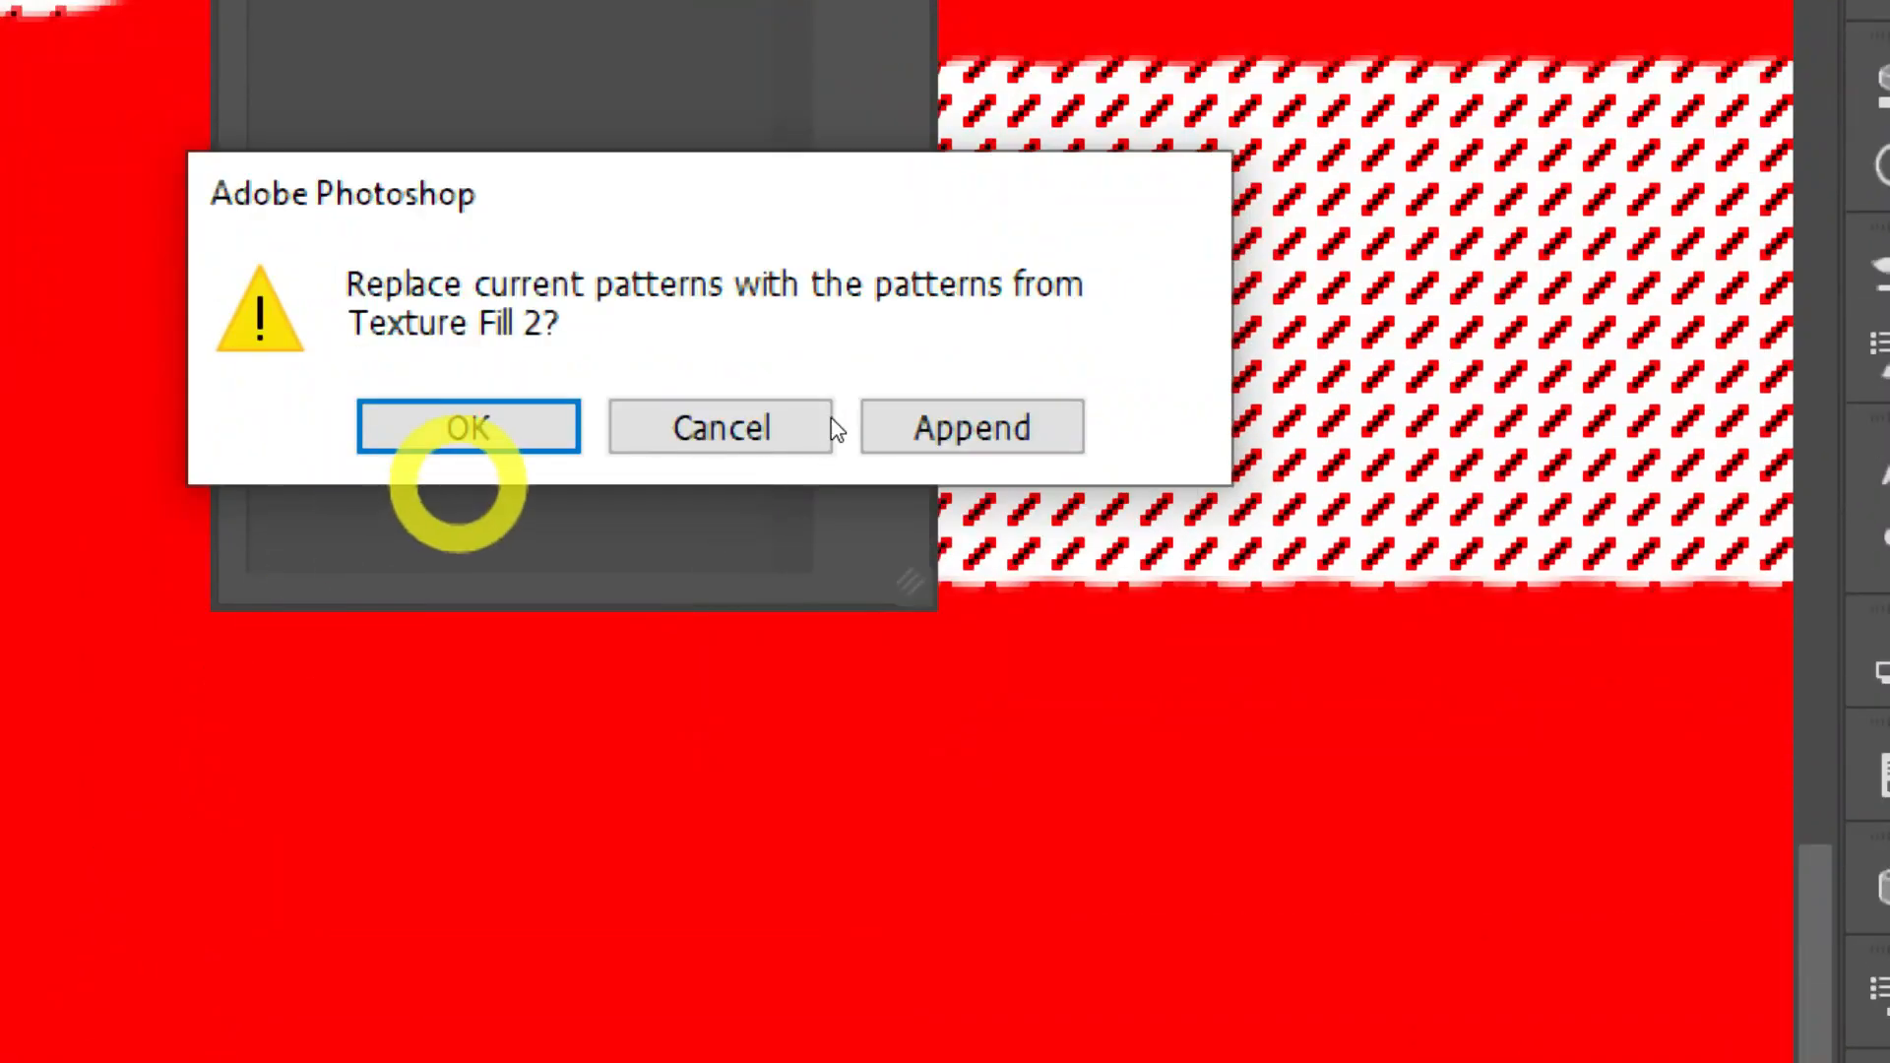
pyautogui.click(510, 738)
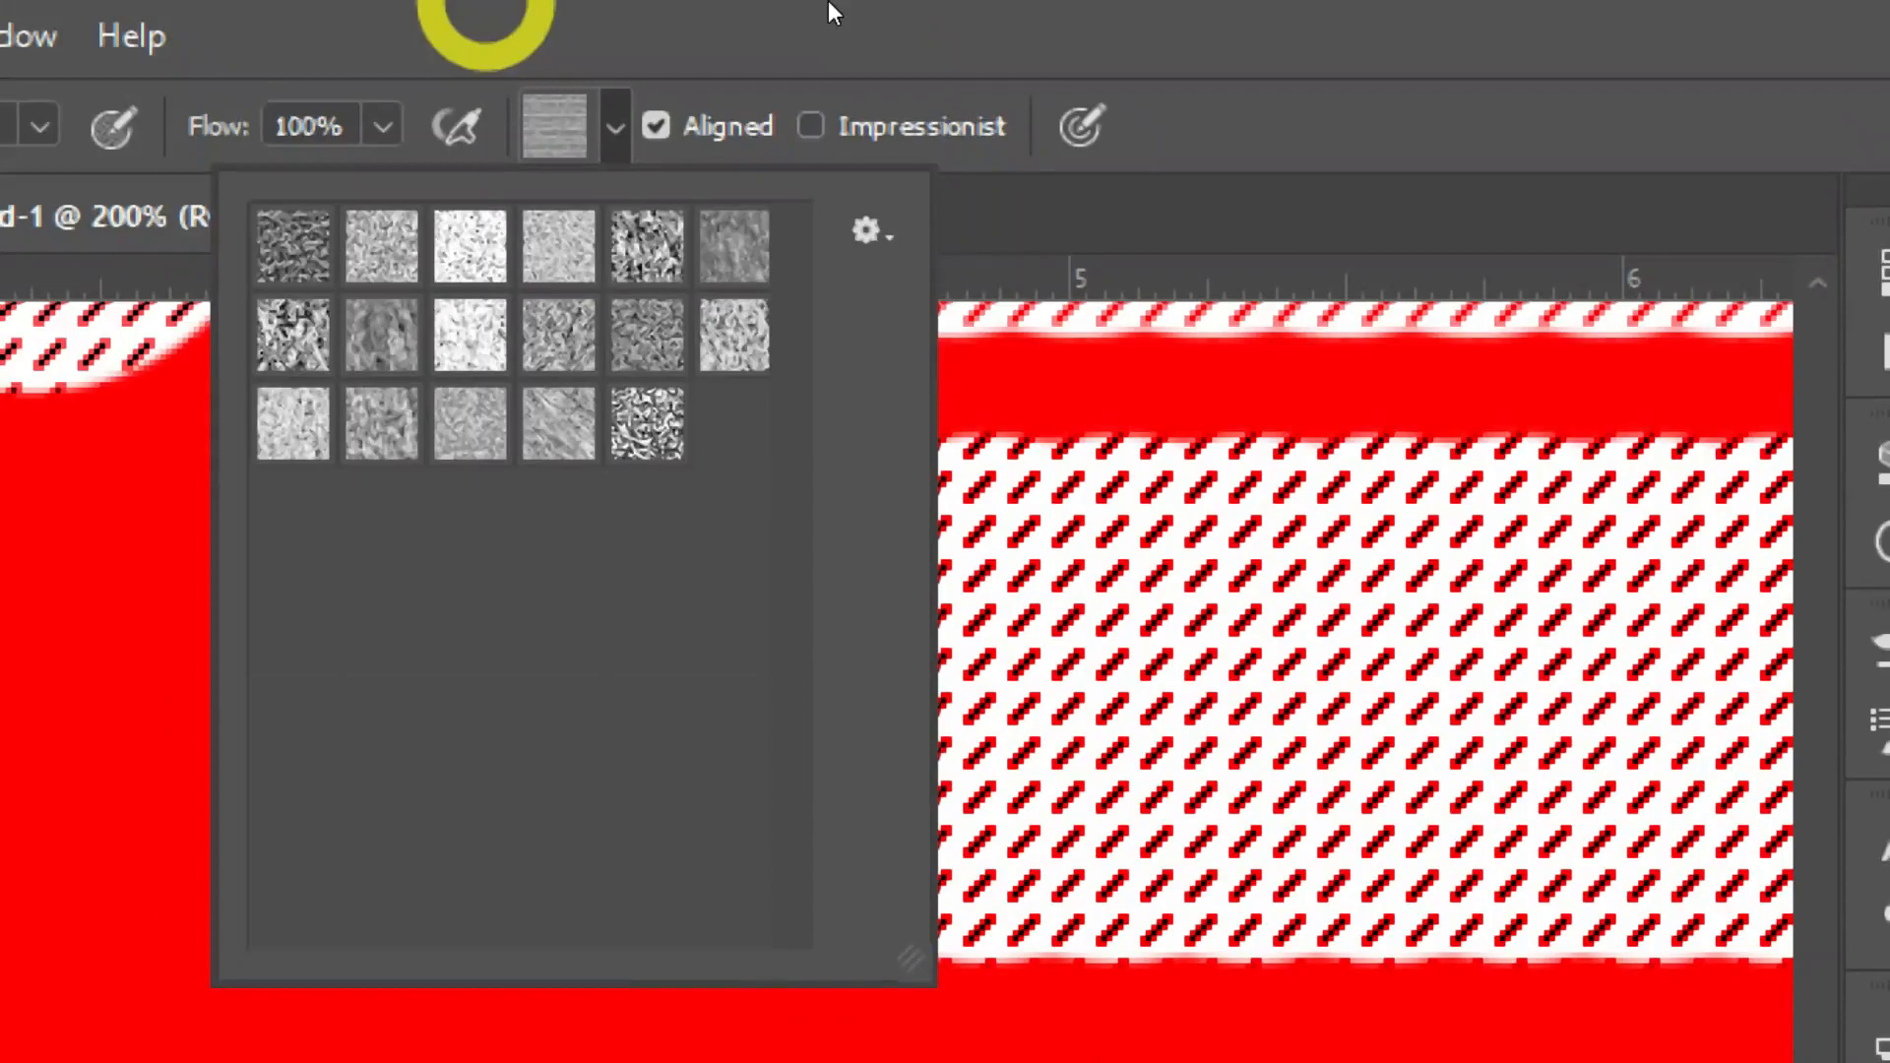
# Step: Reset the pattern picker to the default patterns
pyautogui.click(888, 57)
pyautogui.click(614, 126)
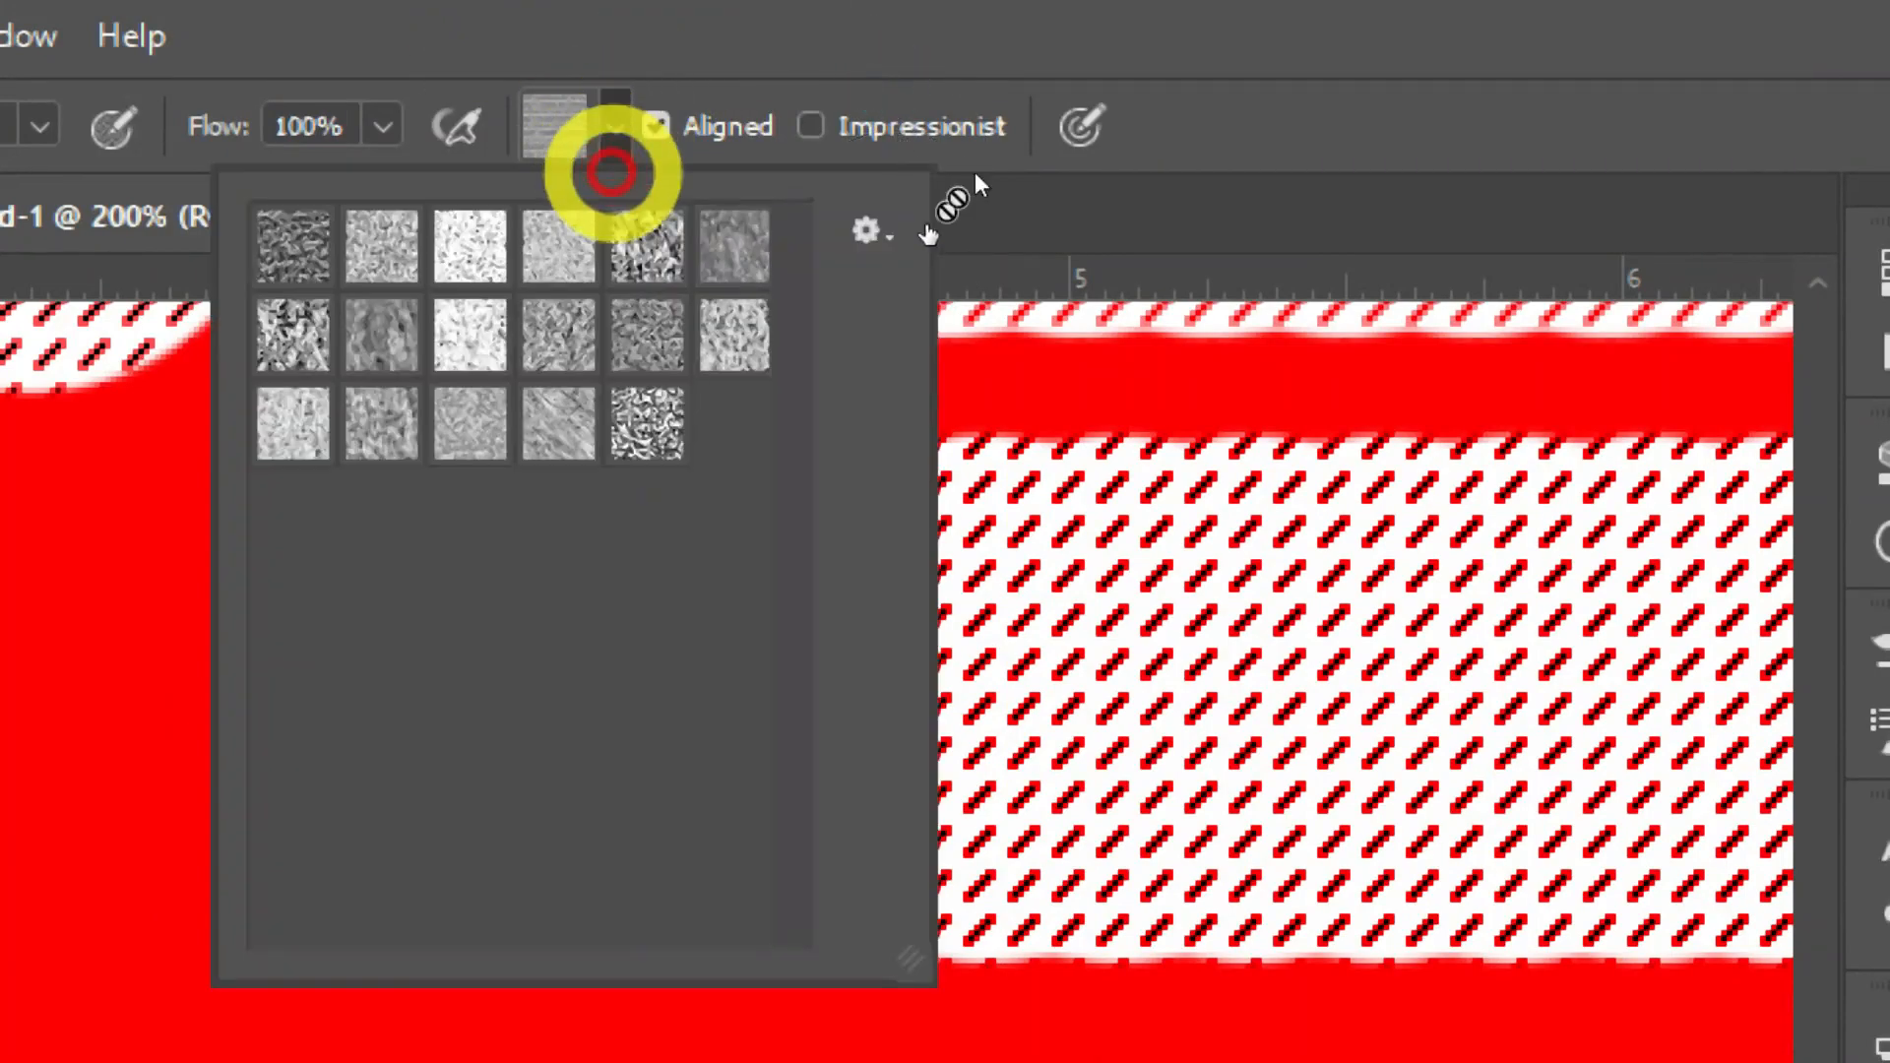
pyautogui.click(867, 231)
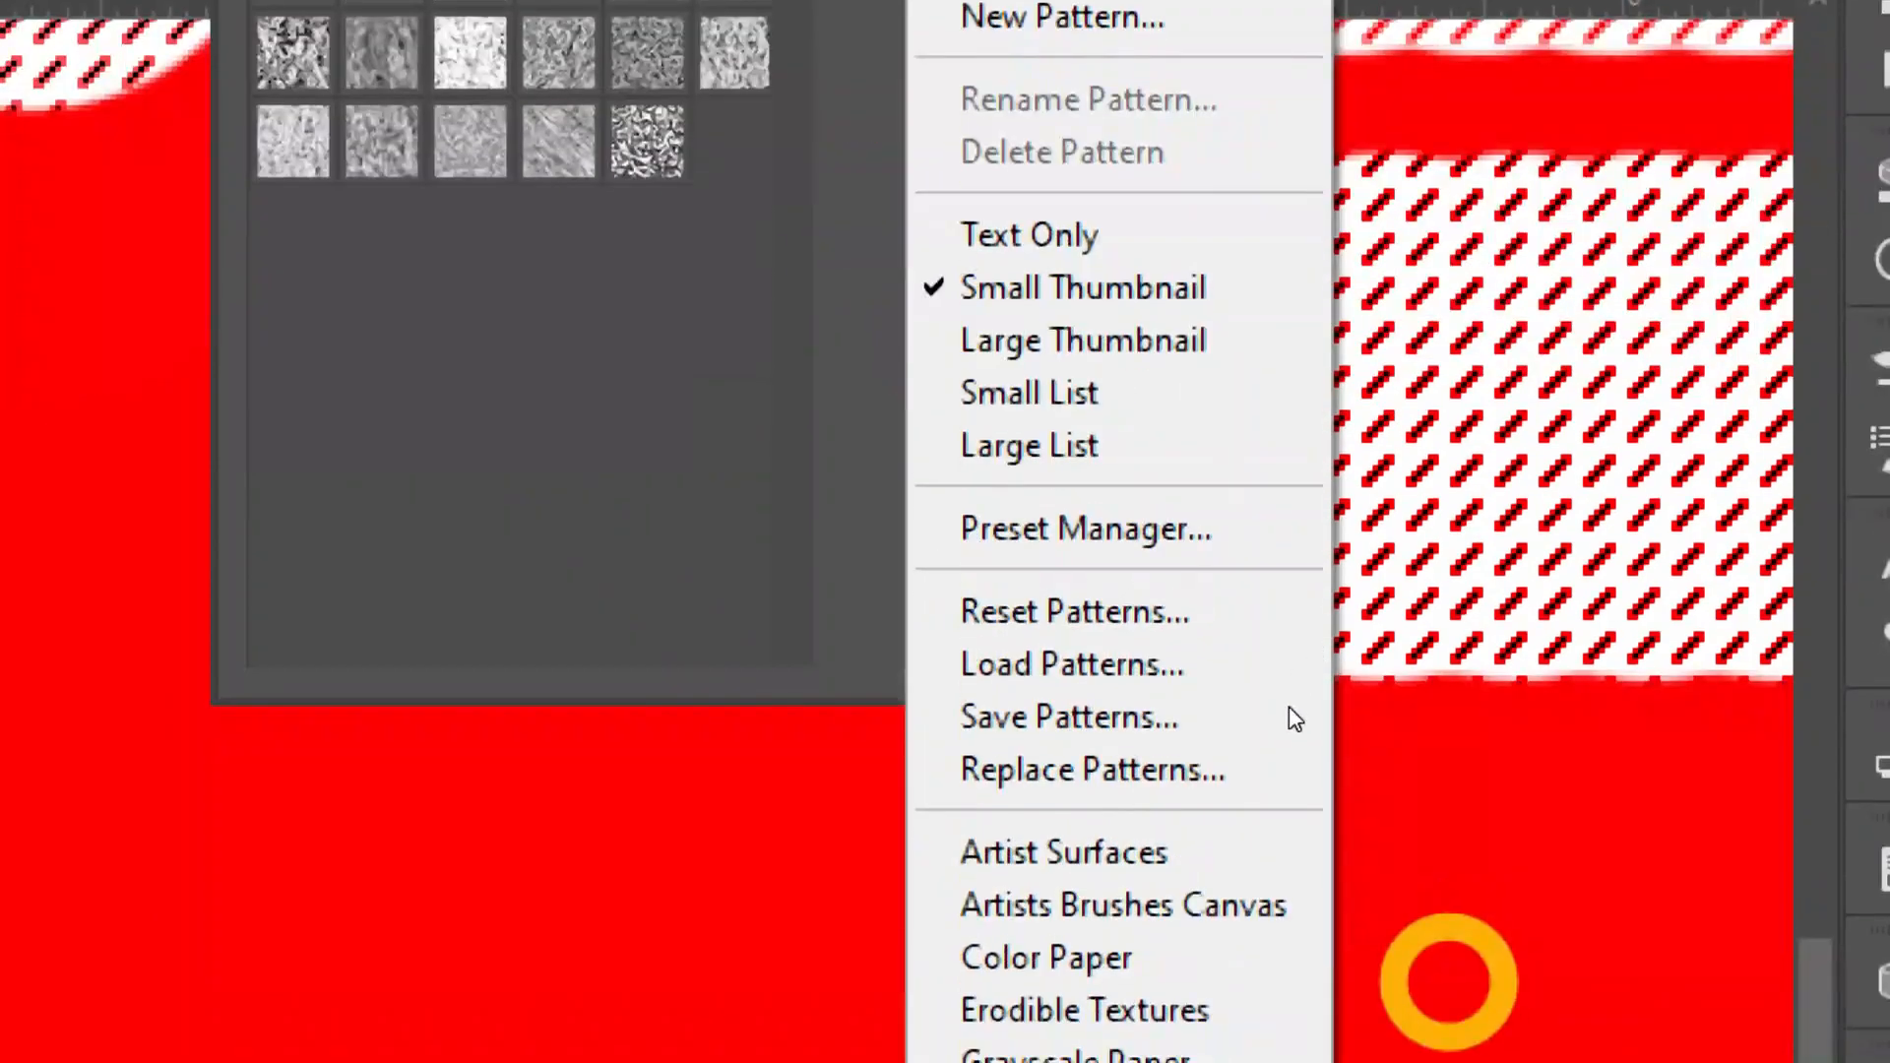
pyautogui.click(1030, 458)
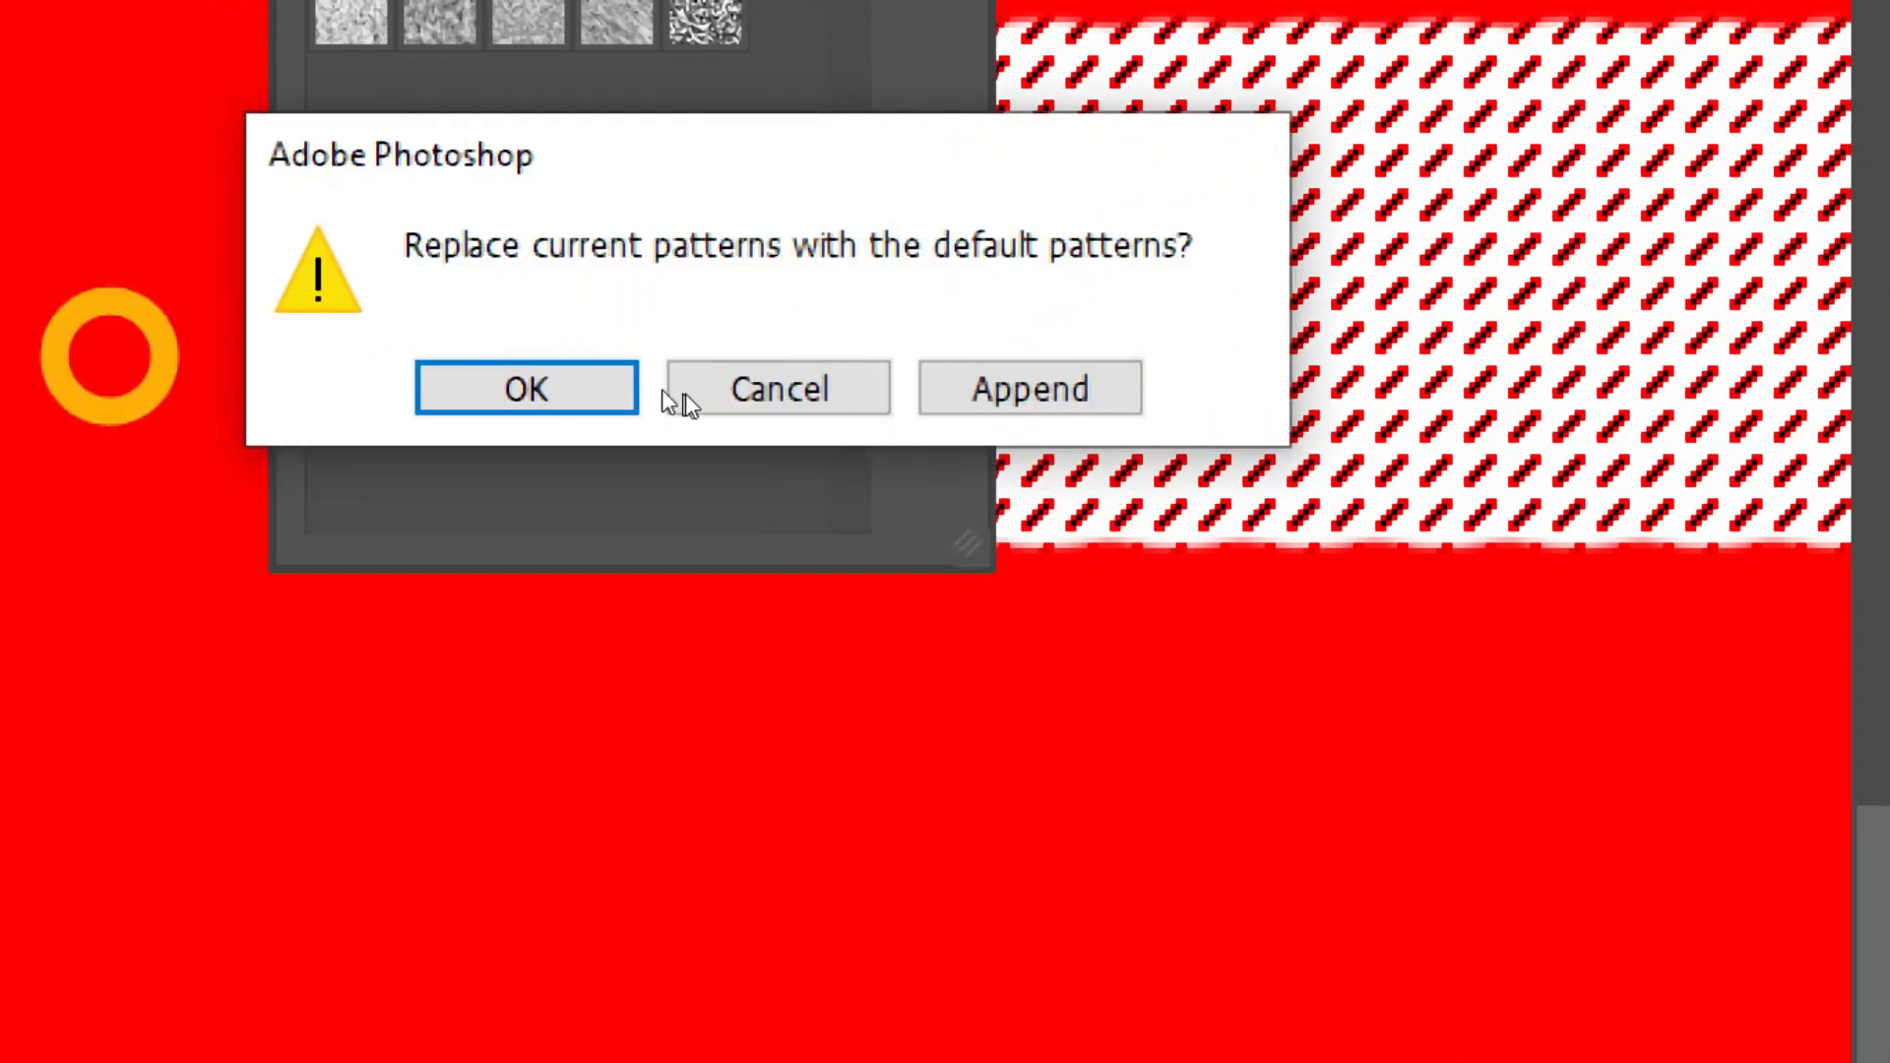
pyautogui.click(500, 388)
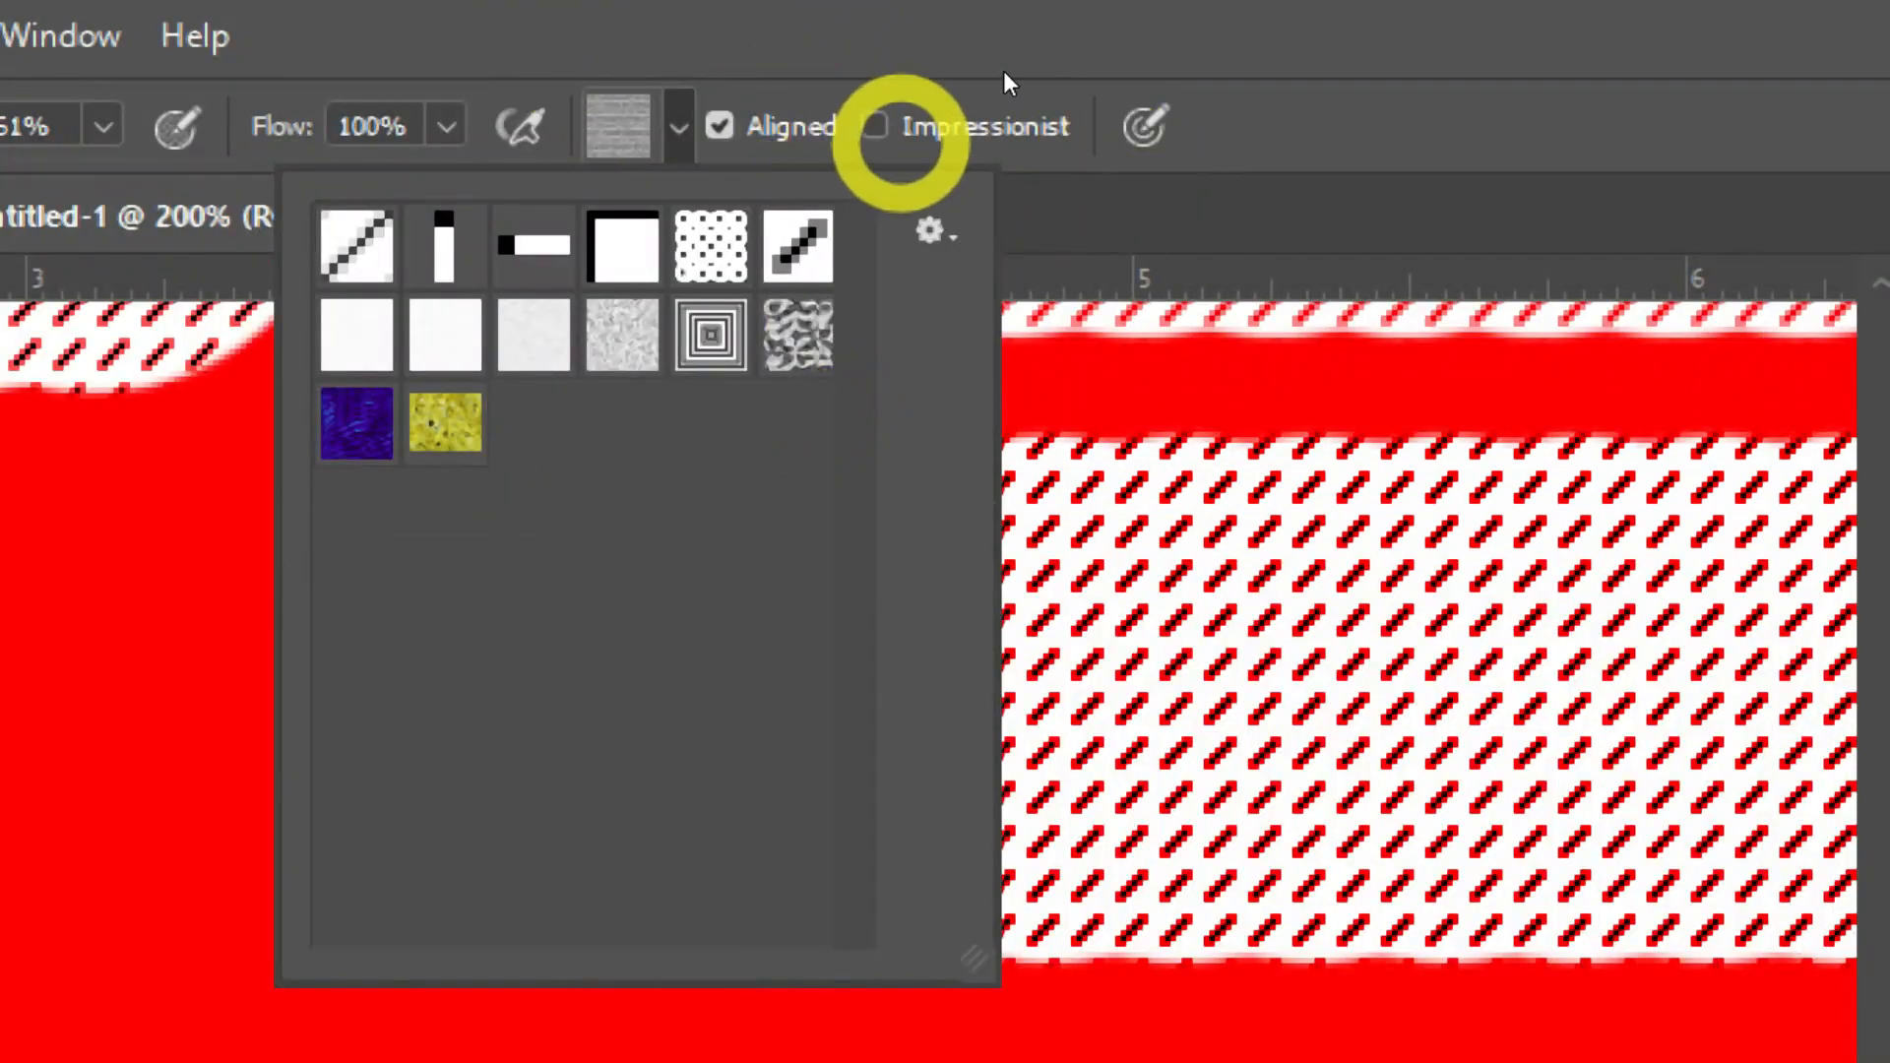
# Step: Try a test stroke with Impressionist enabled, undo it, and switch Impressionist off again
pyautogui.click(876, 127)
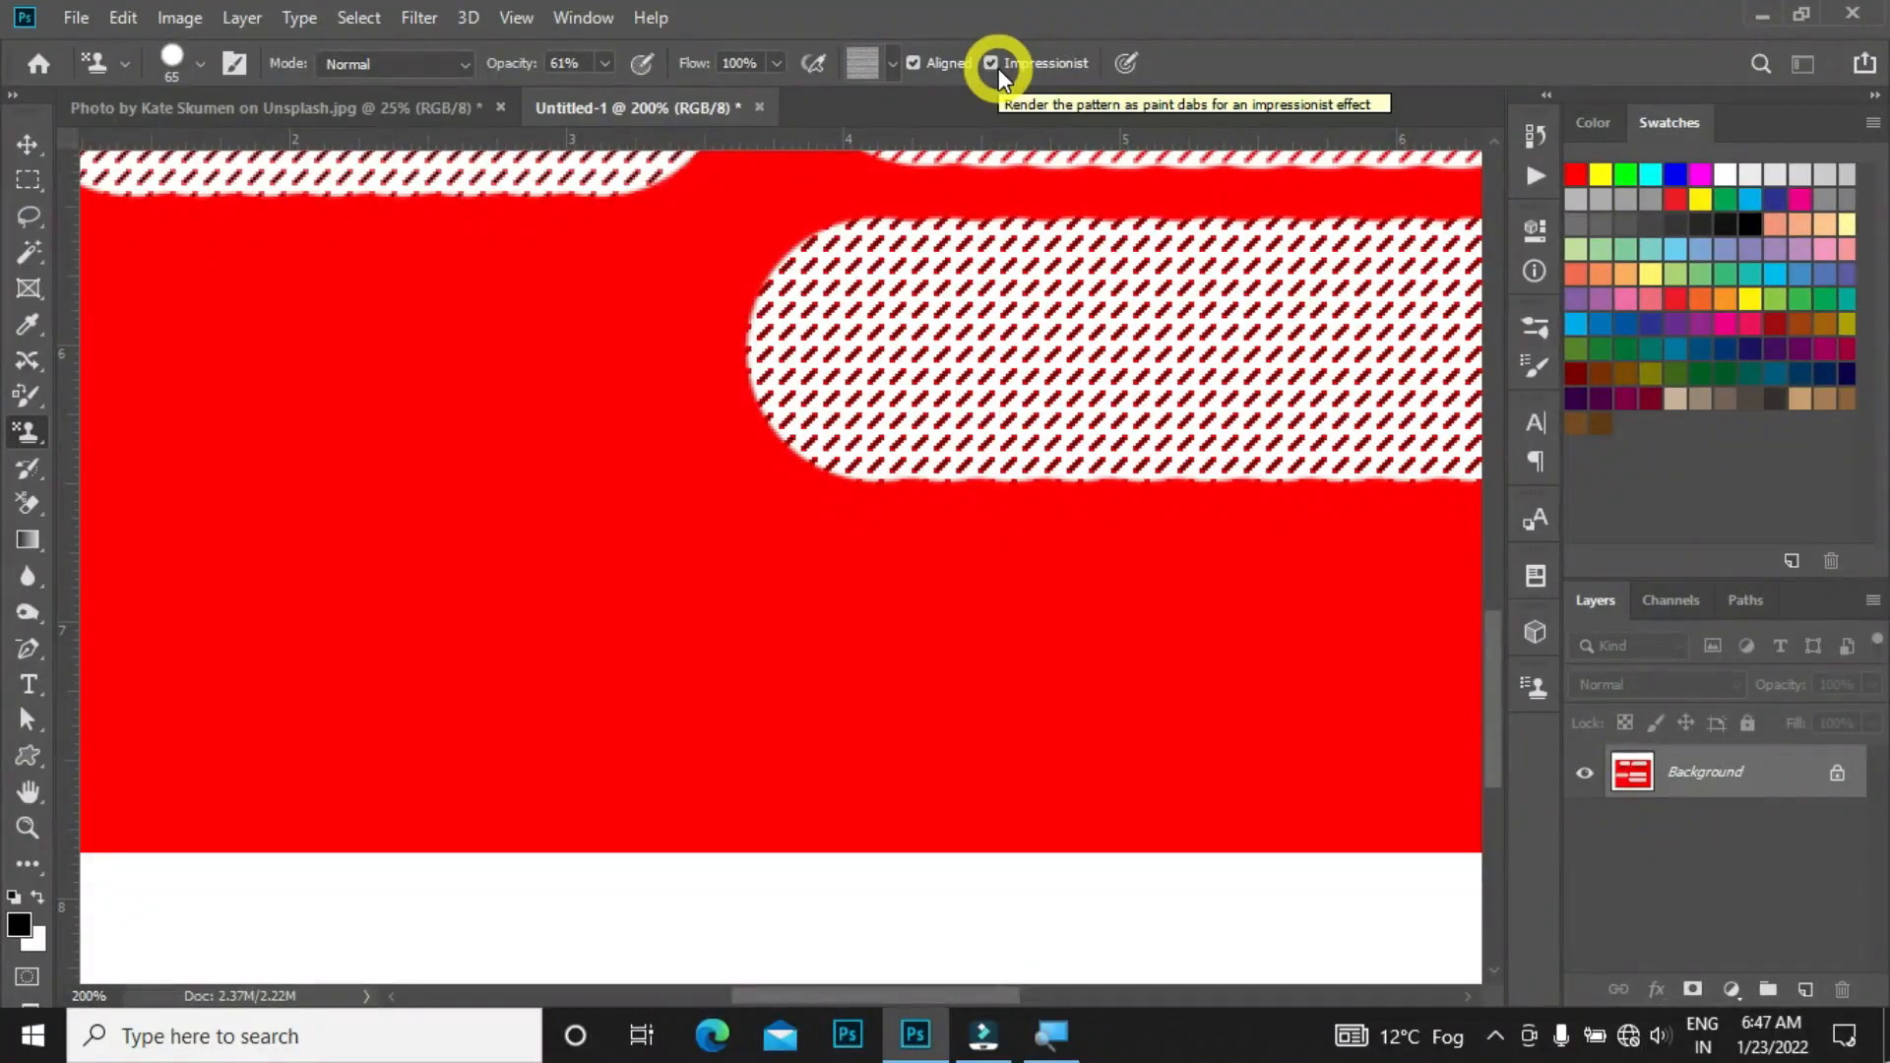
pyautogui.moveTo(613, 622)
pyautogui.mouseDown()
pyautogui.moveTo(985, 562)
pyautogui.moveTo(1083, 637)
pyautogui.moveTo(827, 780)
pyautogui.mouseUp()
pyautogui.hotkey('ctrl', 'z')
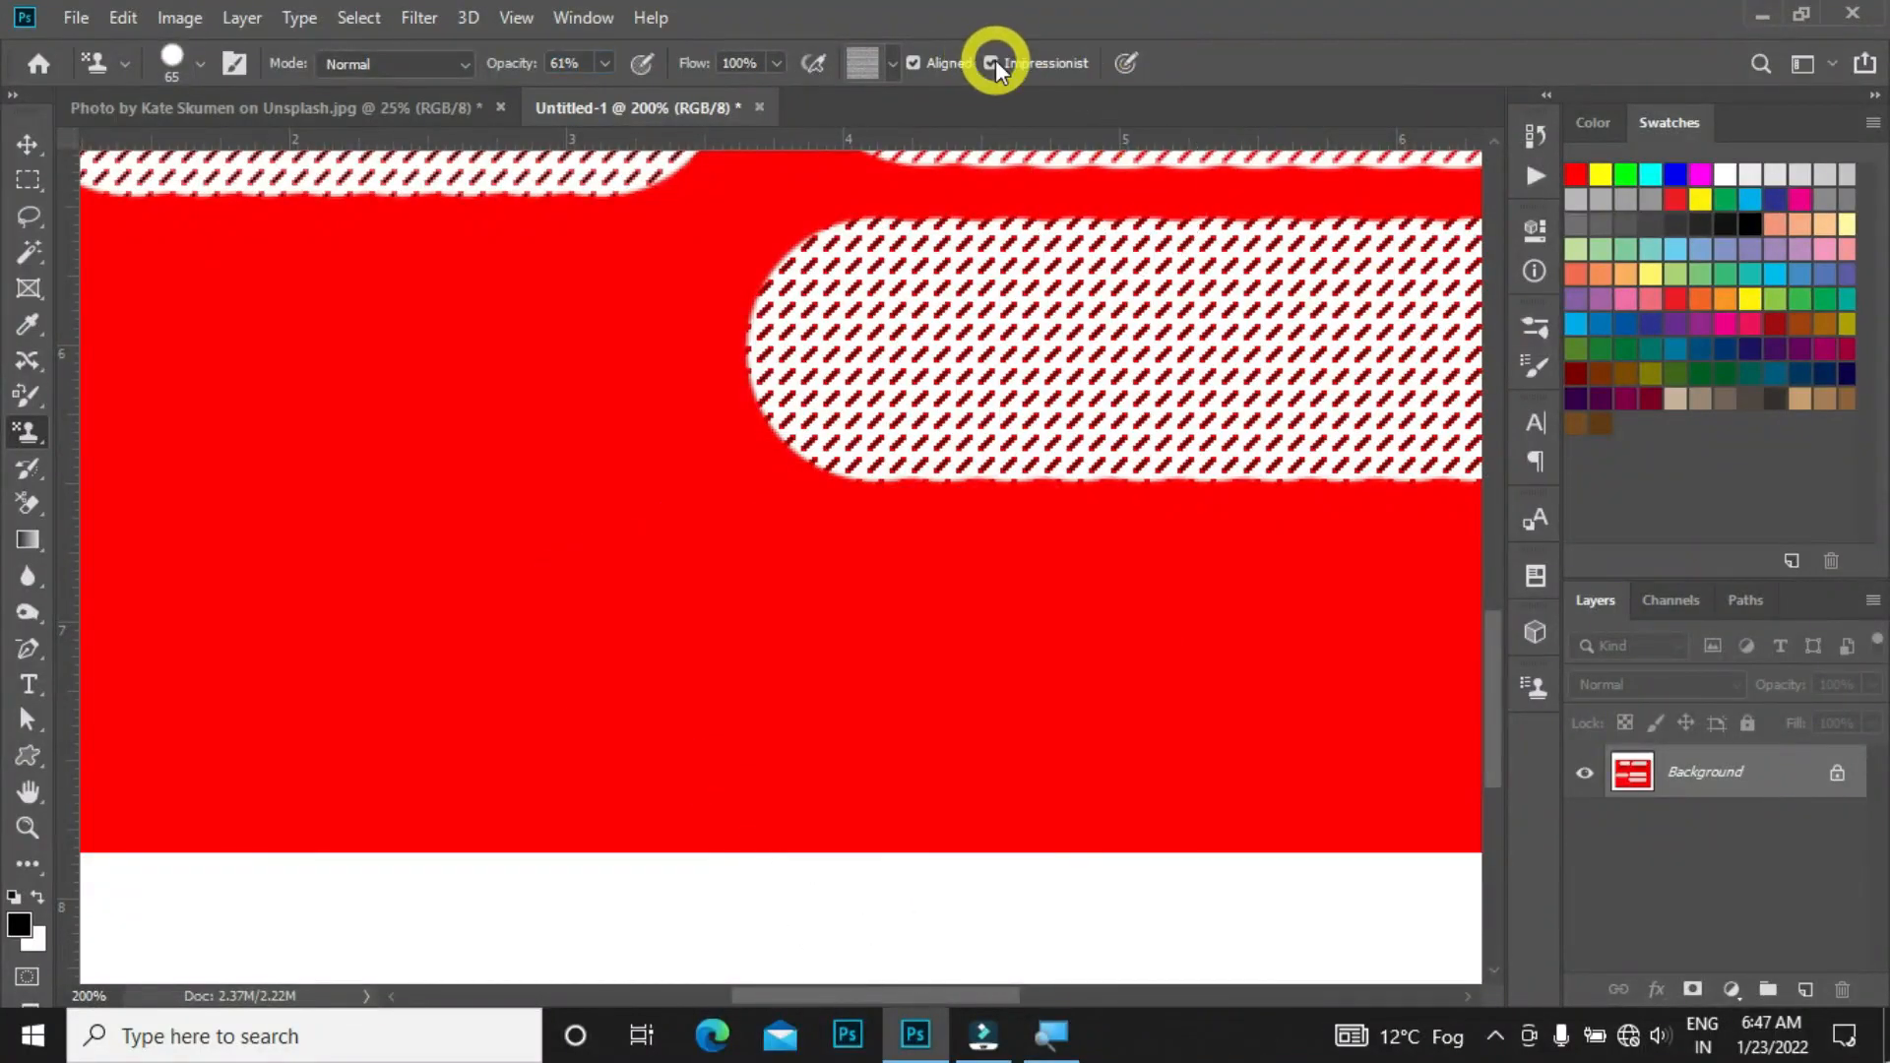
pyautogui.click(997, 54)
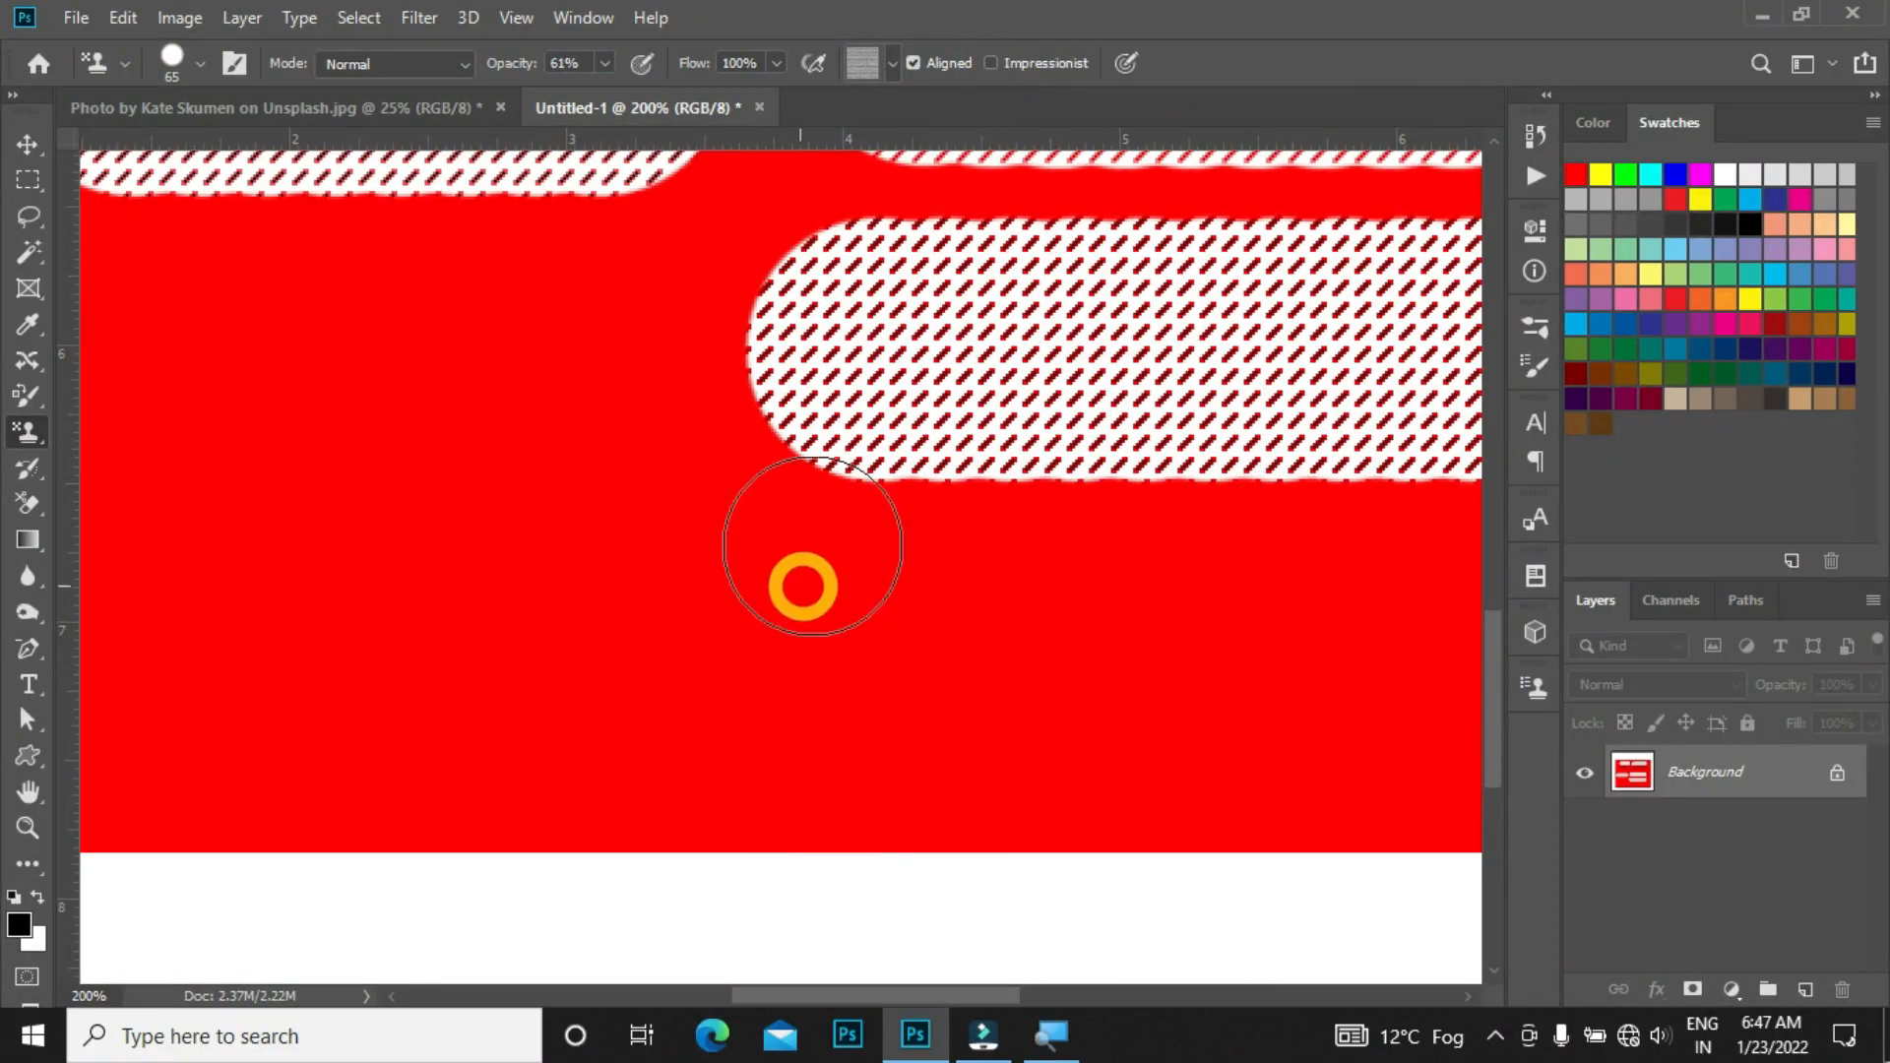
pyautogui.click(382, 68)
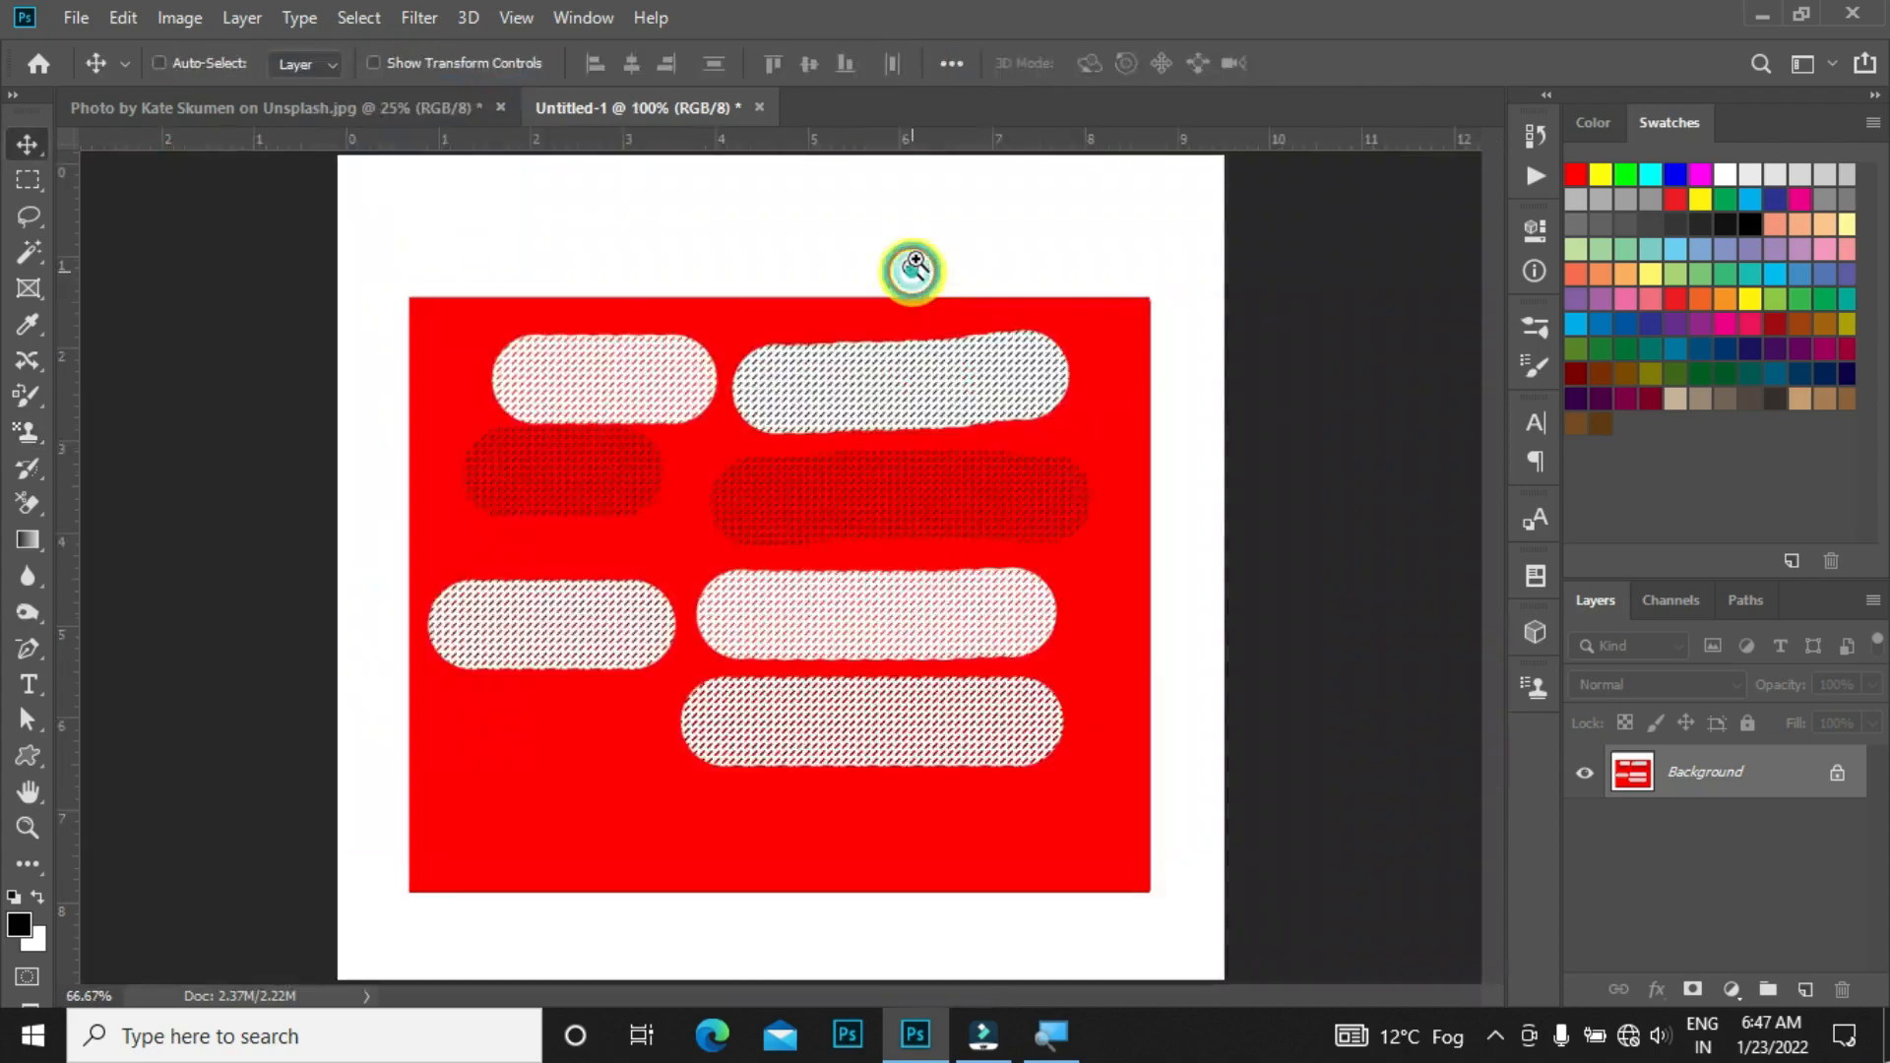
pyautogui.scroll(5, 907, 286)
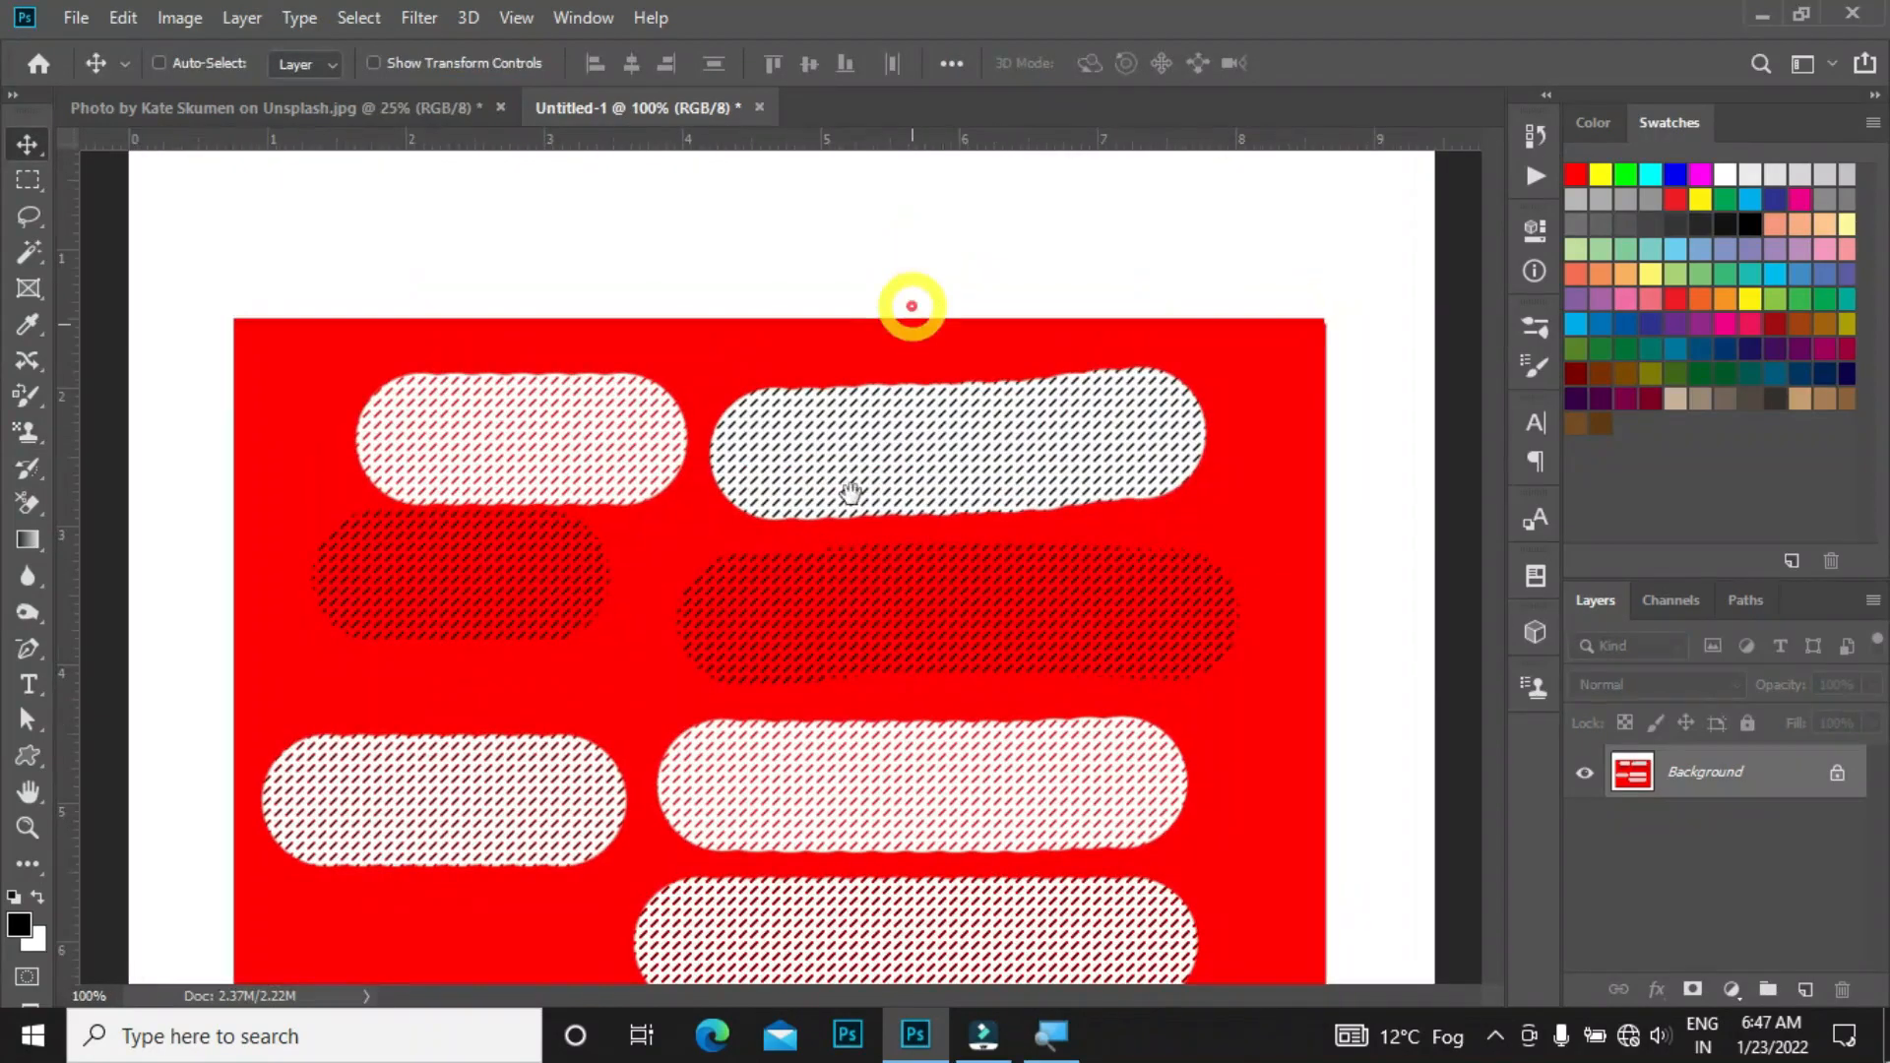
pyautogui.scroll(-1, 810, 472)
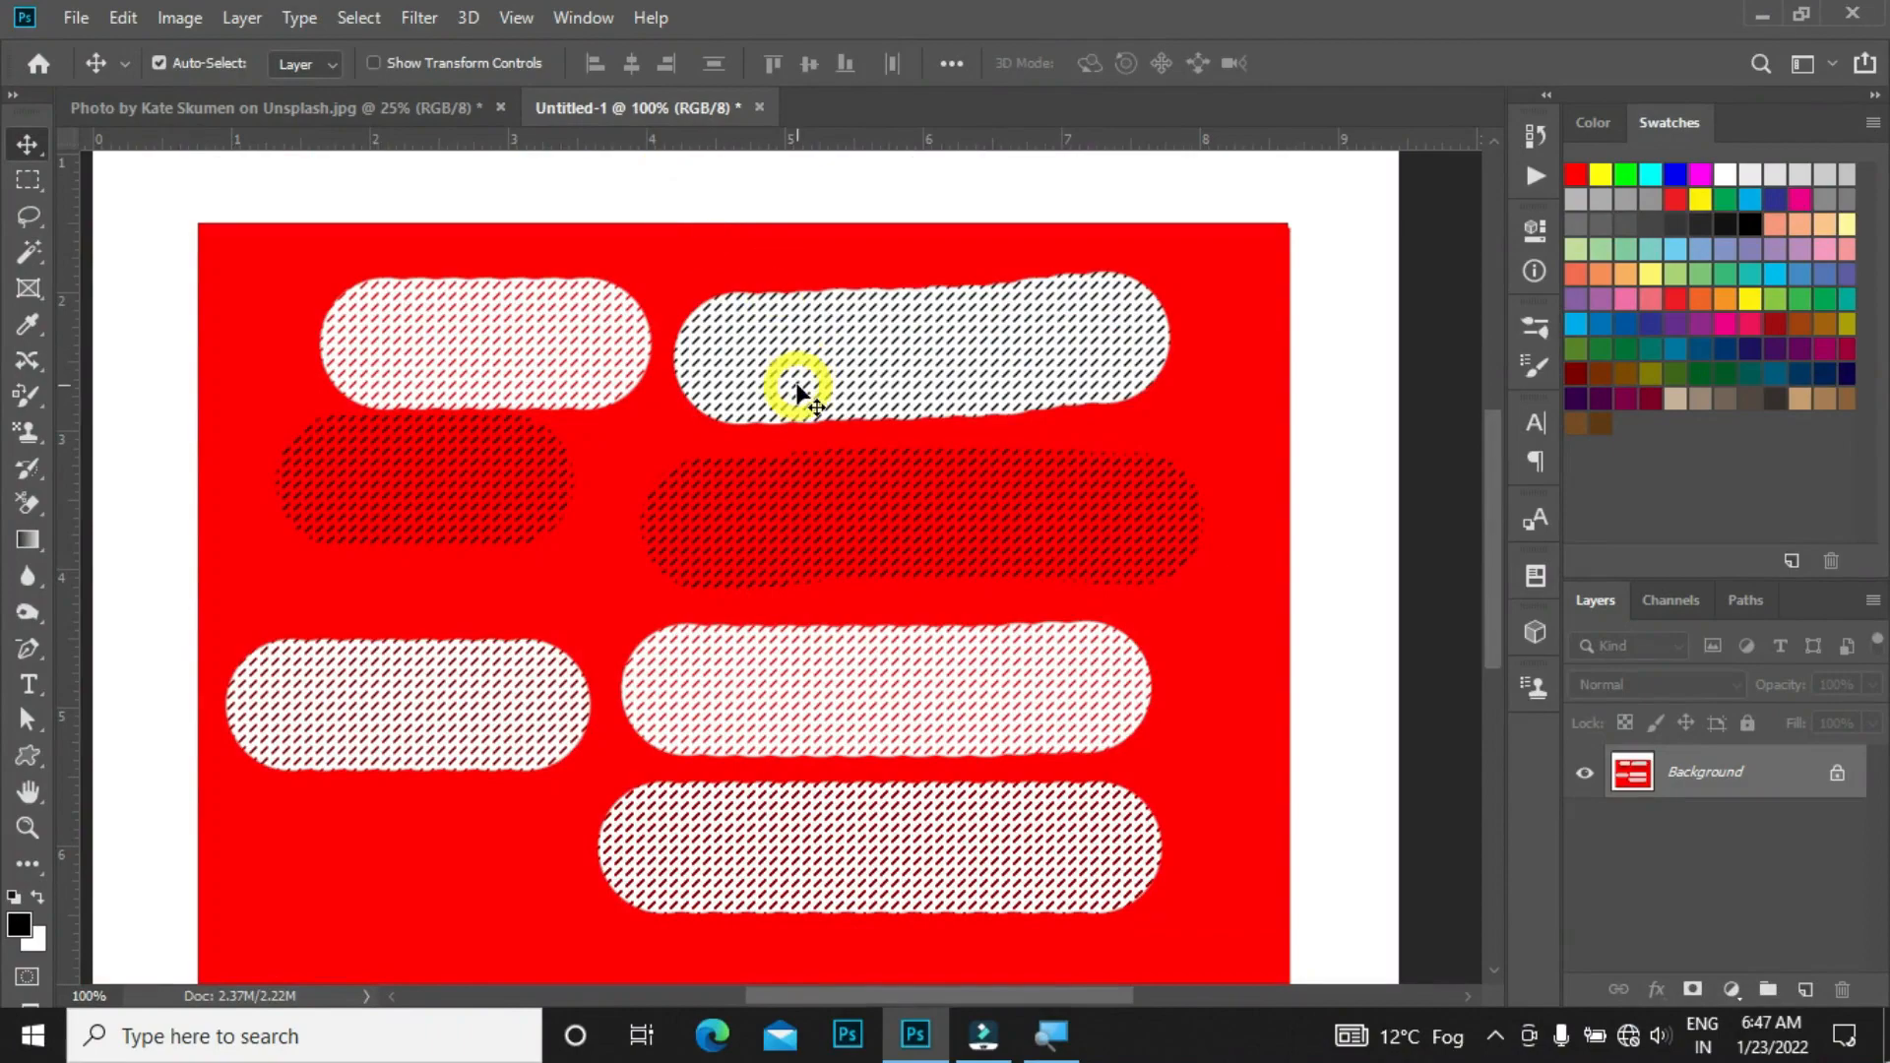
pyautogui.press('s')
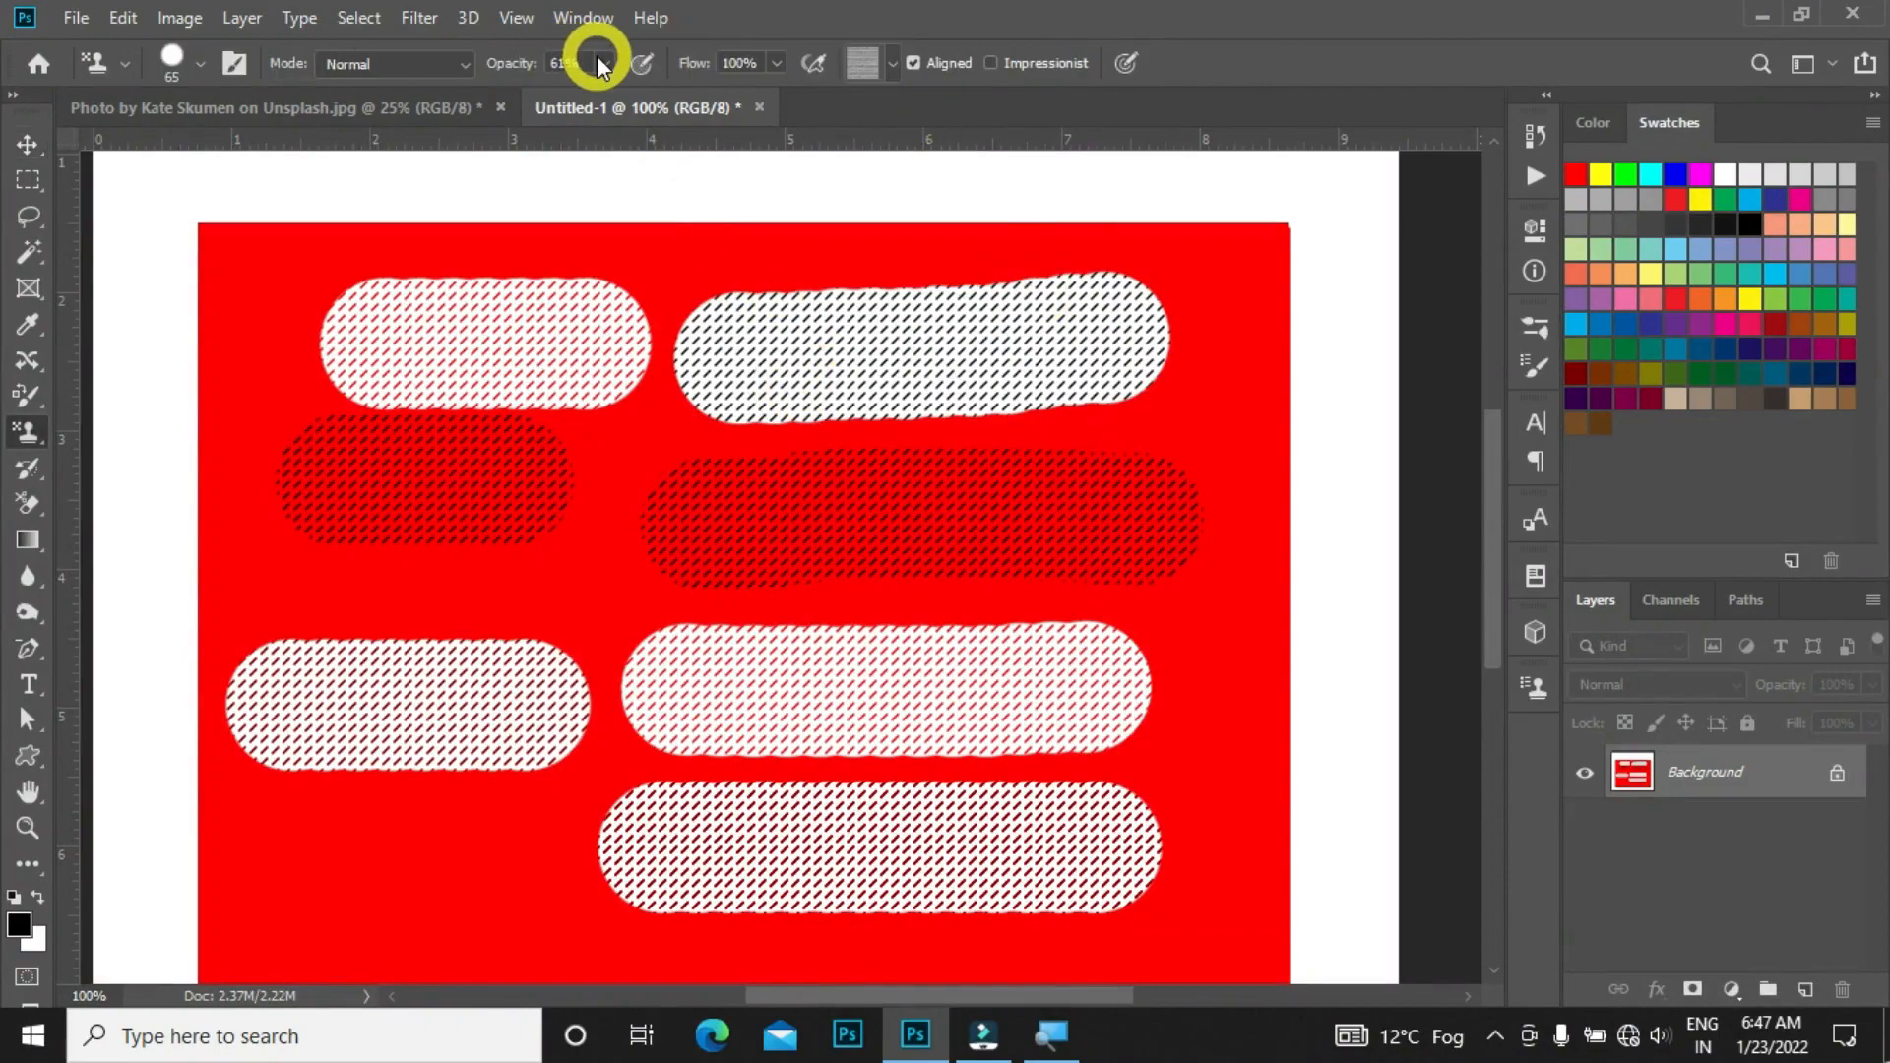
pyautogui.click(866, 63)
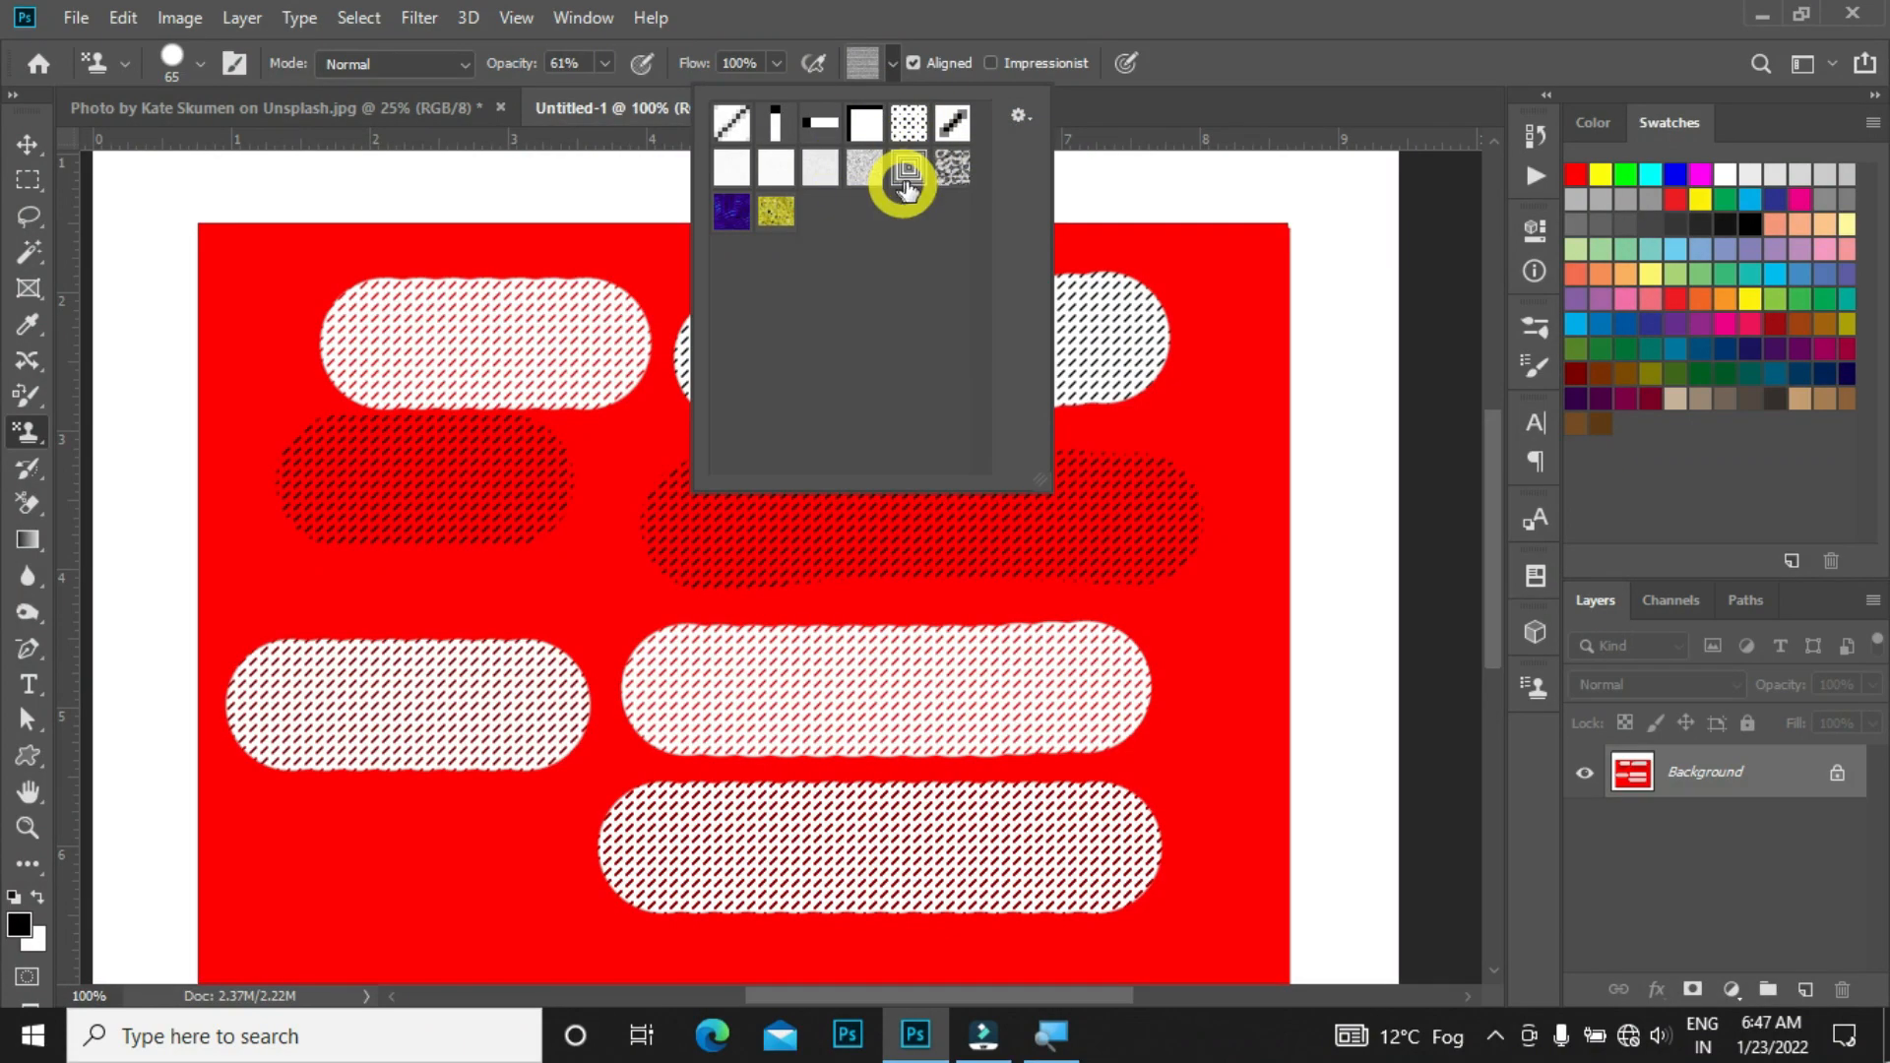
pyautogui.click(1020, 118)
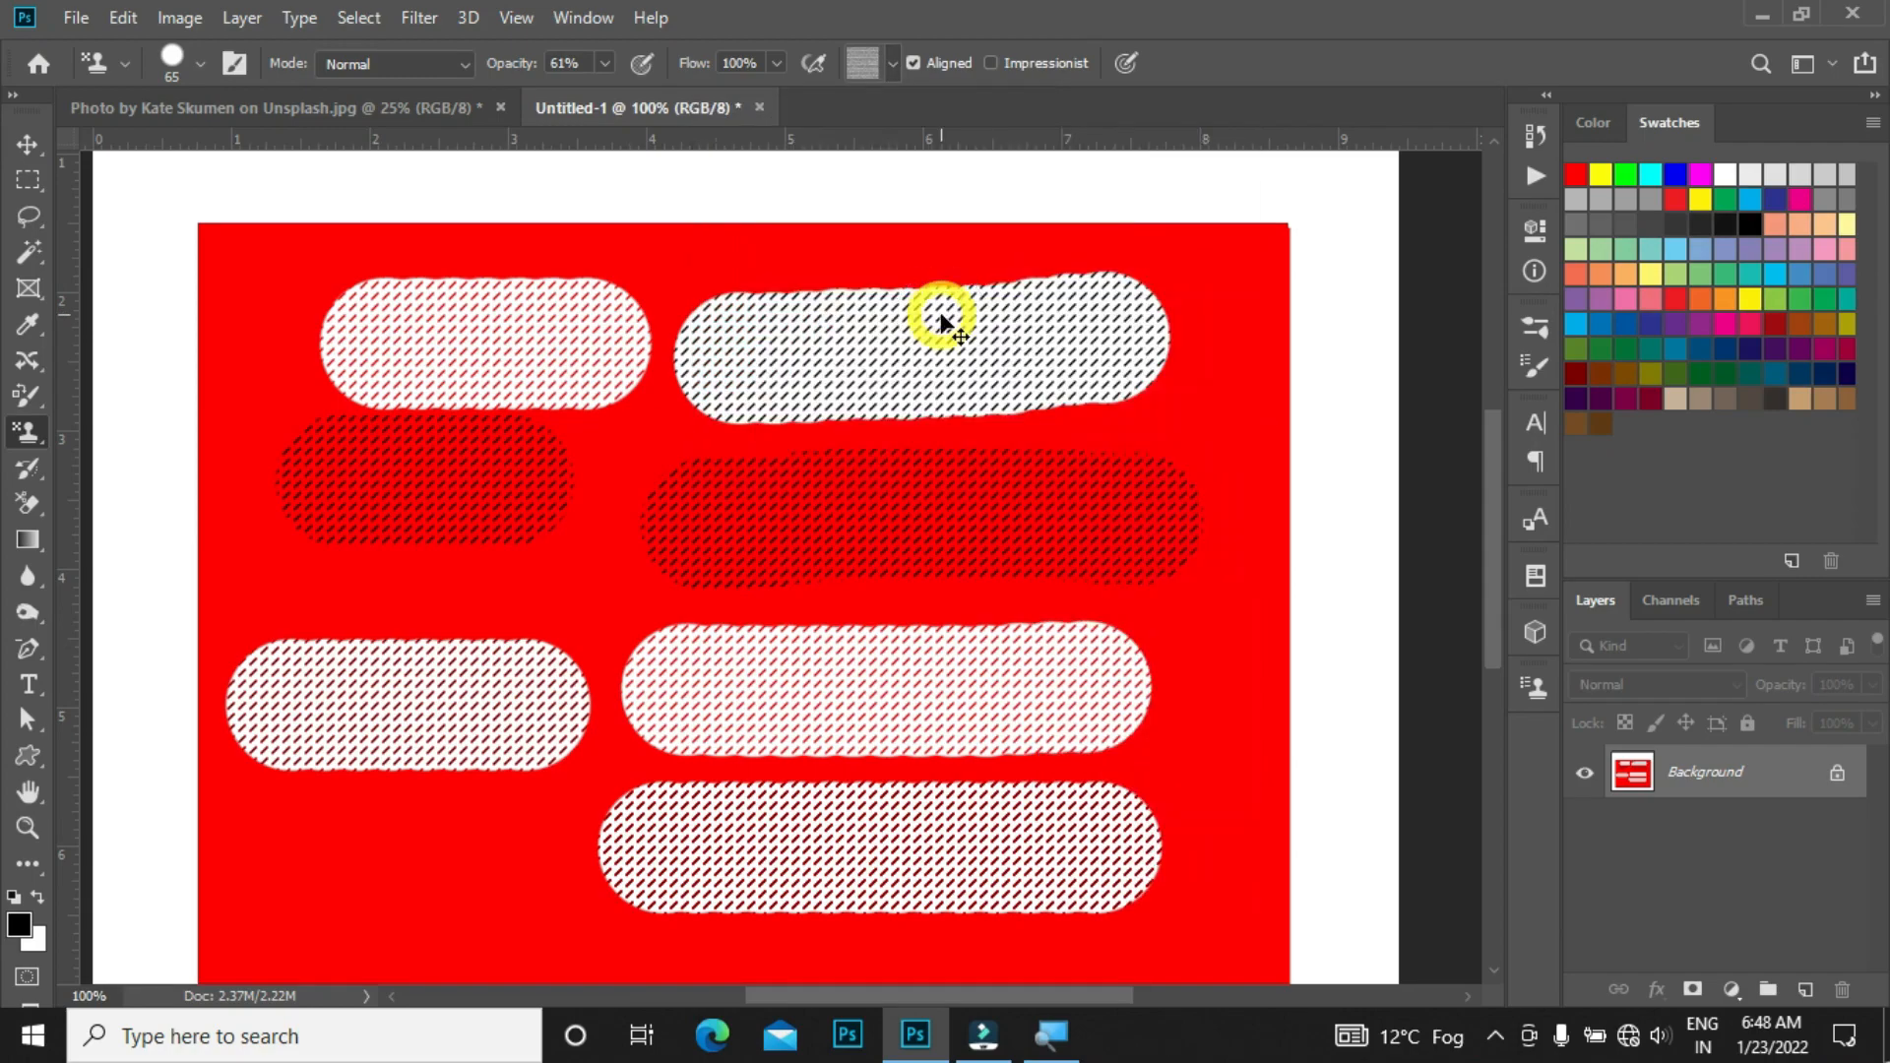
# Step: Switch to the photo document and recolor the woman's dress green with the Color Replacement tool
pyautogui.hotkey('ctrl', 'Tab')
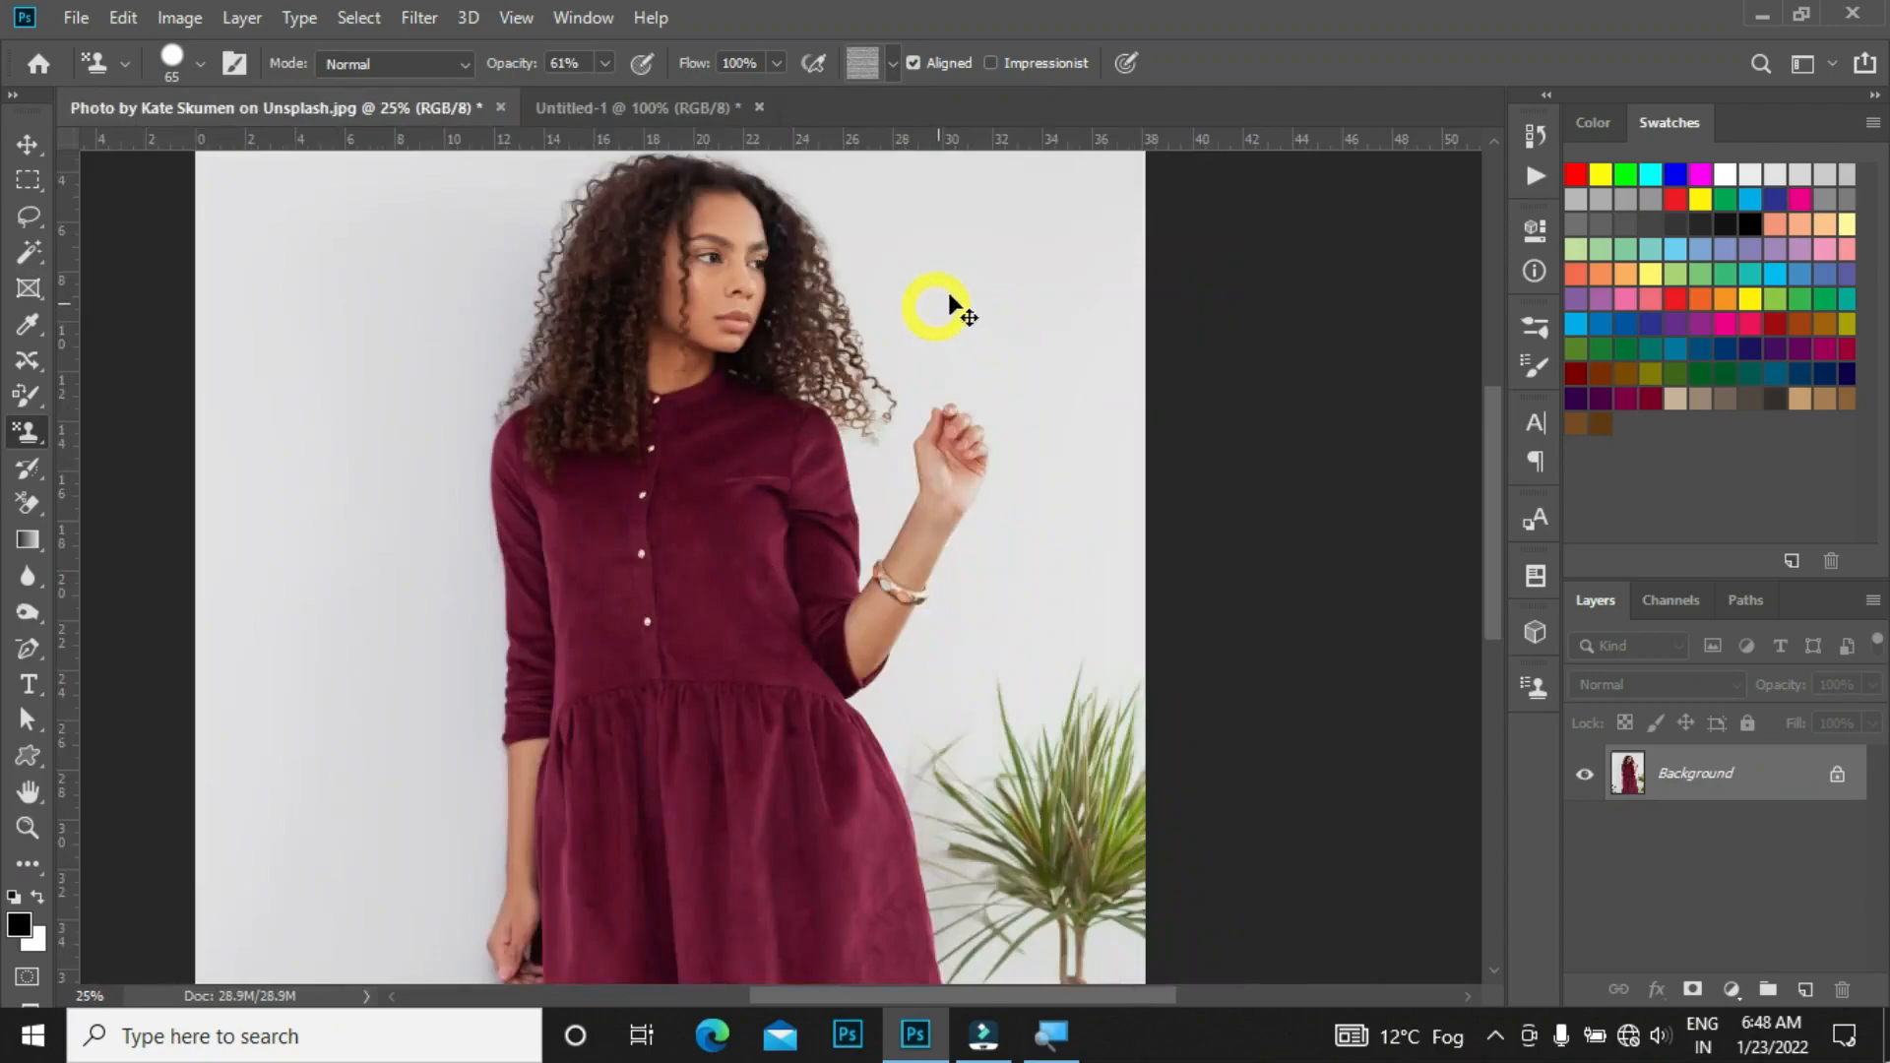
pyautogui.click(669, 458)
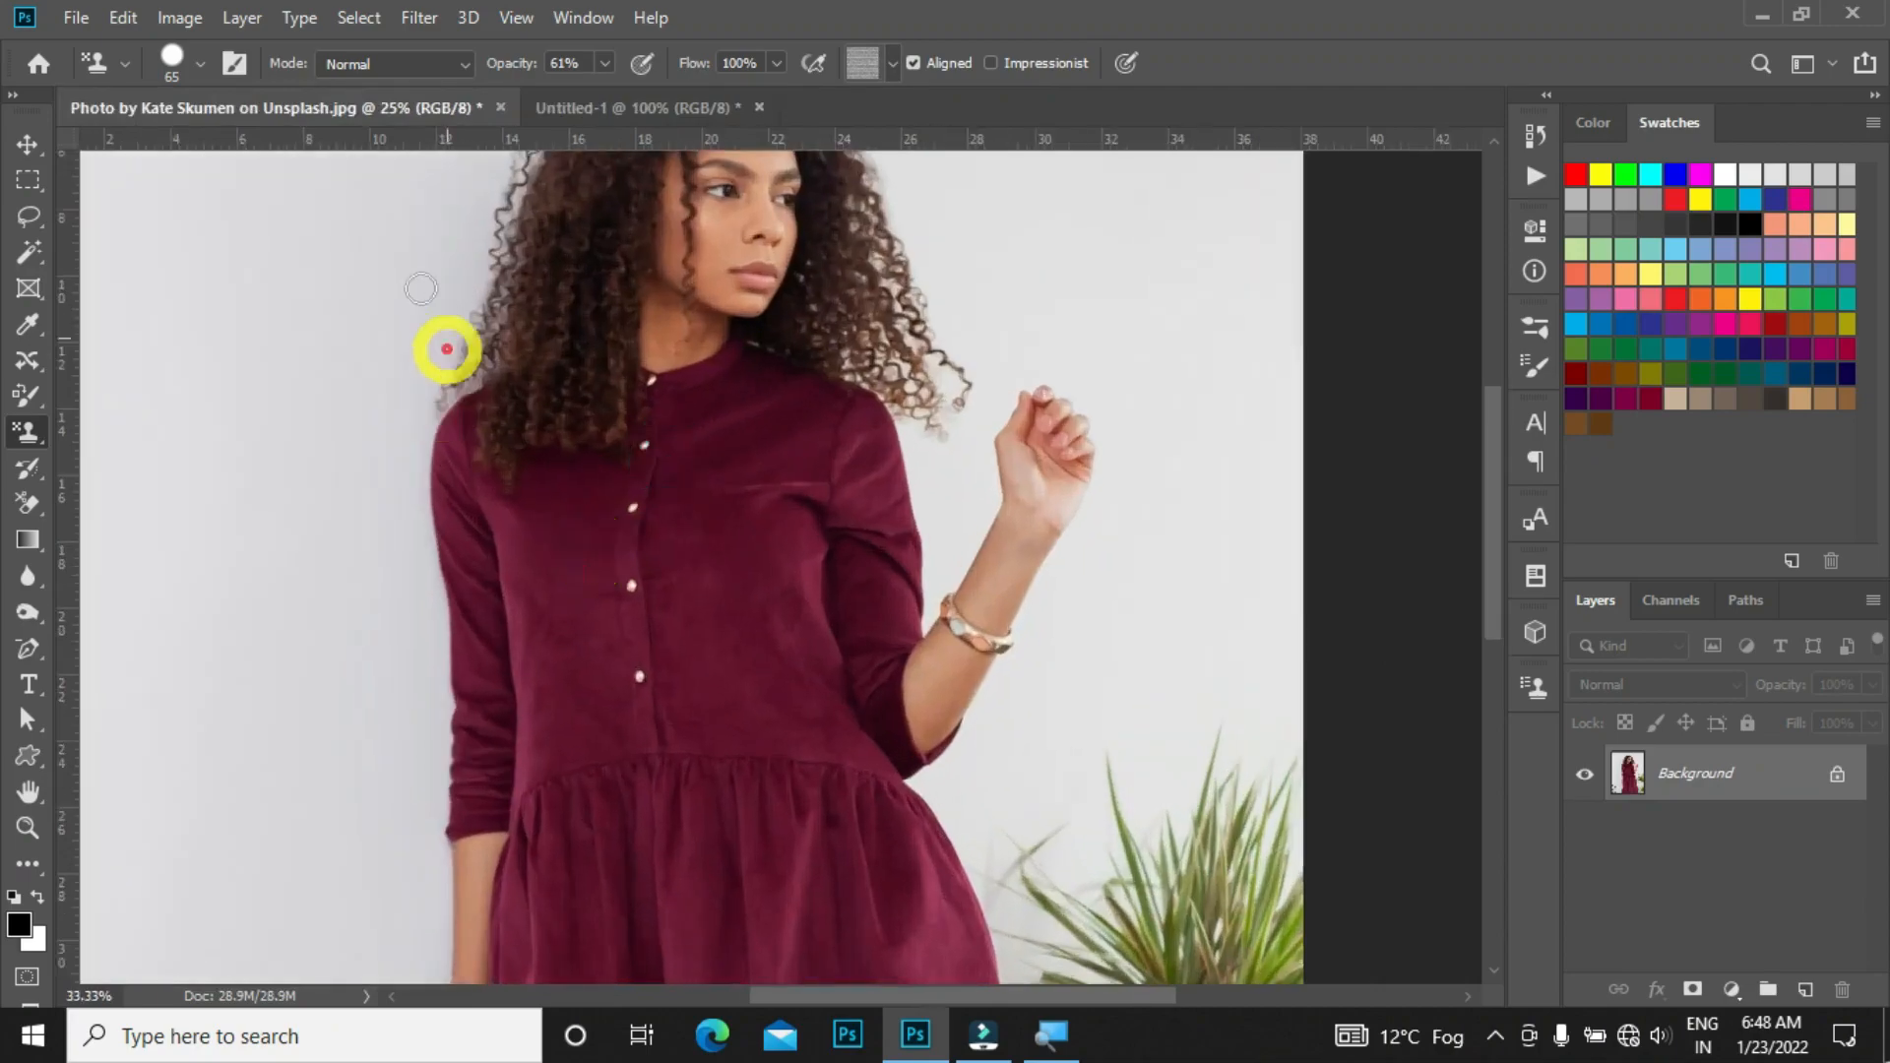
pyautogui.click(27, 470)
pyautogui.moveTo(26, 473); pyautogui.dragTo(111, 473)
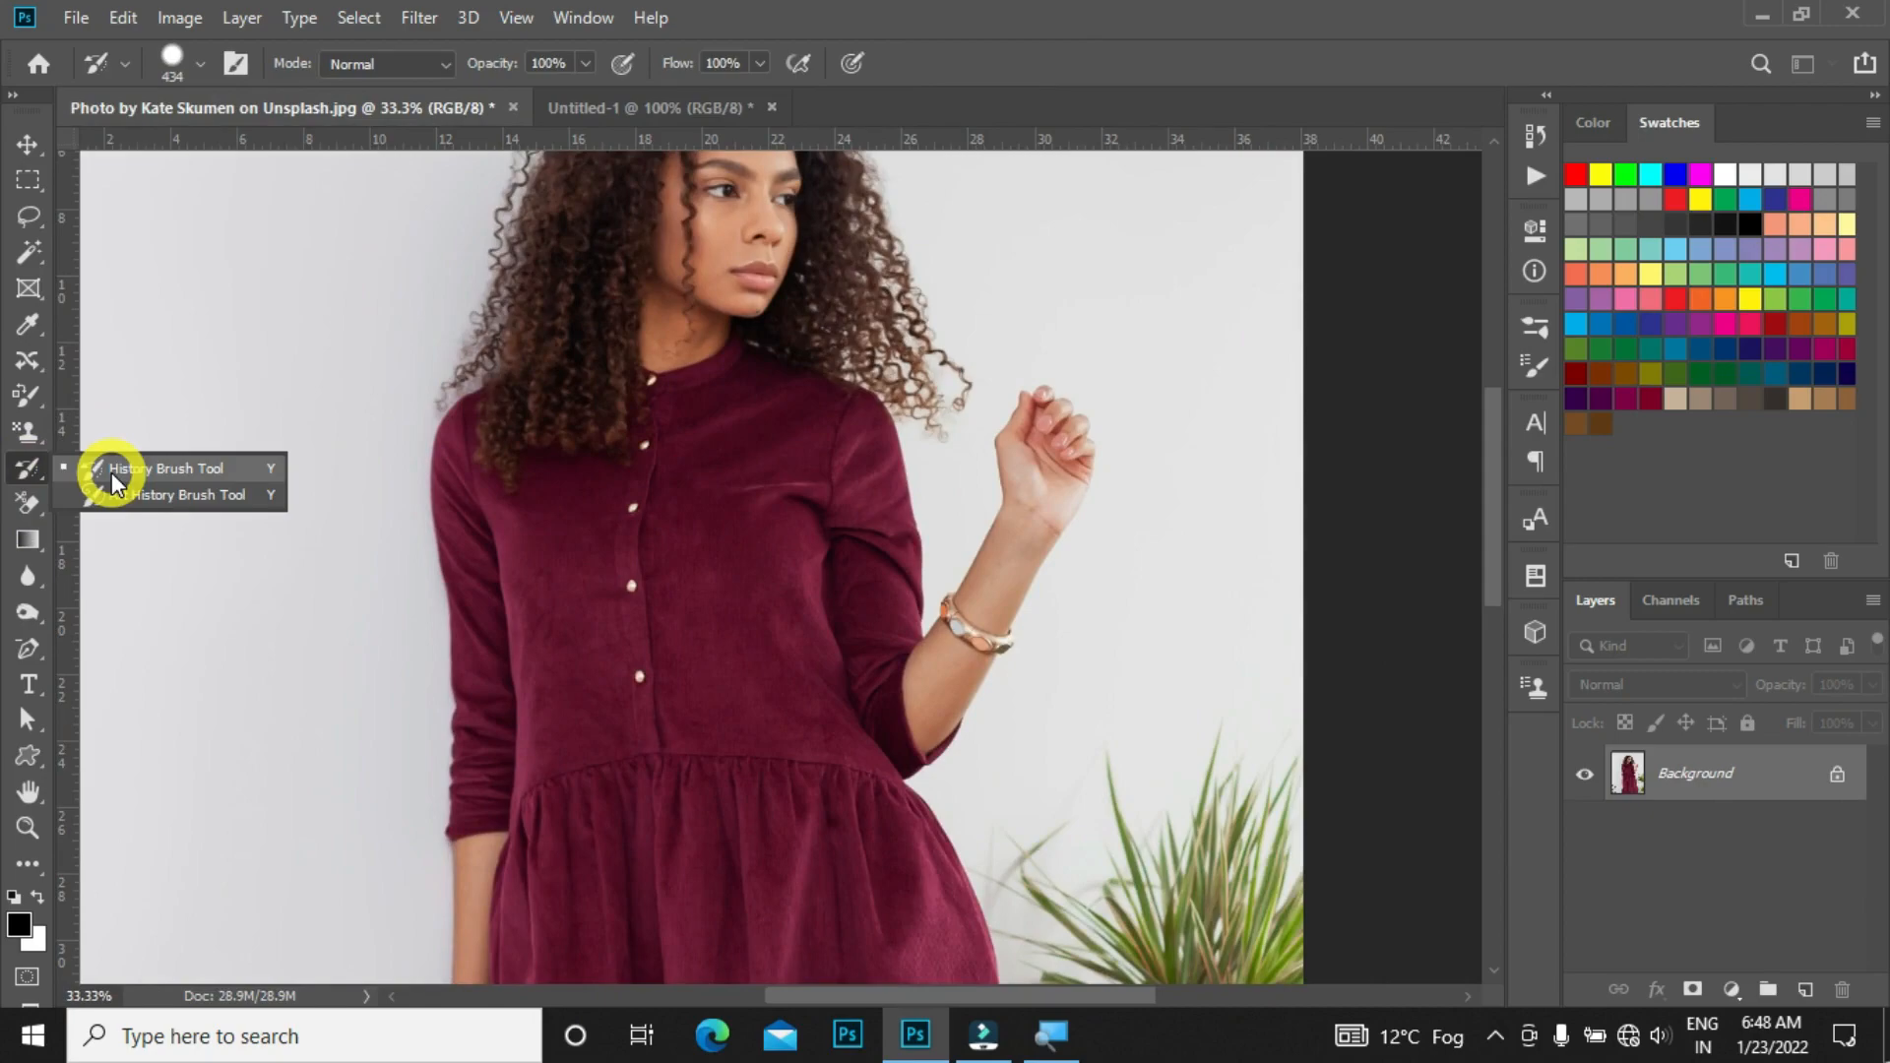
pyautogui.moveTo(654, 692)
pyautogui.mouseDown()
pyautogui.moveTo(707, 635)
pyautogui.moveTo(722, 565)
pyautogui.mouseUp()
pyautogui.hotkey('ctrl', '-')
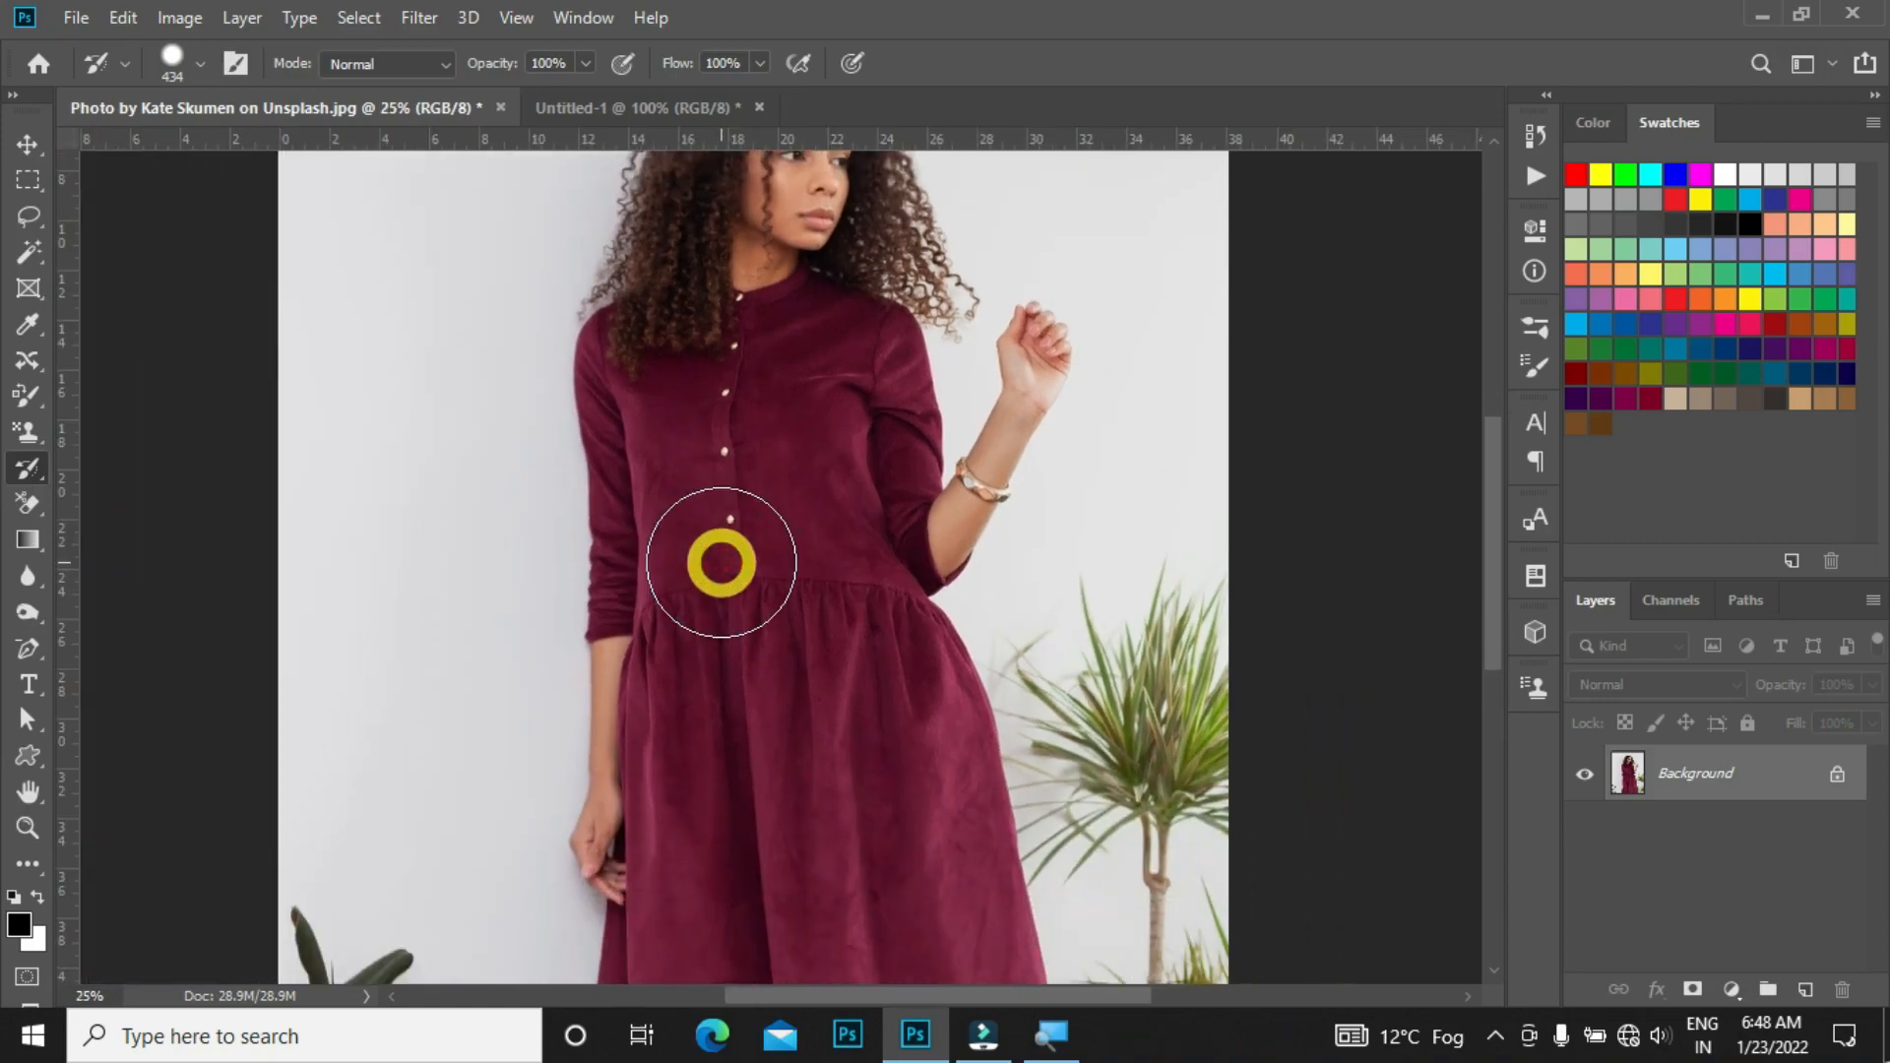
pyautogui.press('b')
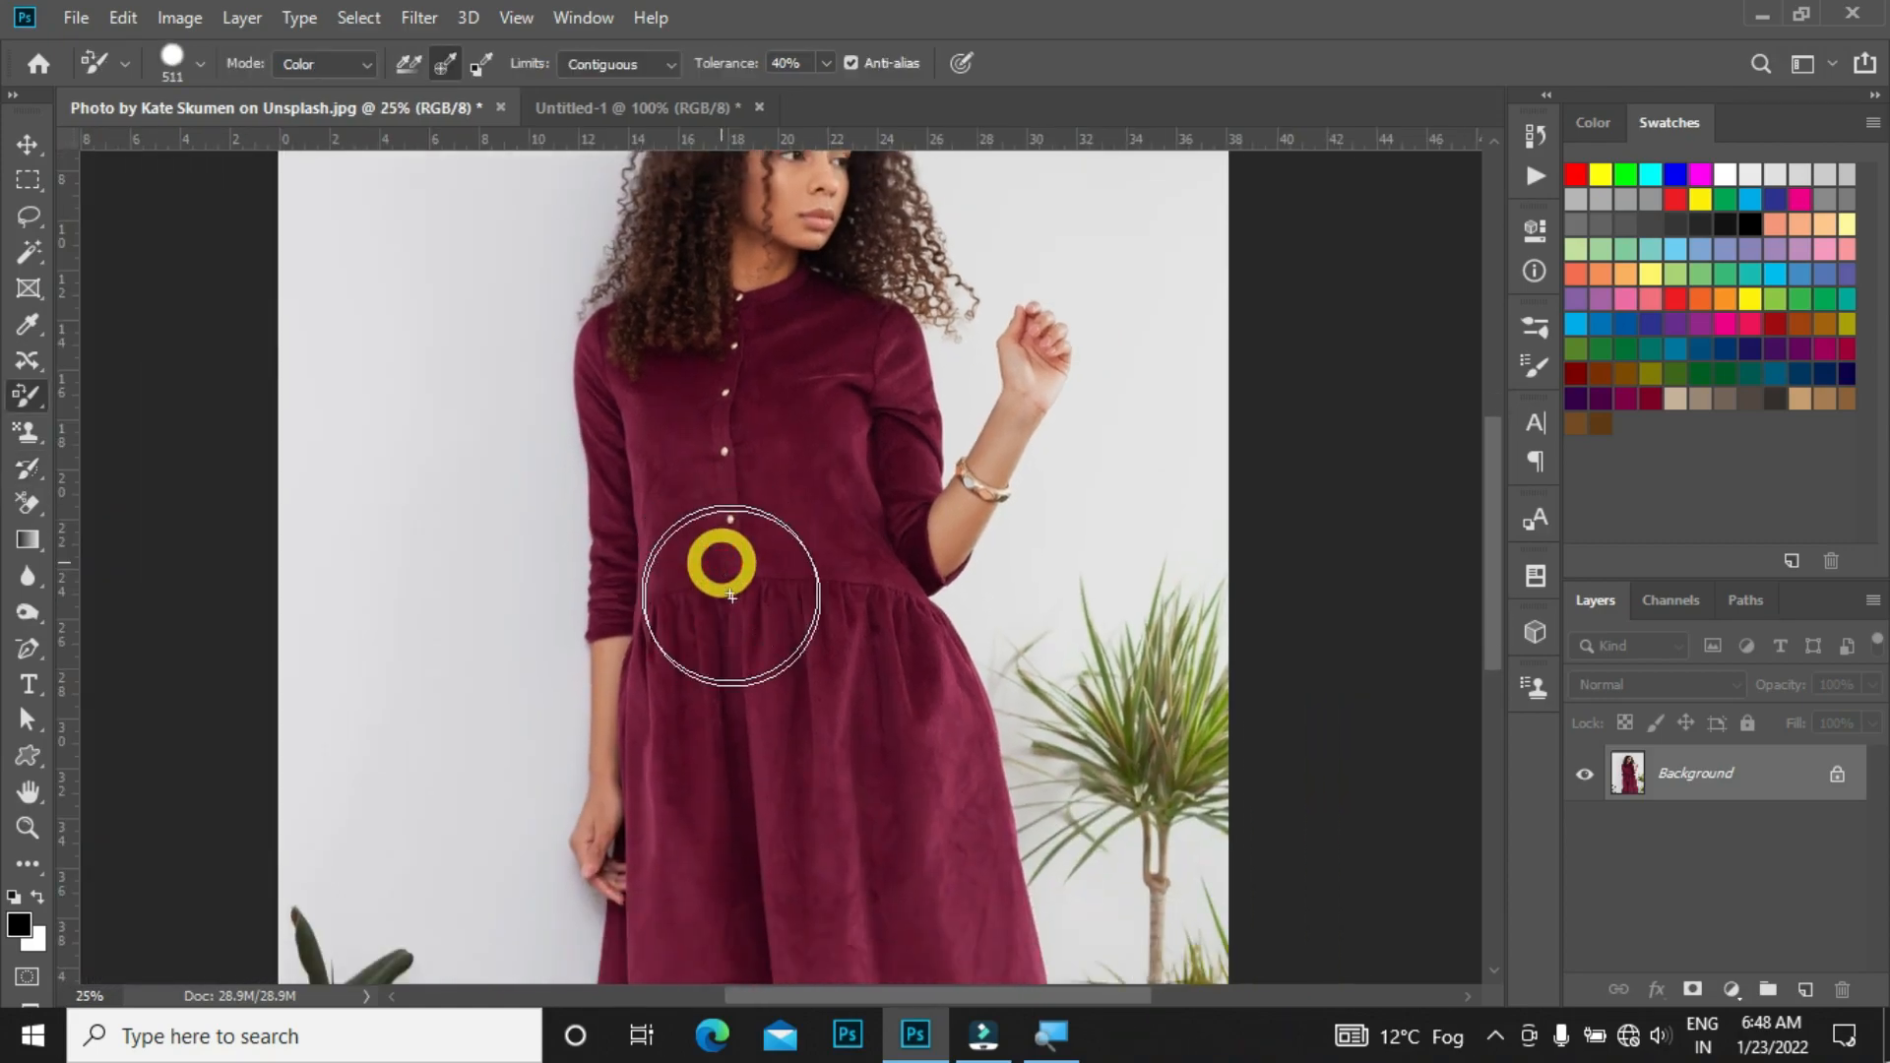
pyautogui.click(1626, 174)
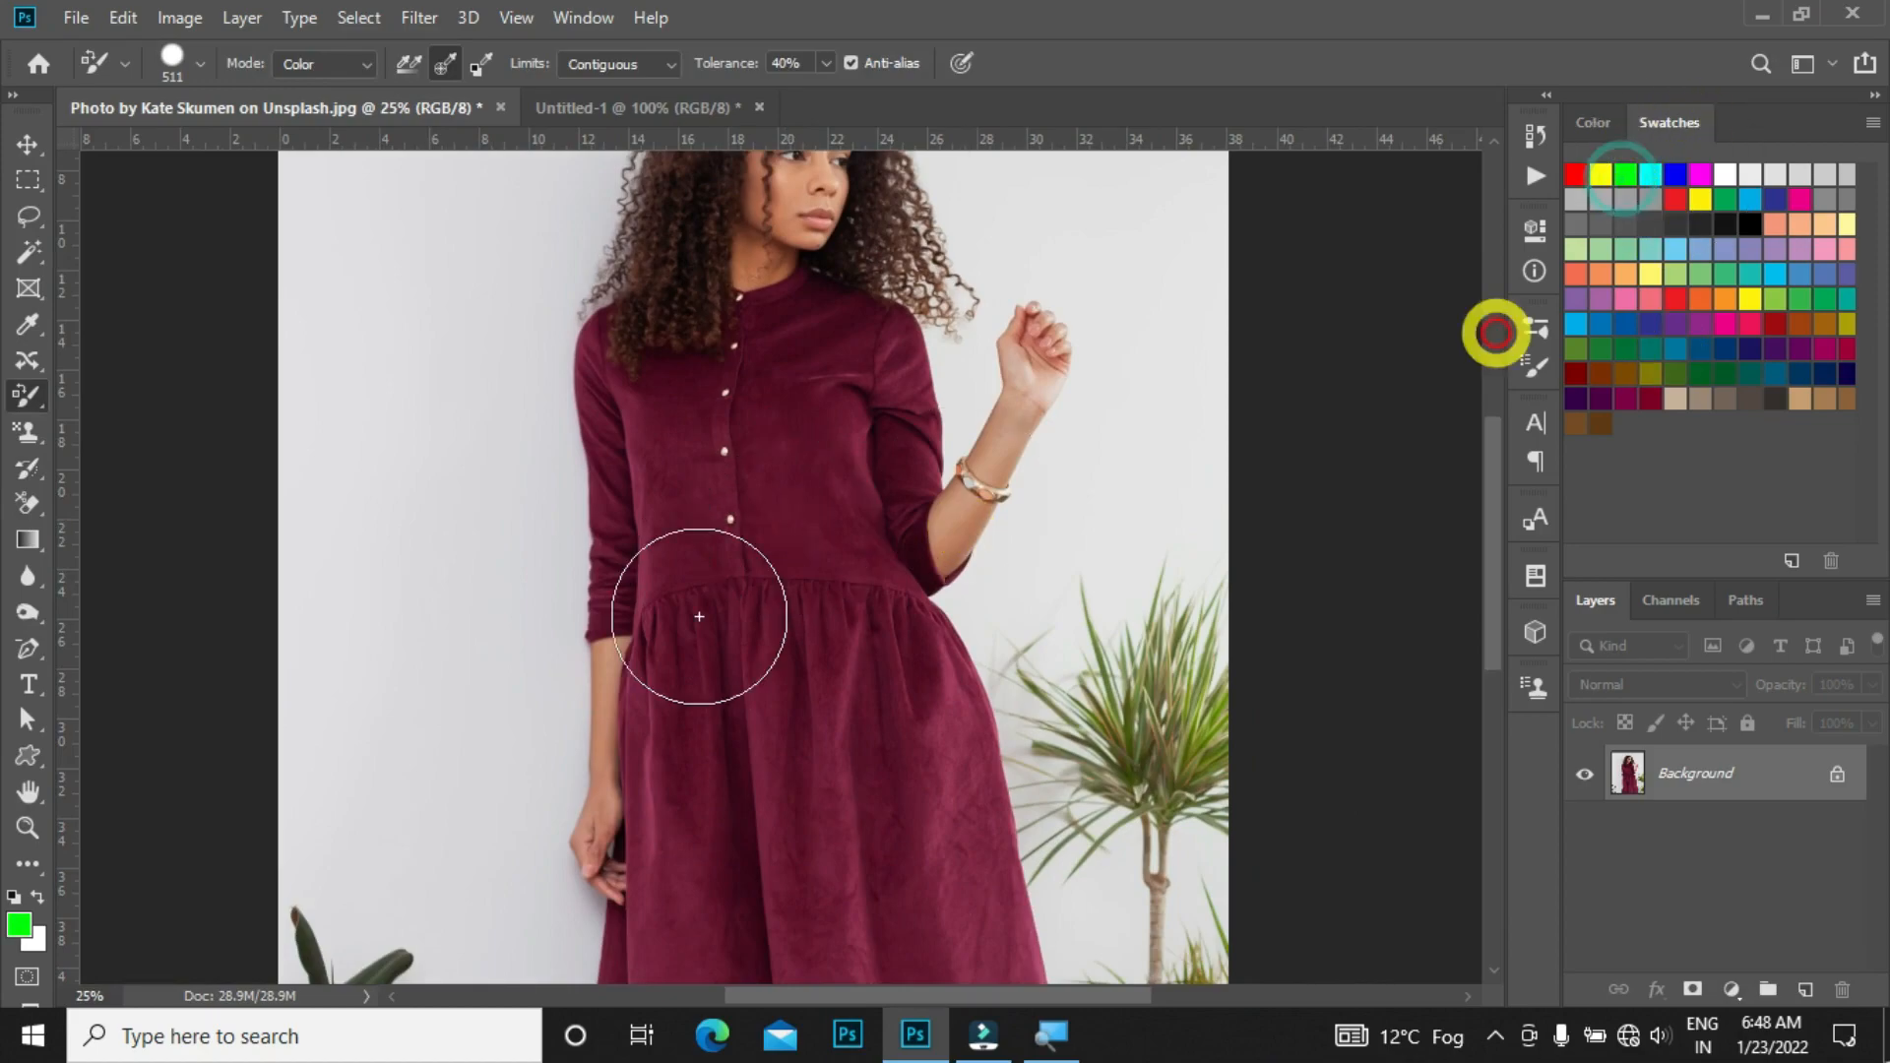
pyautogui.moveTo(827, 433)
pyautogui.mouseDown()
pyautogui.moveTo(814, 569)
pyautogui.moveTo(739, 470)
pyautogui.moveTo(658, 469)
pyautogui.moveTo(618, 517)
pyautogui.moveTo(616, 355)
pyautogui.moveTo(605, 407)
pyautogui.moveTo(628, 426)
pyautogui.moveTo(814, 402)
pyautogui.moveTo(803, 341)
pyautogui.moveTo(898, 328)
pyautogui.moveTo(919, 816)
pyautogui.mouseUp()
pyautogui.moveTo(806, 641)
pyautogui.mouseDown()
pyautogui.moveTo(815, 792)
pyautogui.moveTo(717, 571)
pyautogui.moveTo(679, 744)
pyautogui.moveTo(727, 844)
pyautogui.moveTo(983, 867)
pyautogui.moveTo(798, 650)
pyautogui.moveTo(605, 728)
pyautogui.moveTo(661, 892)
pyautogui.moveTo(724, 942)
pyautogui.moveTo(879, 916)
pyautogui.moveTo(903, 960)
pyautogui.moveTo(652, 948)
pyautogui.moveTo(641, 994)
pyautogui.moveTo(678, 933)
pyautogui.moveTo(750, 989)
pyautogui.moveTo(906, 950)
pyautogui.moveTo(910, 896)
pyautogui.moveTo(815, 736)
pyautogui.moveTo(814, 616)
pyautogui.mouseUp()
# Step: Continue recoloring the upper bodice and collar area green with the Color Replacement tool
pyautogui.press('s')
pyautogui.click(38, 461)
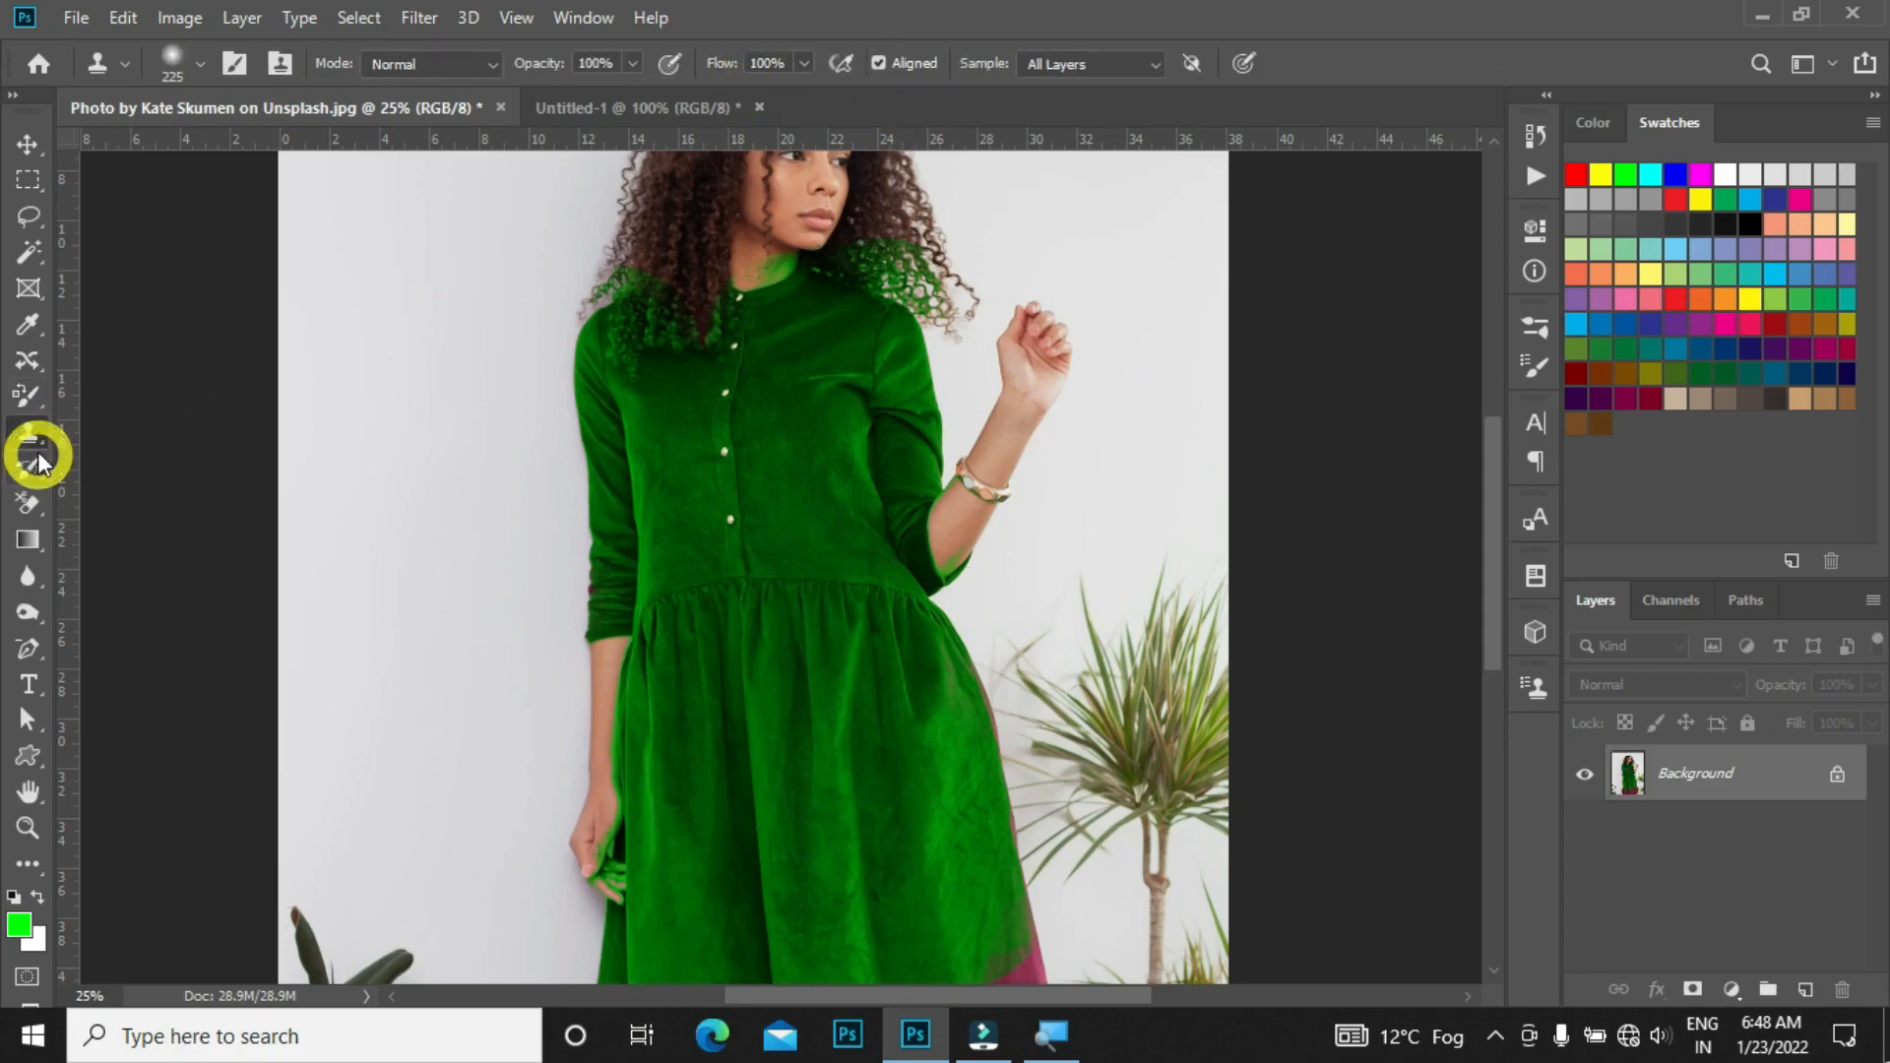
pyautogui.click(107, 445)
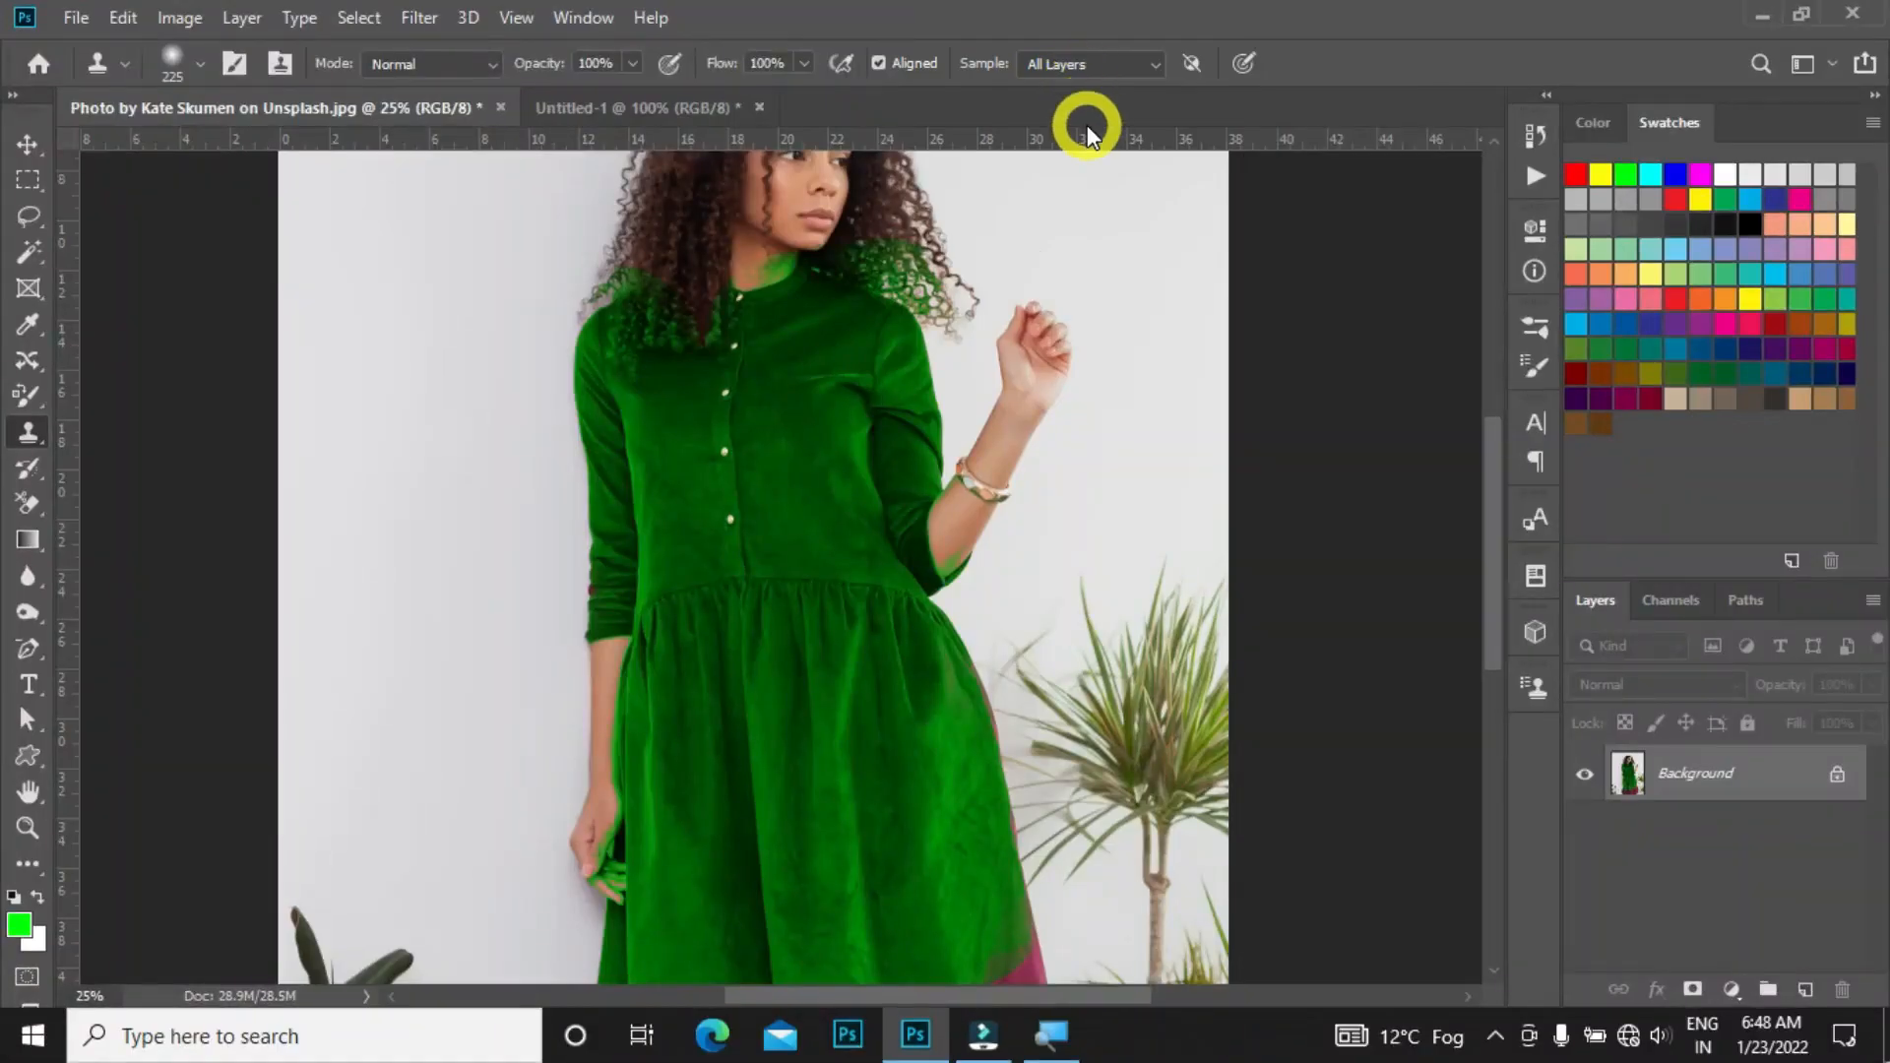
pyautogui.press('b')
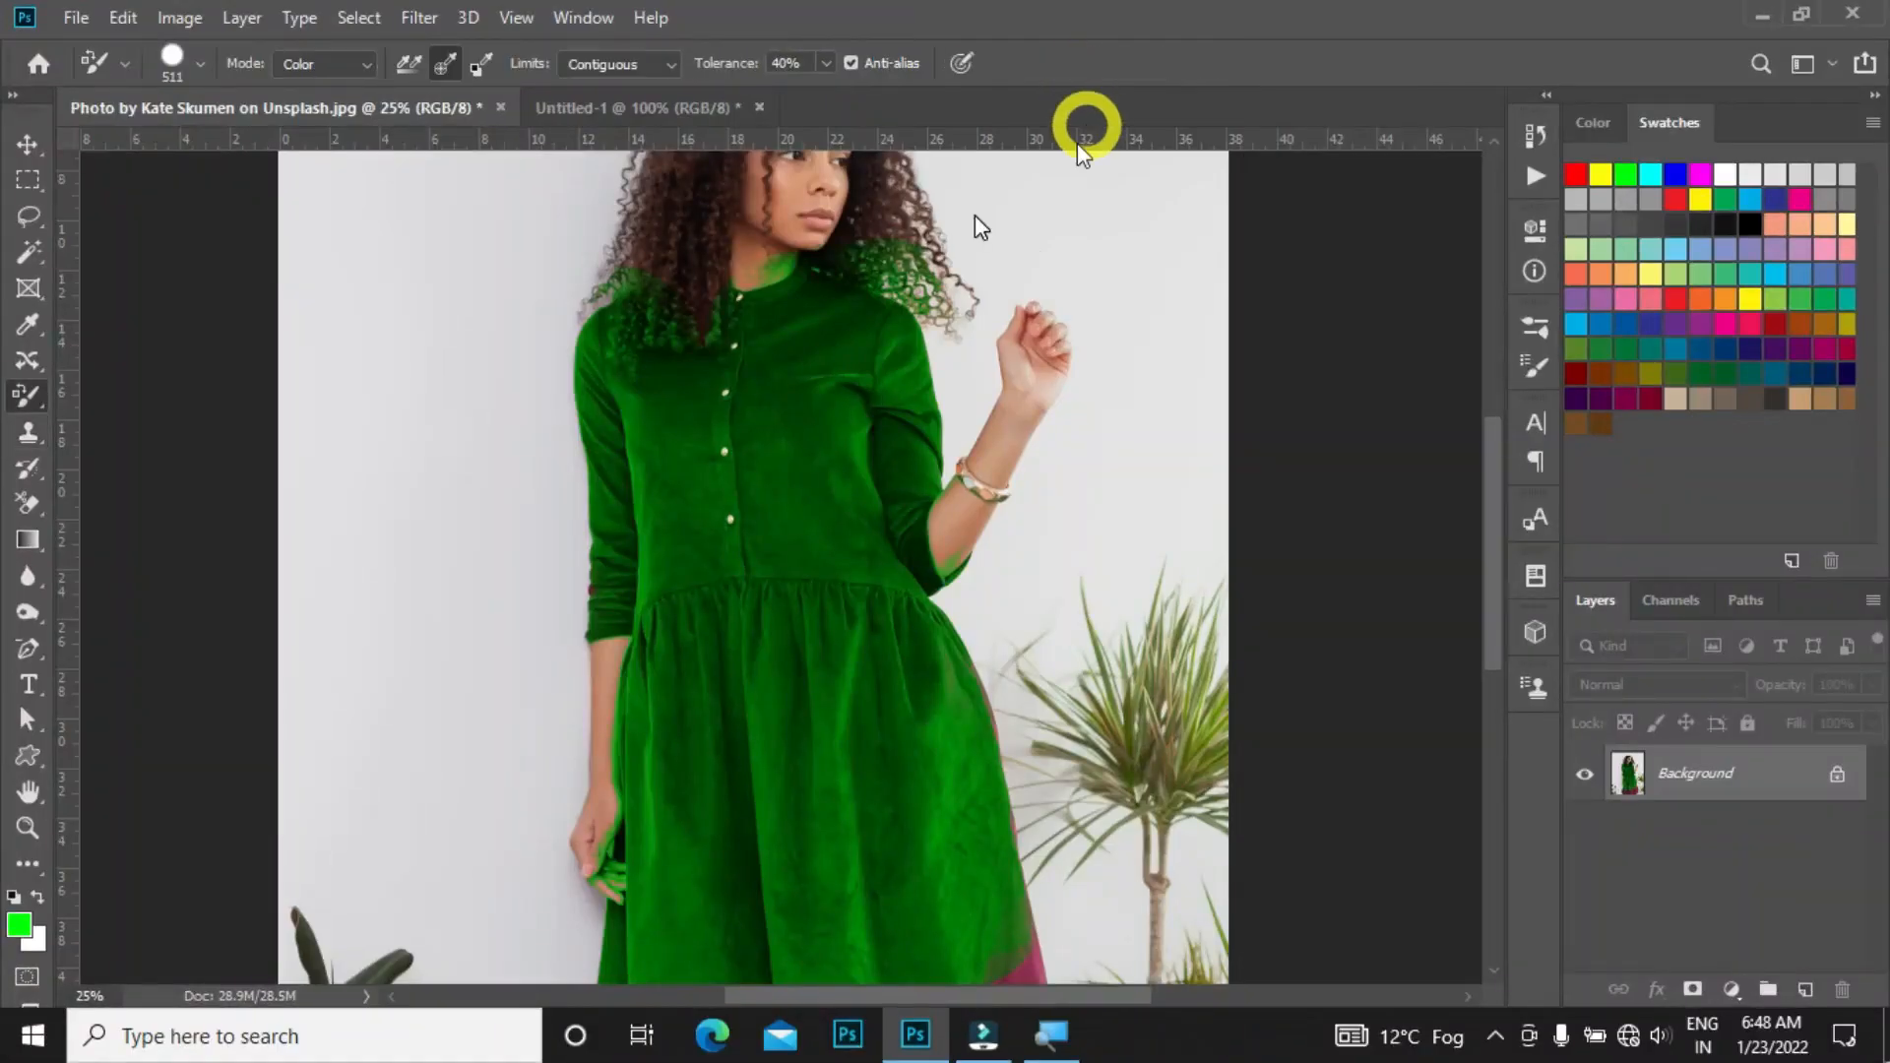
pyautogui.rightClick(30, 404)
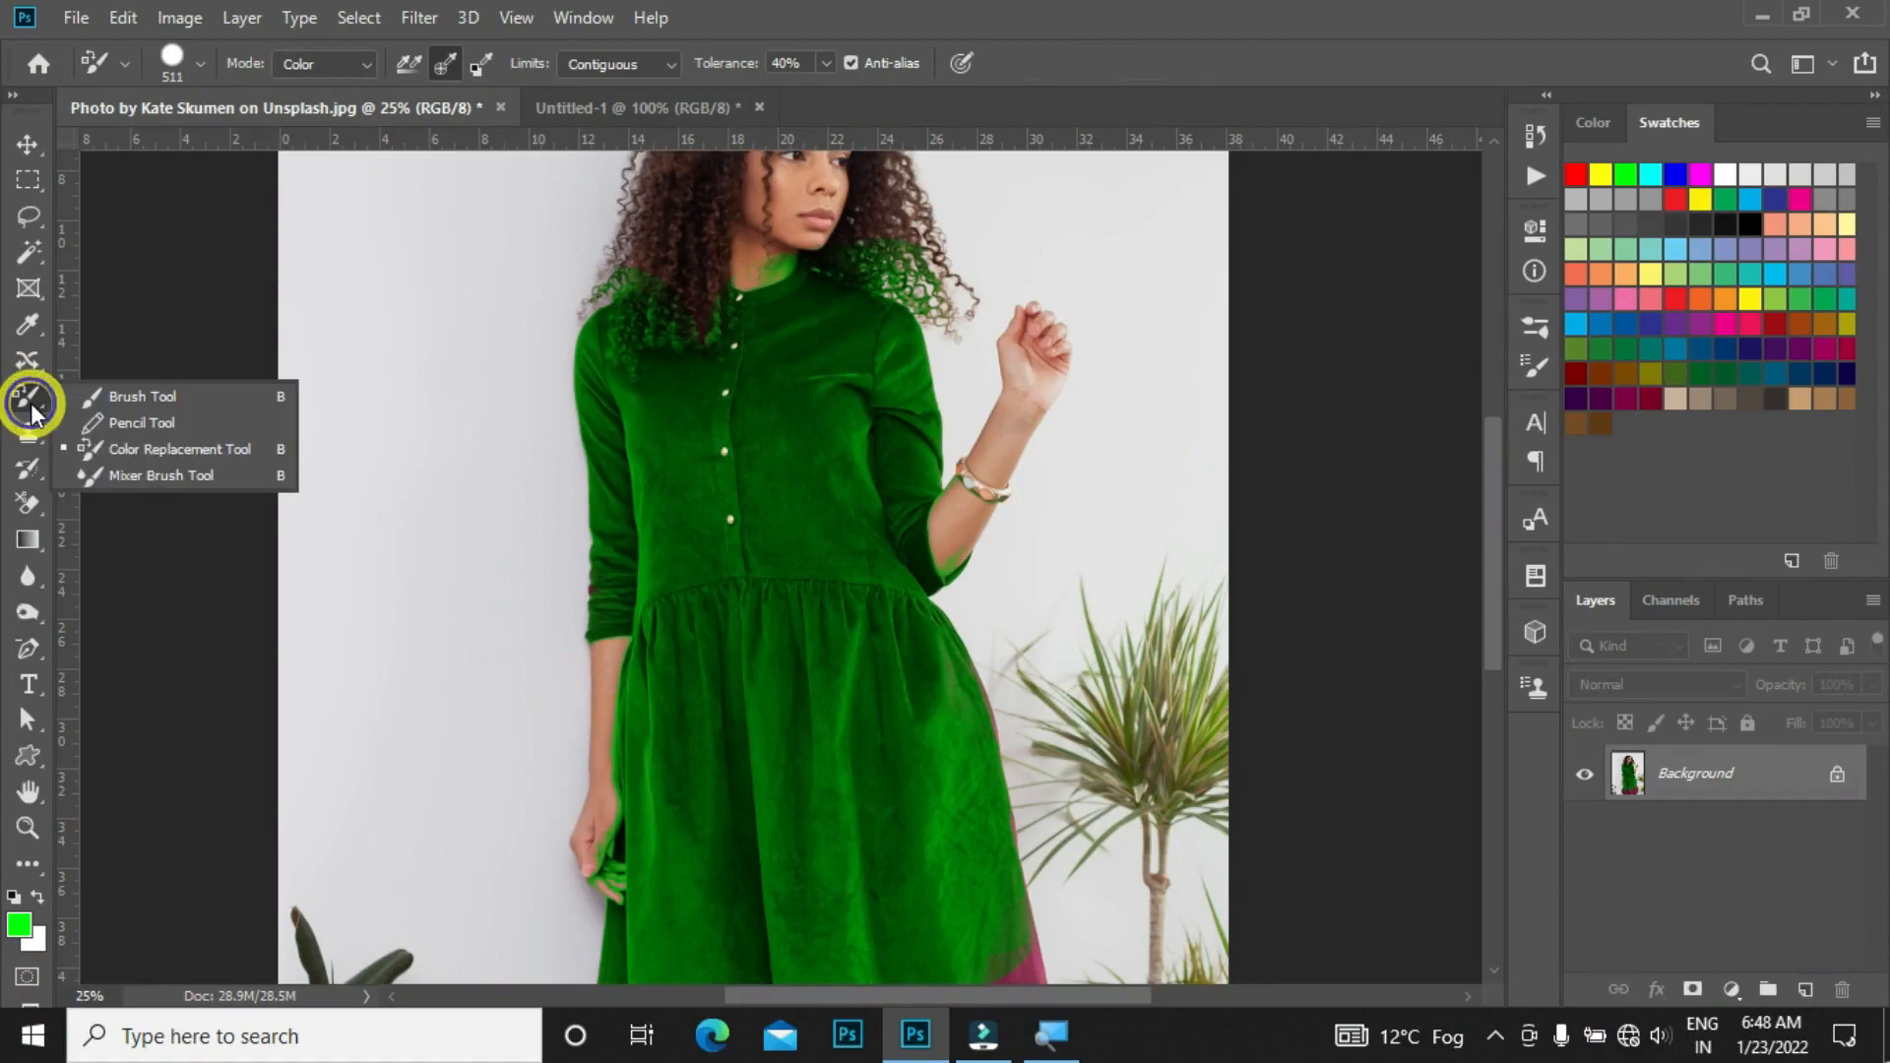
pyautogui.click(204, 455)
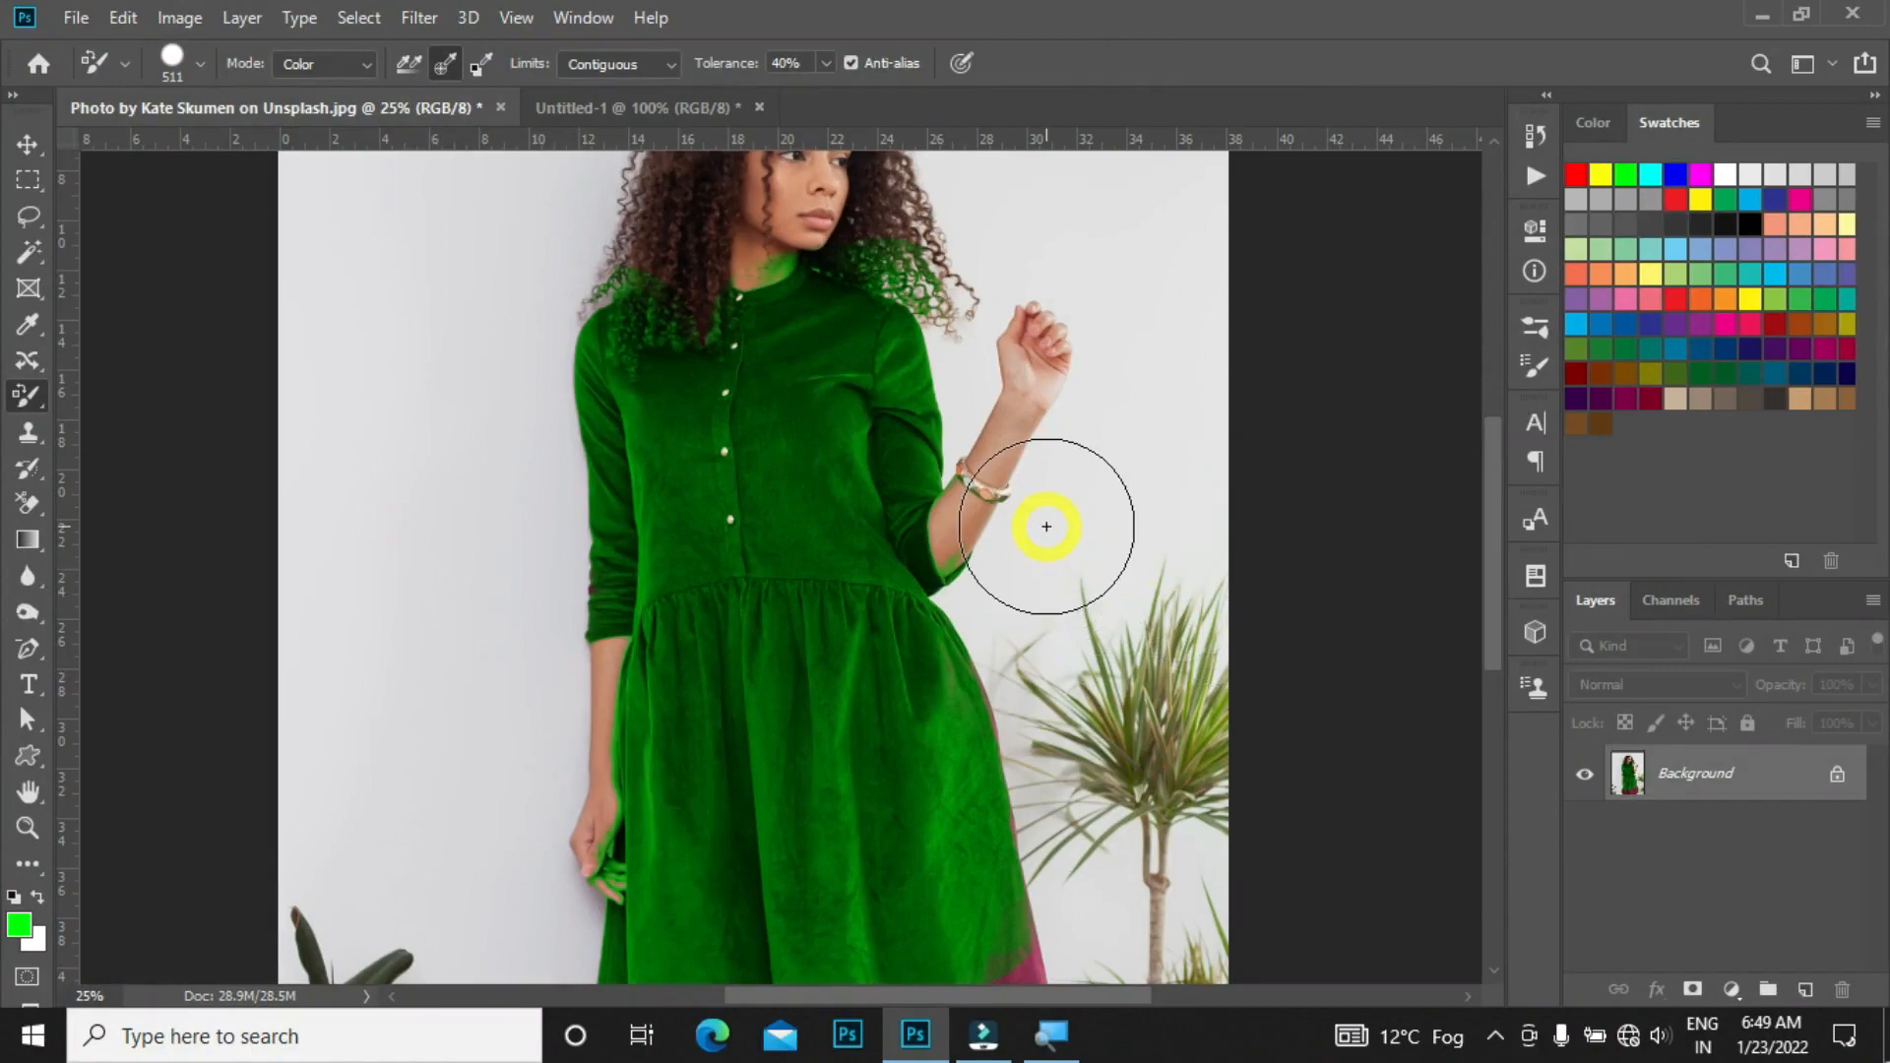
pyautogui.keyDown('ctrl'); pyautogui.click(863, 391); pyautogui.keyUp('ctrl')
pyautogui.moveTo(863, 378); pyautogui.dragTo(936, 525)
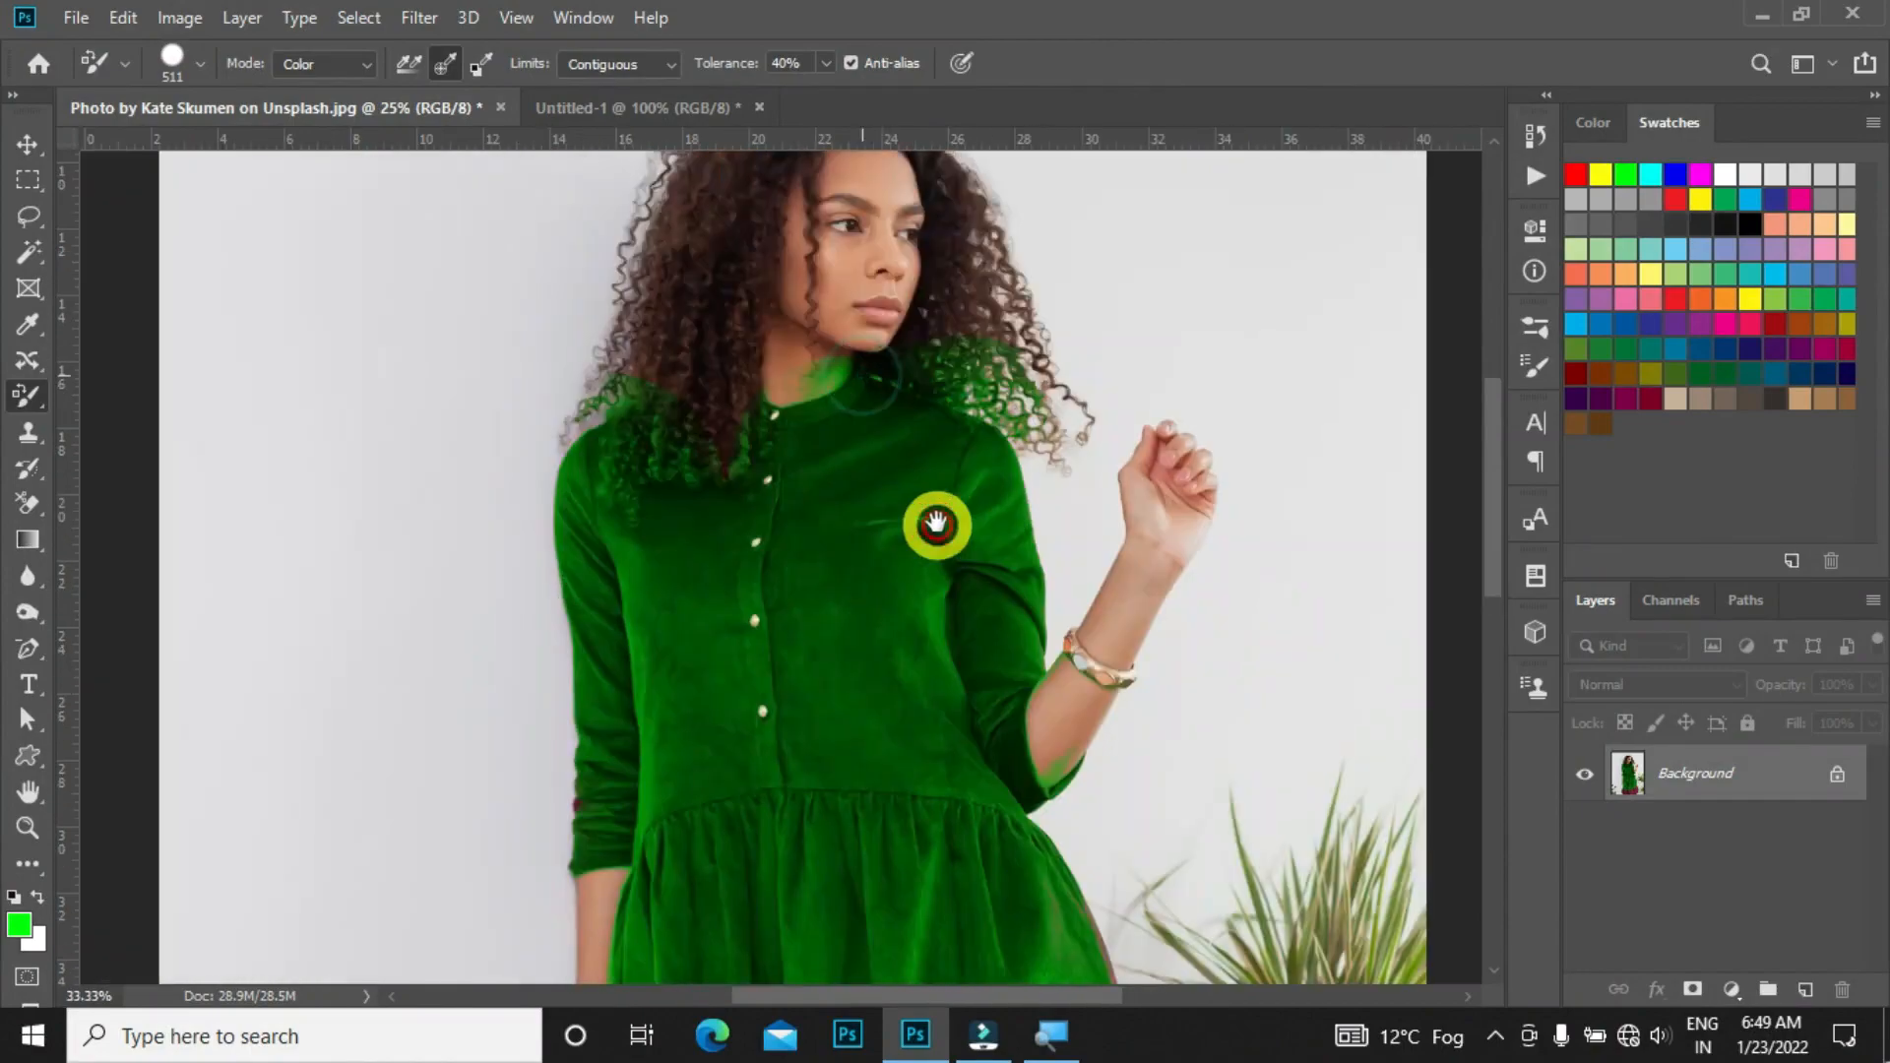
pyautogui.keyDown('ctrl'); pyautogui.click(916, 448); pyautogui.keyUp('ctrl')
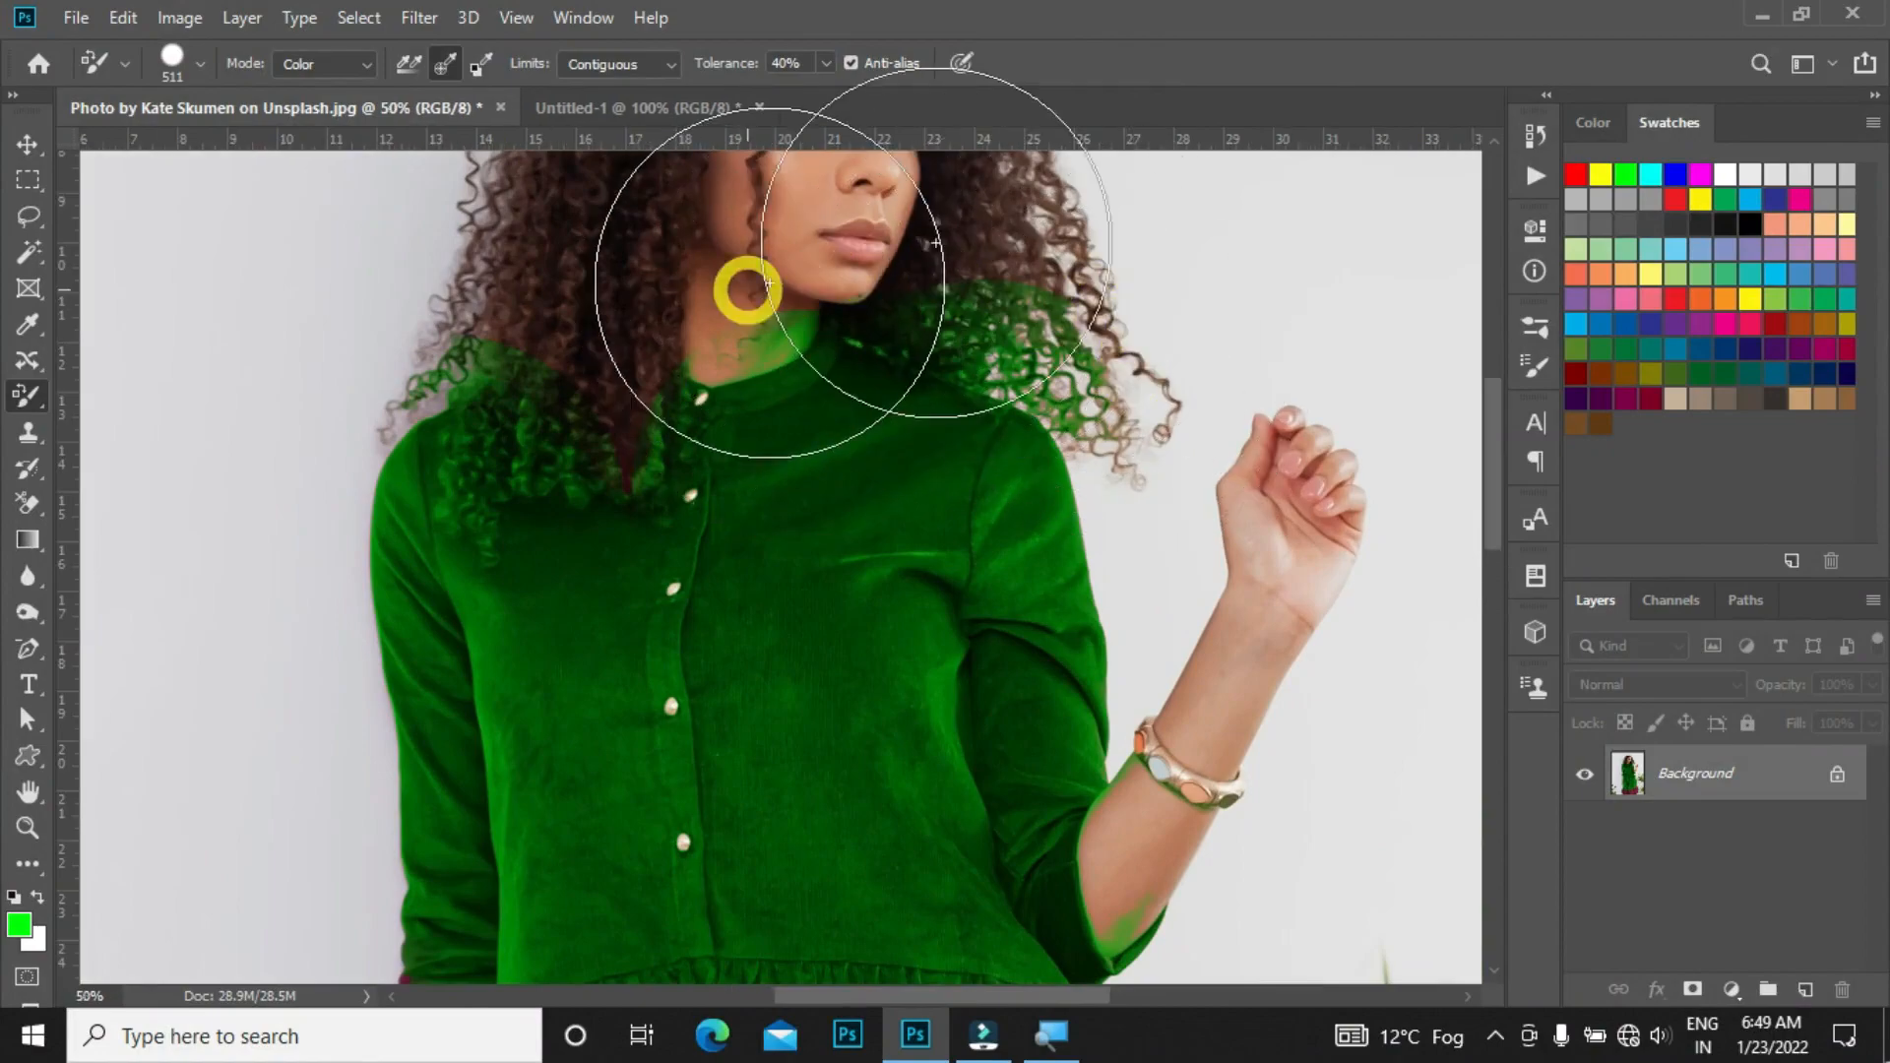
pyautogui.moveTo(898, 382); pyautogui.dragTo(874, 453)
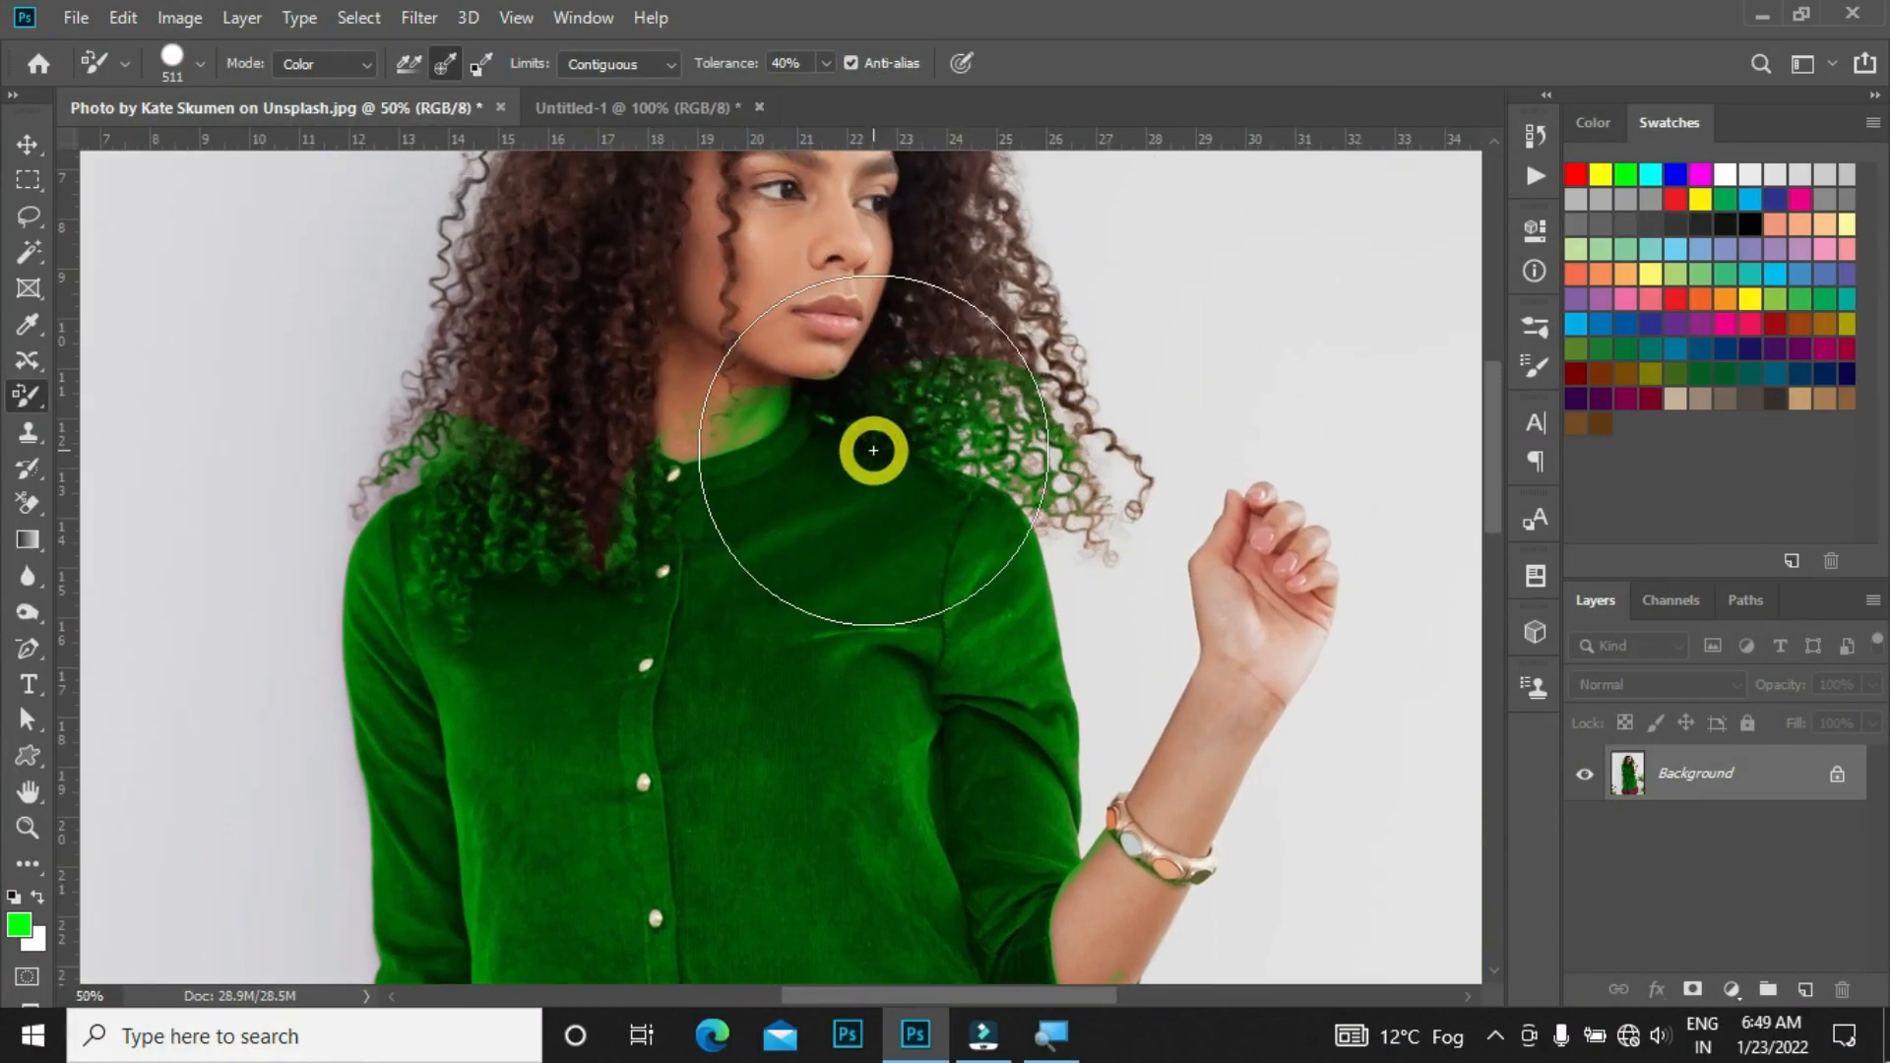
# Step: Try erasing the green spill on the hair with the Background Eraser, then undo the stroke
pyautogui.press('e')
pyautogui.keyDown('alt'); pyautogui.rightClick(955, 351); pyautogui.keyUp('alt')
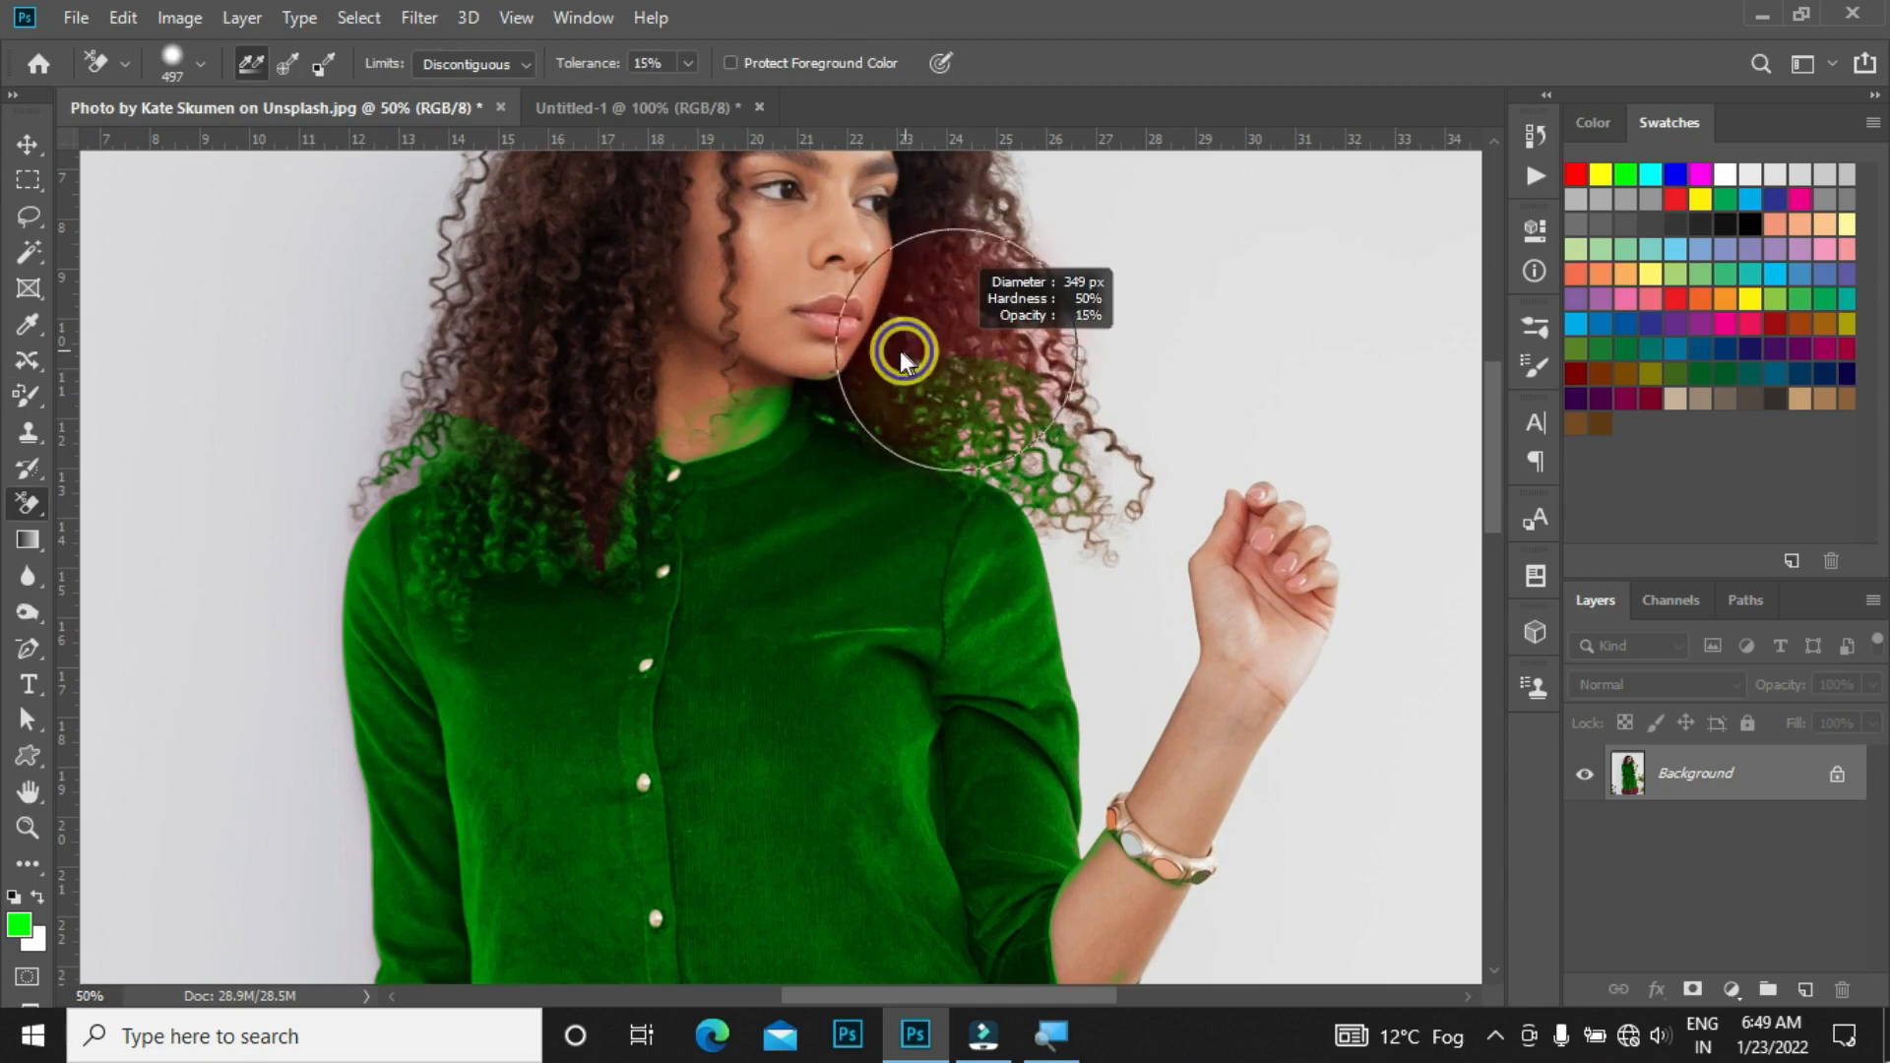
pyautogui.moveTo(895, 346)
pyautogui.mouseDown()
pyautogui.moveTo(937, 342)
pyautogui.moveTo(1091, 422)
pyautogui.moveTo(1088, 400)
pyautogui.mouseUp()
pyautogui.hotkey('ctrl', 'z')
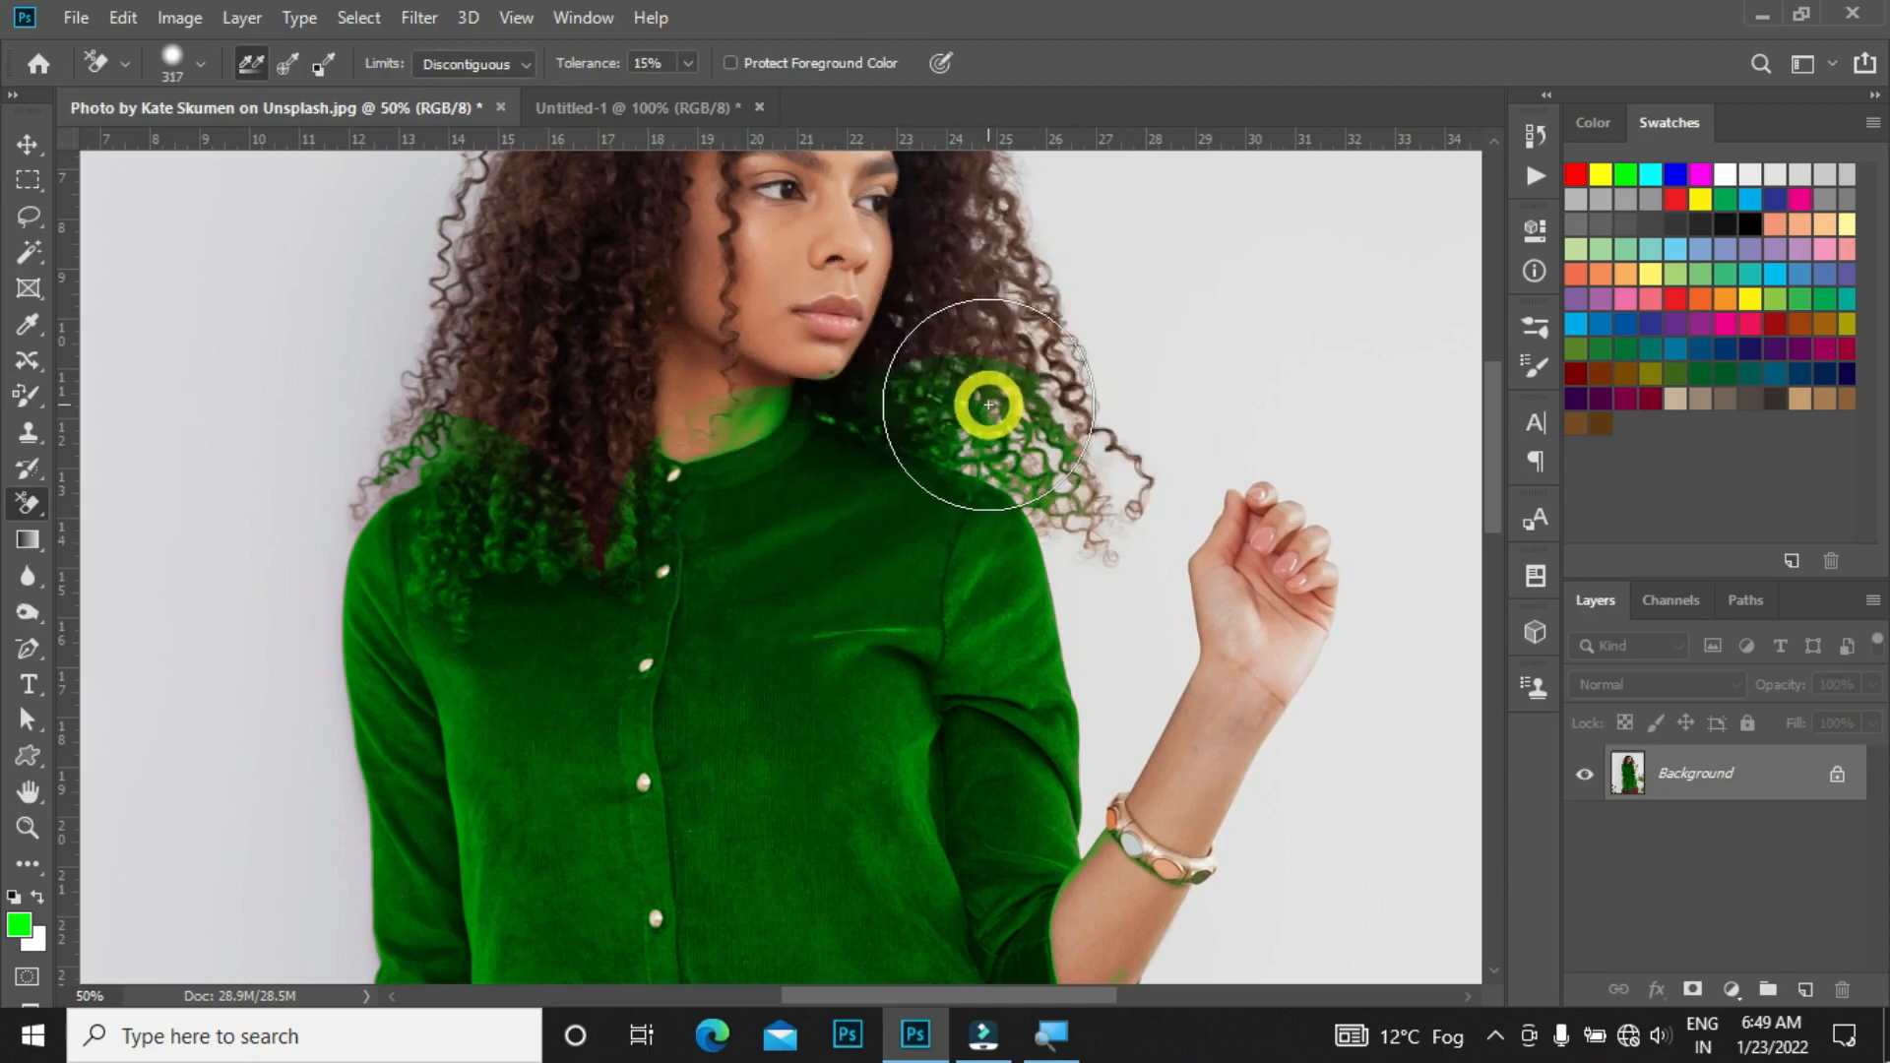
# Step: Restore the hair's original color over the green spill with the History Brush
pyautogui.press('y')
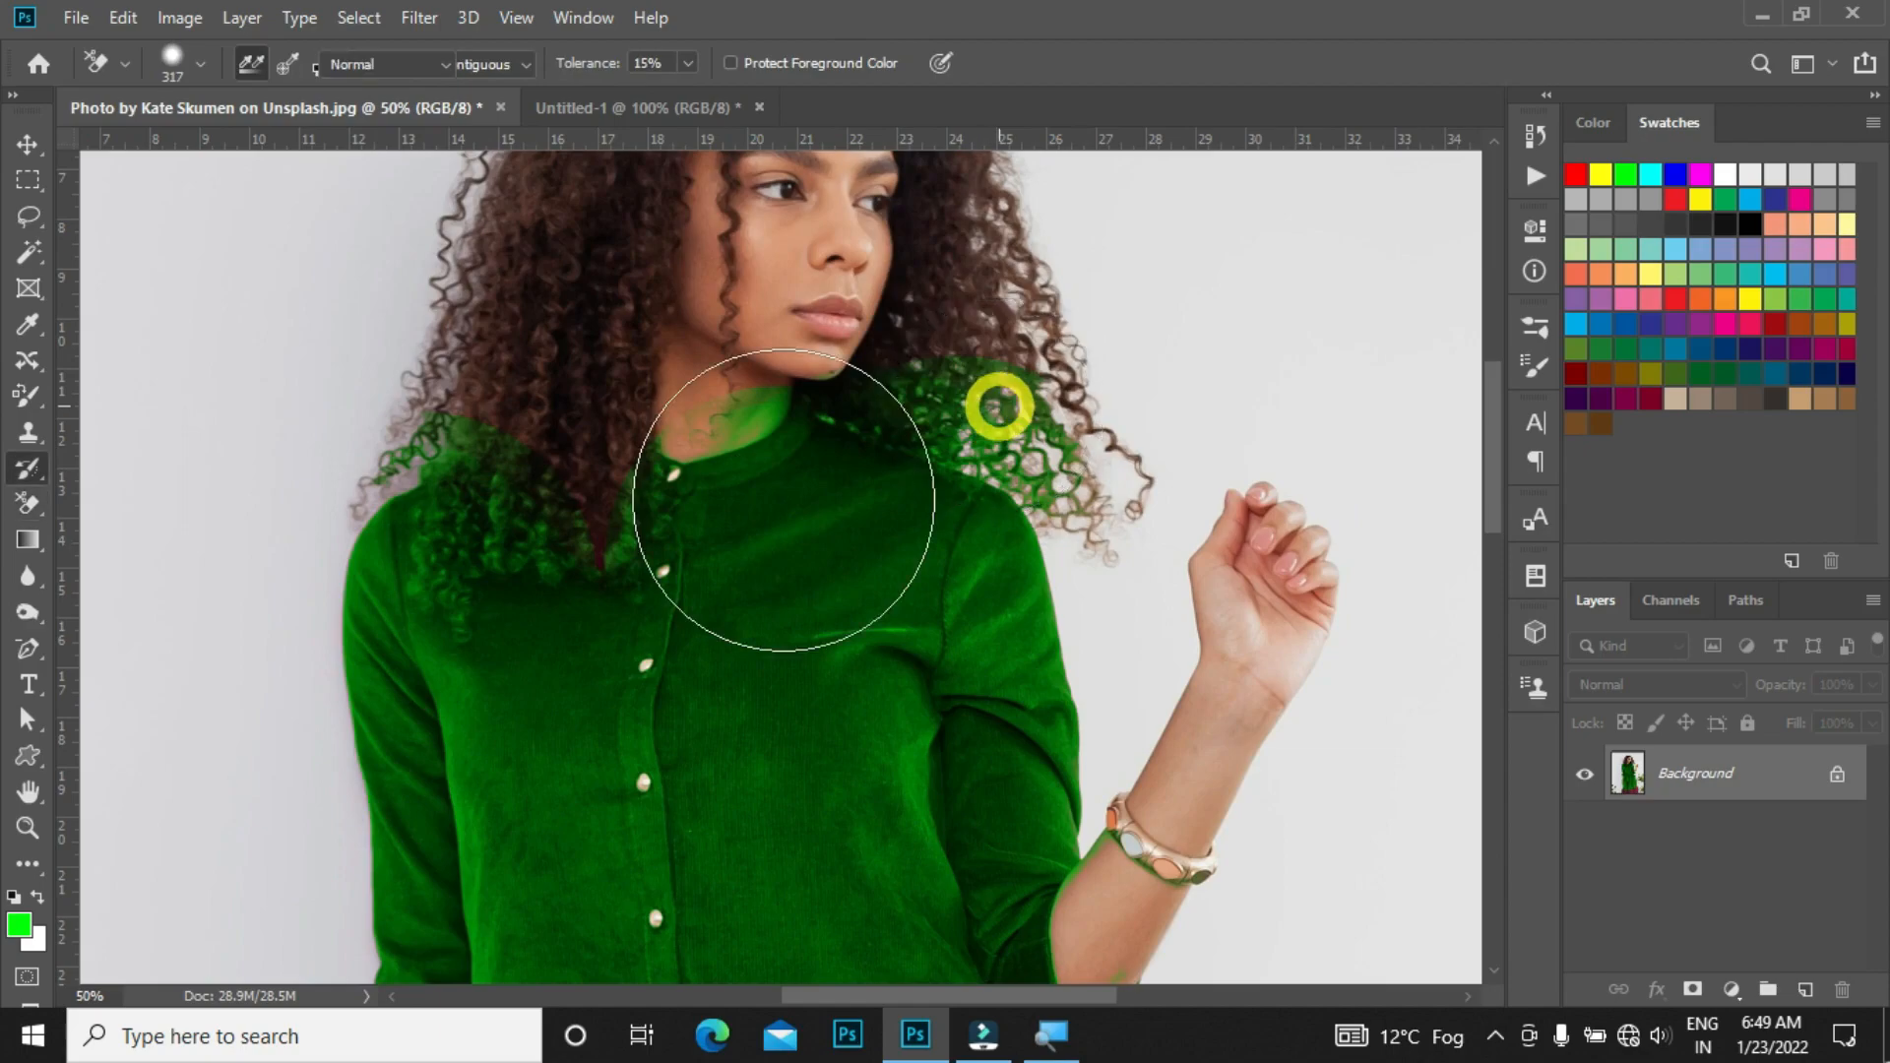
pyautogui.rightClick(25, 469)
pyautogui.click(168, 464)
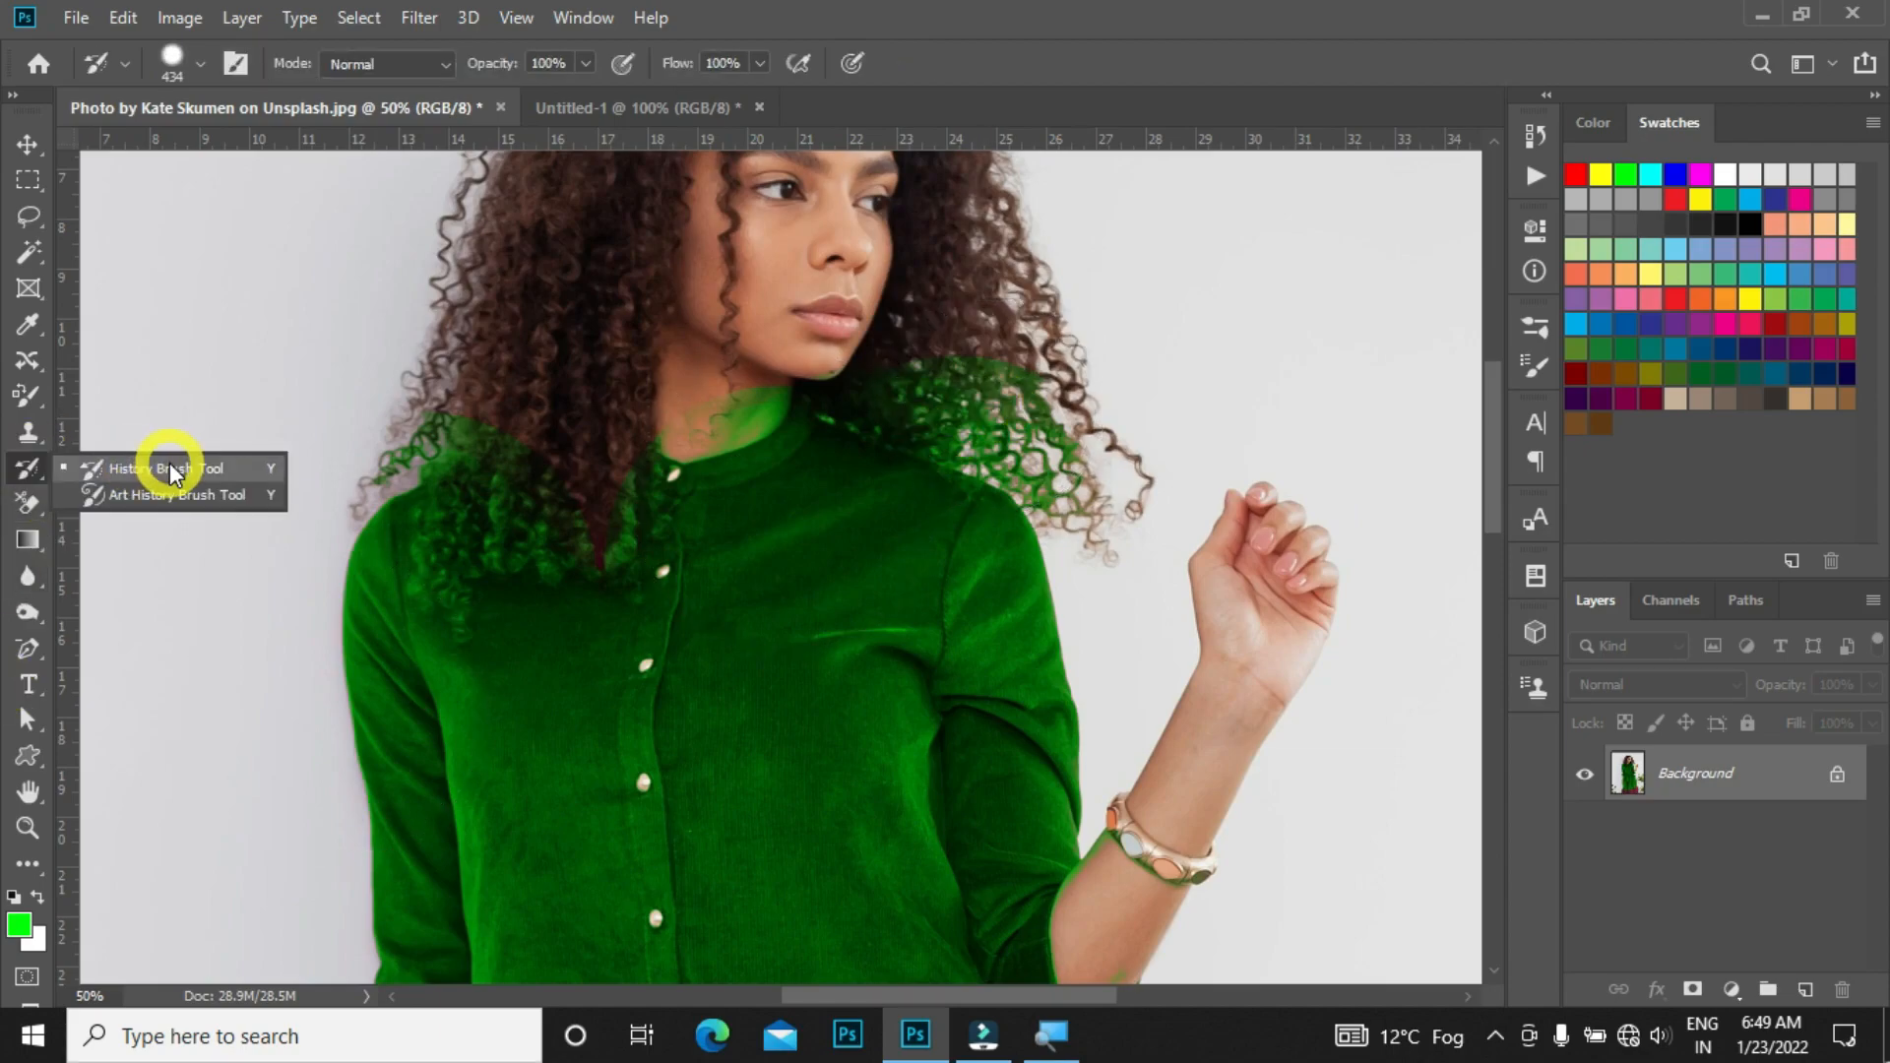
pyautogui.moveTo(978, 308)
pyautogui.mouseDown()
pyautogui.moveTo(962, 313)
pyautogui.moveTo(1097, 334)
pyautogui.moveTo(1017, 342)
pyautogui.mouseUp()
pyautogui.moveTo(788, 372)
pyautogui.mouseDown()
pyautogui.moveTo(688, 338)
pyautogui.moveTo(718, 364)
pyautogui.moveTo(688, 358)
pyautogui.mouseUp()
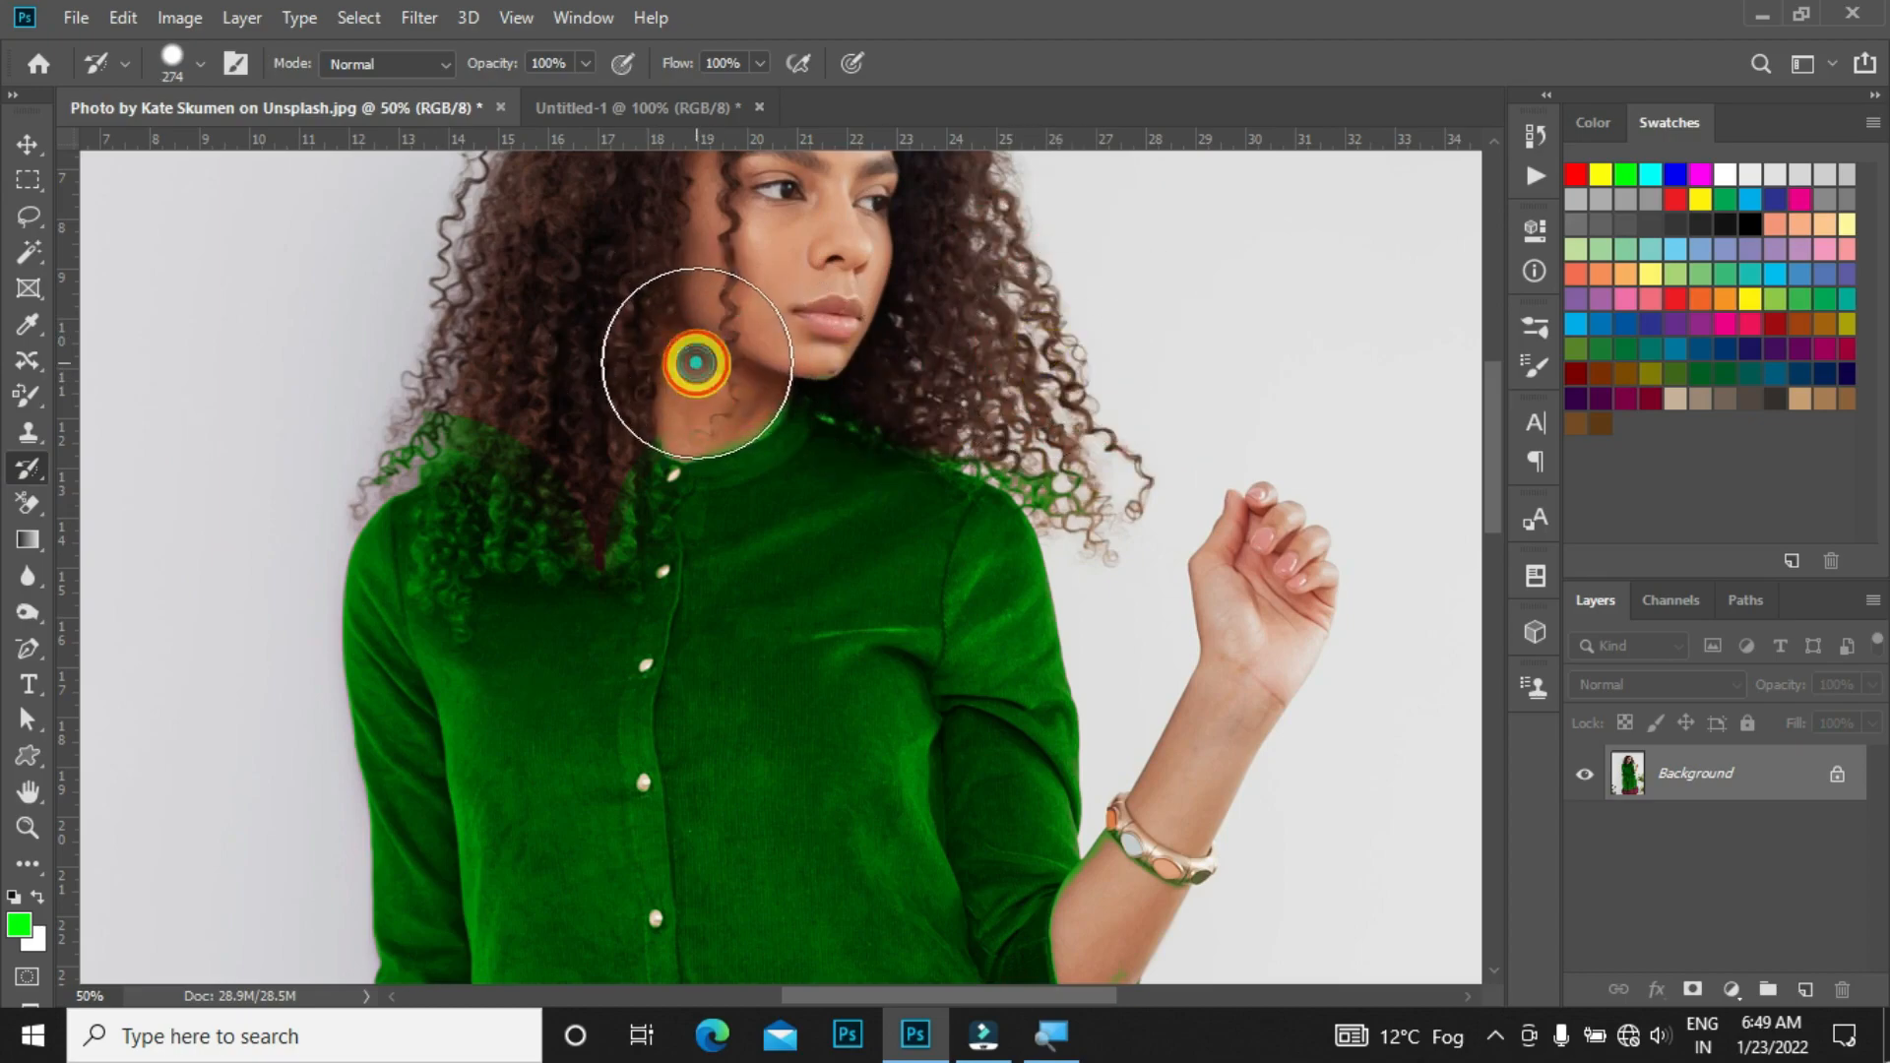
pyautogui.moveTo(591, 393)
pyautogui.mouseDown()
pyautogui.moveTo(620, 399)
pyautogui.moveTo(615, 427)
pyautogui.mouseUp()
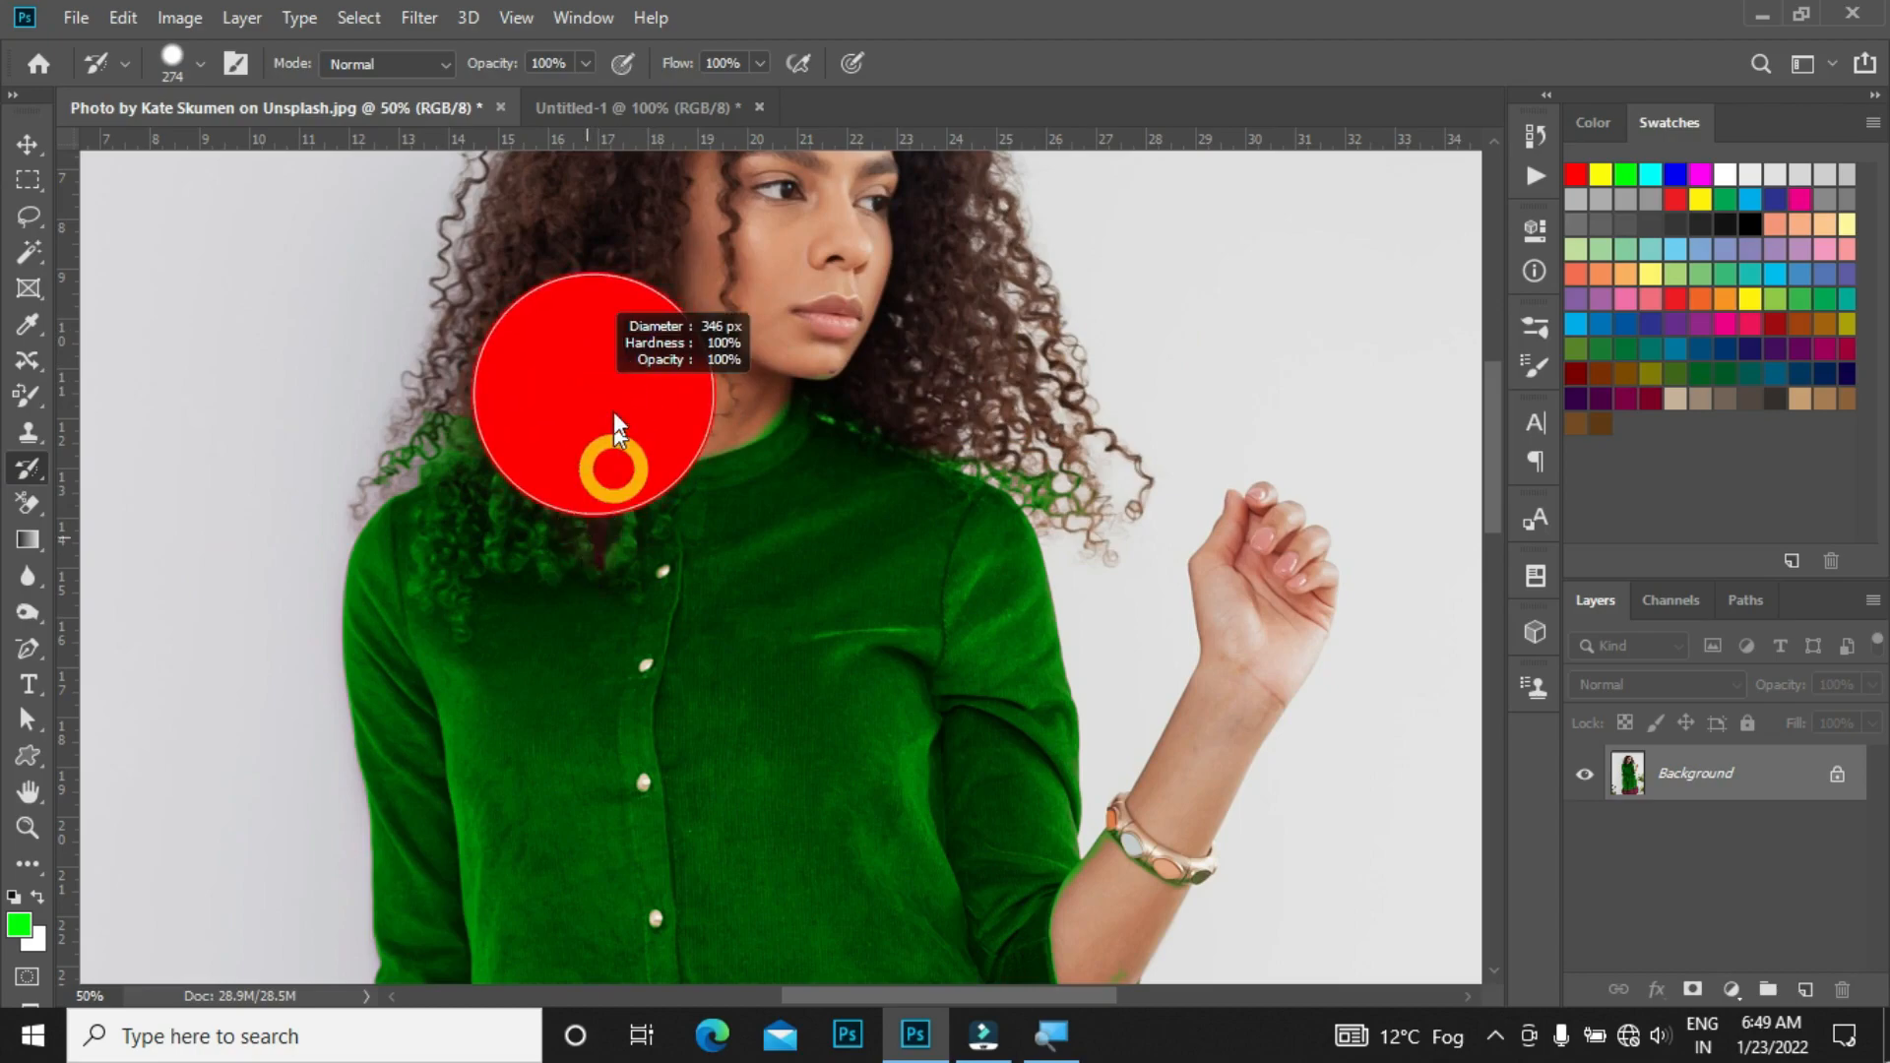
pyautogui.moveTo(601, 245); pyautogui.dragTo(601, 248)
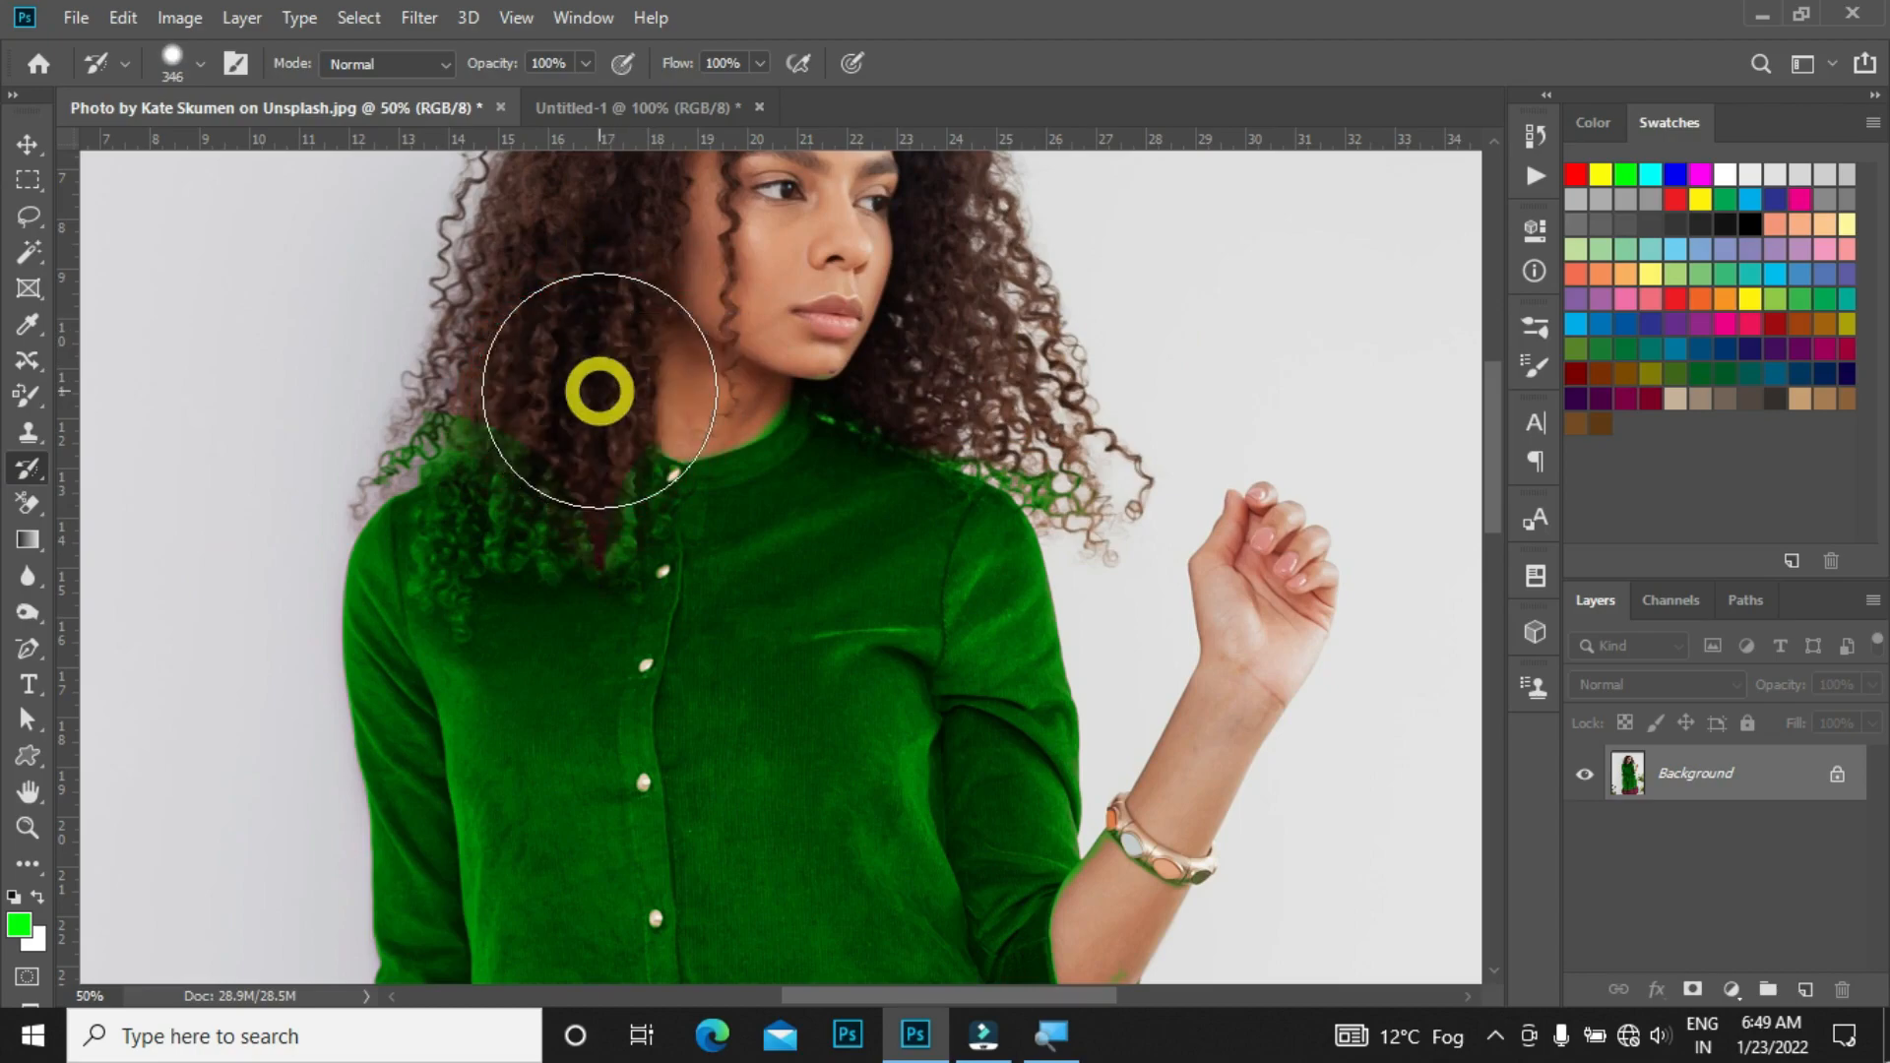
pyautogui.moveTo(602, 392)
pyautogui.mouseDown()
pyautogui.moveTo(562, 393)
pyautogui.moveTo(528, 443)
pyautogui.moveTo(506, 409)
pyautogui.moveTo(515, 464)
pyautogui.moveTo(582, 463)
pyautogui.moveTo(562, 486)
pyautogui.moveTo(514, 449)
pyautogui.mouseUp()
# Step: Restore the original skin color on the neck and the fingers touching the dress with the History Brush
pyautogui.press('space')
pyautogui.moveTo(524, 540)
pyautogui.mouseDown()
pyautogui.moveTo(556, 406)
pyautogui.moveTo(514, 364)
pyautogui.moveTo(501, 374)
pyautogui.moveTo(570, 304)
pyautogui.moveTo(709, 253)
pyautogui.moveTo(760, 258)
pyautogui.mouseUp()
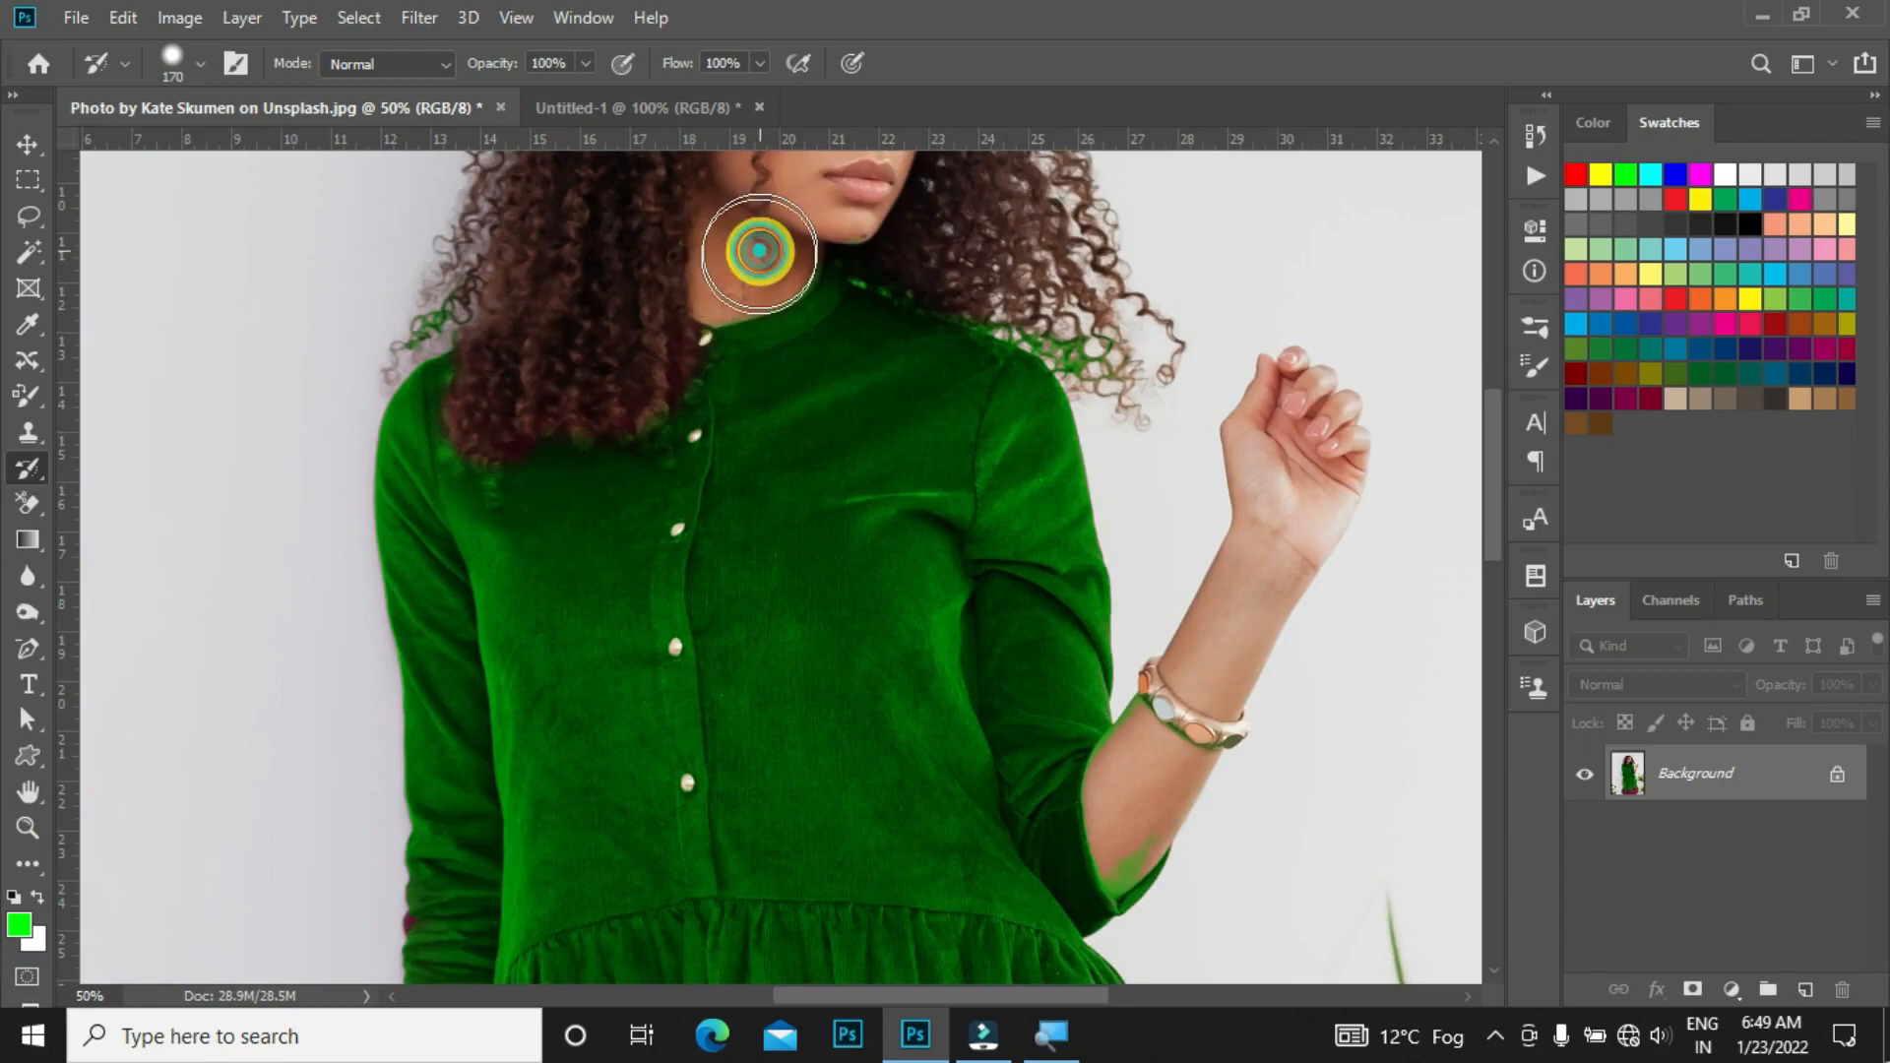
pyautogui.moveTo(780, 903); pyautogui.dragTo(804, 500)
pyautogui.hotkey('ctrl', '0')
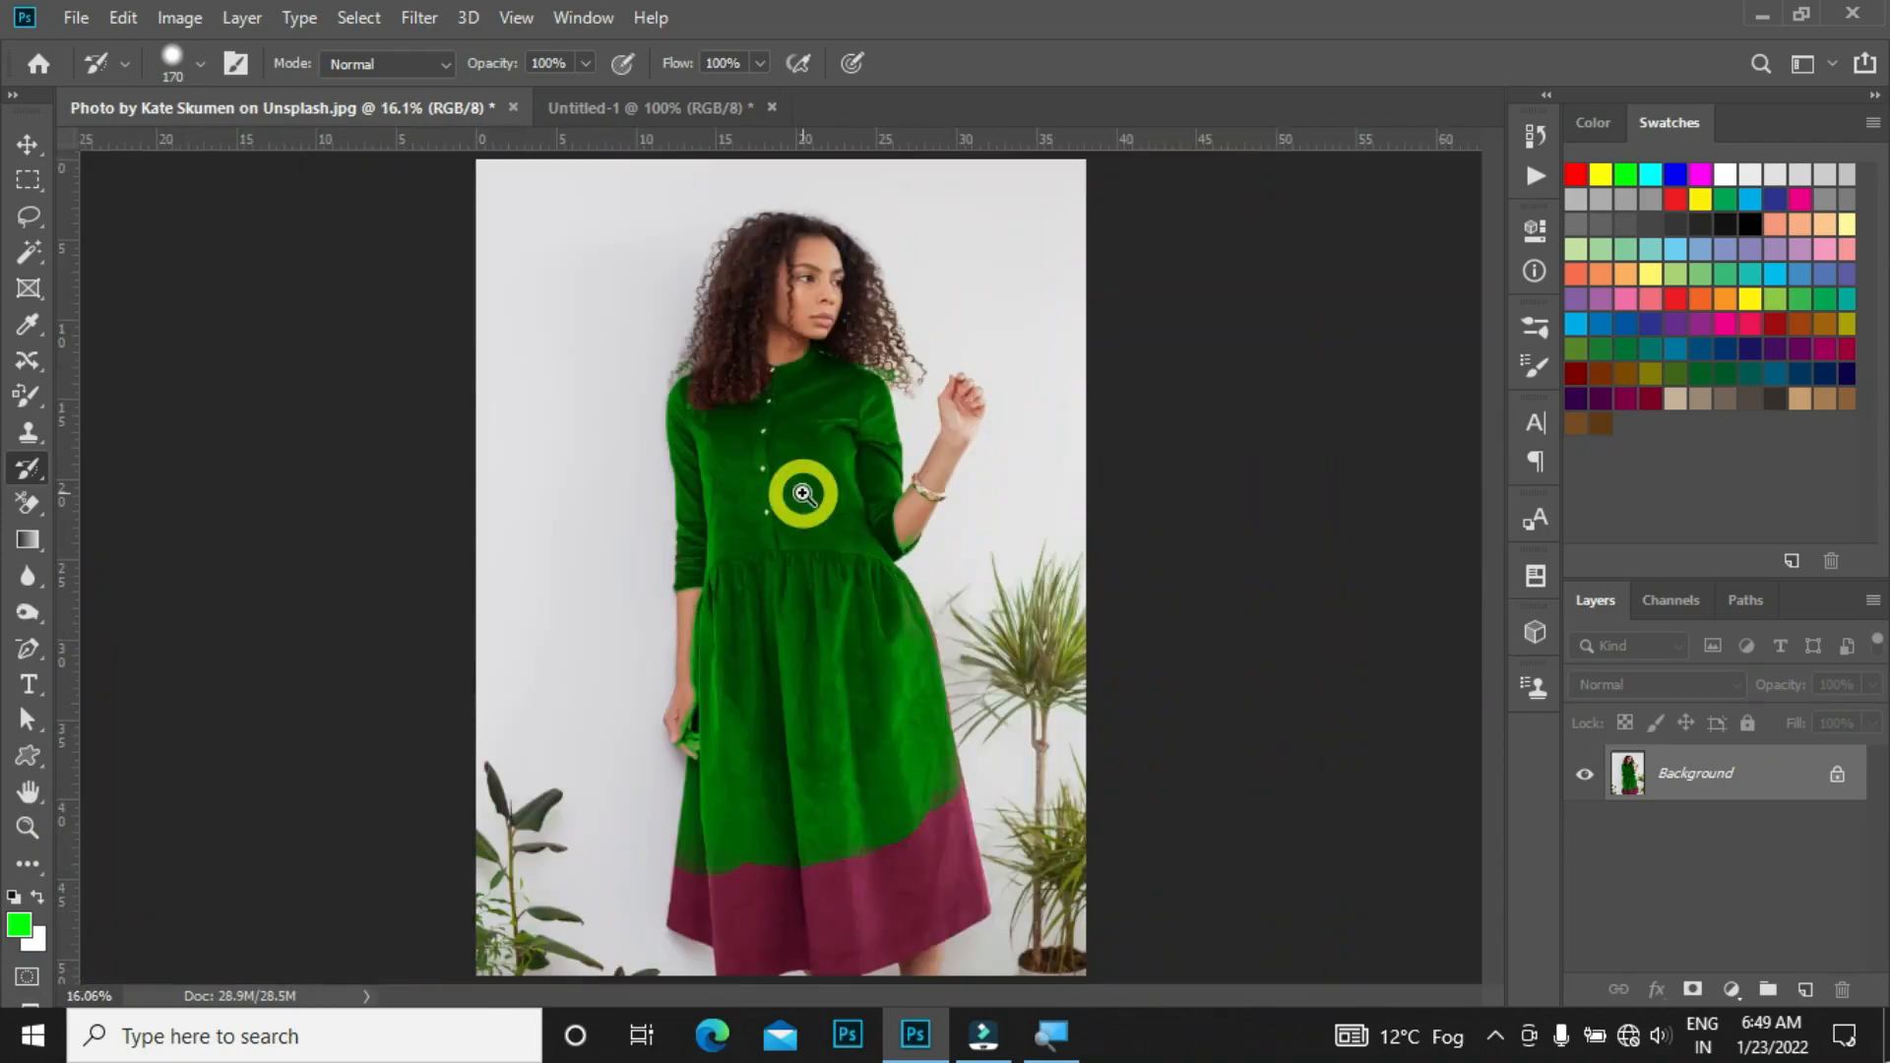
pyautogui.moveTo(710, 747); pyautogui.dragTo(805, 888)
pyautogui.moveTo(679, 712); pyautogui.dragTo(744, 785)
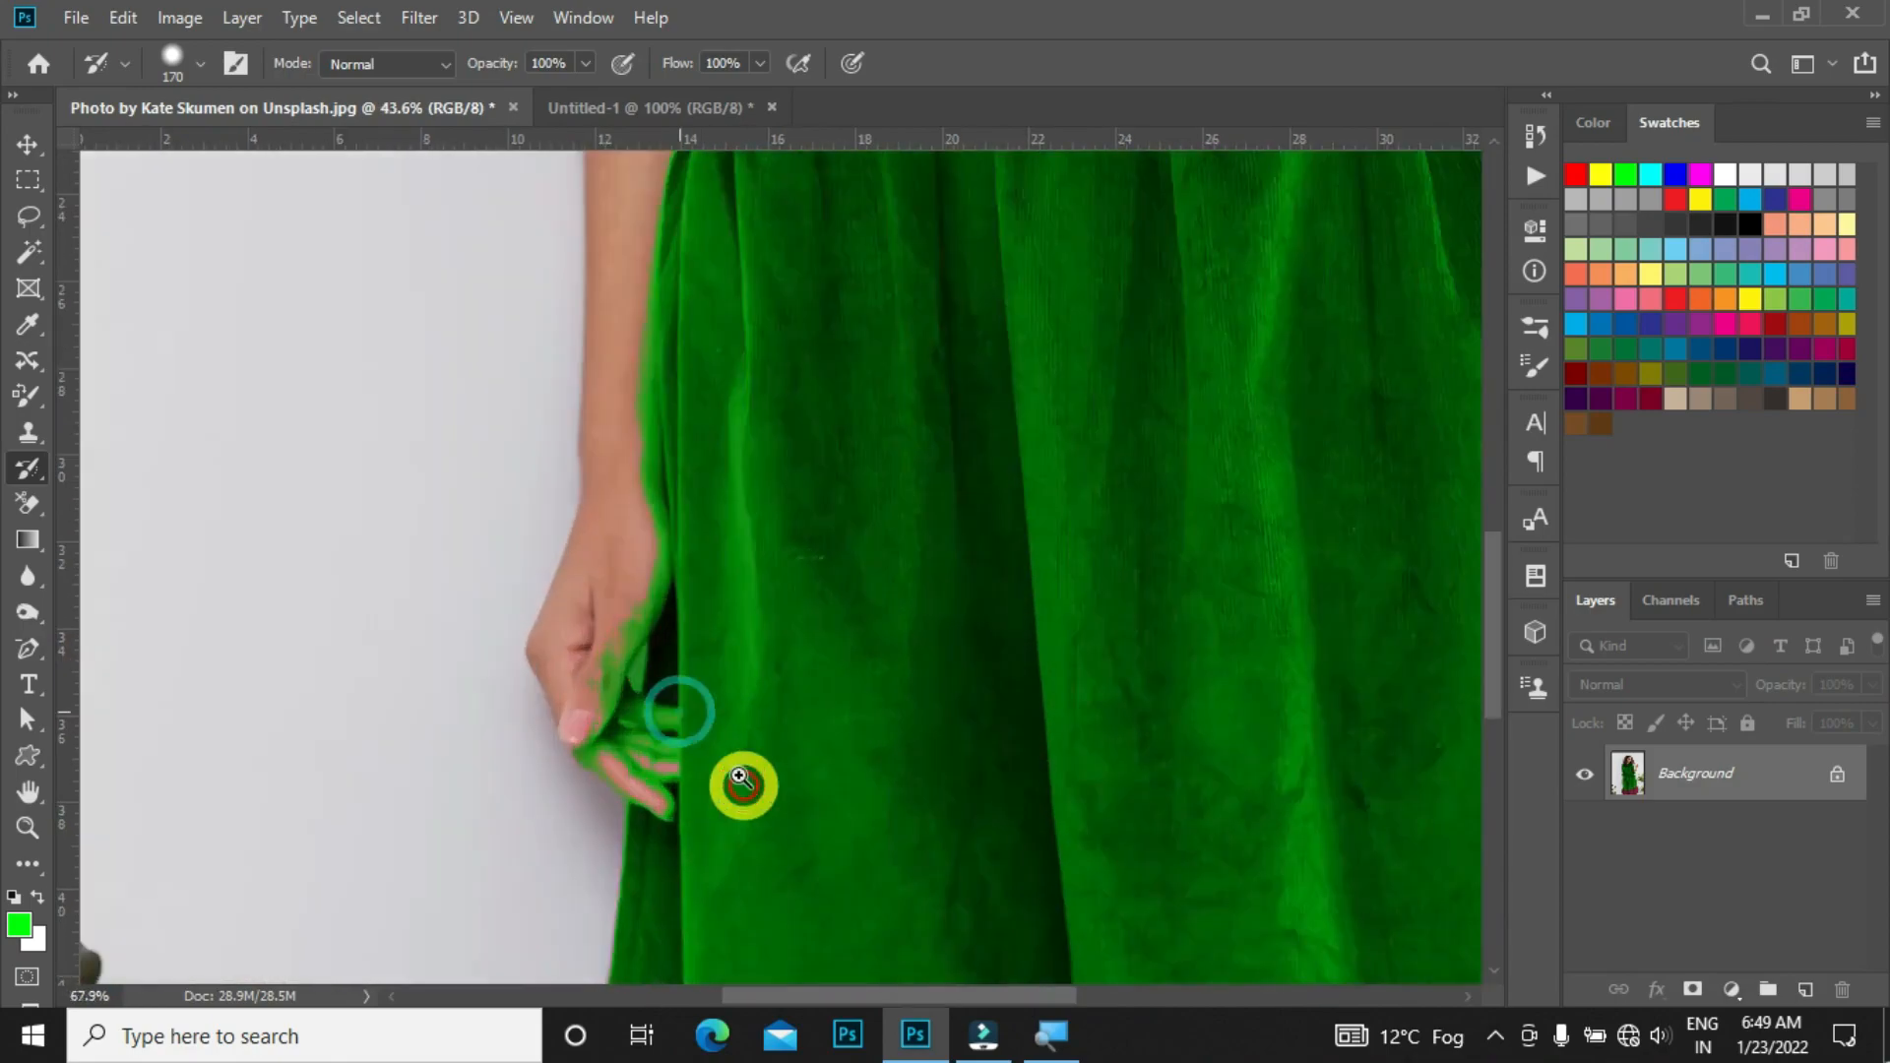
pyautogui.moveTo(565, 655)
pyautogui.mouseDown()
pyautogui.moveTo(609, 582)
pyautogui.moveTo(604, 760)
pyautogui.mouseUp()
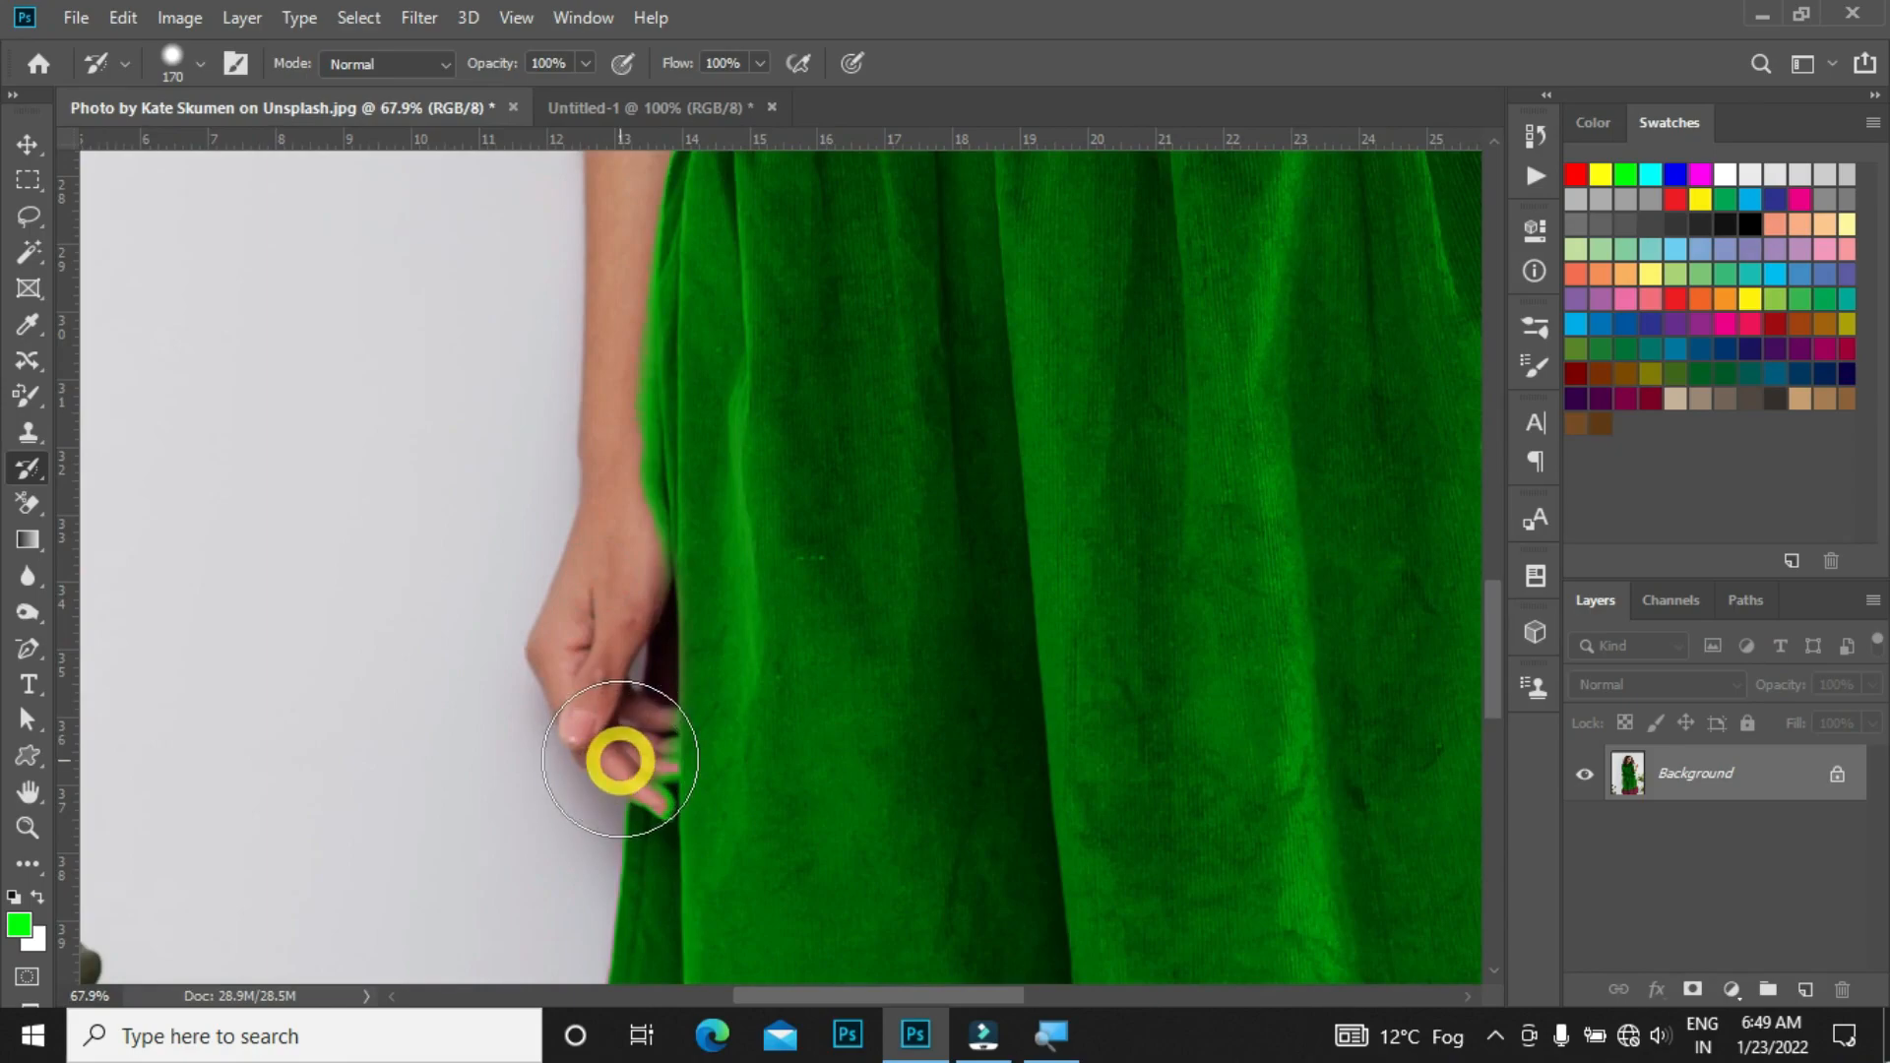
pyautogui.moveTo(621, 760); pyautogui.dragTo(620, 725)
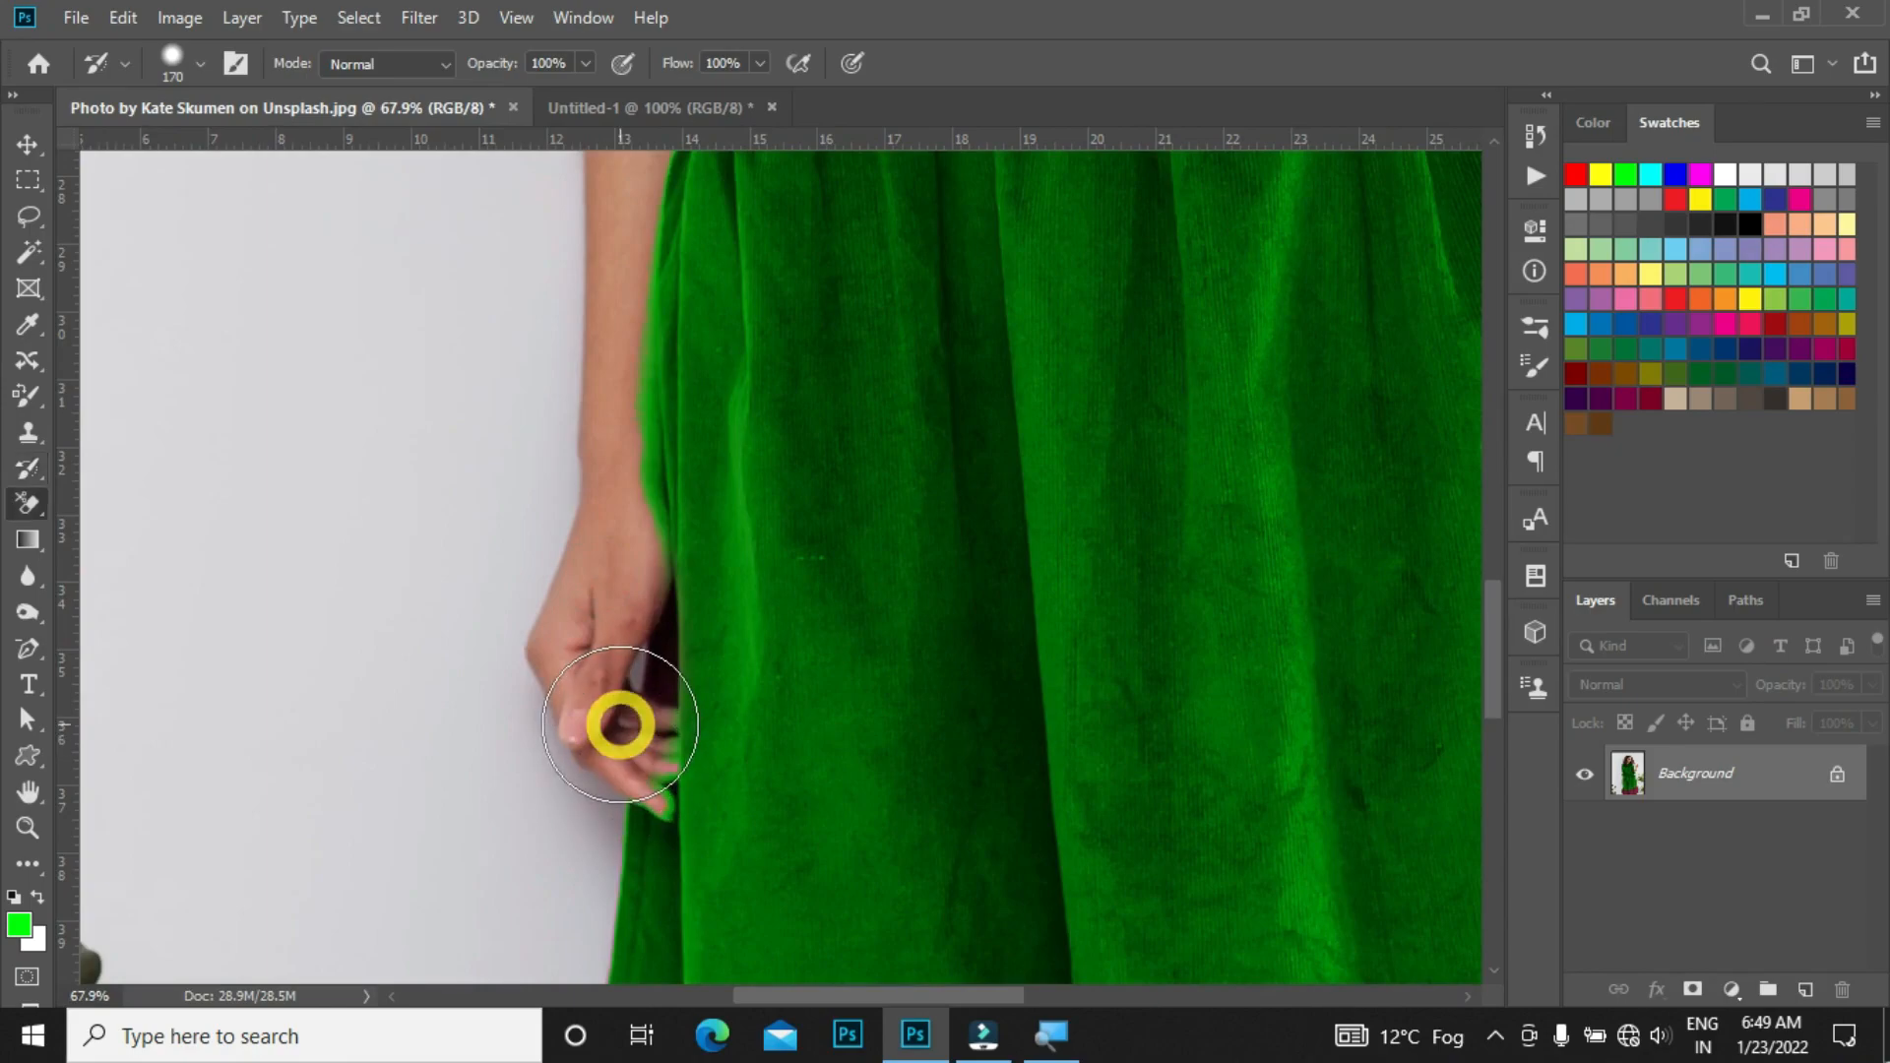
# Step: Try erasing the green on the fingers with the Background Eraser, then undo the stroke
pyautogui.press('e')
pyautogui.moveTo(591, 555)
pyautogui.mouseDown()
pyautogui.moveTo(595, 405)
pyautogui.moveTo(610, 603)
pyautogui.moveTo(784, 506)
pyautogui.moveTo(708, 427)
pyautogui.moveTo(747, 486)
pyautogui.mouseUp()
pyautogui.hotkey('ctrl', 'z')
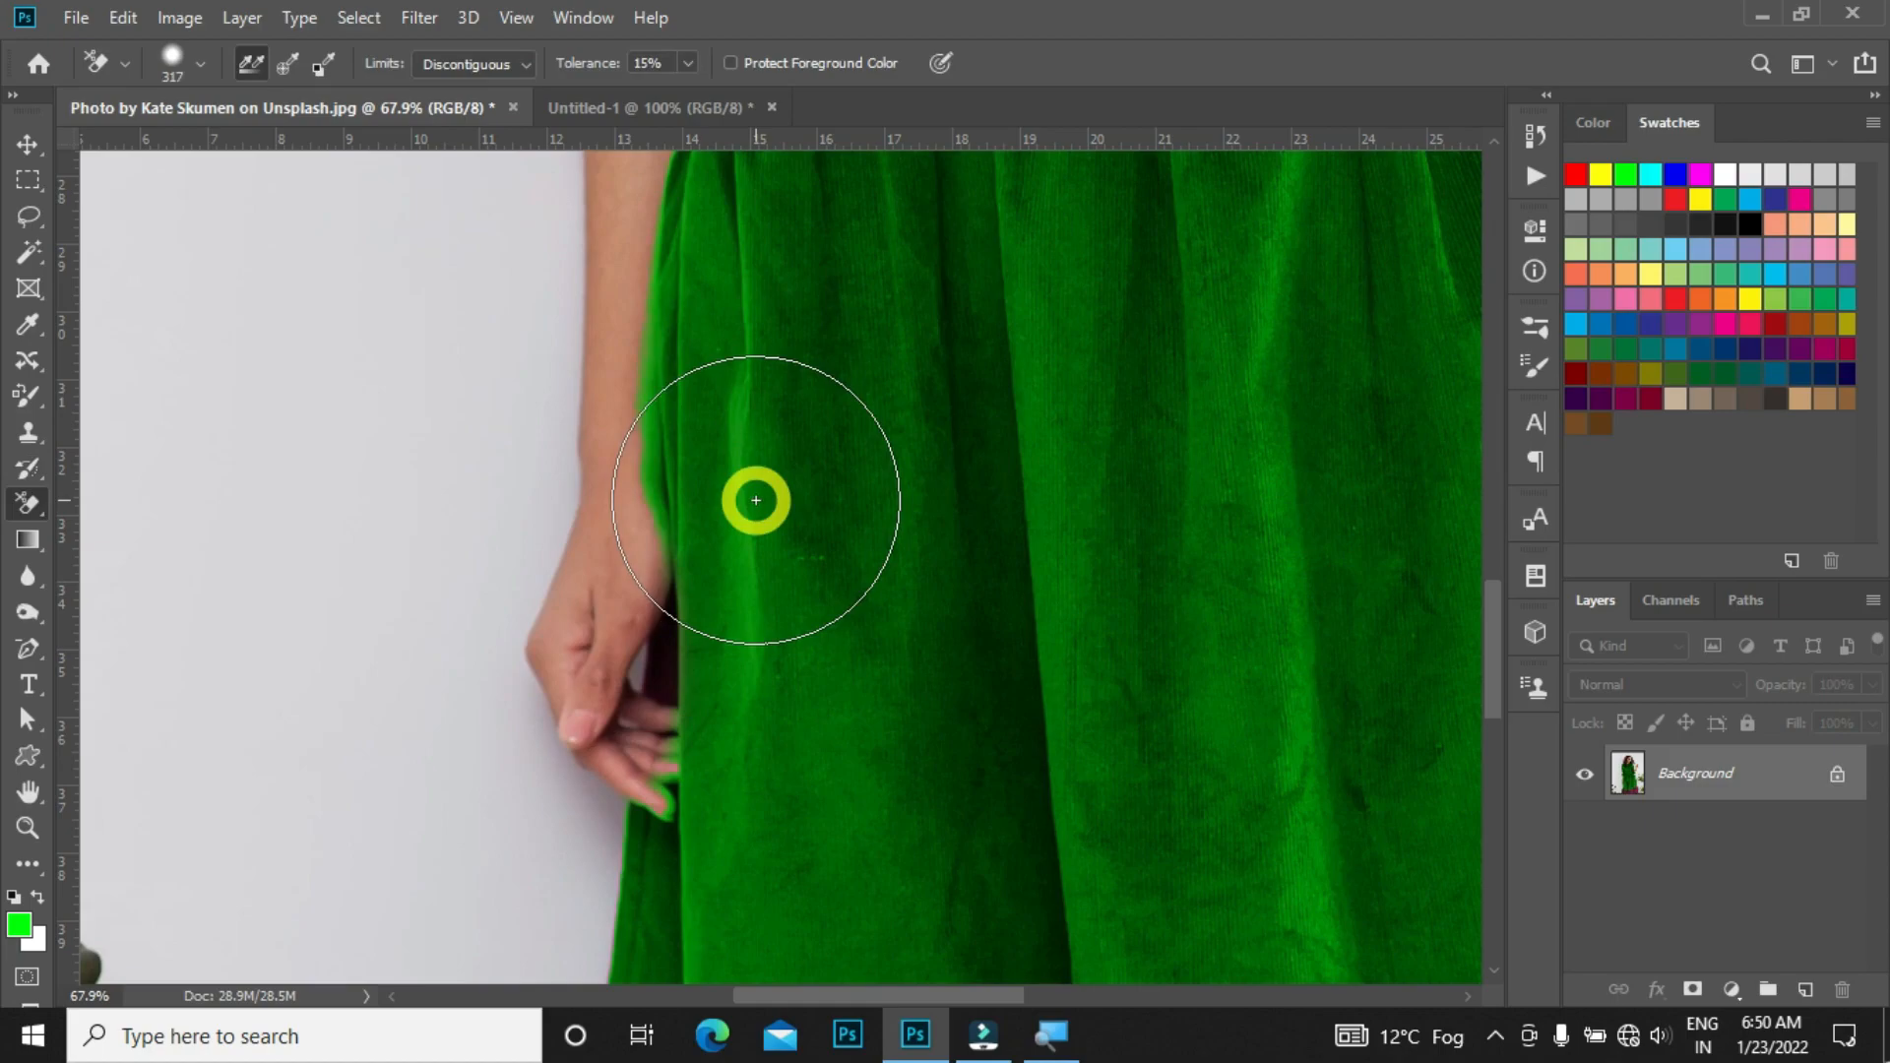
# Step: Try painting over the dress with the Art History Brush, then undo the stroke
pyautogui.click(29, 465)
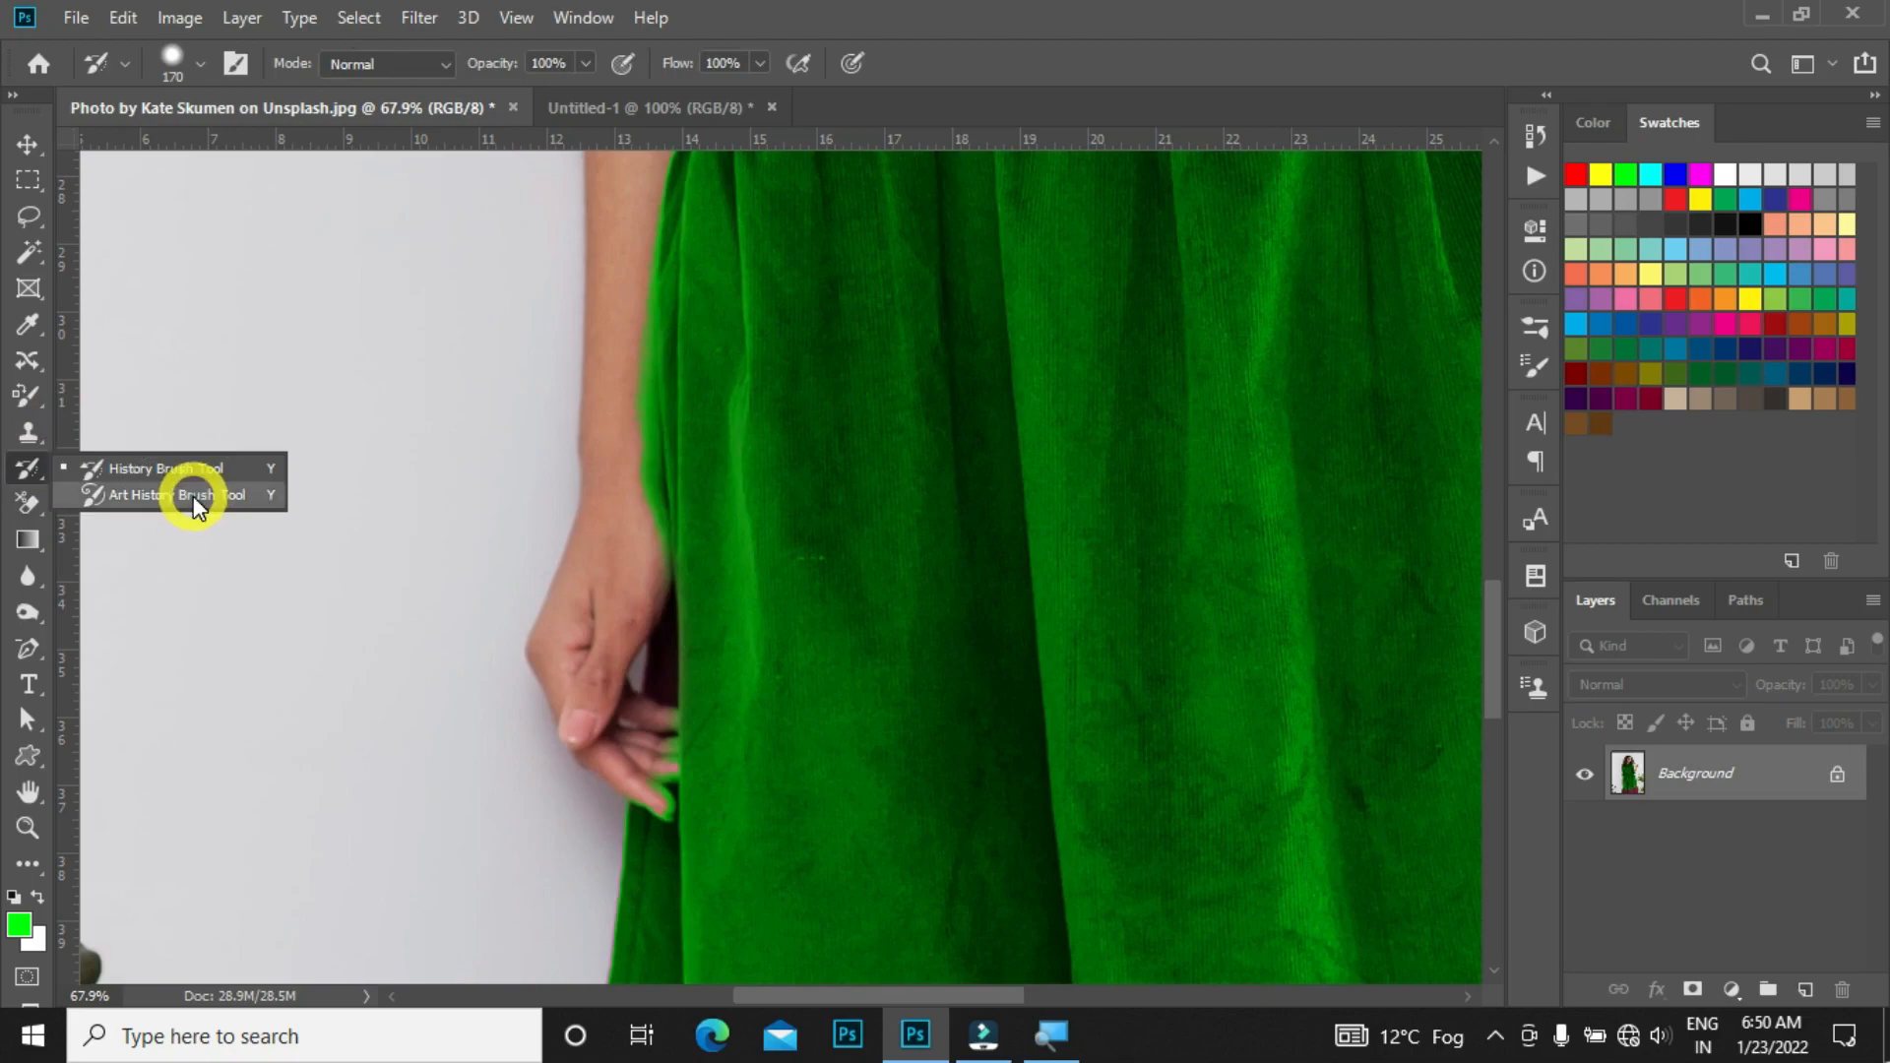
pyautogui.click(187, 496)
pyautogui.moveTo(926, 477)
pyautogui.mouseDown()
pyautogui.moveTo(804, 465)
pyautogui.moveTo(835, 446)
pyautogui.moveTo(815, 452)
pyautogui.moveTo(1226, 445)
pyautogui.moveTo(1120, 642)
pyautogui.mouseUp()
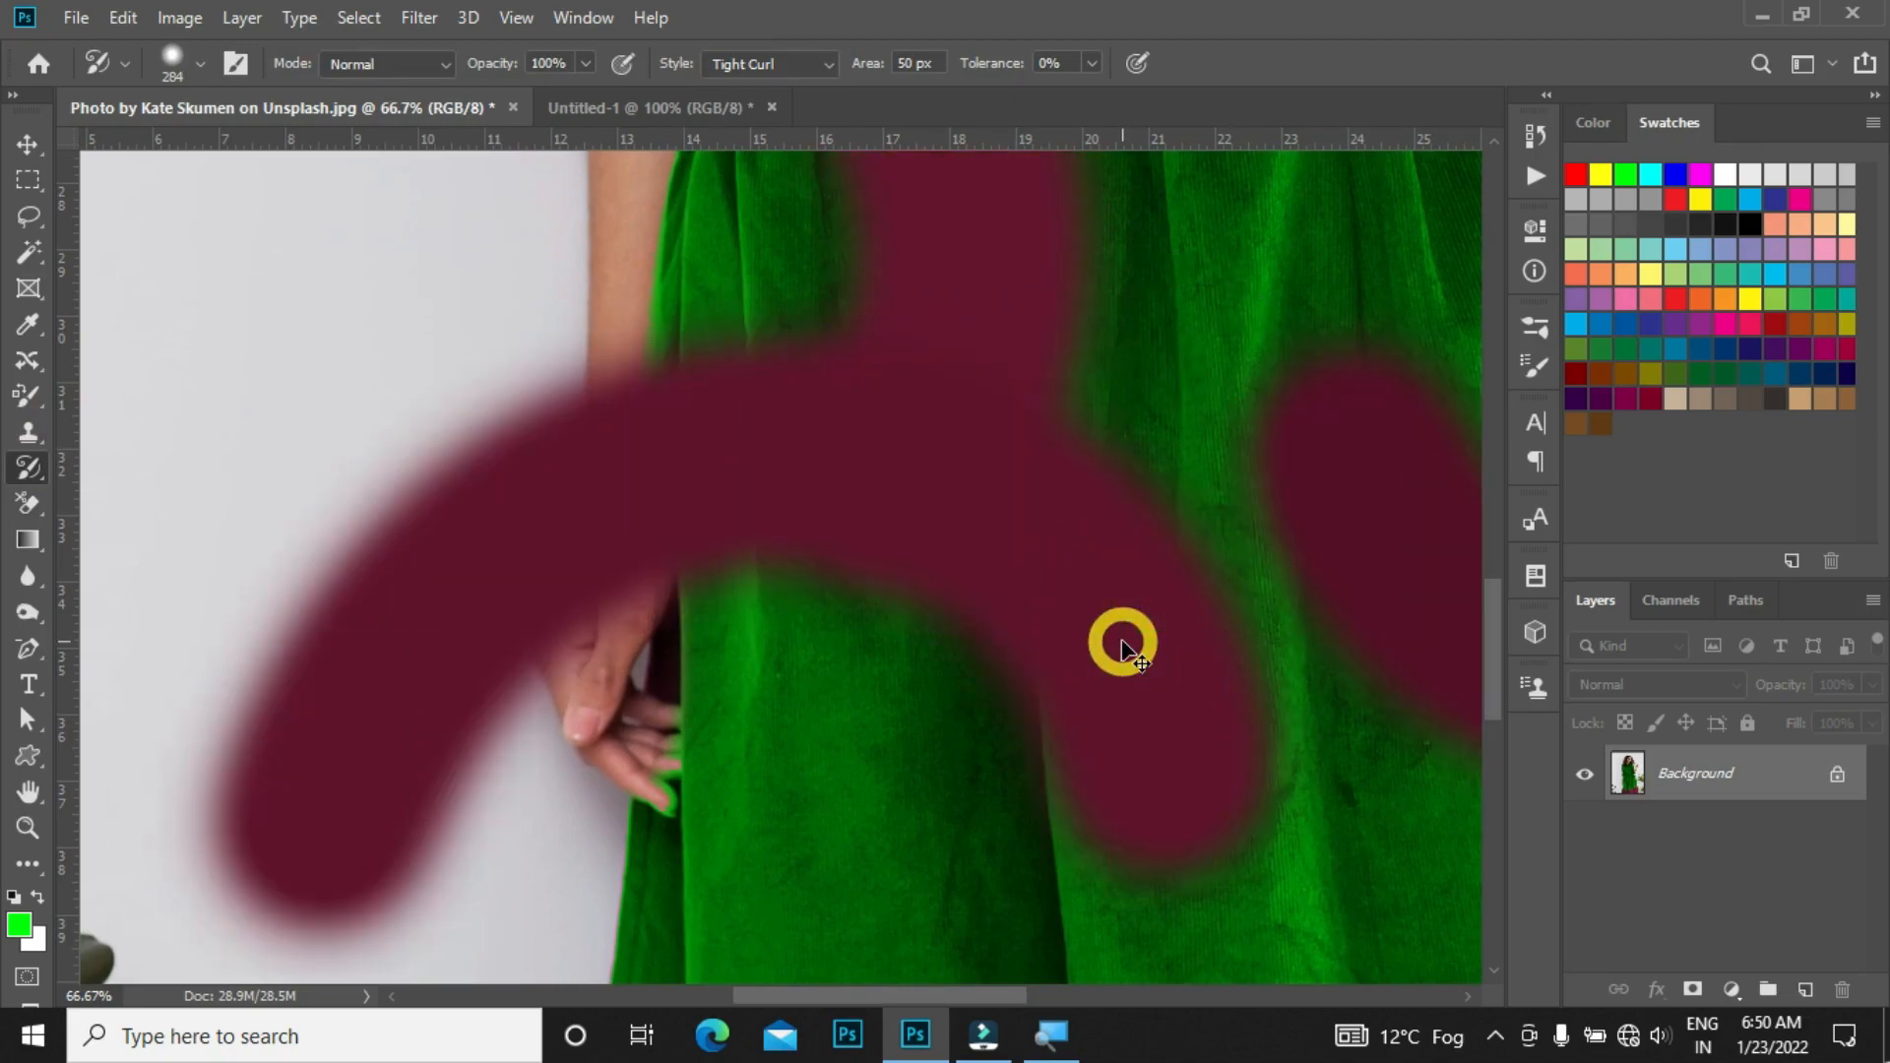
pyautogui.hotkey('ctrl', 'z')
# Step: Try another Art History Brush dab on the zoomed-out dress, then undo it
pyautogui.hotkey('ctrl', '-')
pyautogui.hotkey('ctrl', '-')
pyautogui.click(1123, 642)
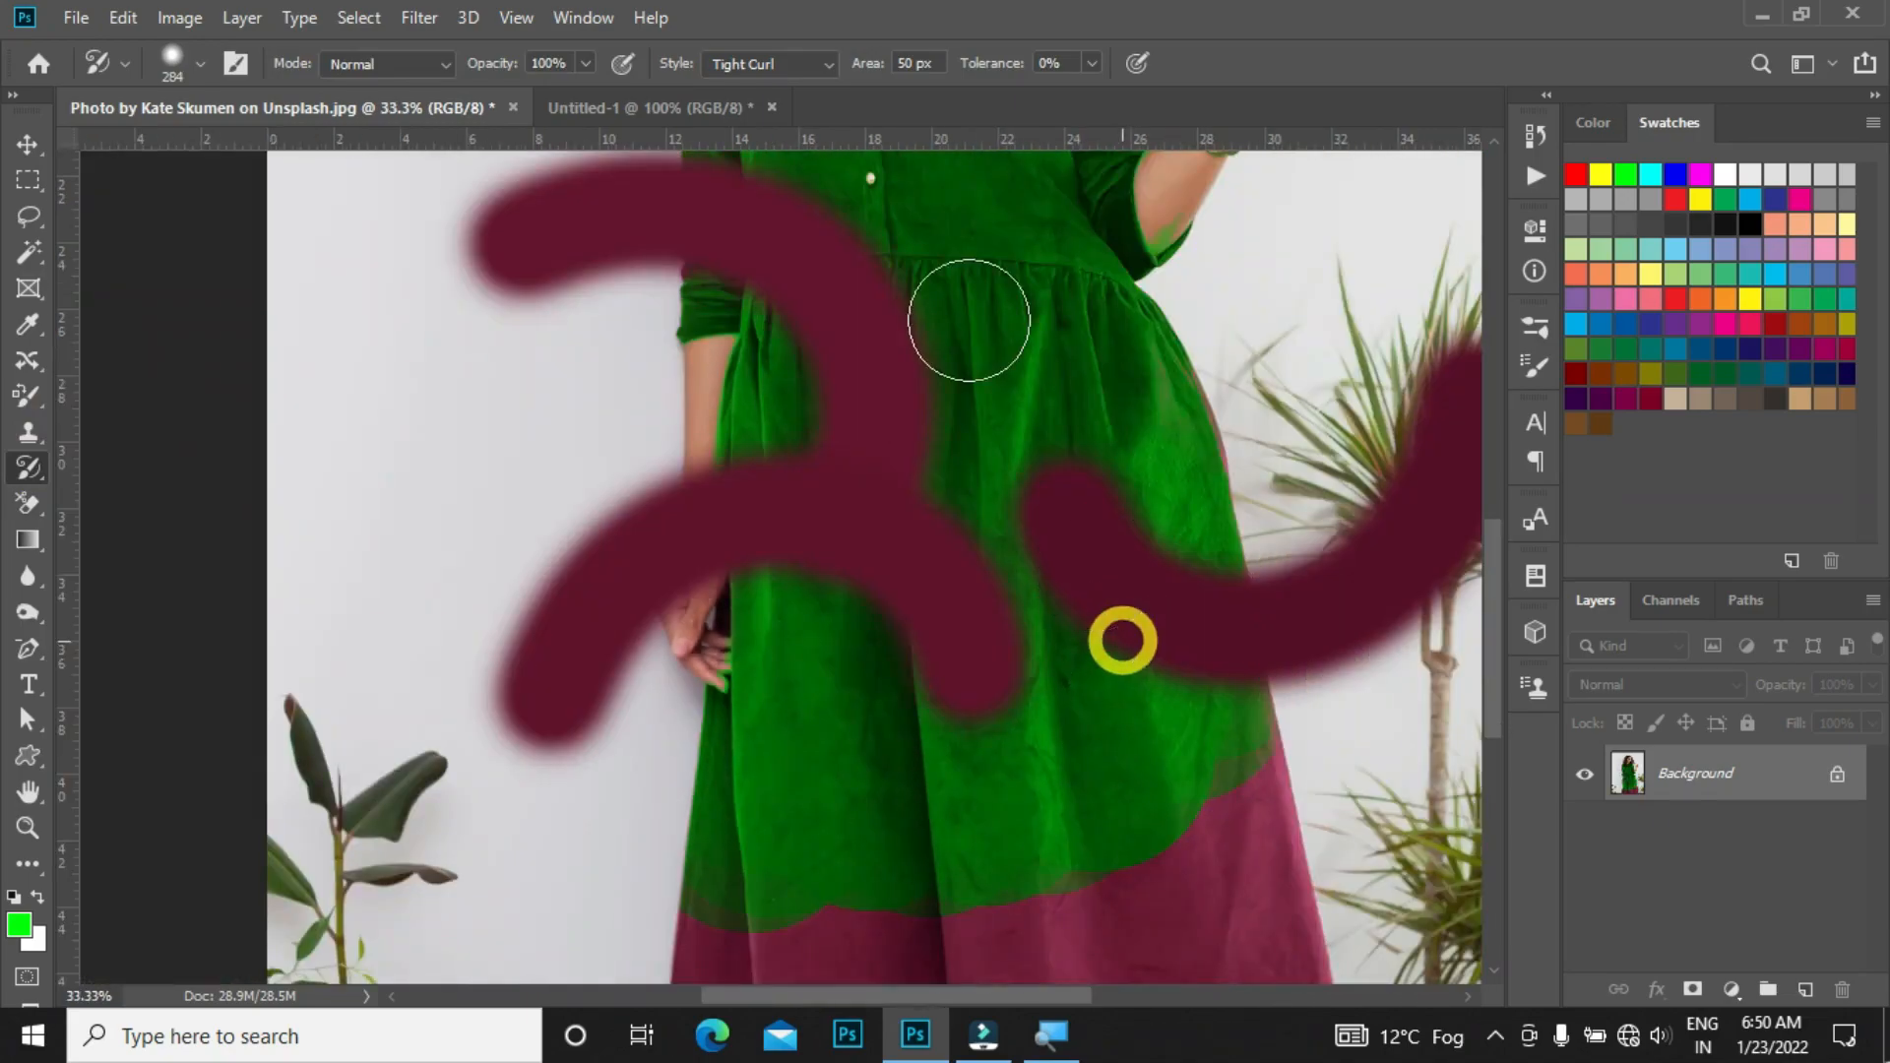
pyautogui.hotkey('ctrl', 'z')
# Step: Set the Art History Brush style to Tight Long, try a dab on the dress, and undo it
pyautogui.click(751, 63)
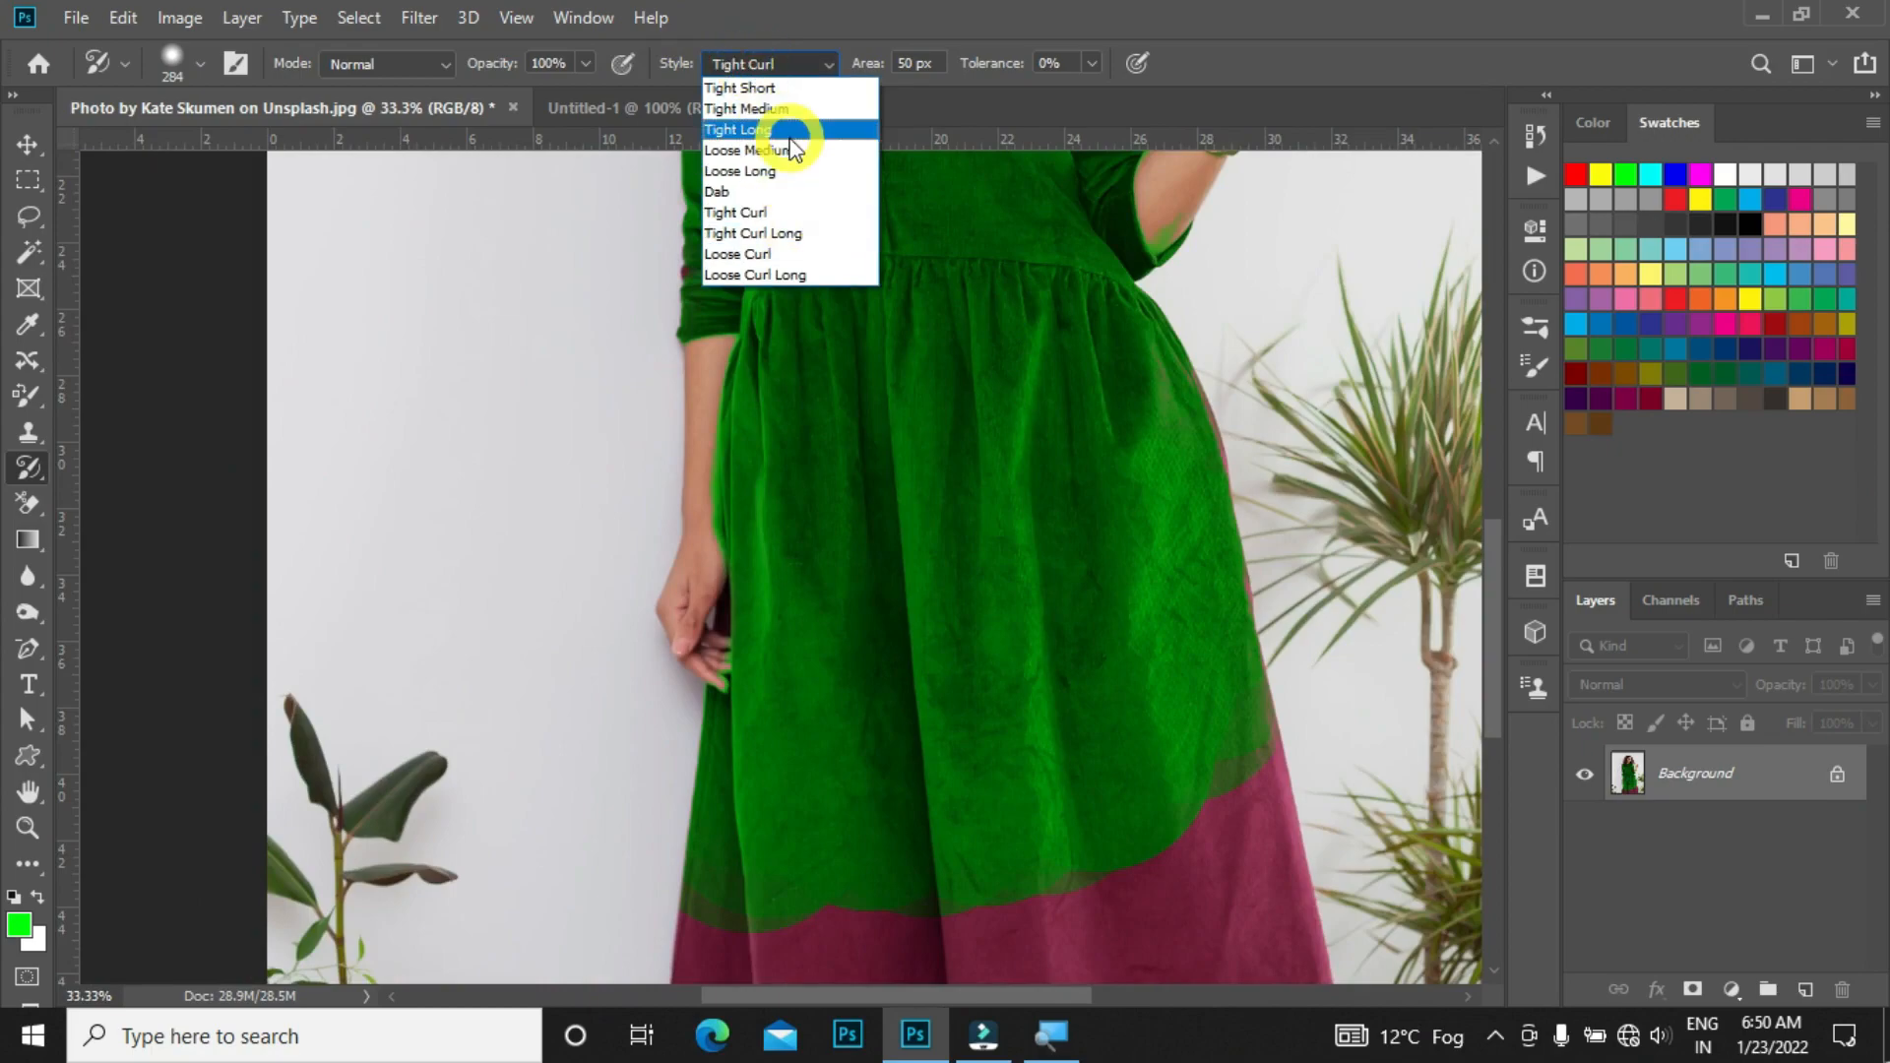
pyautogui.click(788, 131)
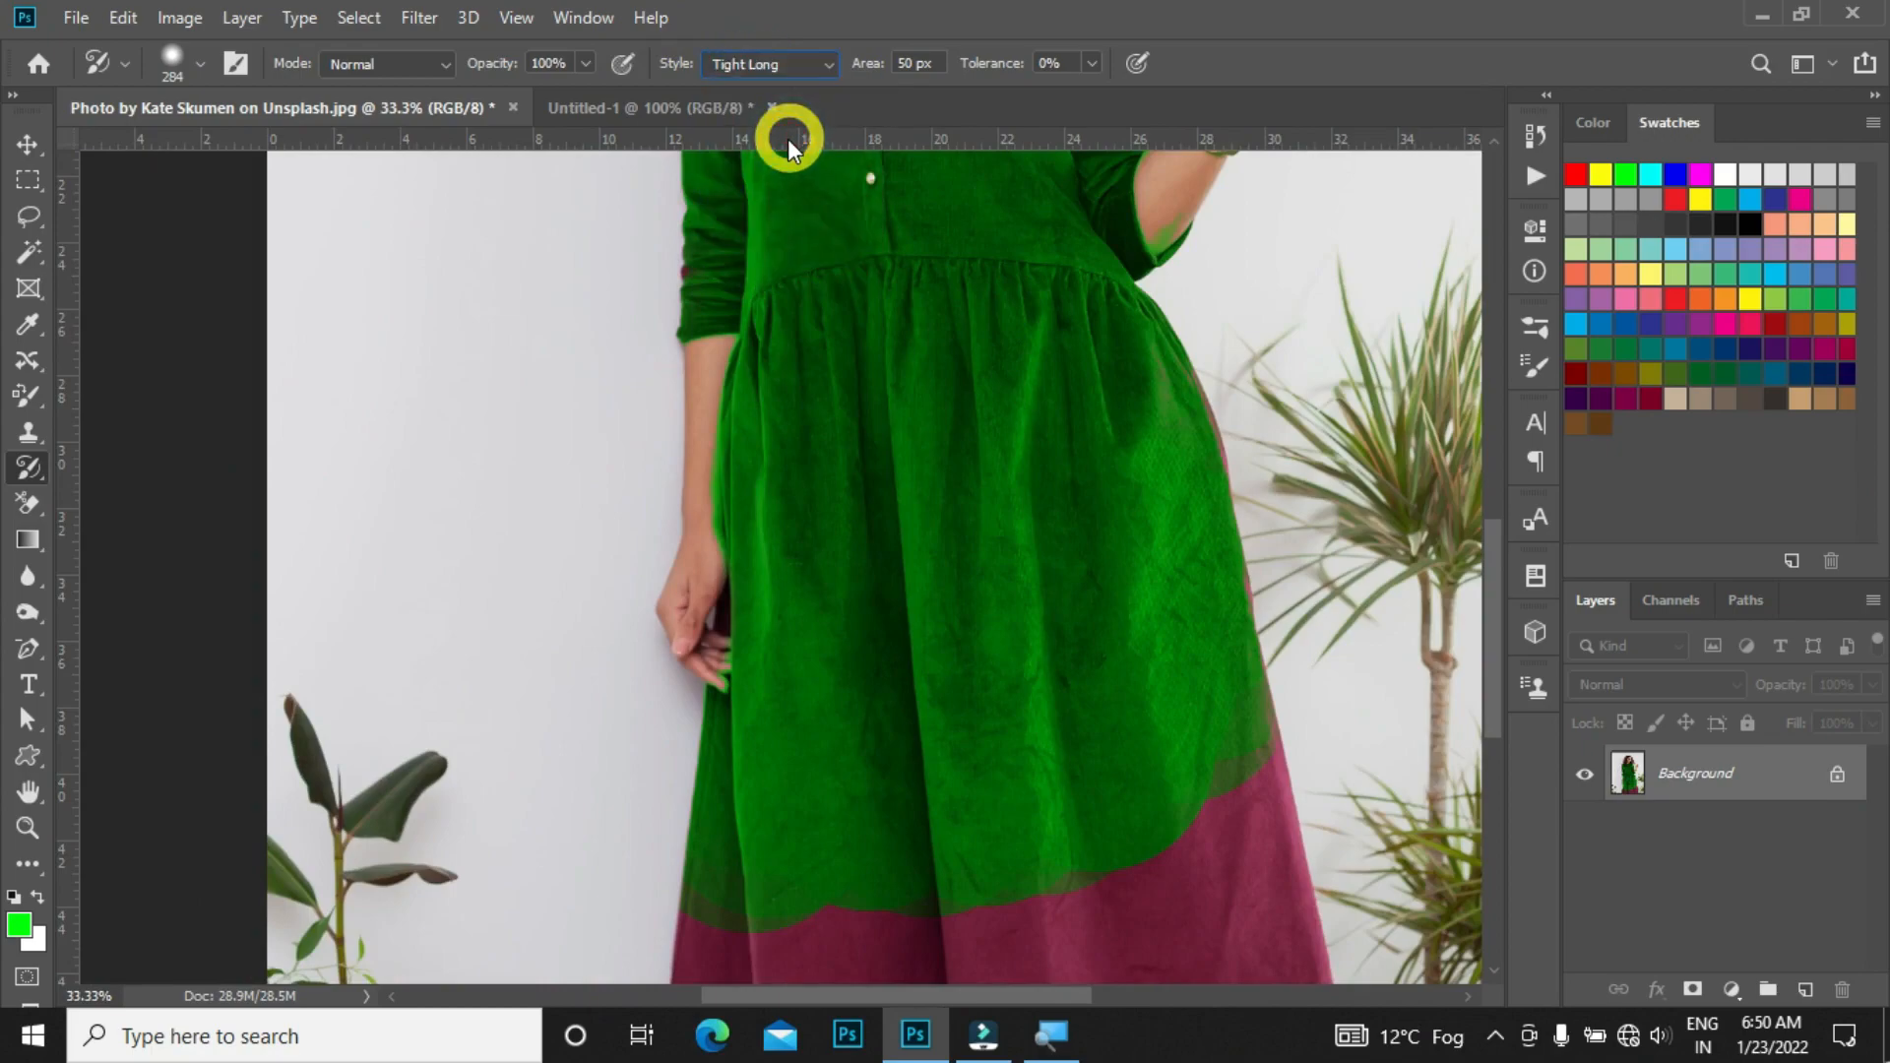
pyautogui.click(1059, 513)
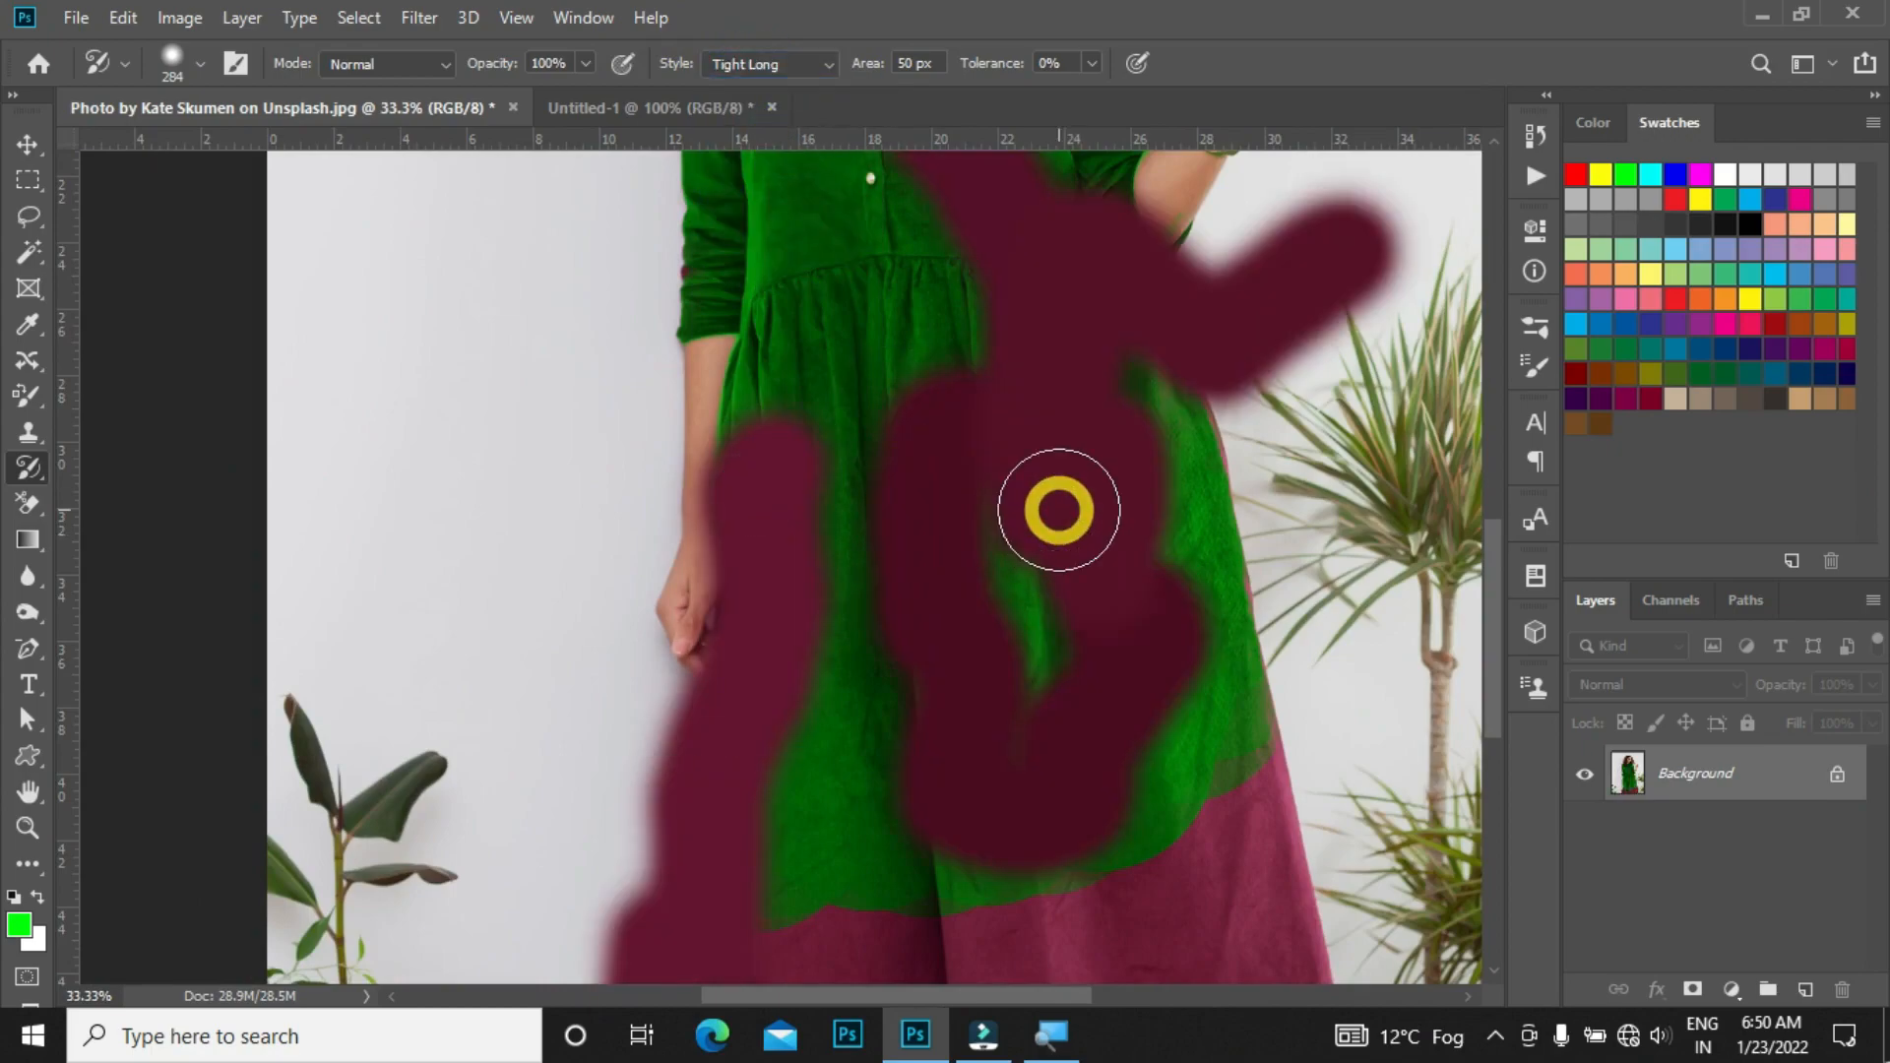
pyautogui.hotkey('ctrl', 'z')
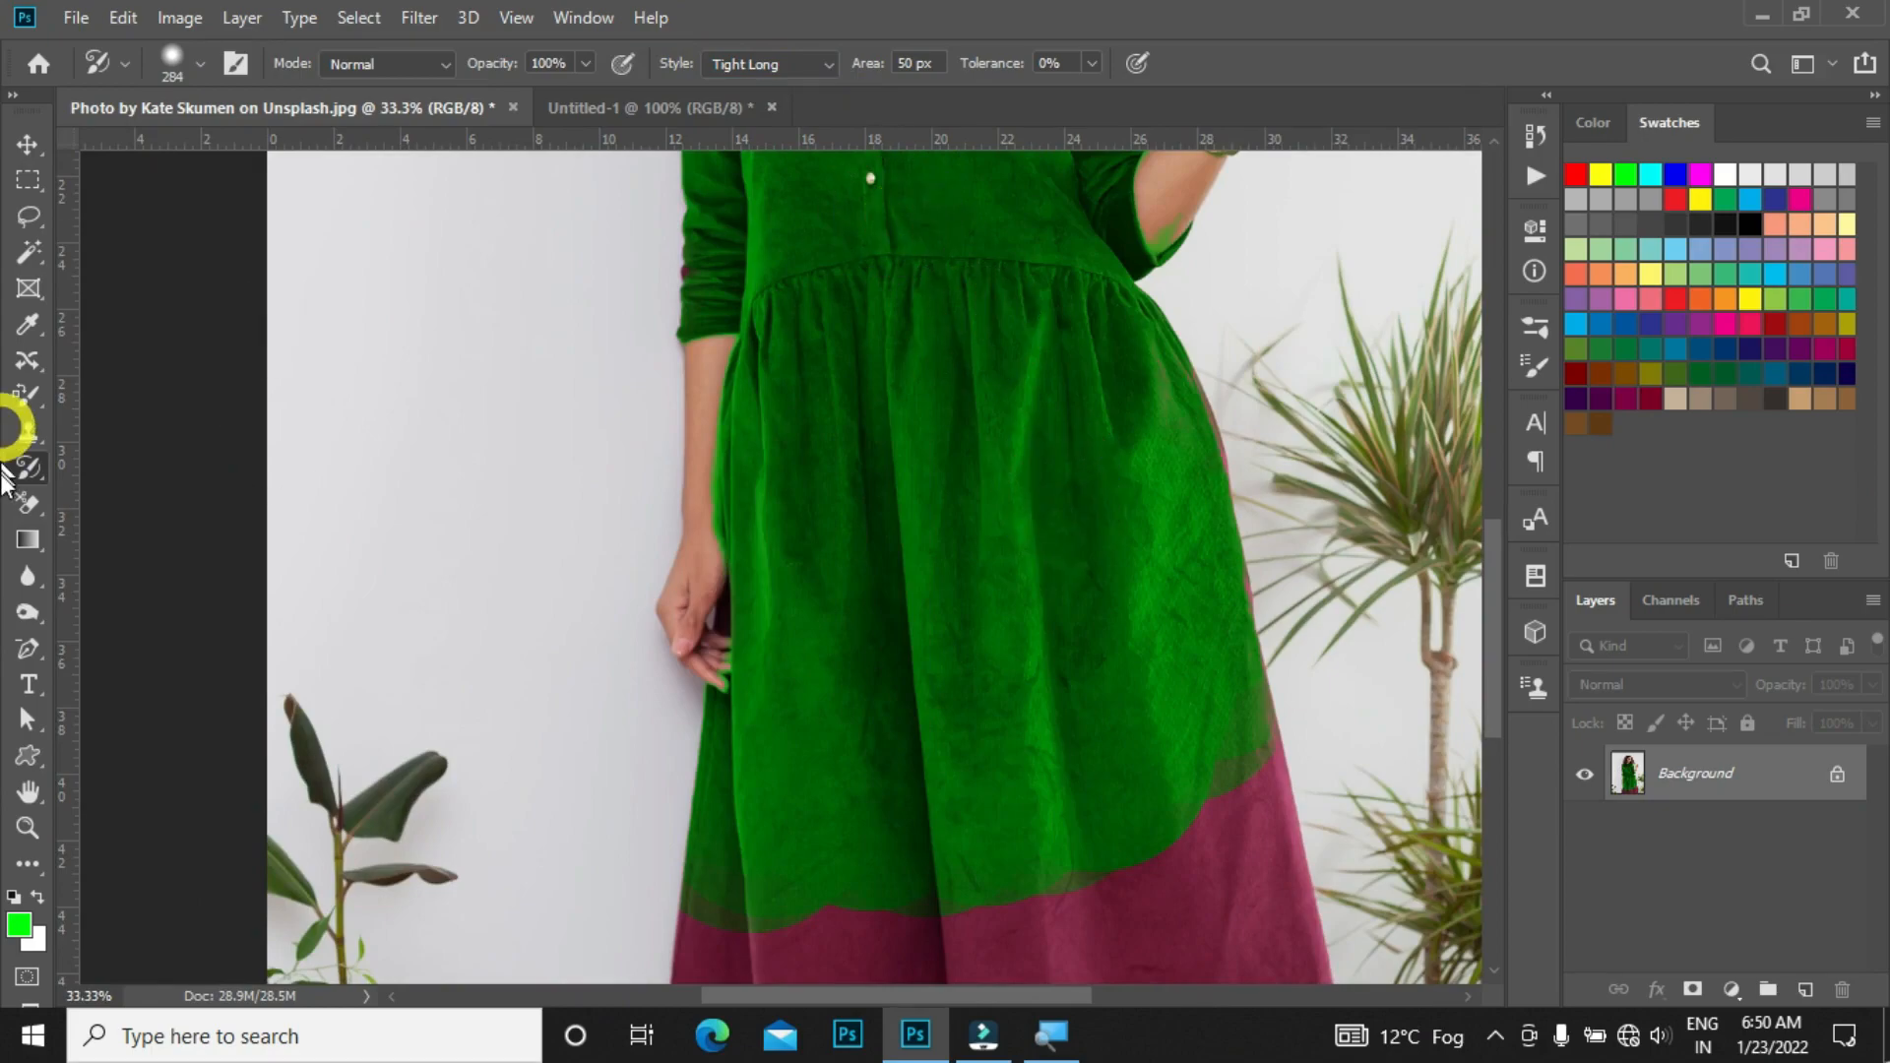
# Step: Restore the whole dress to its original maroon color with a large History Brush stroke
pyautogui.click(23, 469)
pyautogui.click(101, 471)
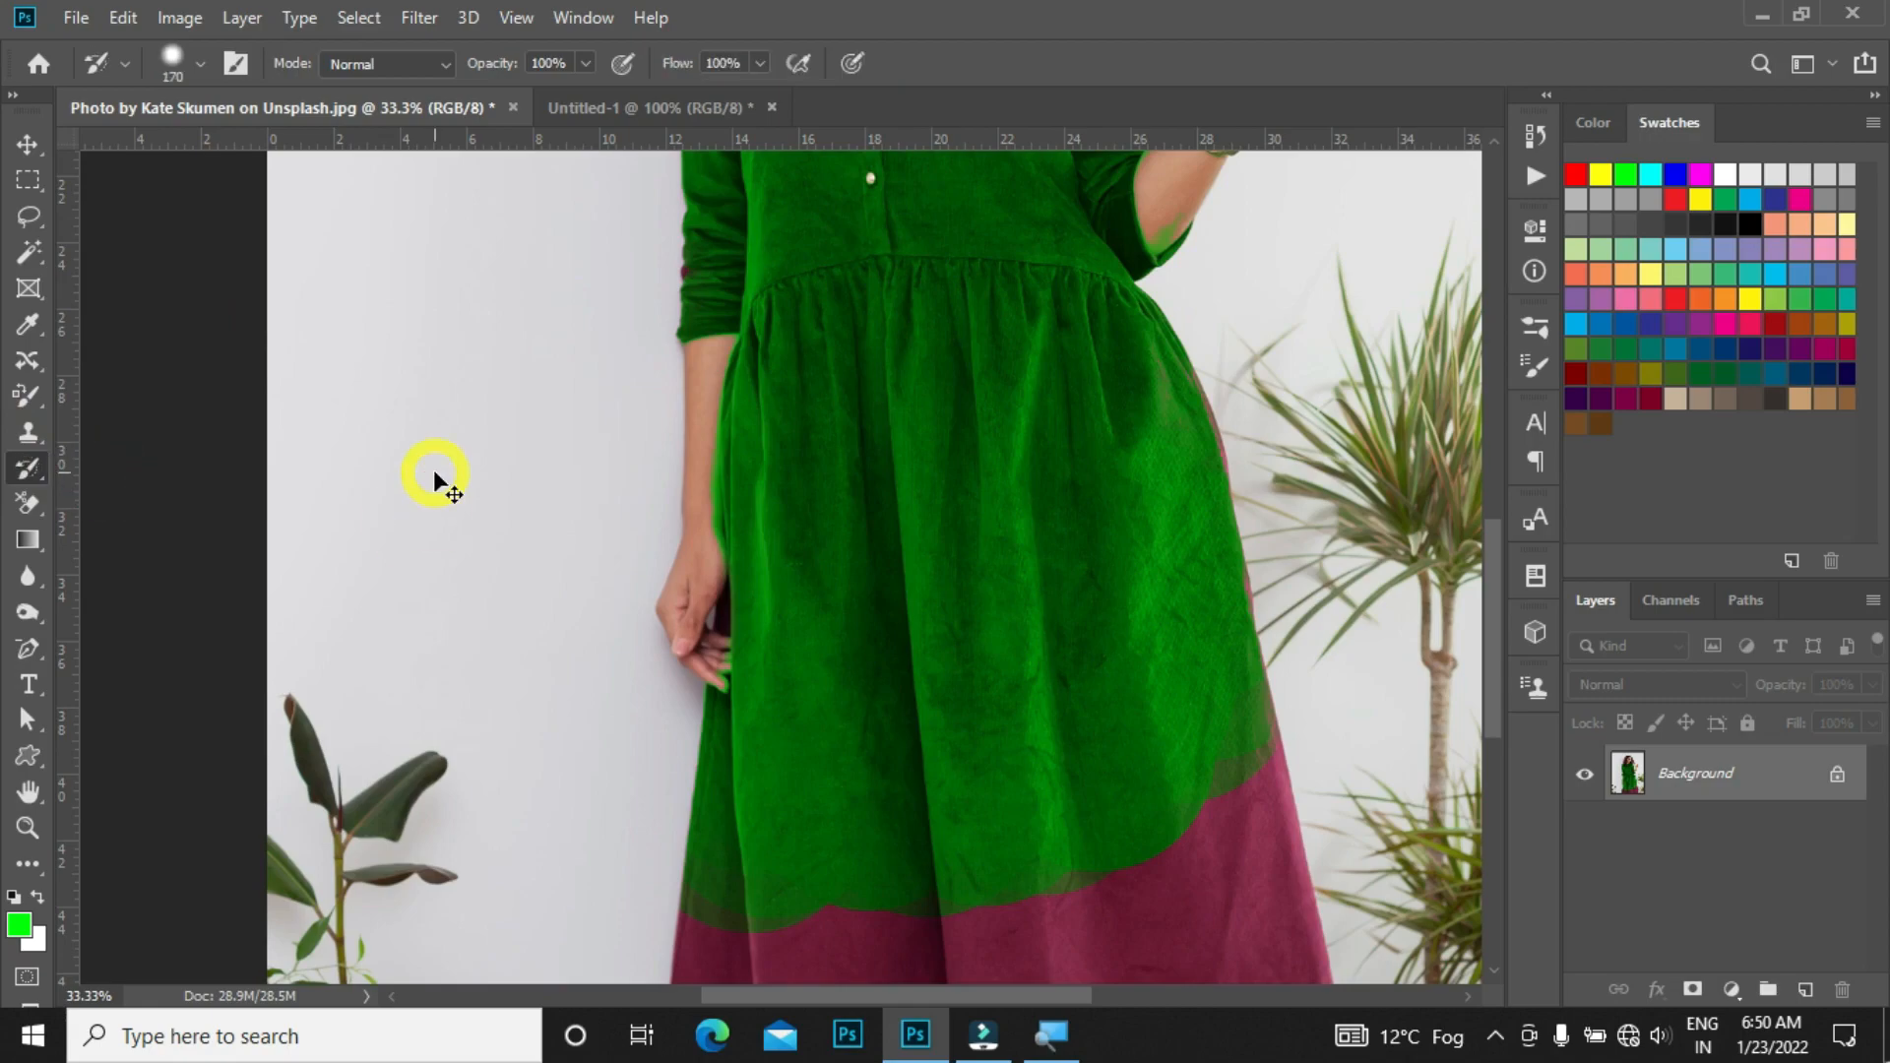
pyautogui.hotkey('ctrl', '-')
pyautogui.hotkey('ctrl', '-')
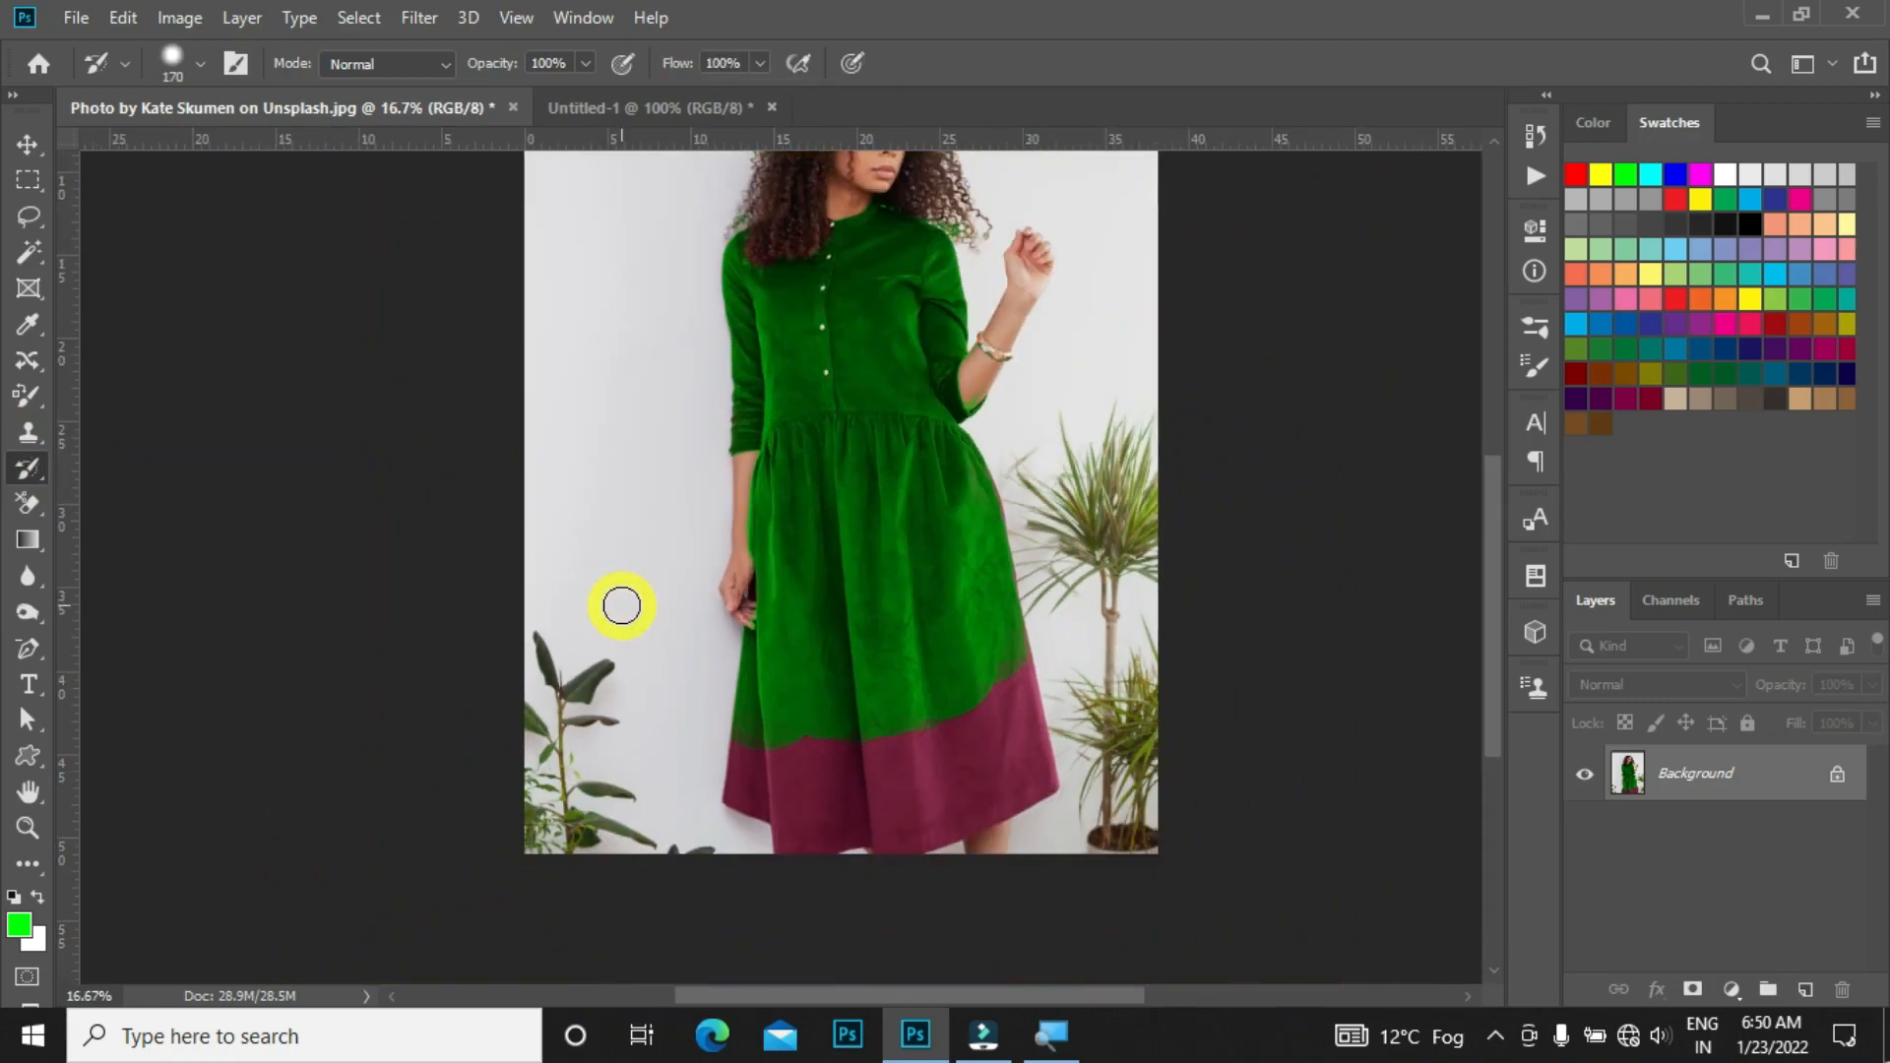
pyautogui.moveTo(591, 599)
pyautogui.mouseDown()
pyautogui.moveTo(708, 613)
pyautogui.moveTo(735, 589)
pyautogui.moveTo(770, 633)
pyautogui.moveTo(906, 623)
pyautogui.moveTo(962, 694)
pyautogui.moveTo(817, 722)
pyautogui.moveTo(834, 437)
pyautogui.moveTo(802, 574)
pyautogui.moveTo(868, 340)
pyautogui.moveTo(968, 555)
pyautogui.moveTo(852, 341)
pyautogui.moveTo(743, 369)
pyautogui.moveTo(932, 327)
pyautogui.moveTo(939, 372)
pyautogui.moveTo(795, 268)
pyautogui.moveTo(652, 337)
pyautogui.moveTo(896, 330)
pyautogui.moveTo(965, 486)
pyautogui.mouseUp()
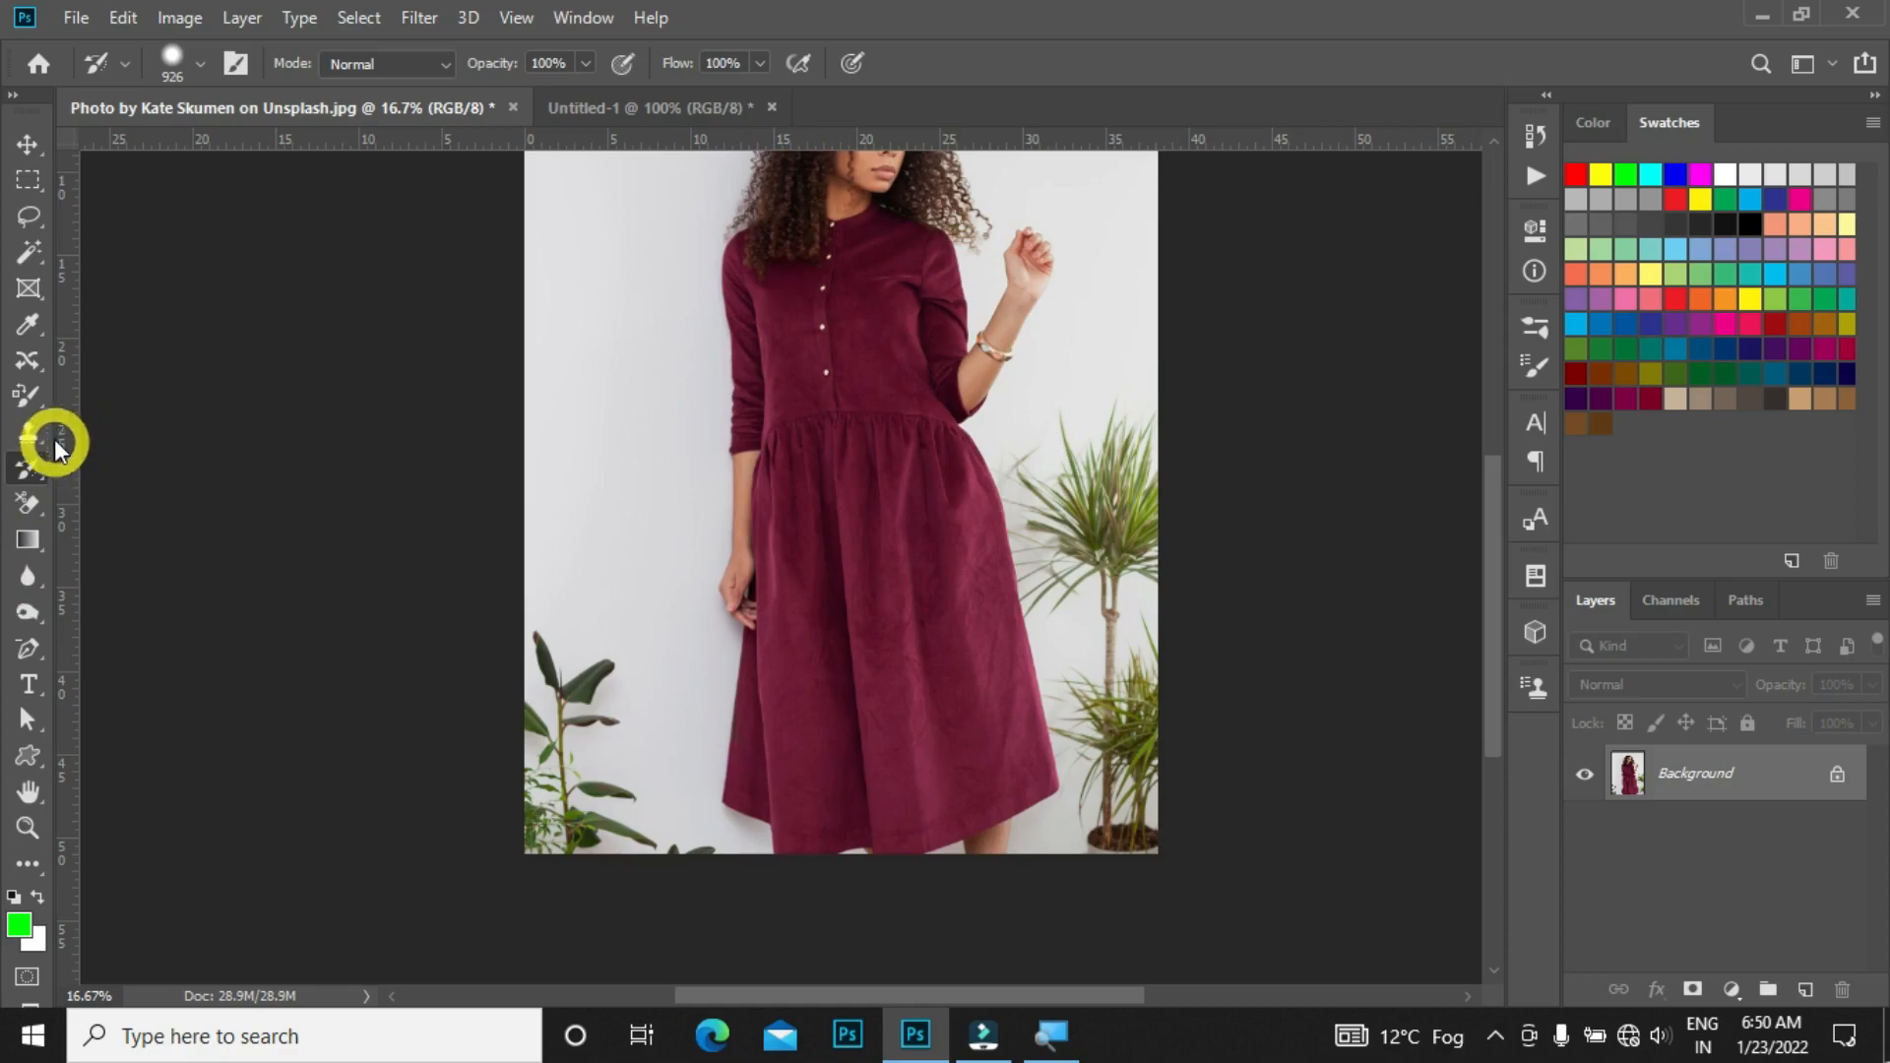
# Step: Pick the Clone Stamp tool and switch to the Untitled-1 red pattern document
pyautogui.click(30, 430)
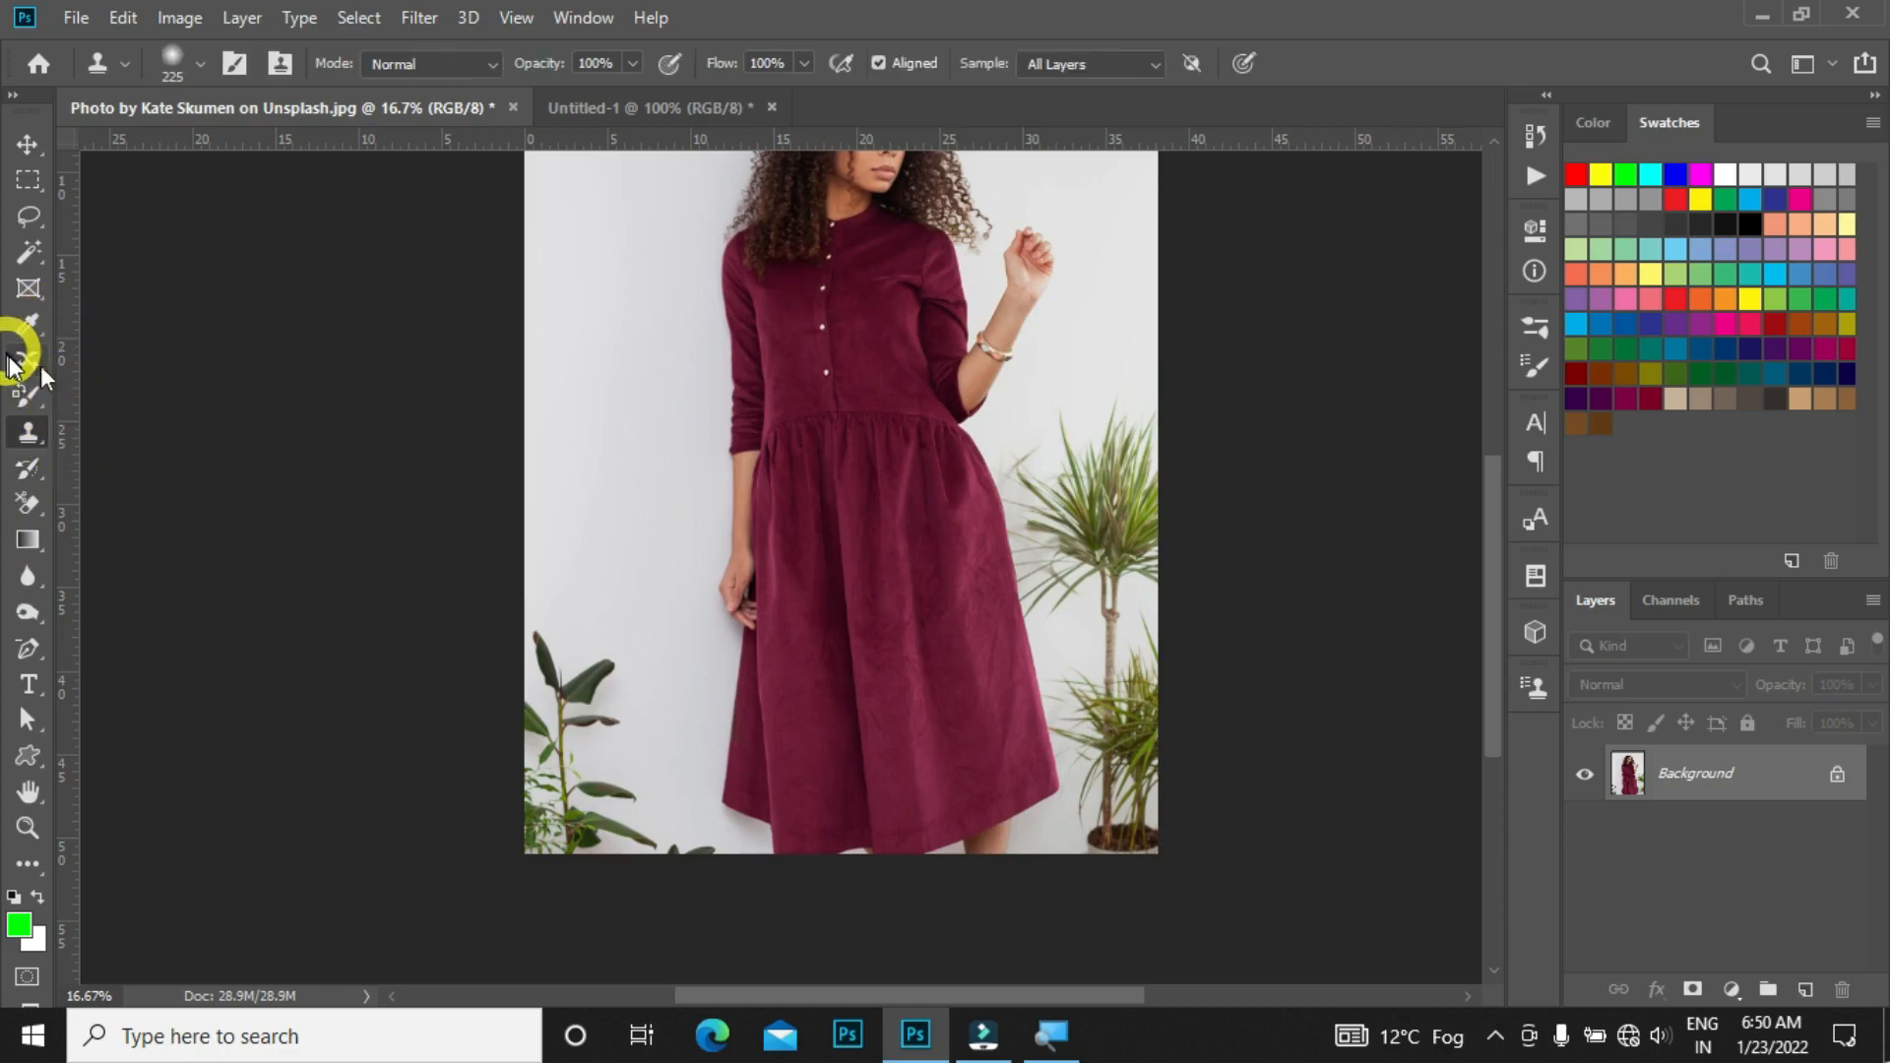
pyautogui.hotkey('ctrl', 'Tab')
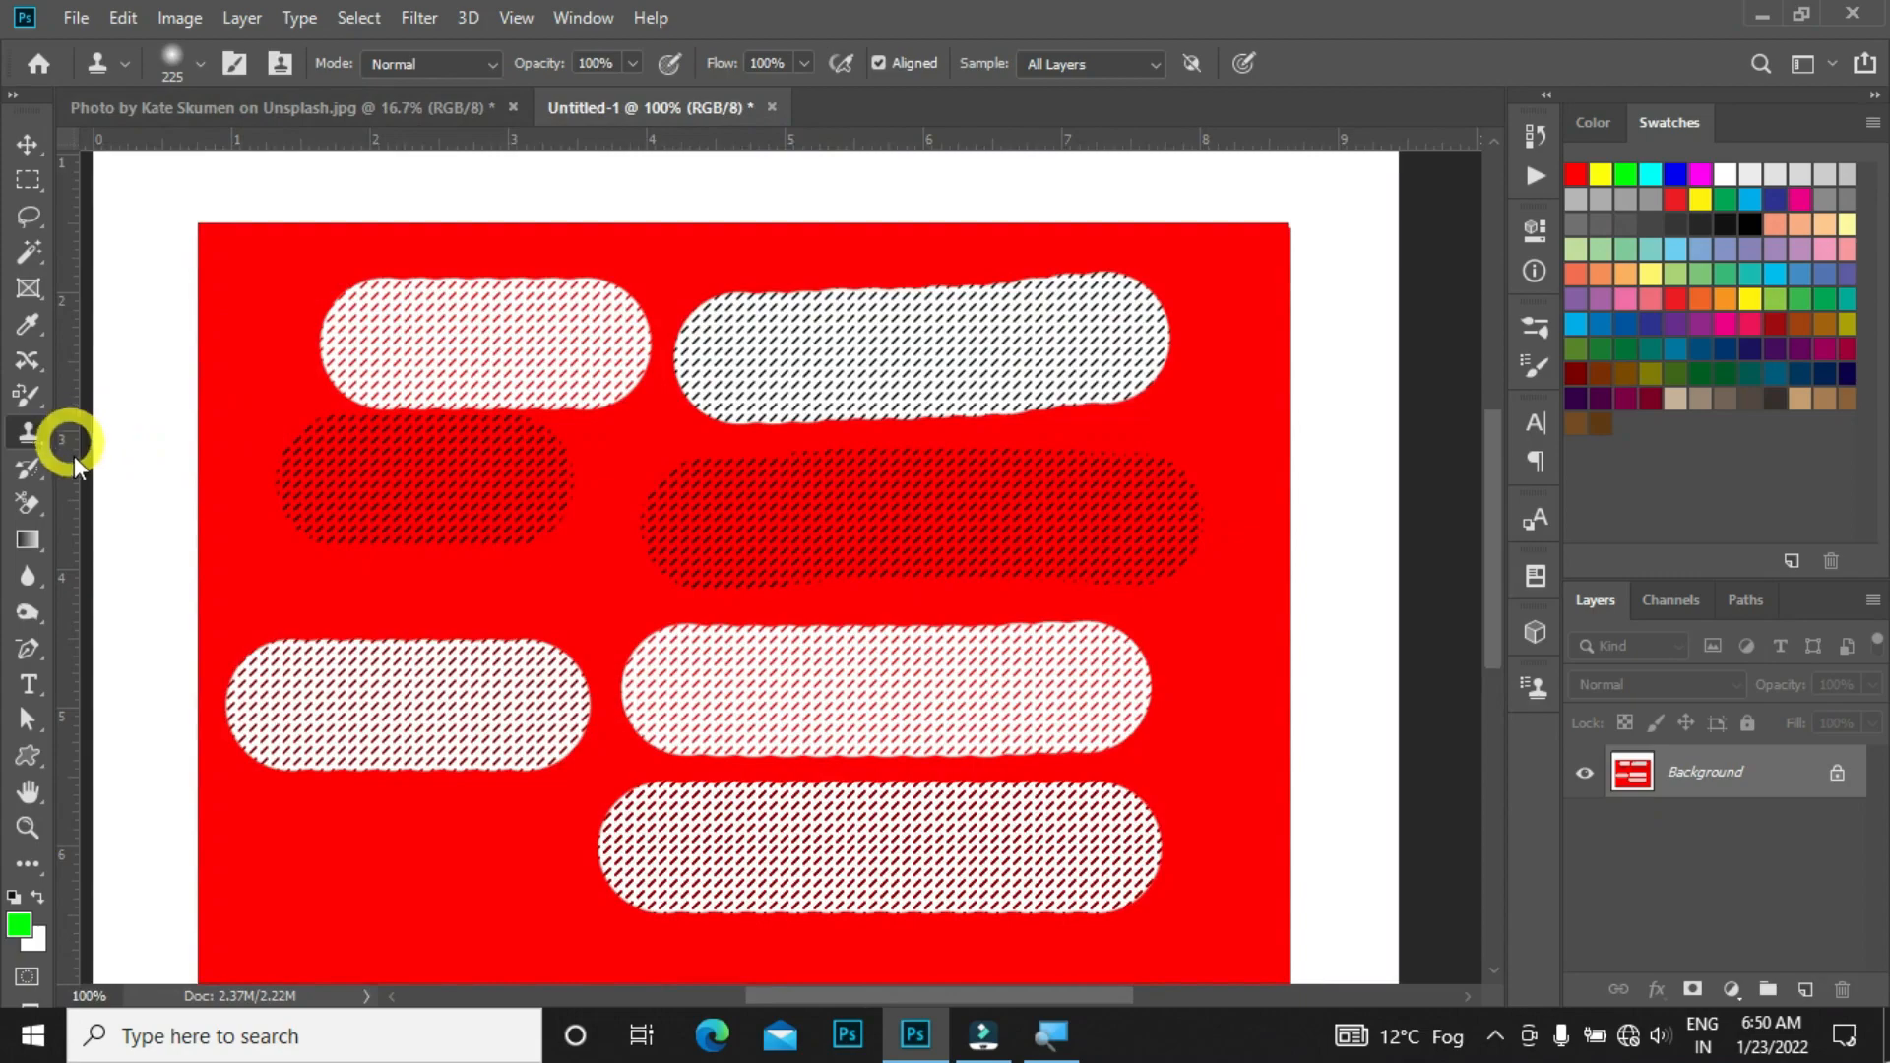
pyautogui.click(32, 438)
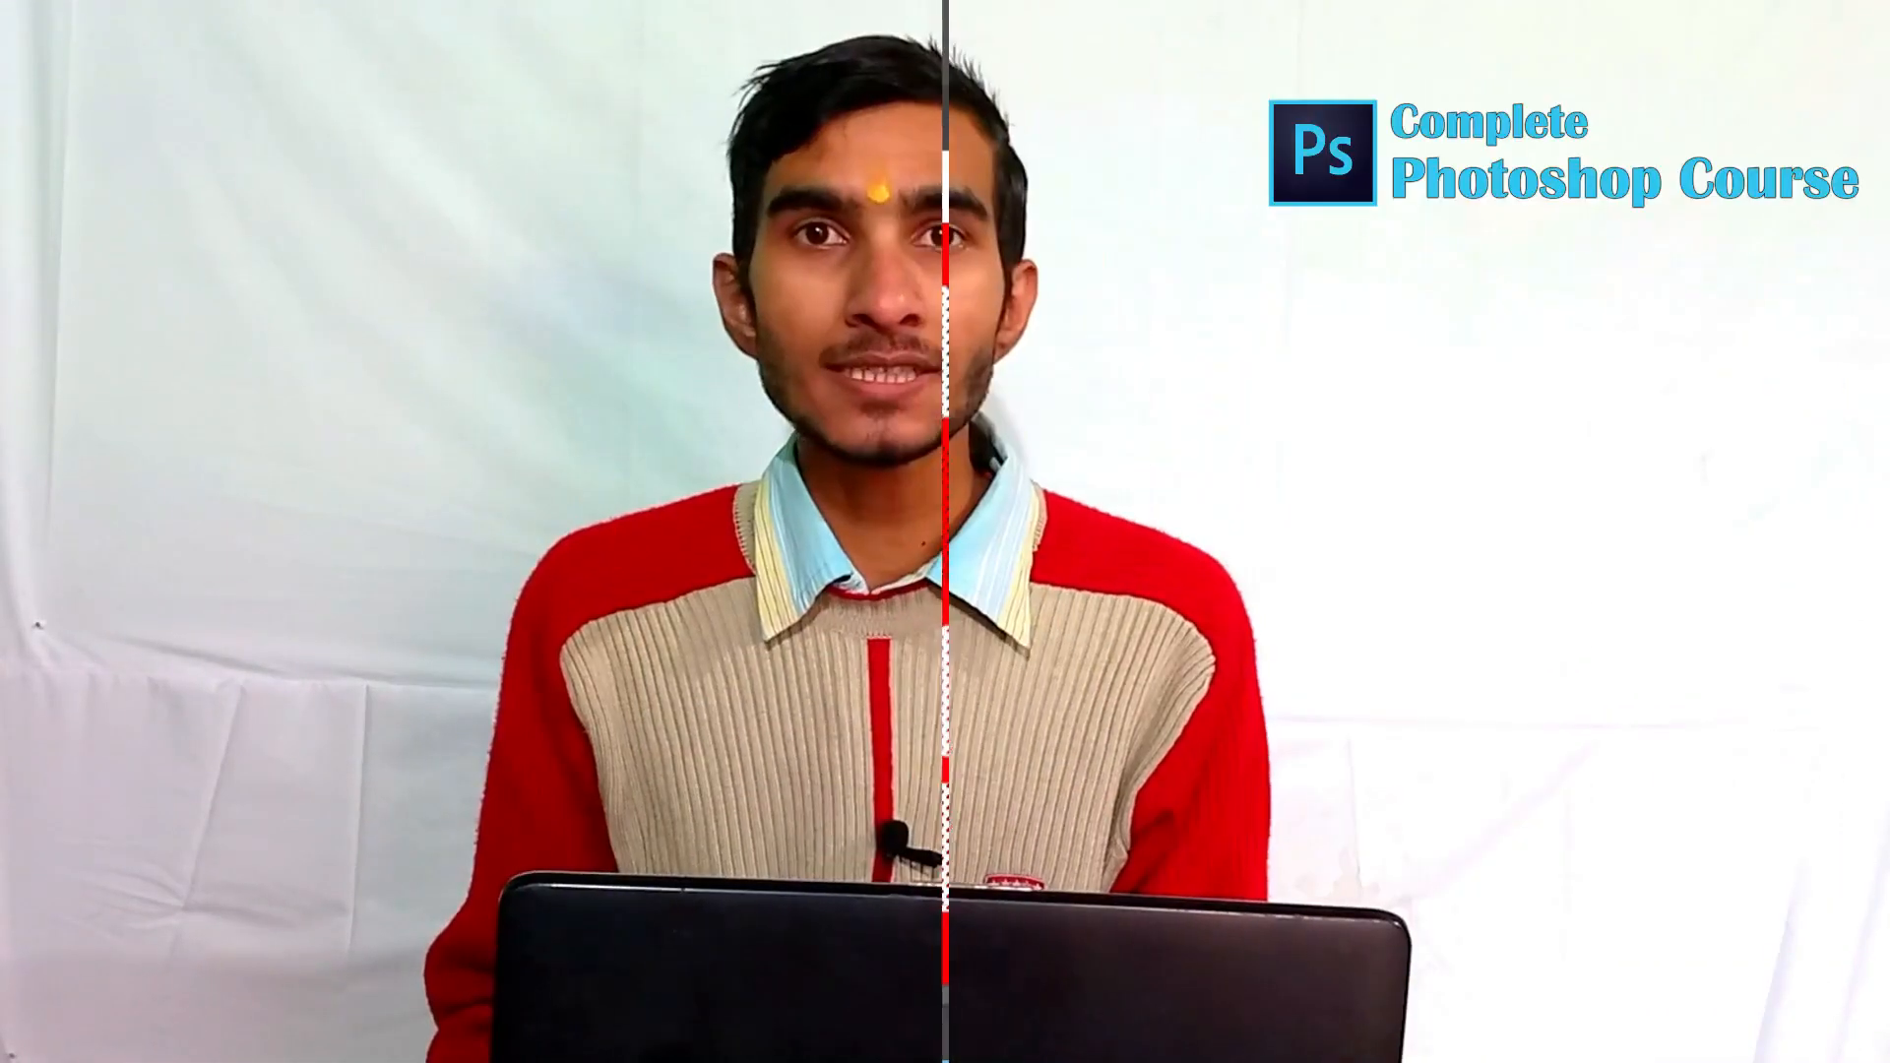